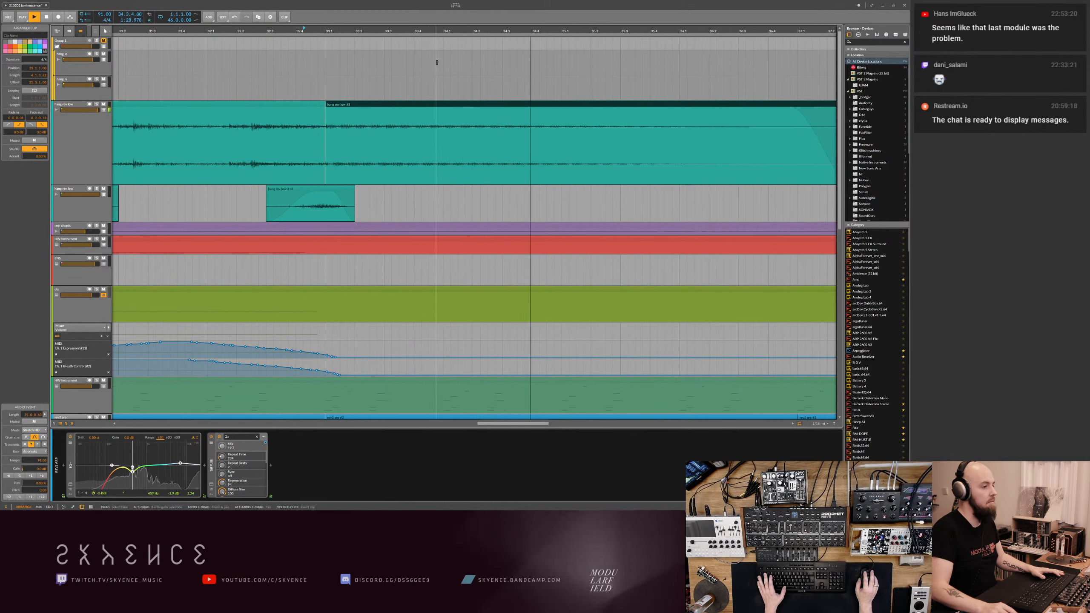
- Split the large teal audio clip just past bar 35 and delete the faded-out section after the cut
click(579, 127)
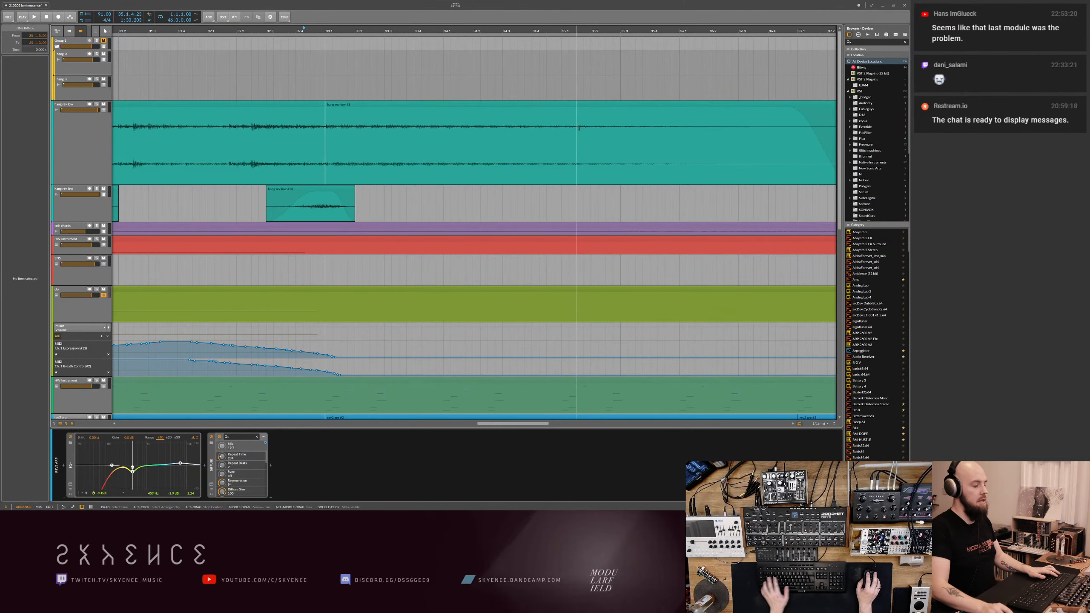
key(ctrl+e)
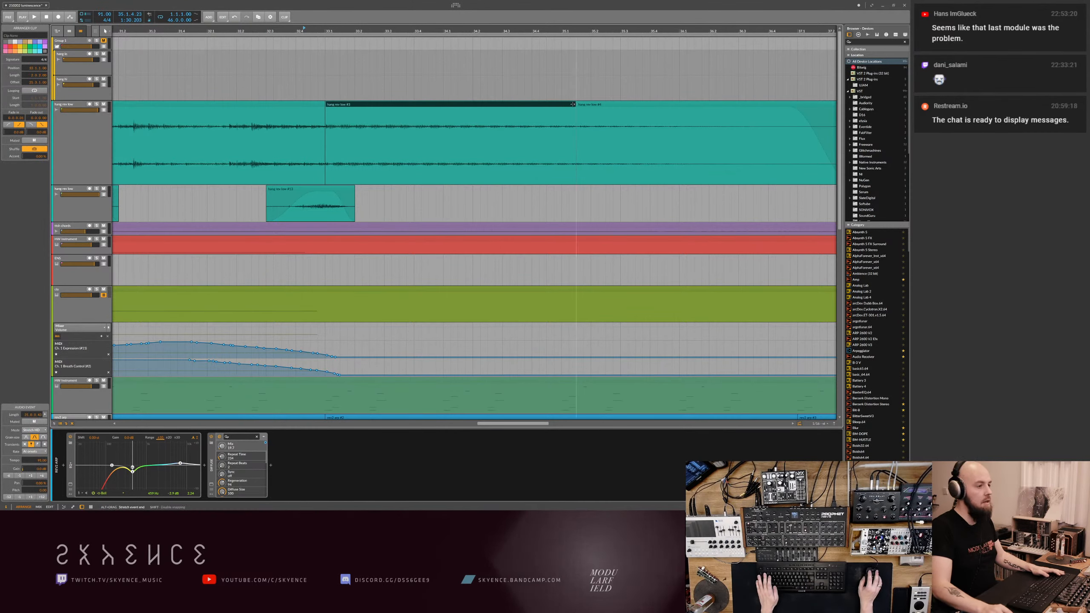
drag(570, 104, 570, 104)
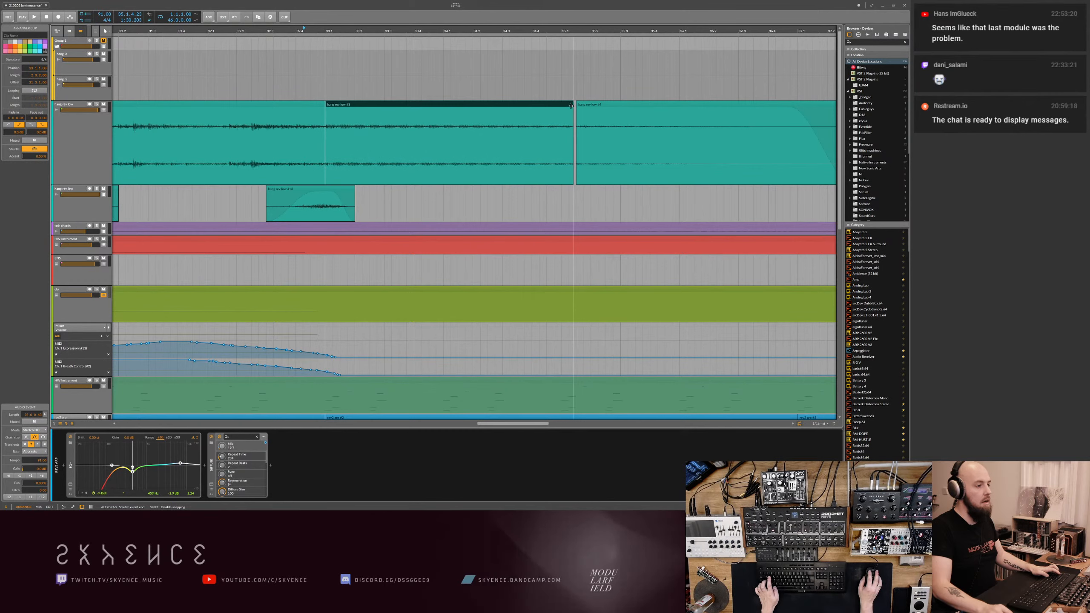
click(320, 55)
key(space)
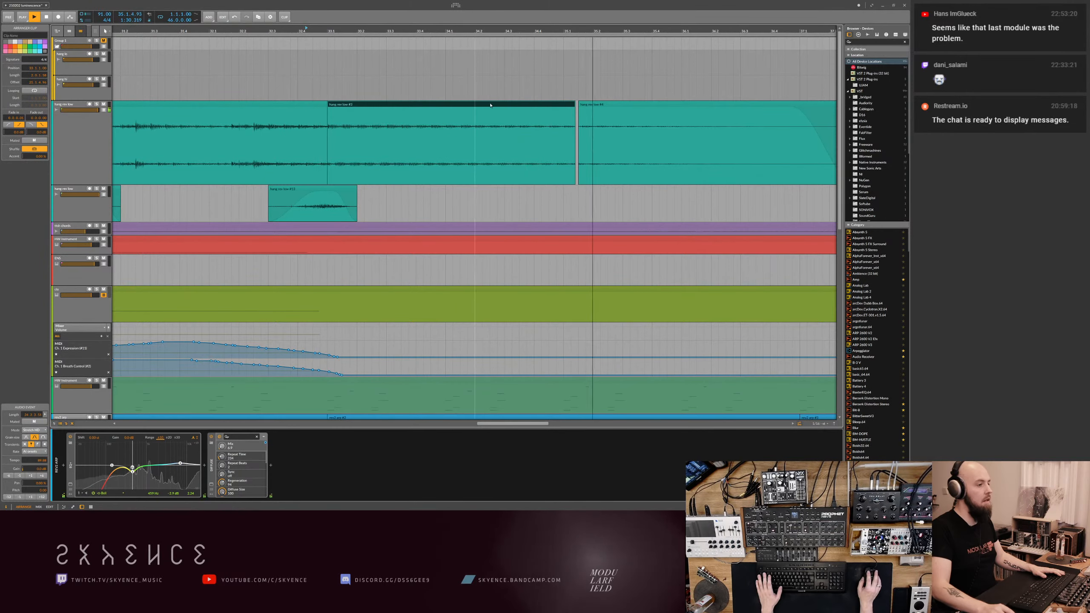
drag(575, 103, 572, 104)
click(584, 106)
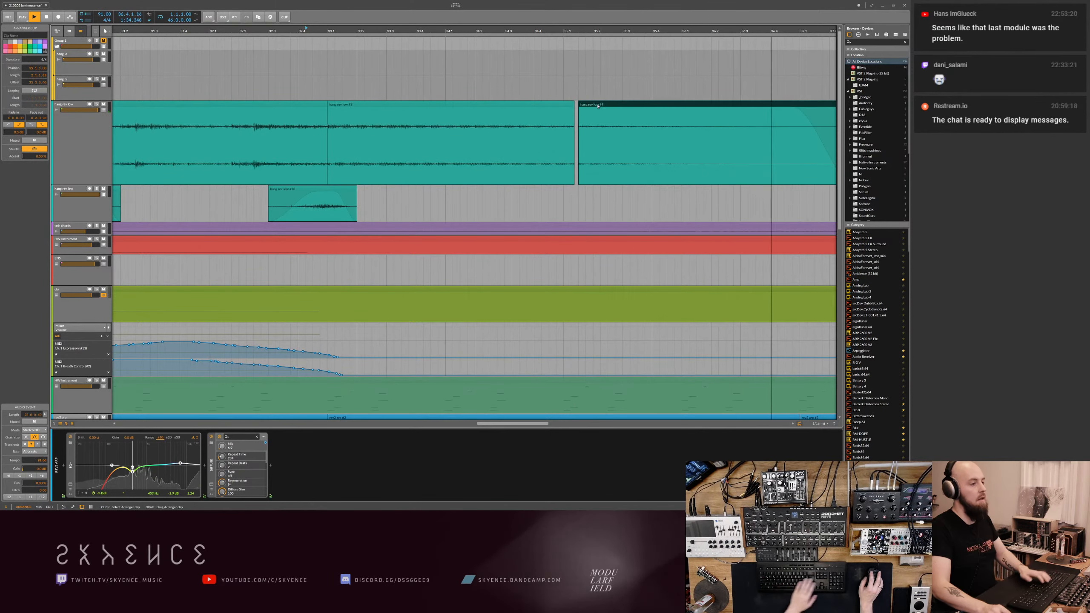
key(Delete)
scroll(586, 106, down, 4)
key(space)
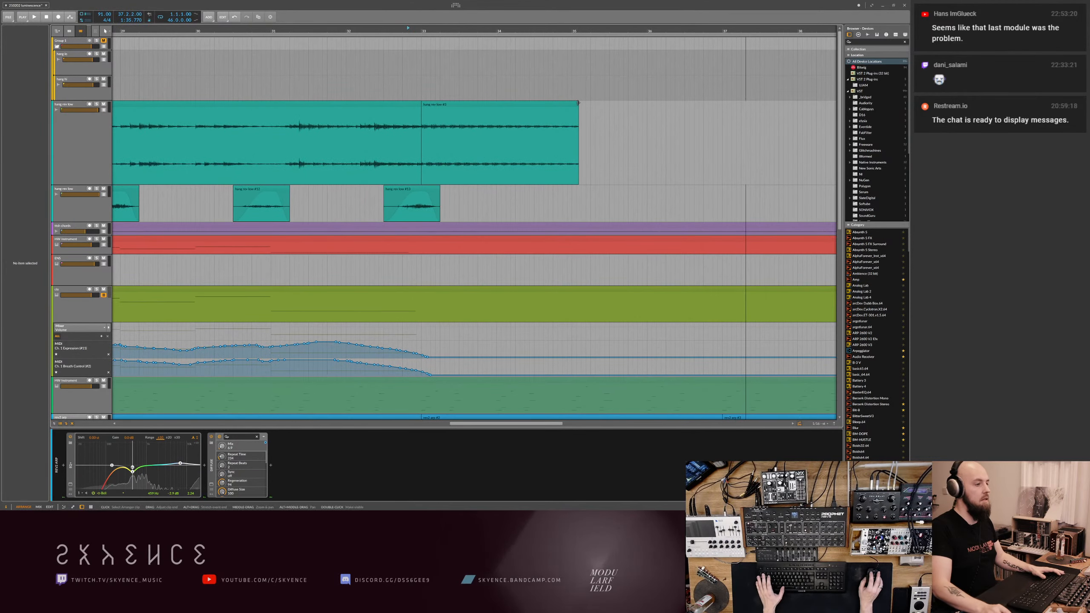
- Trim the end of the last teal clip to bar 35 and duplicate it directly behind itself up to bar 37
drag(577, 104, 571, 104)
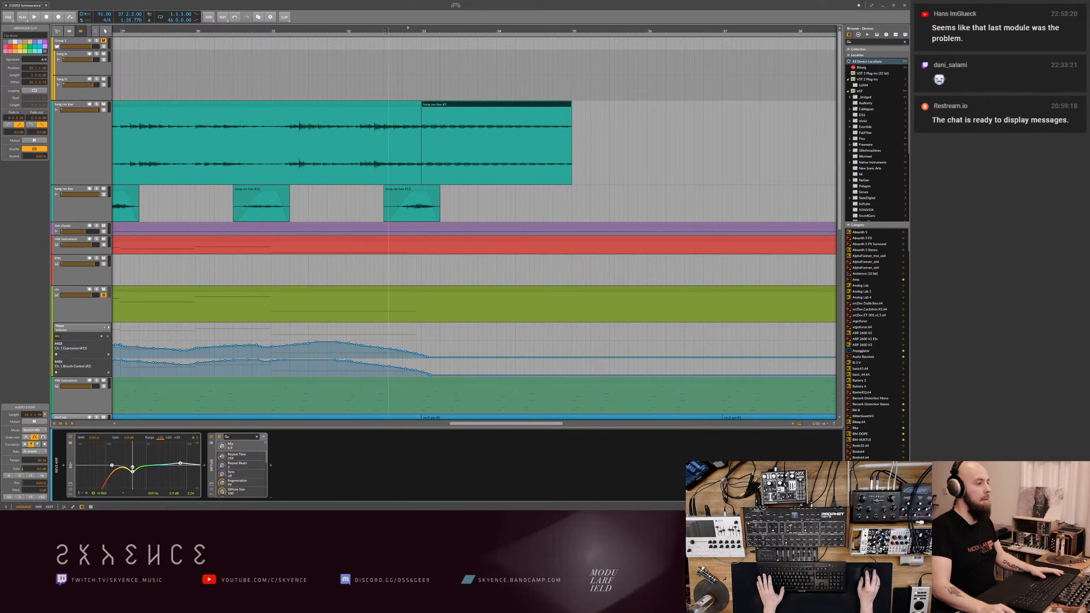
key(space)
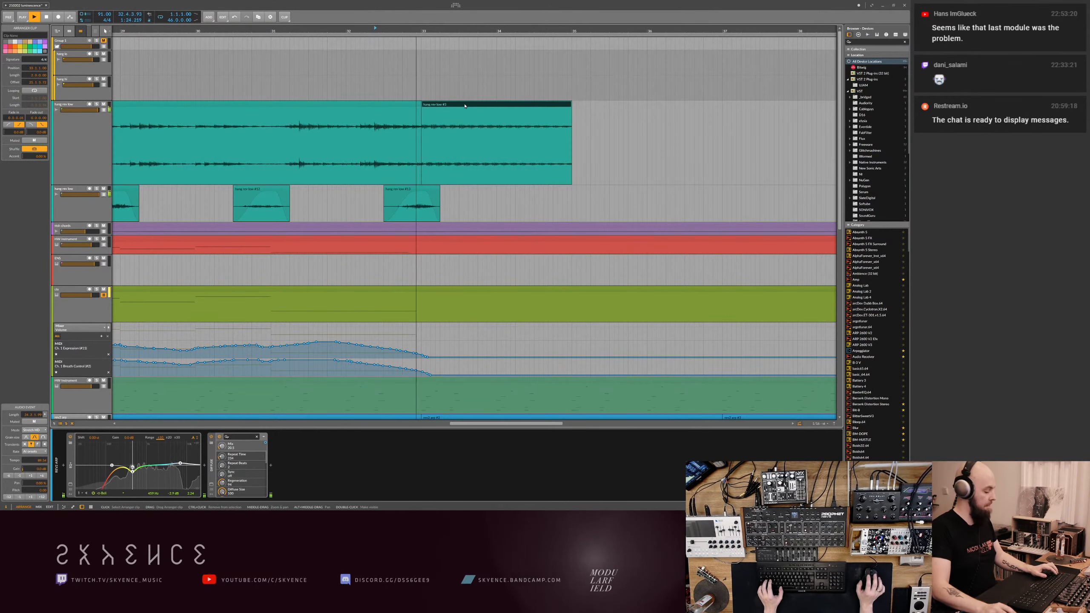
key(ctrl+d)
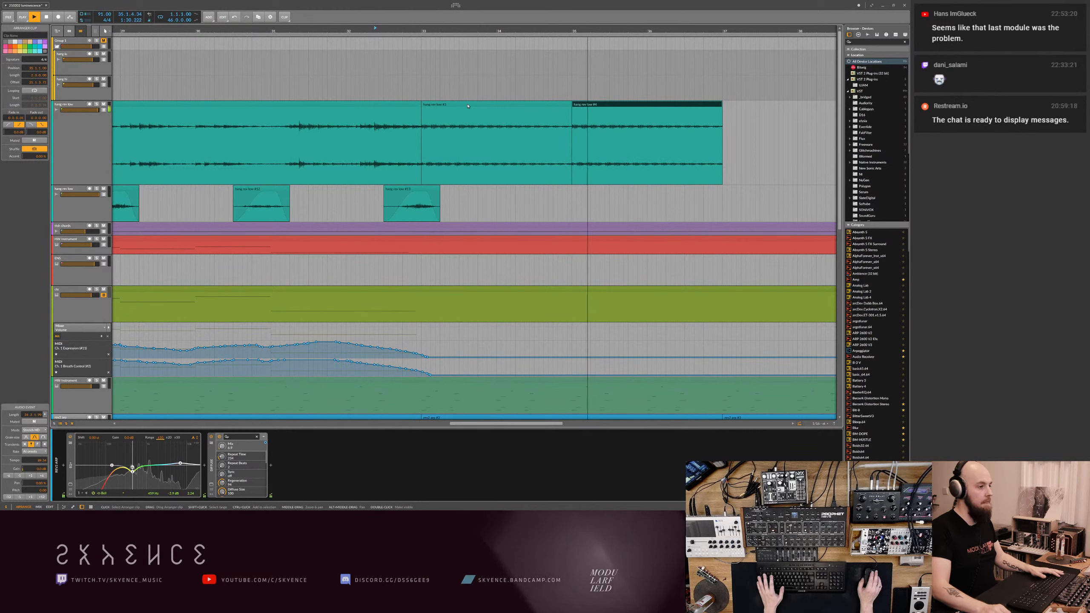
scroll(591, 149, down, 5)
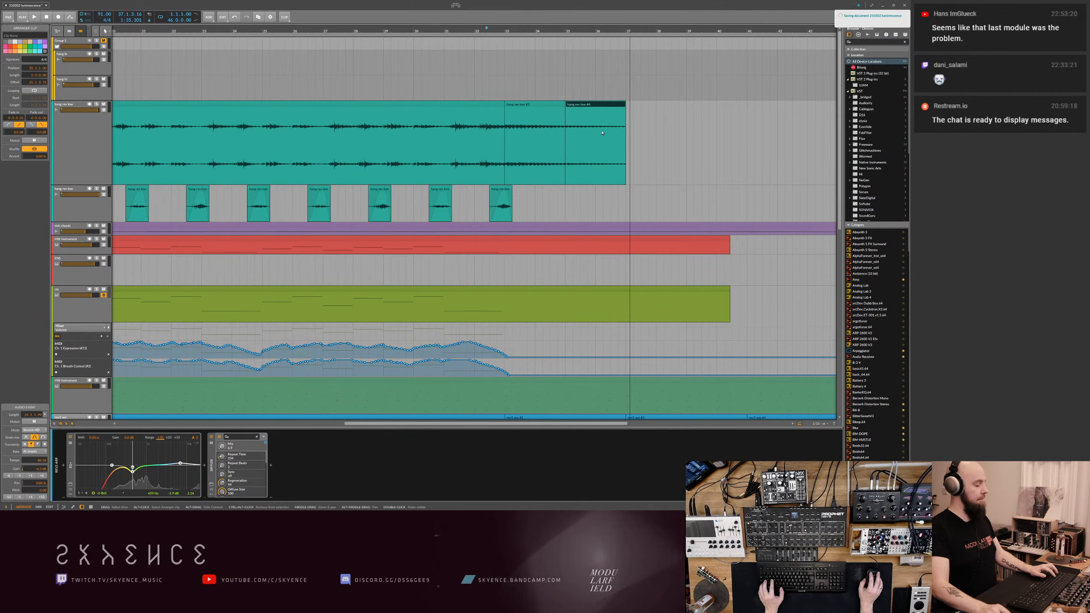
- Save the project with the whole arrangement in view and reset the playback position to the start
key(ctrl+s)
scroll(645, 133, down, 6)
scroll(645, 132, down, 4)
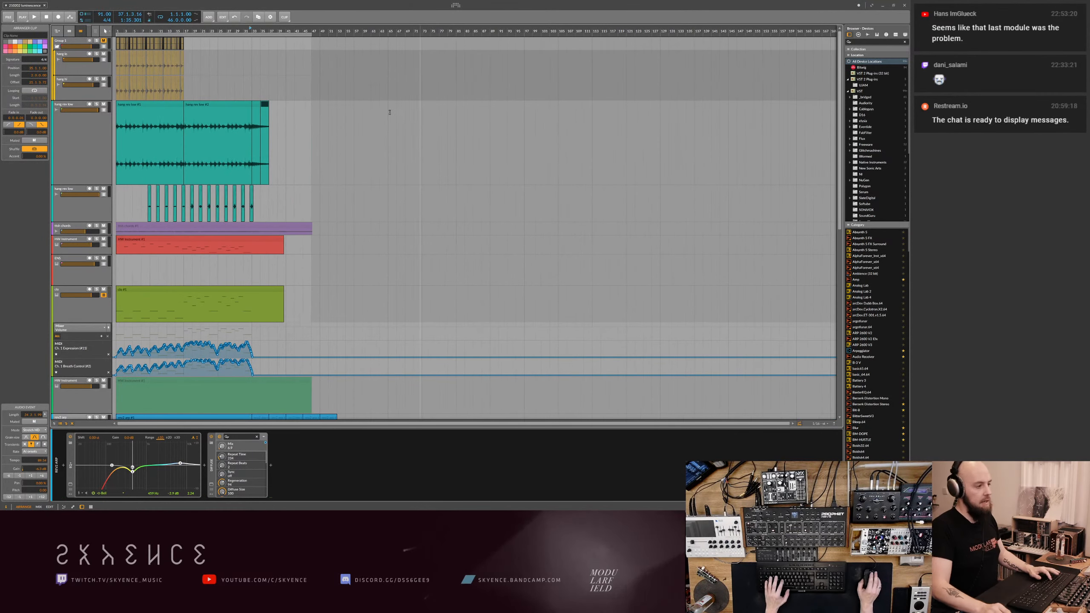
click(47, 17)
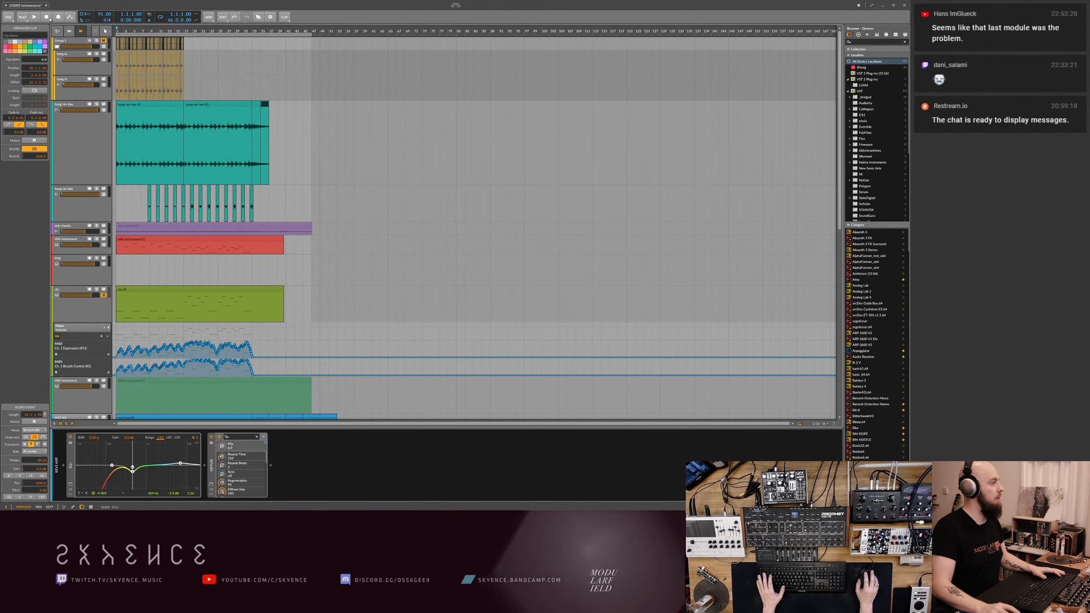
key(ctrl+s)
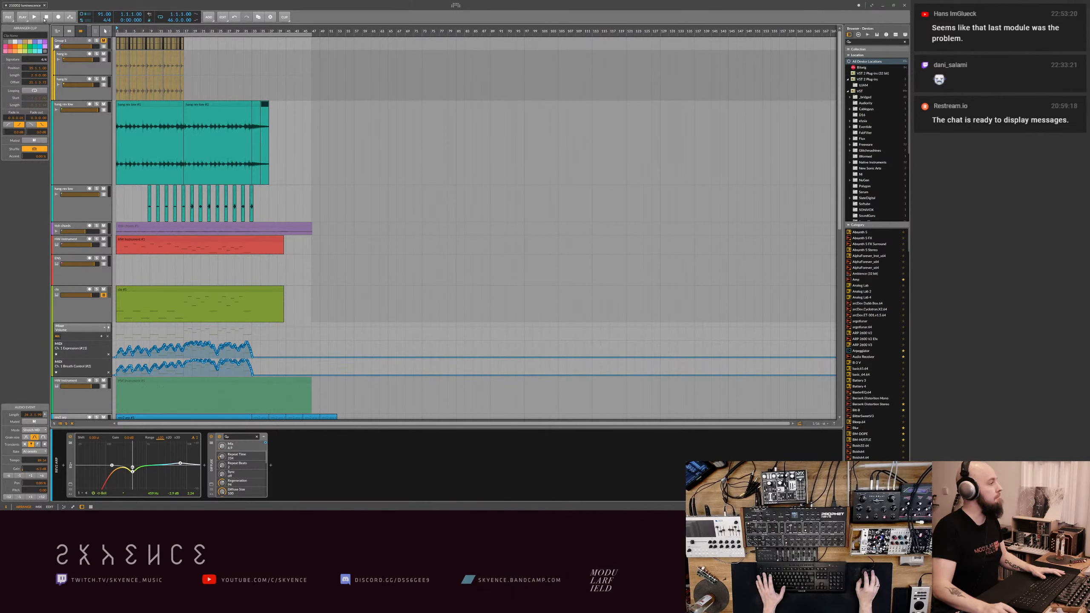
- Play the arrangement from the start and check the Vienna Ensemble Pro plugin window for available servers
key(space)
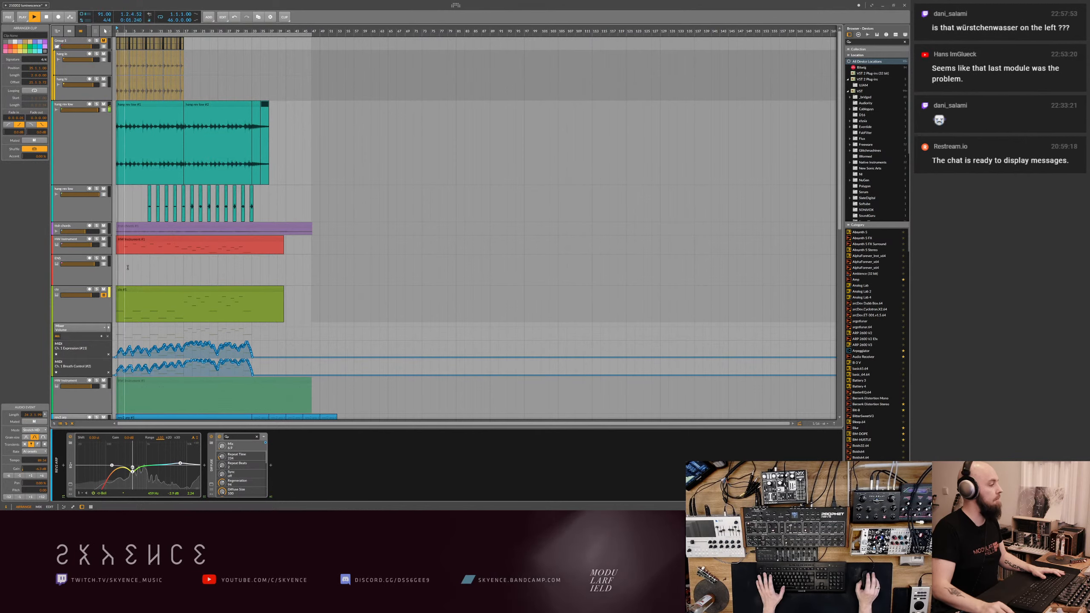
drag(133, 270, 173, 279)
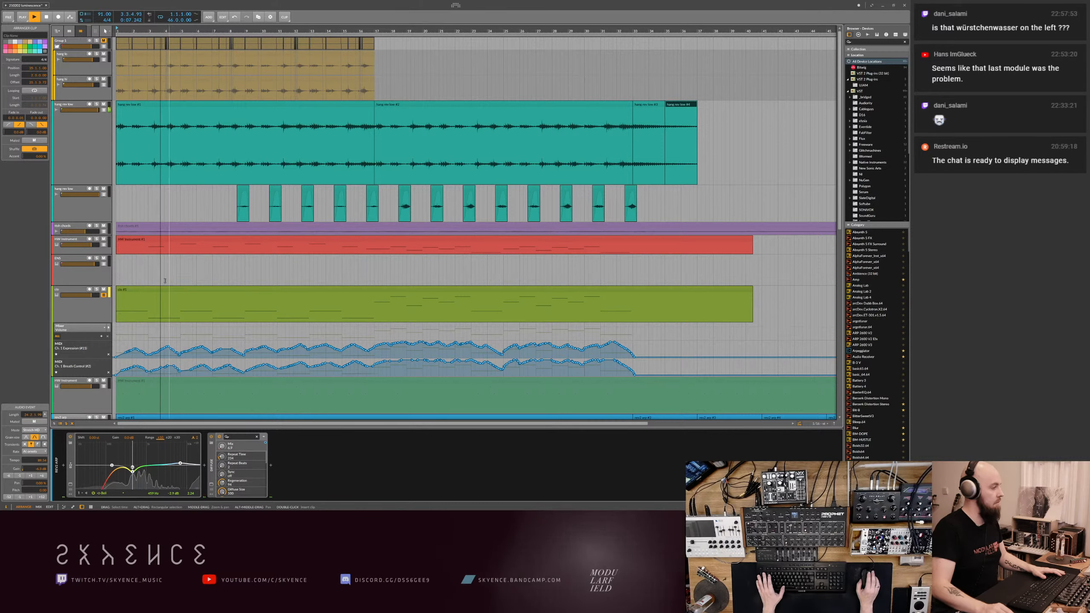
click(79, 279)
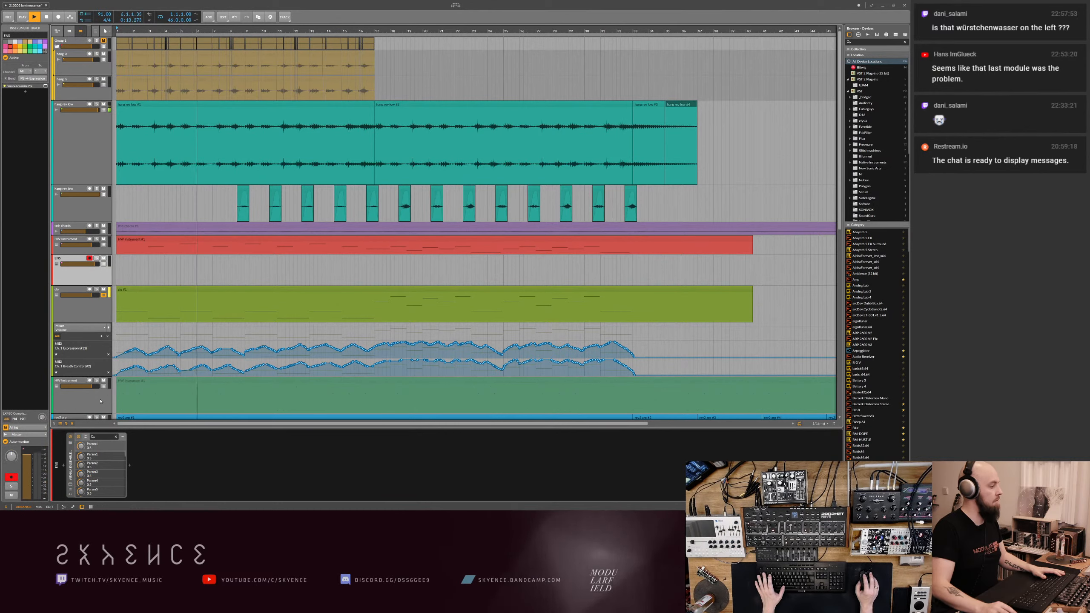
click(71, 486)
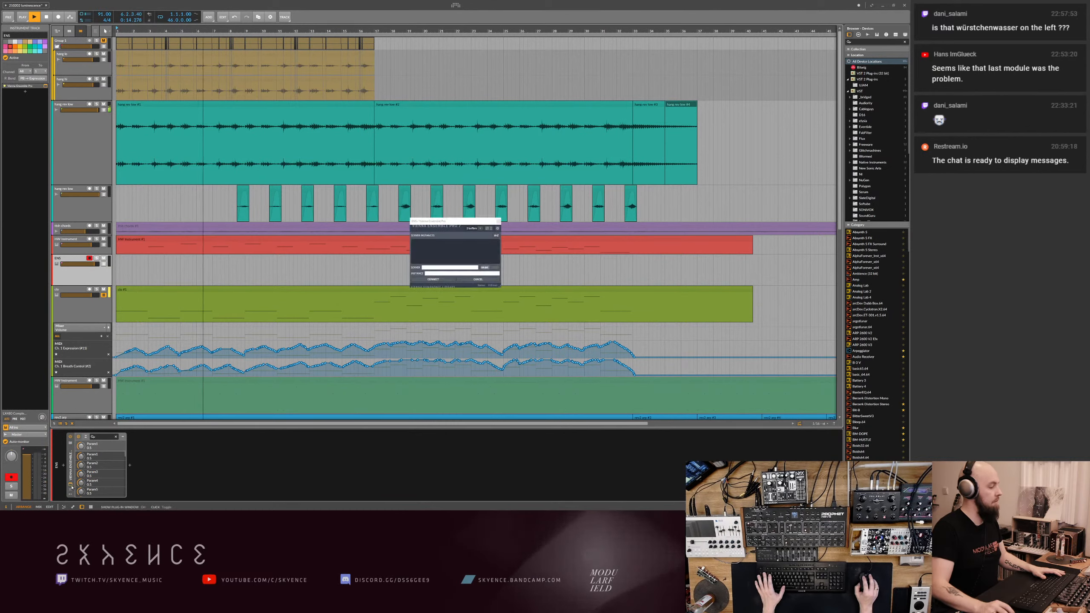
click(446, 247)
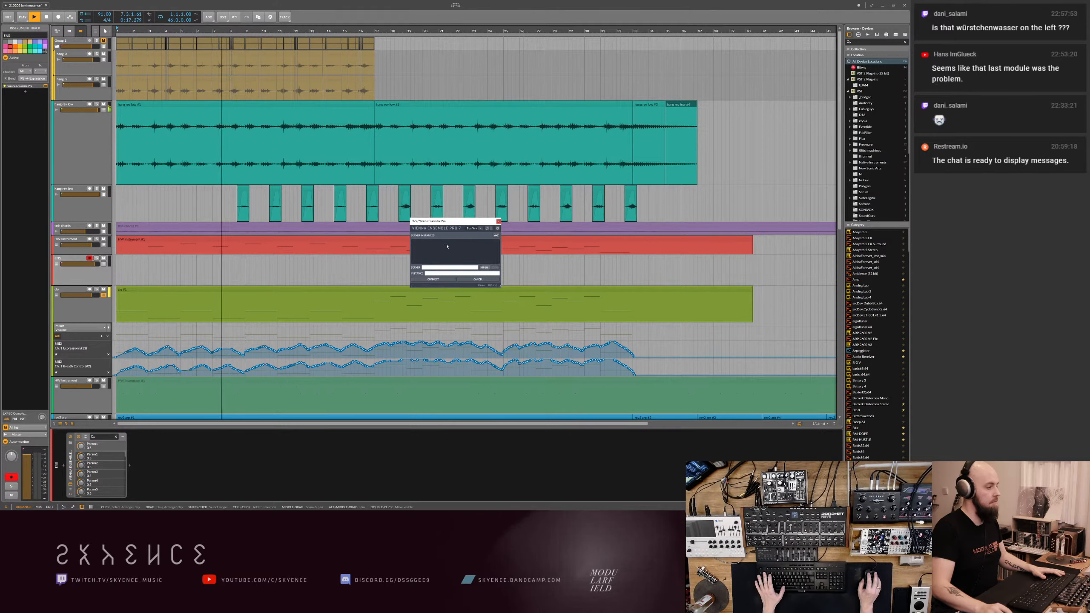
click(498, 222)
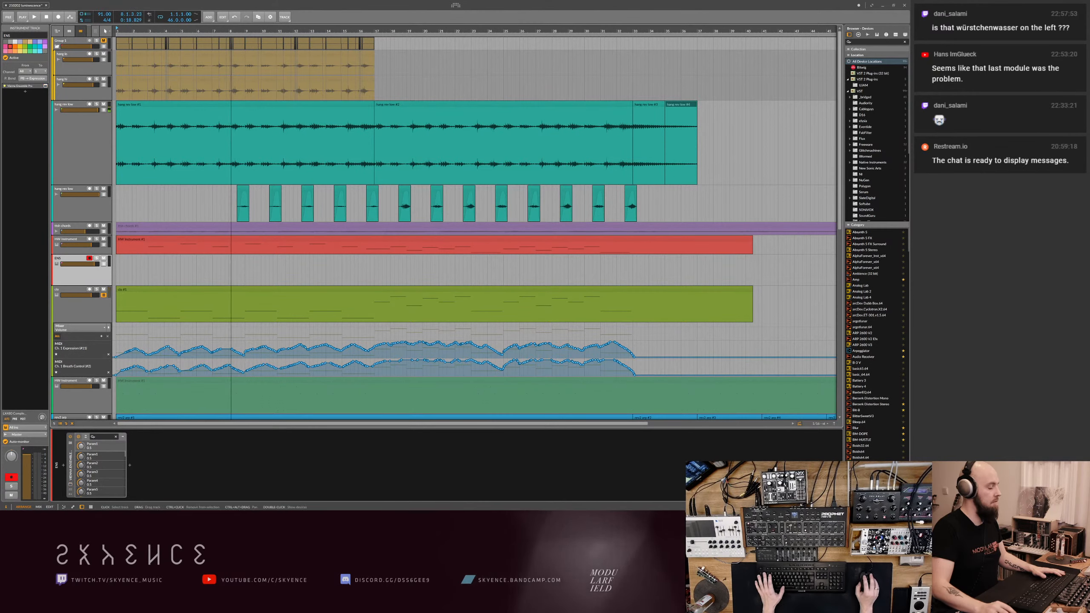
- Launch Vienna Ensemble Pro Server and connect the track's Vienna Ensemble Pro plugin to a server instance
click(192, 508)
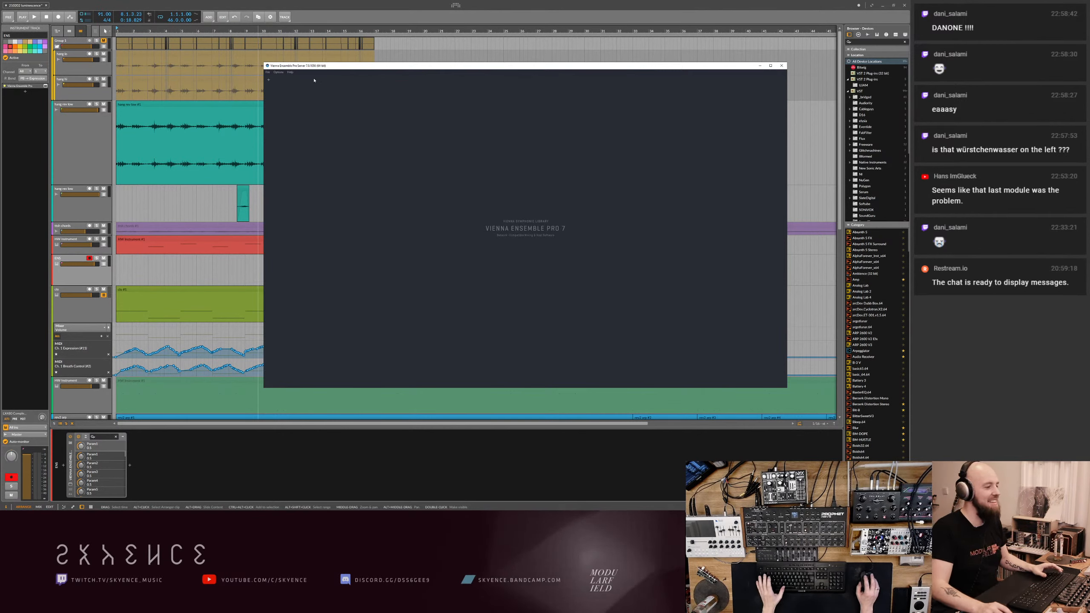
click(260, 8)
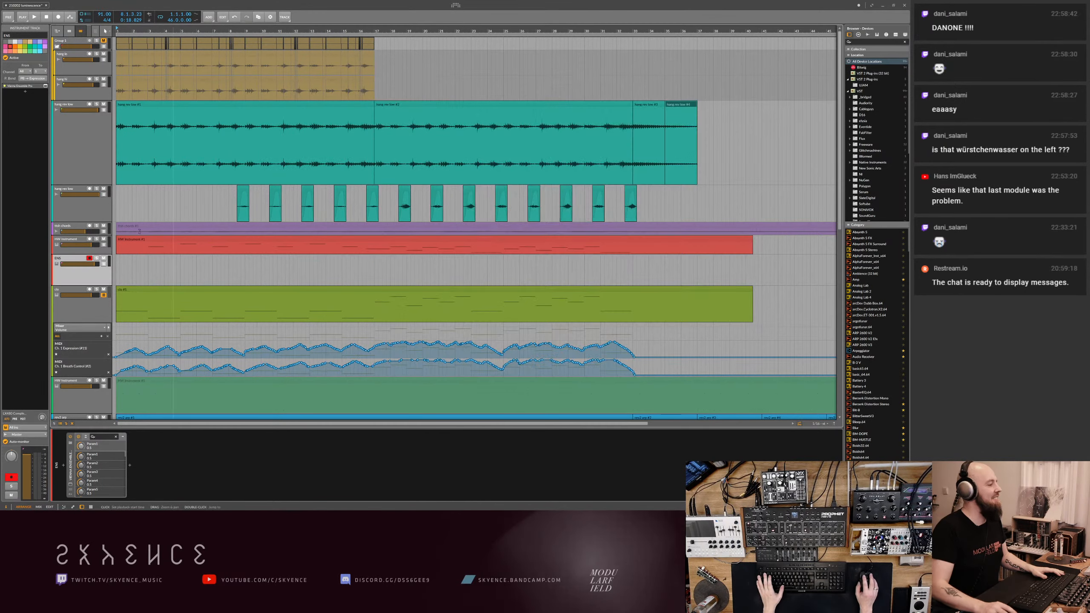
click(70, 484)
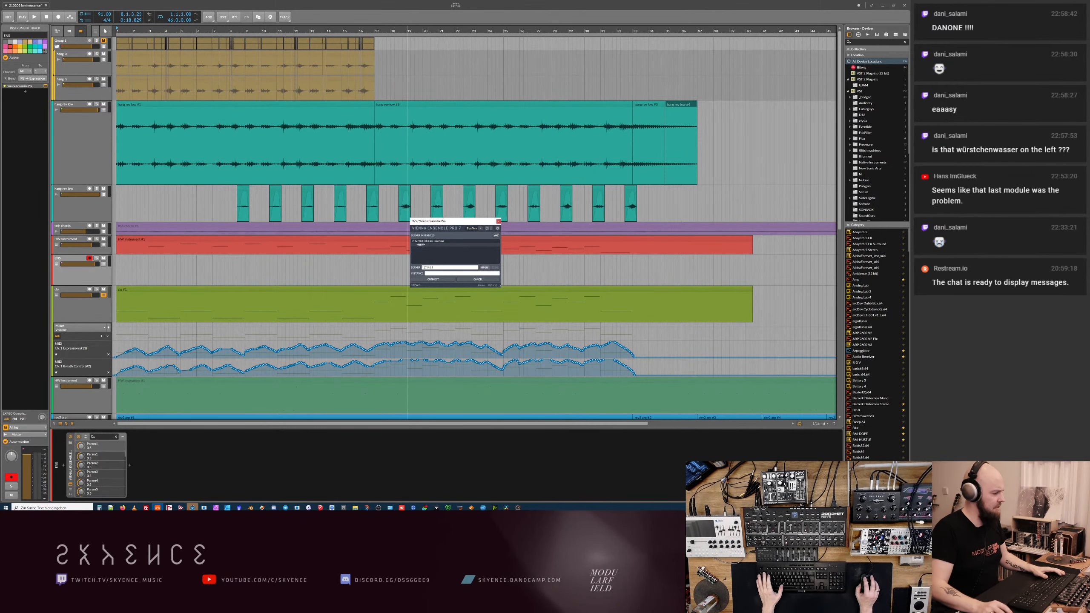
click(192, 508)
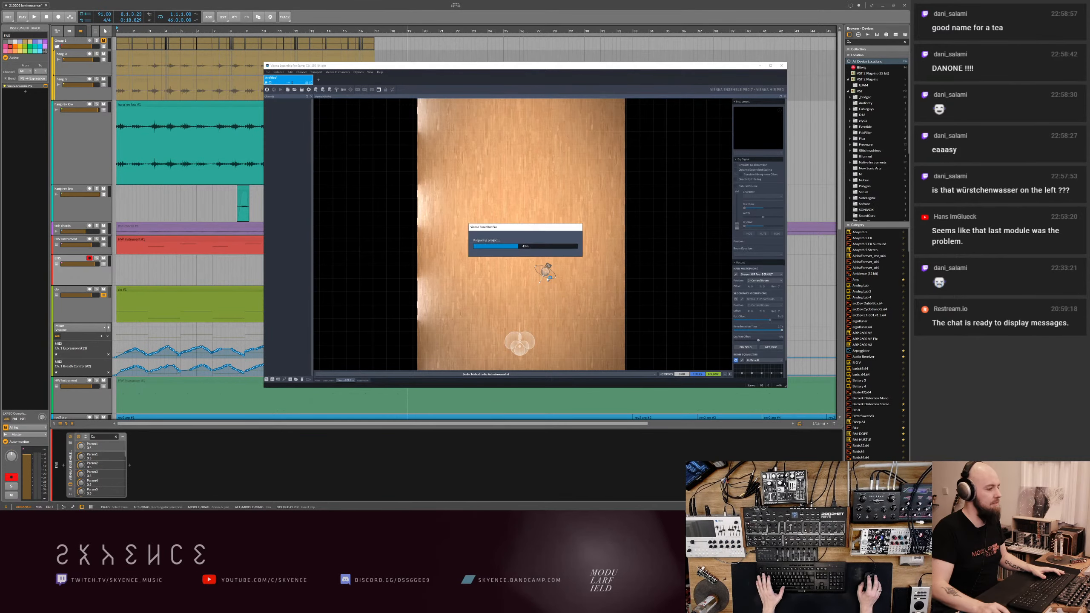
click(761, 67)
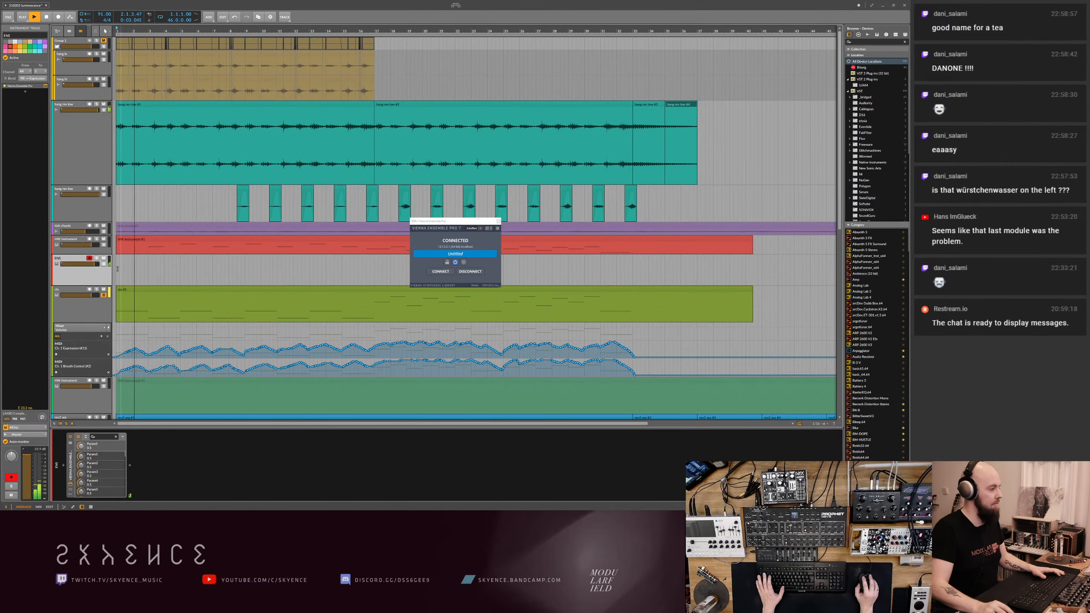
click(498, 221)
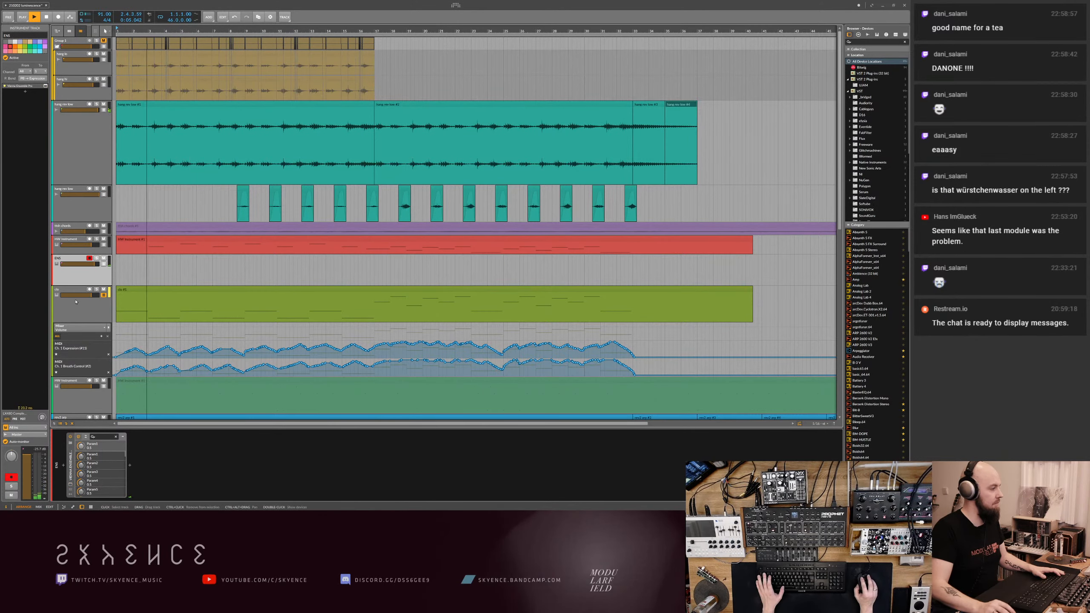
- Select the Vienna Ensemble Pro device, stop playback and save the project
click(70, 472)
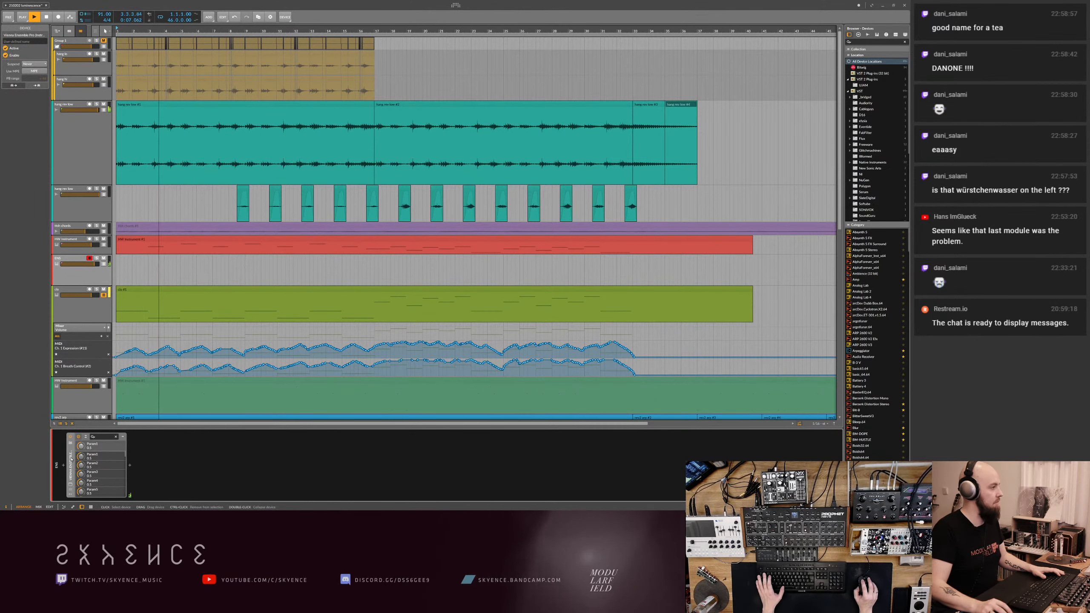
scroll(193, 269, down, 4)
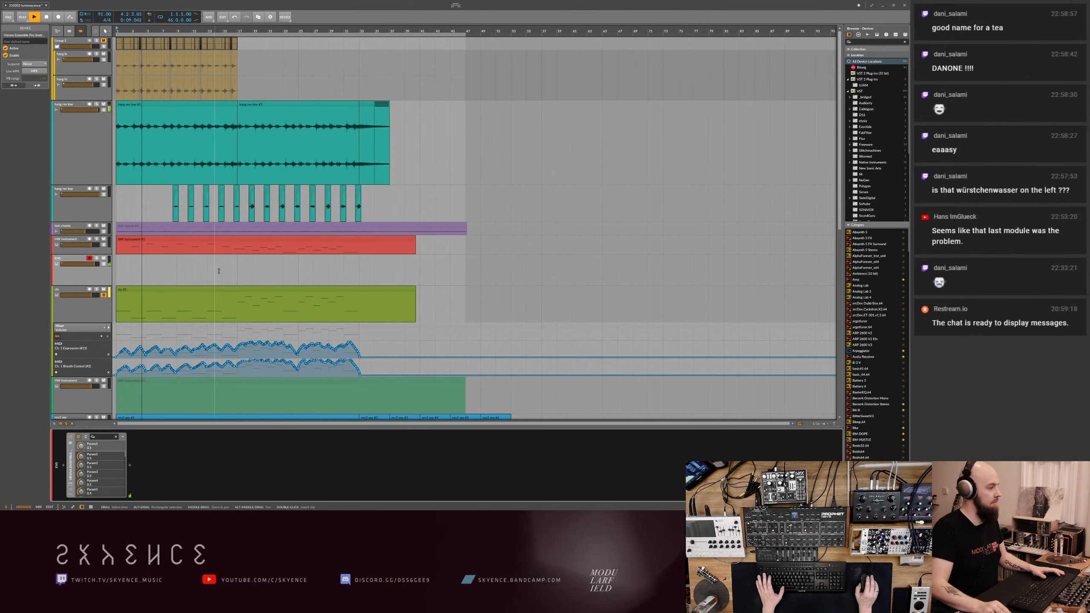
key(space)
key(ctrl+s)
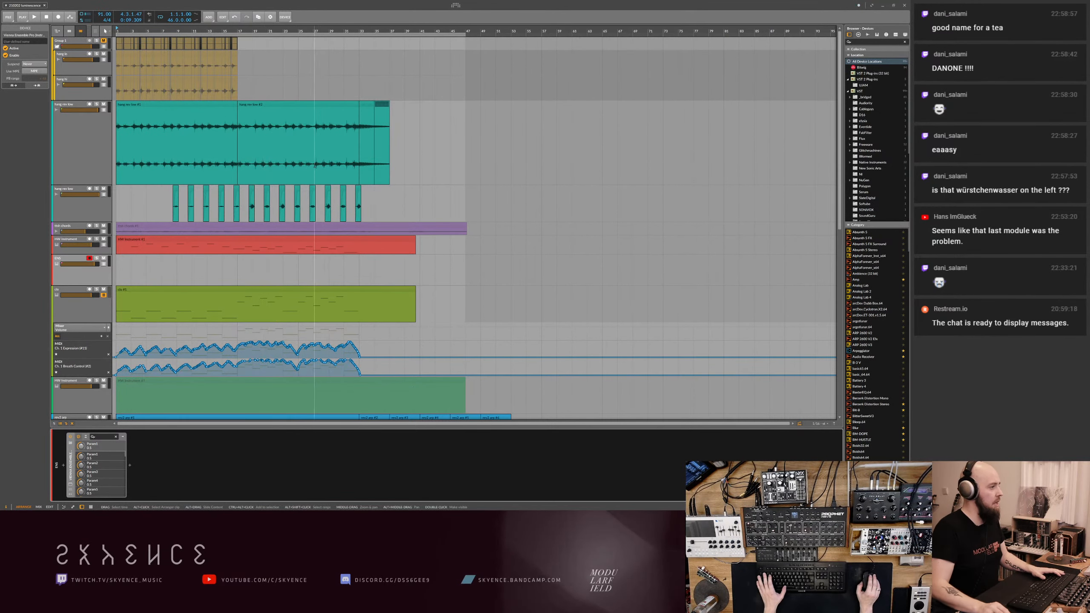
- Save the project again and move all arrangement clips 8 bars later so the arrangement starts at bar 9
scroll(321, 164, down, 3)
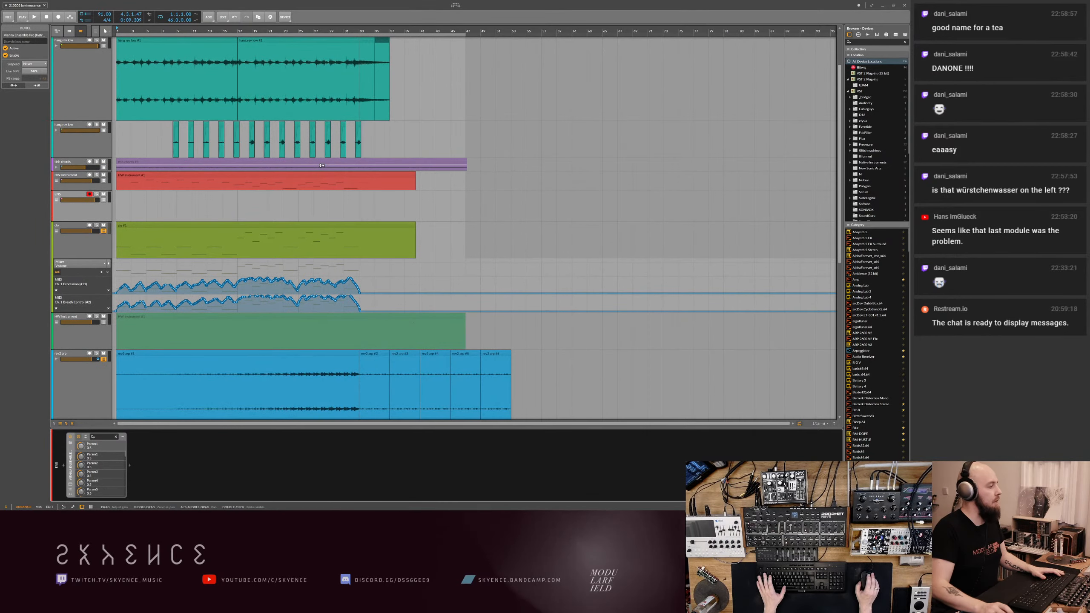
scroll(321, 165, down, 10)
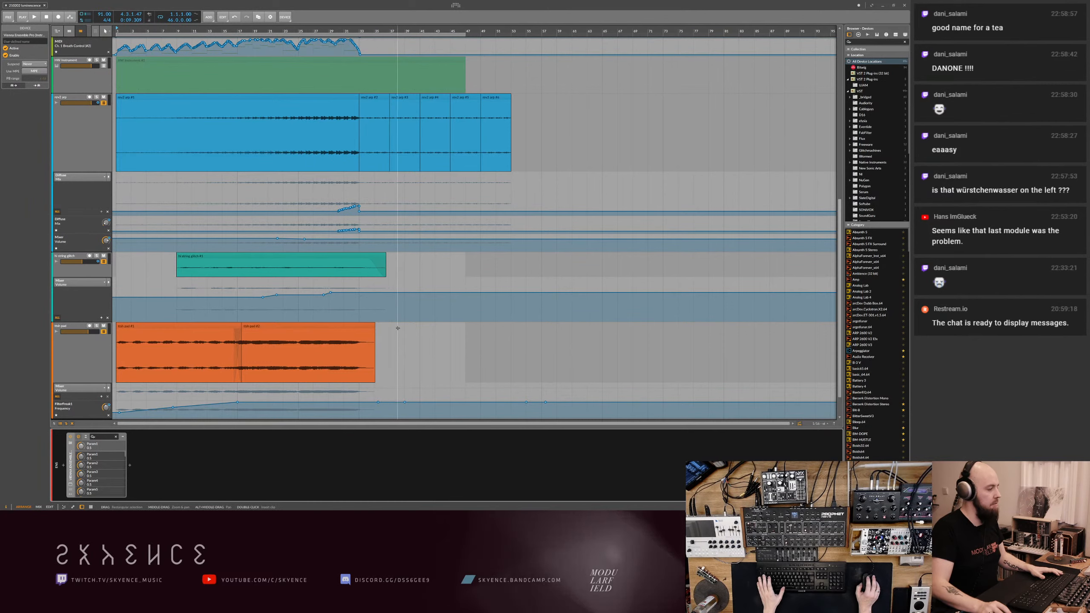
click(462, 344)
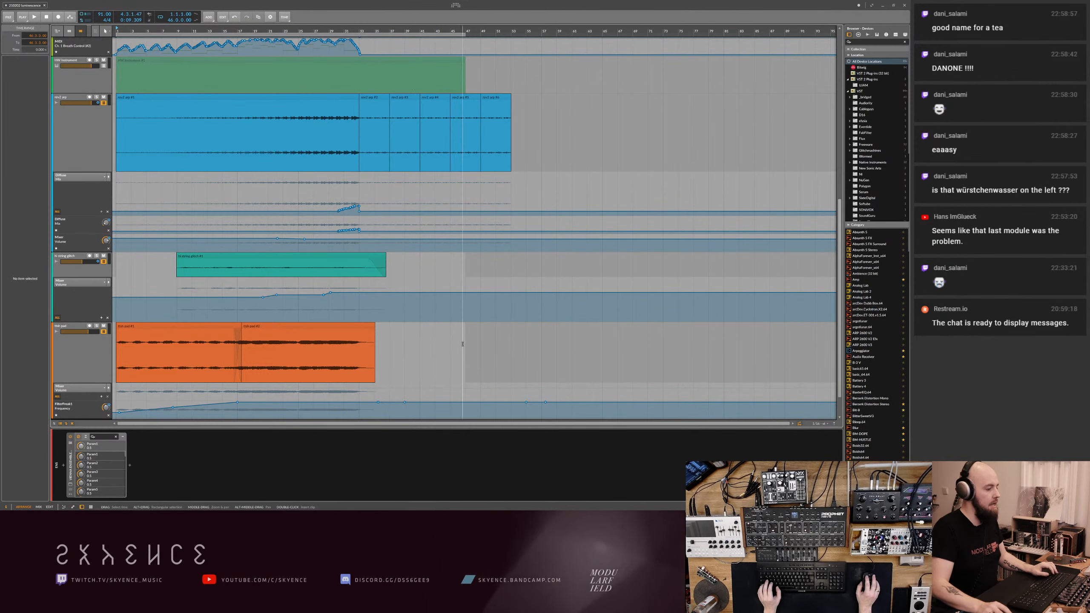
click(448, 324)
key(ctrl+s)
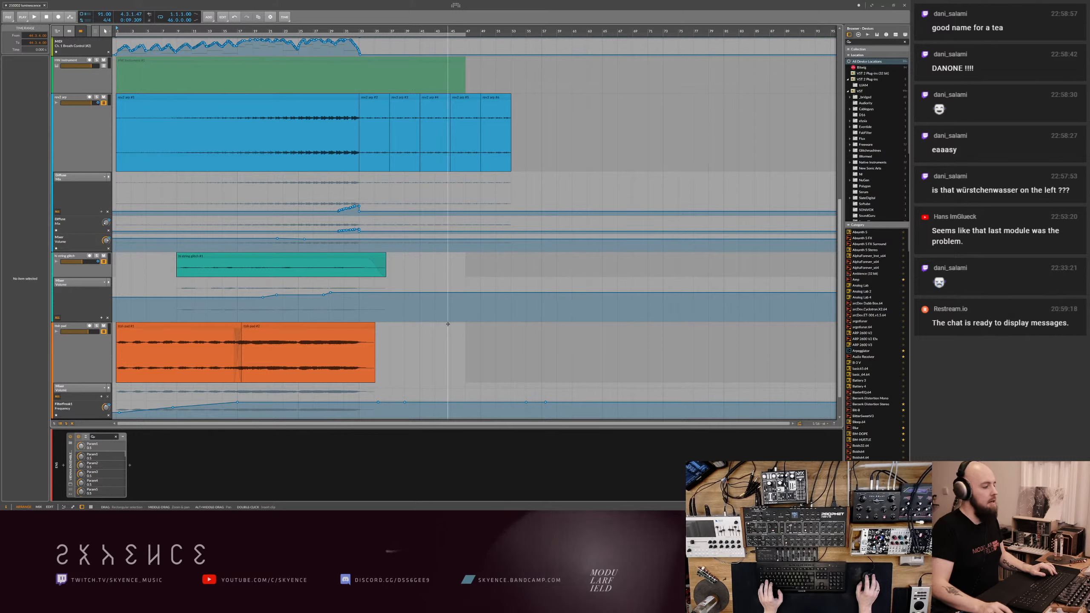
click(427, 325)
key(ctrl+a)
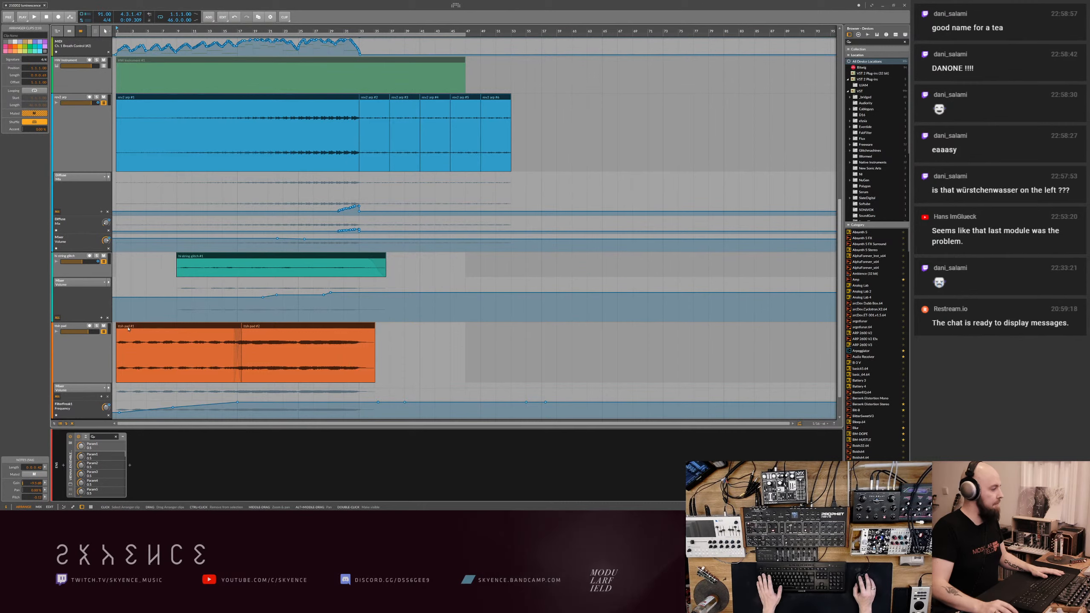
drag(127, 328, 187, 329)
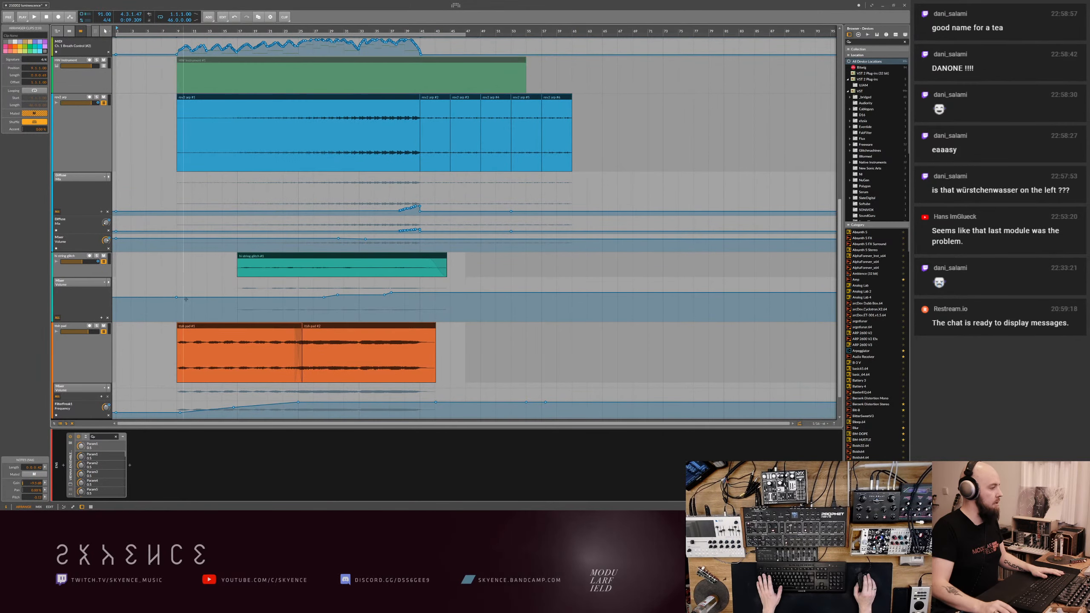
drag(176, 31, 216, 47)
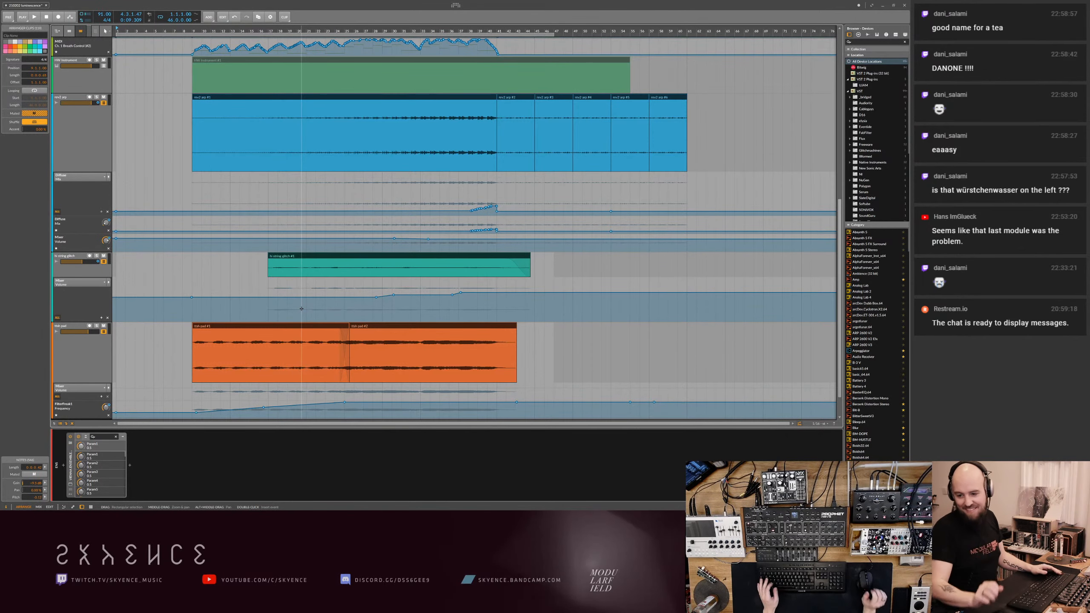
- Move the first long clip on the teal hang track 8 bars earlier so it starts at bar 1
scroll(321, 309, up, 10)
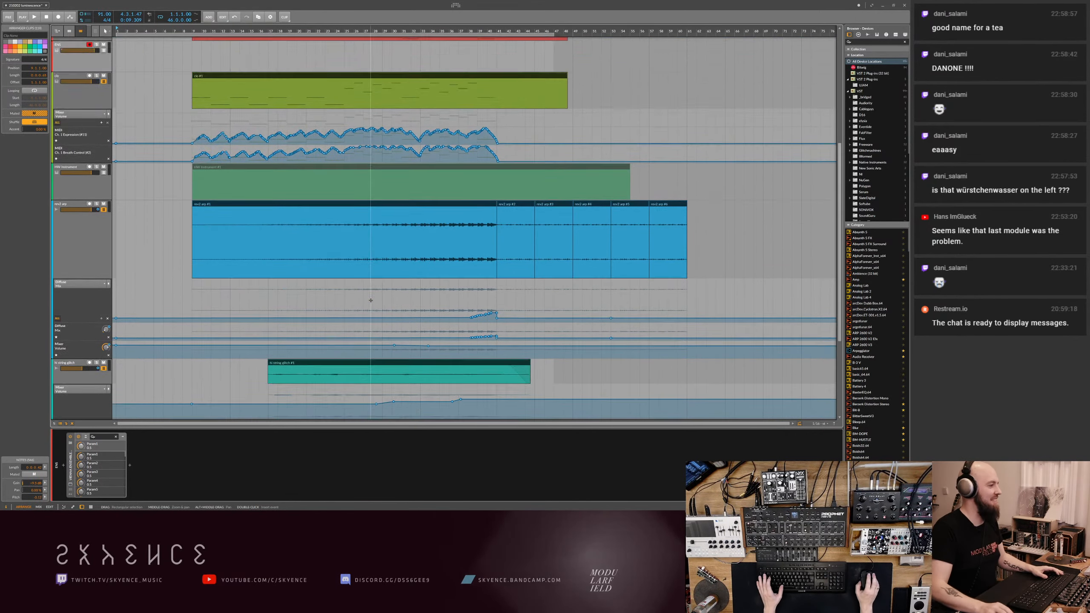
scroll(202, 221, up, 3)
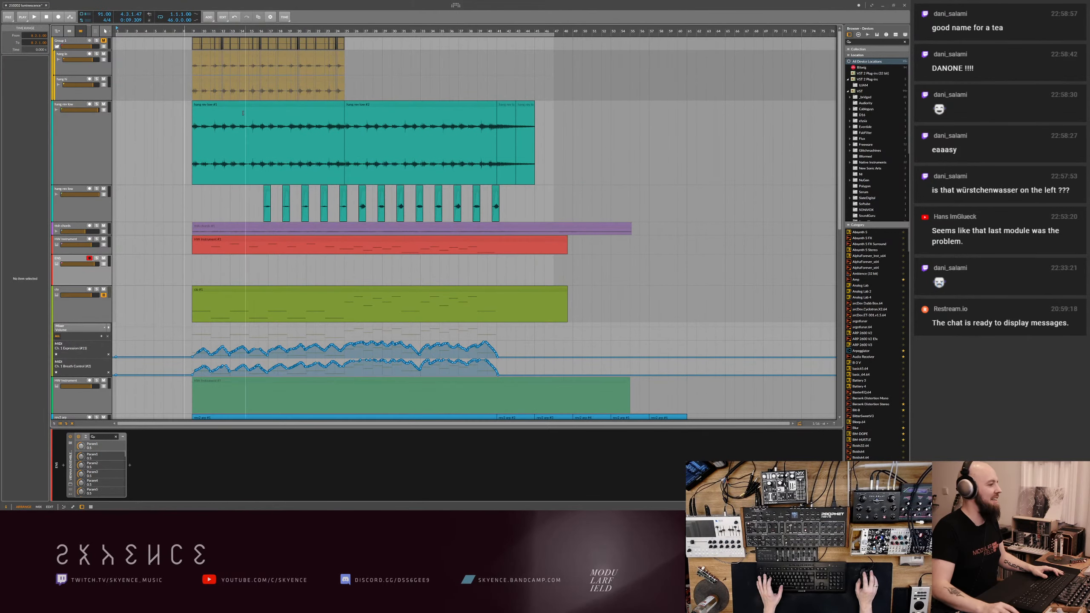
drag(206, 108, 129, 108)
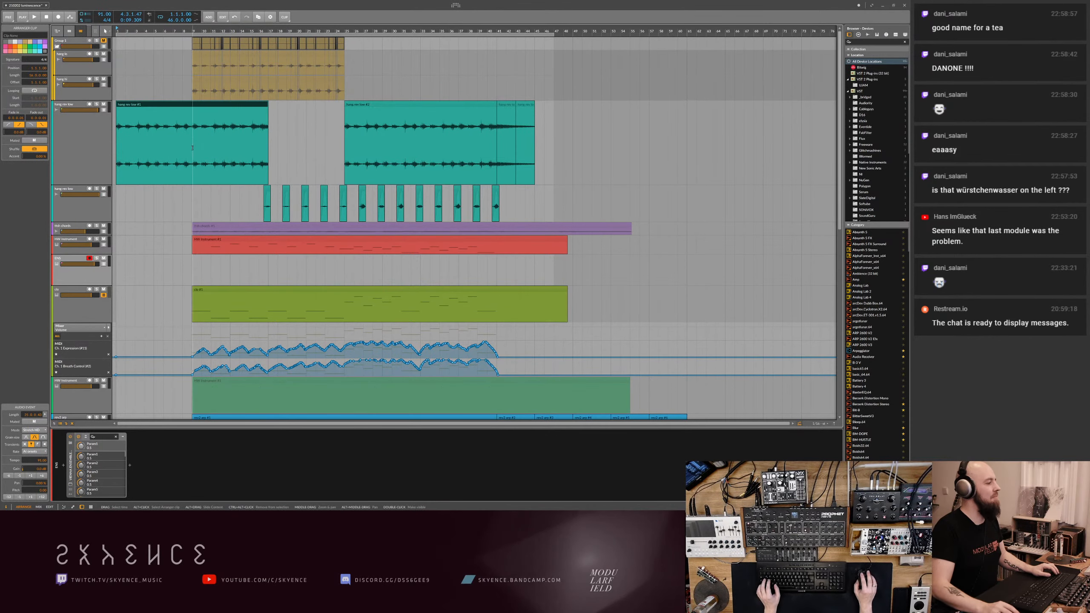
- Split the moved hang clip at bar 9 and duplicate its second half to fill the gap from bar 17 to 25
scroll(192, 148, up, 4)
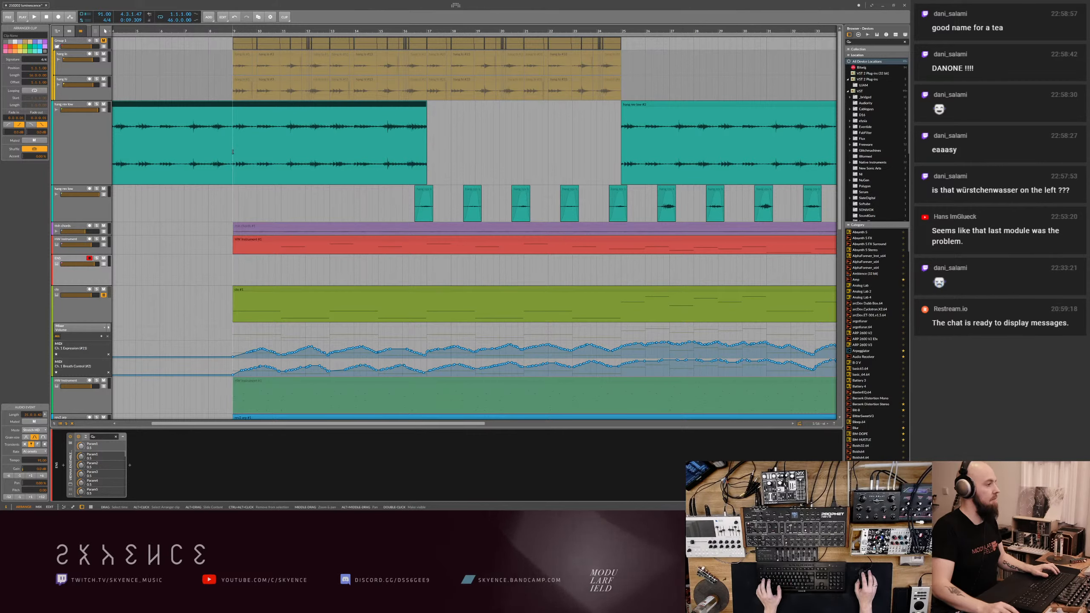
click(233, 152)
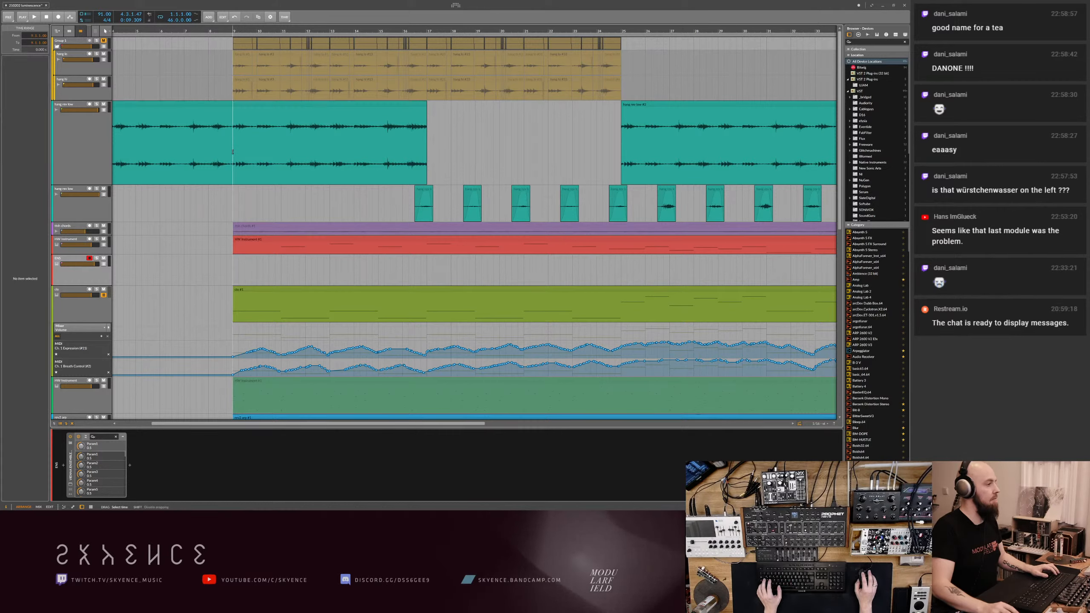
click(254, 104)
key(ctrl+d)
- Split the olive instrument clip at bar 25 and extend the start of its first part back to bar 5
drag(364, 172, 387, 148)
scroll(387, 148, down, 10)
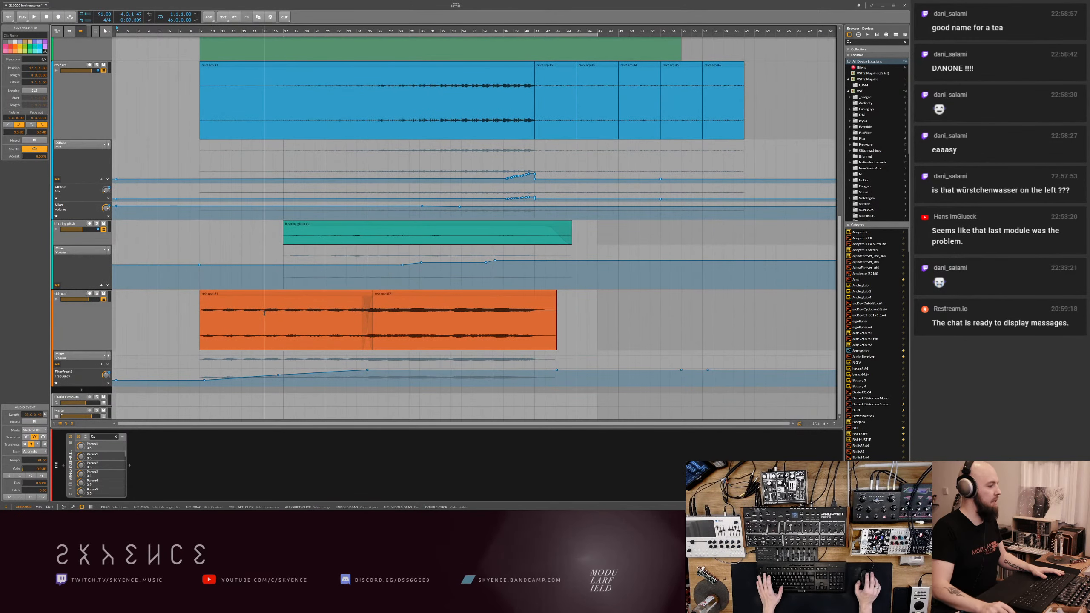
scroll(264, 312, up, 3)
scroll(265, 315, up, 4)
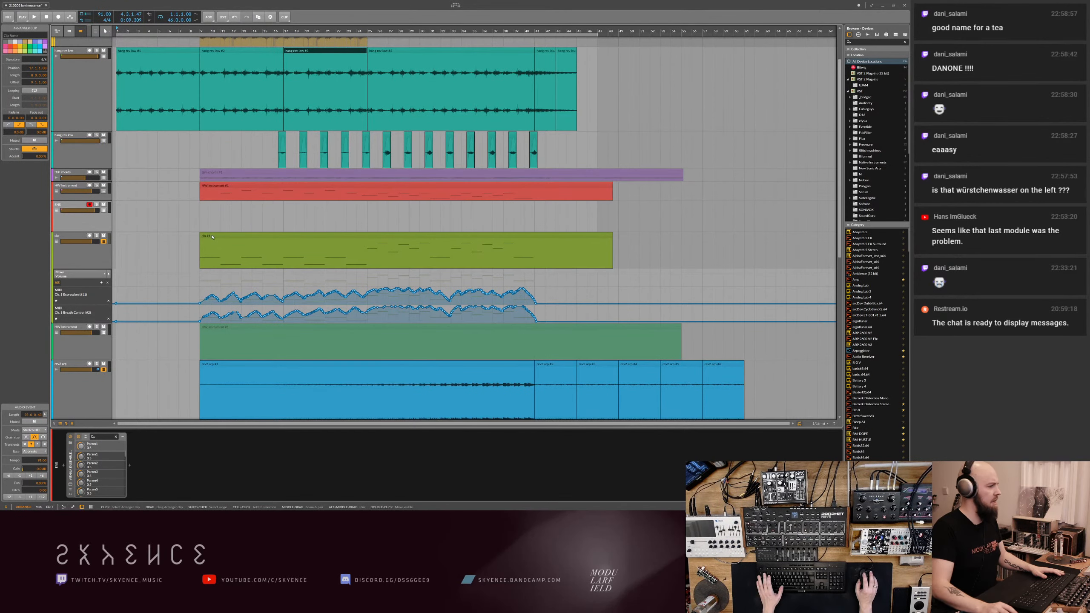
click(367, 261)
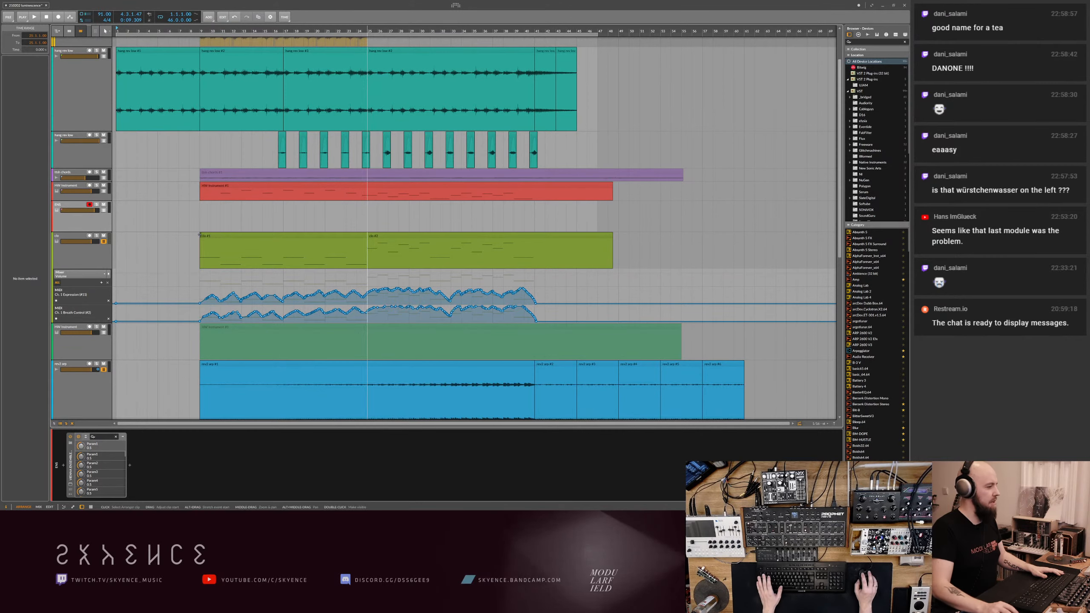
drag(200, 235, 154, 235)
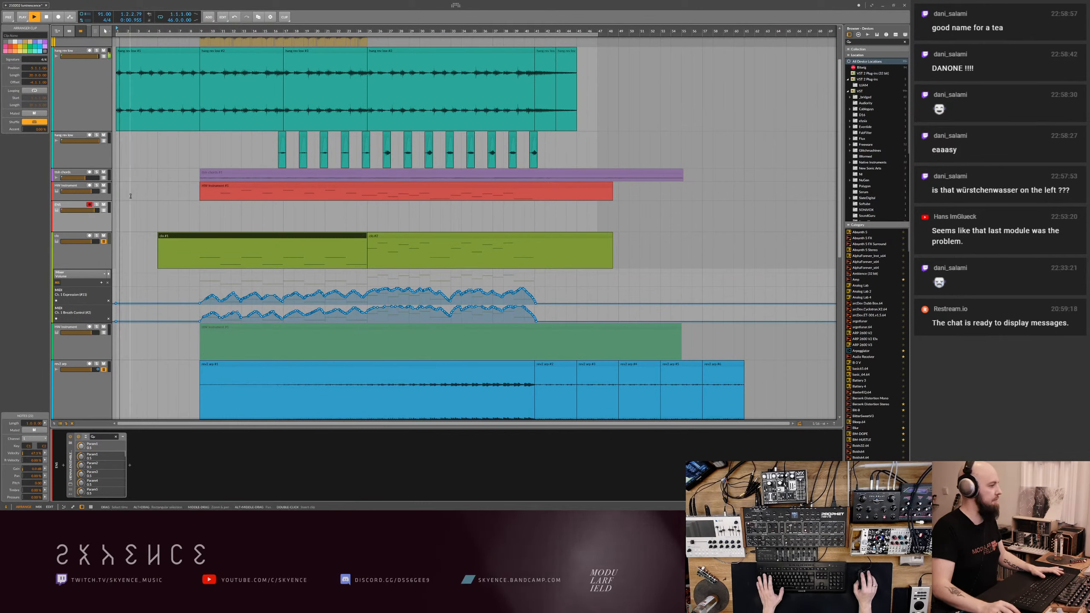
- Open the extended olive clip's notes and copy its first two notes from bar 9 to bar 5
double_click(169, 241)
scroll(222, 388, down, 10)
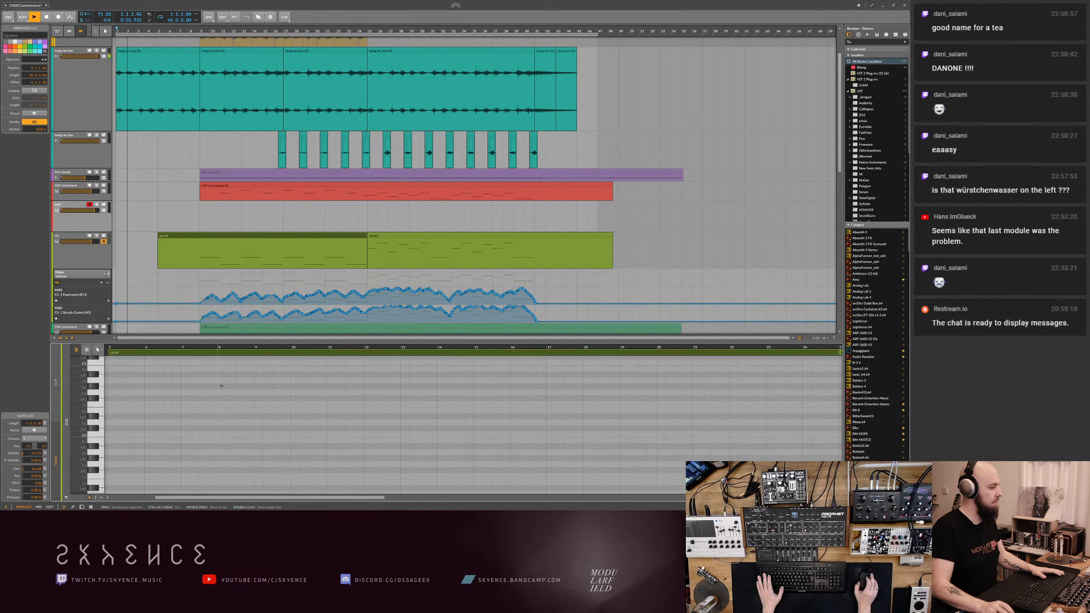
scroll(221, 388, down, 3)
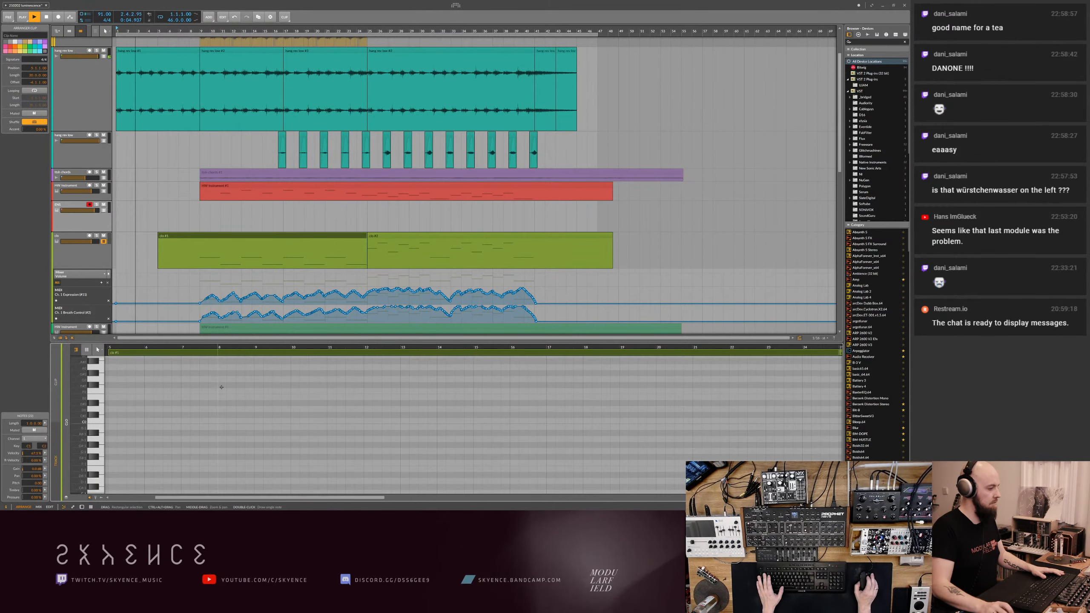
scroll(221, 387, up, 2)
drag(261, 390, 342, 449)
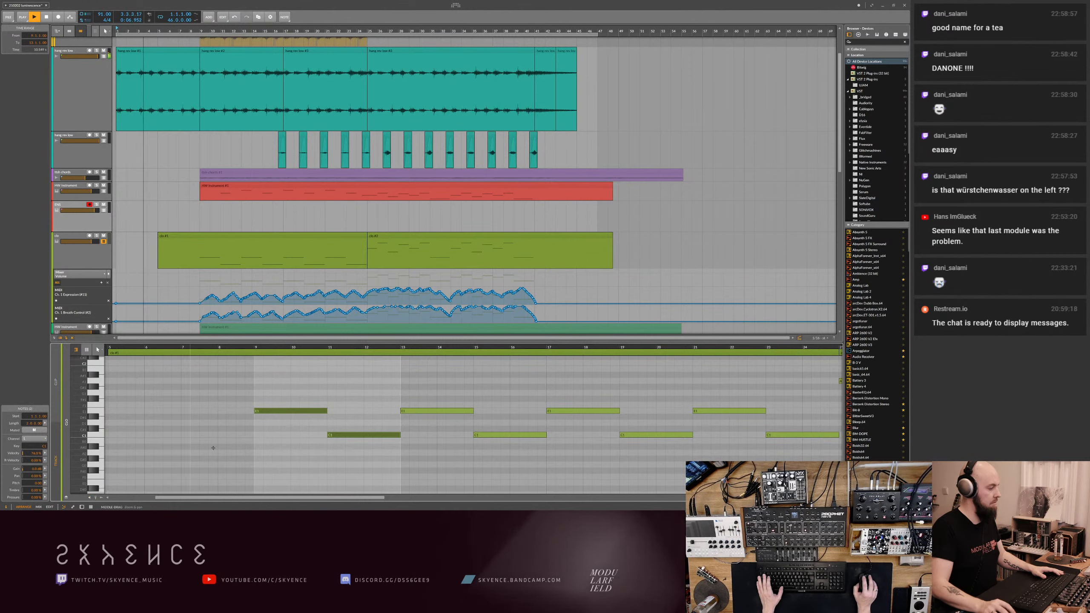
drag(261, 414, 116, 413)
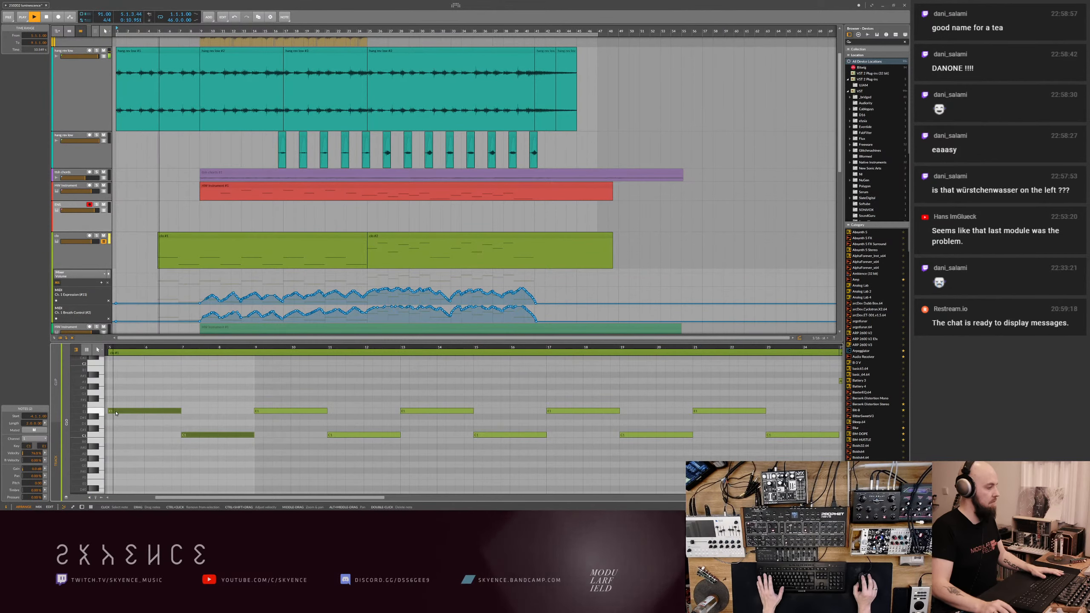
- Restart playback, draw rising Expression and Breath Control automation over the copied notes from bar 5 to 9, and save the project
key(space)
key(space)
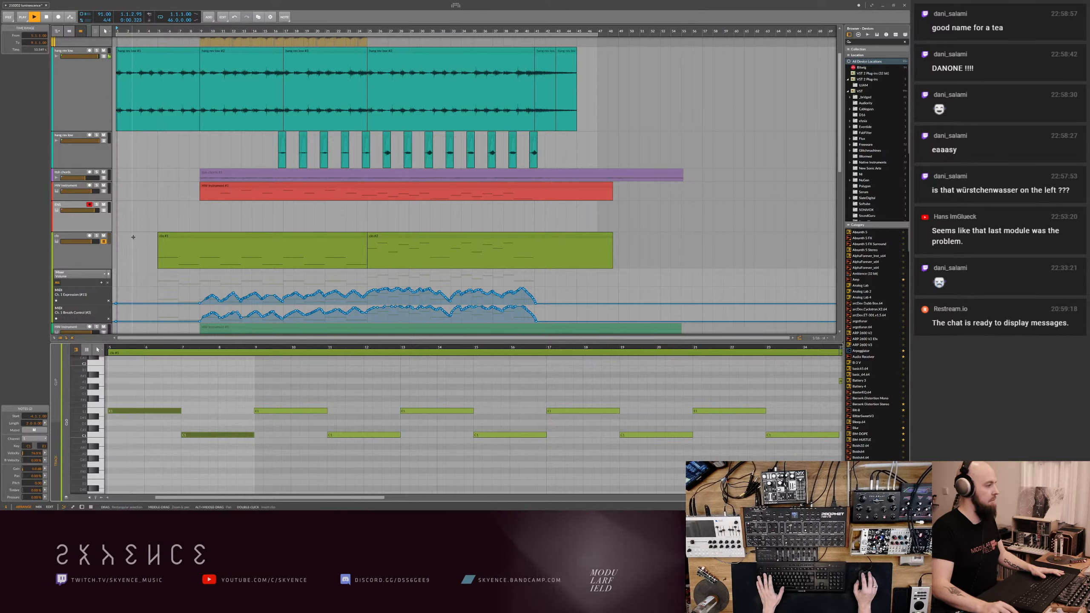
key(2)
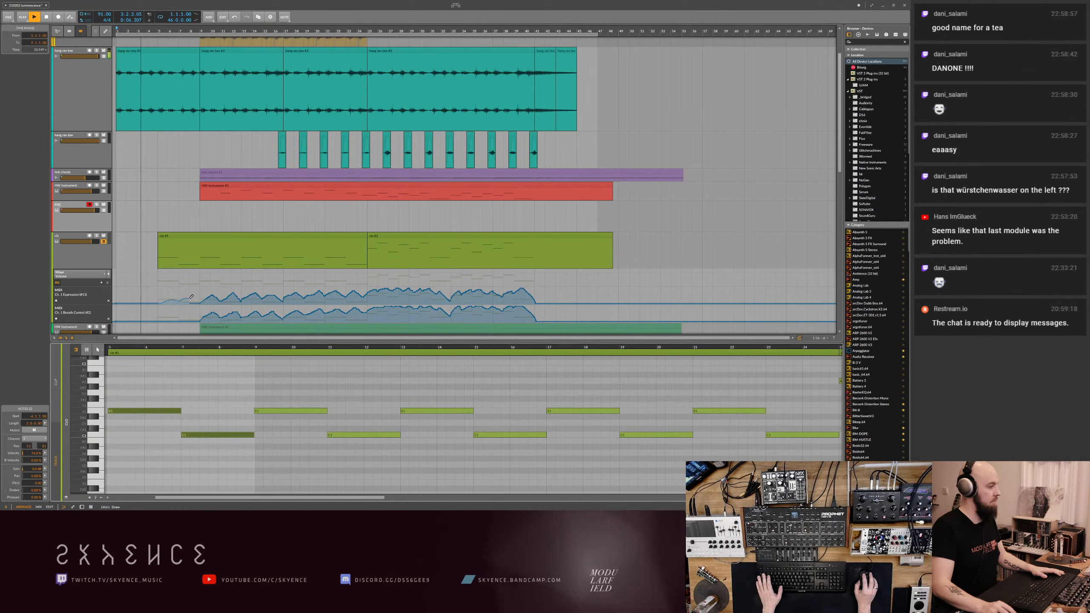
mouse_move(202, 300)
mouse_down()
mouse_move(159, 303)
mouse_move(206, 316)
mouse_up()
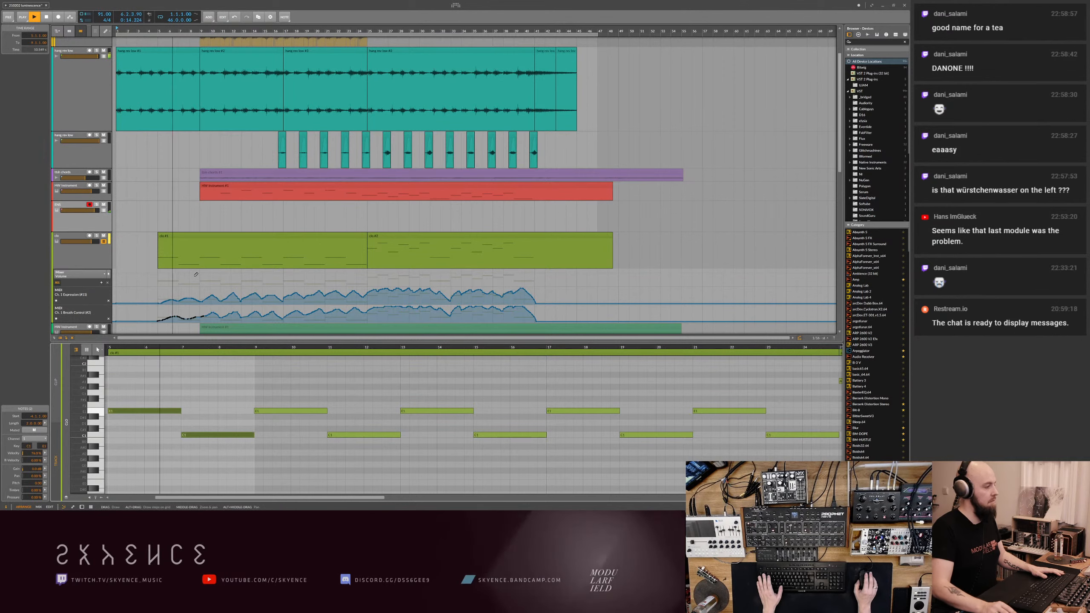
scroll(205, 272, down, 1)
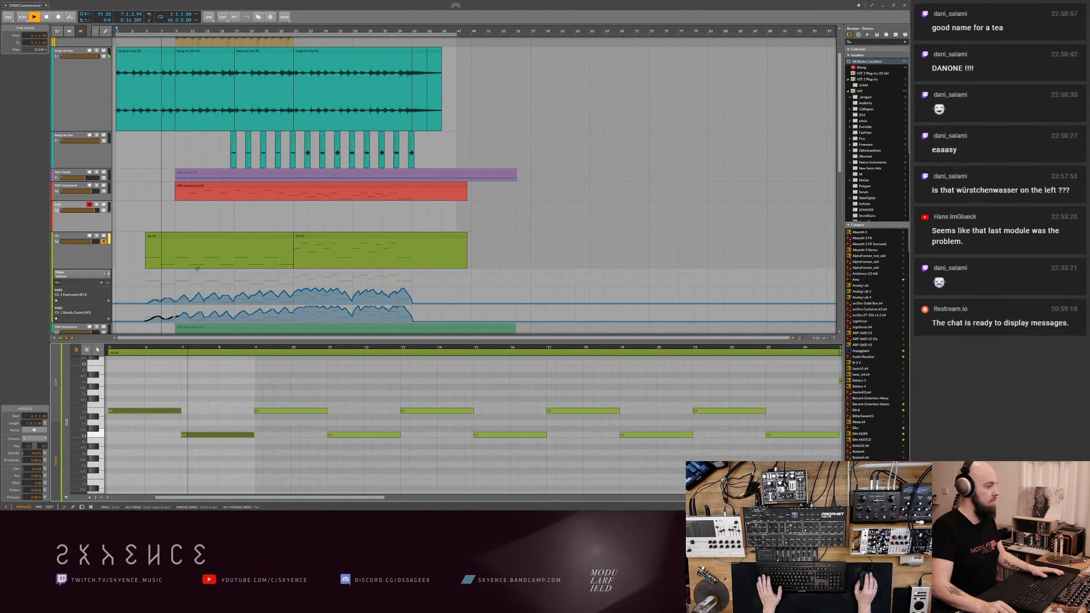
key(ctrl+s)
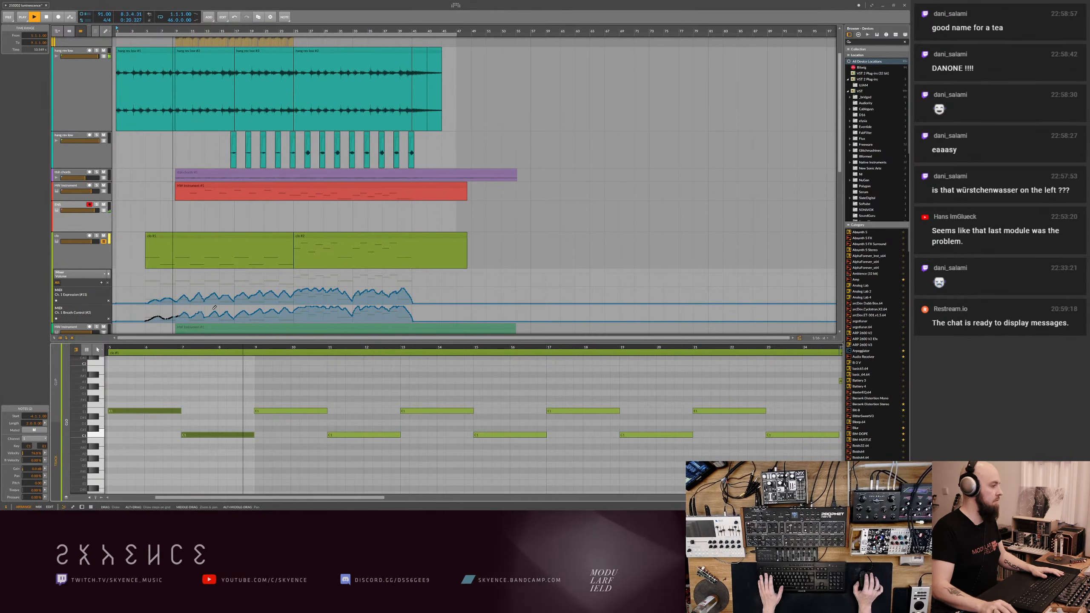
- Add a short fade-in to the start of the first blue audio clip at bar 9
scroll(187, 303, down, 5)
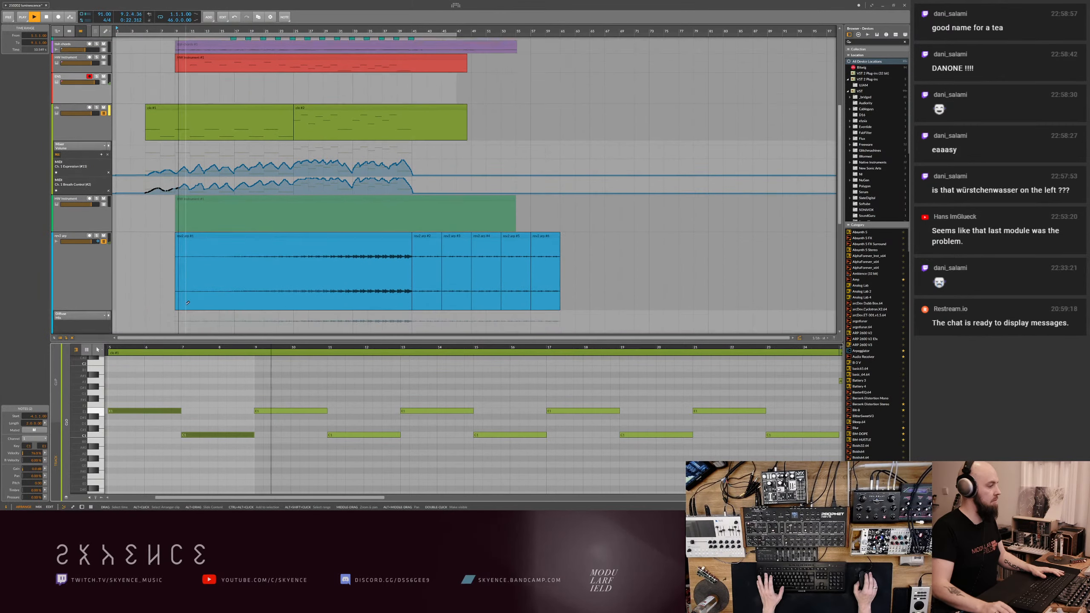
scroll(188, 303, down, 2)
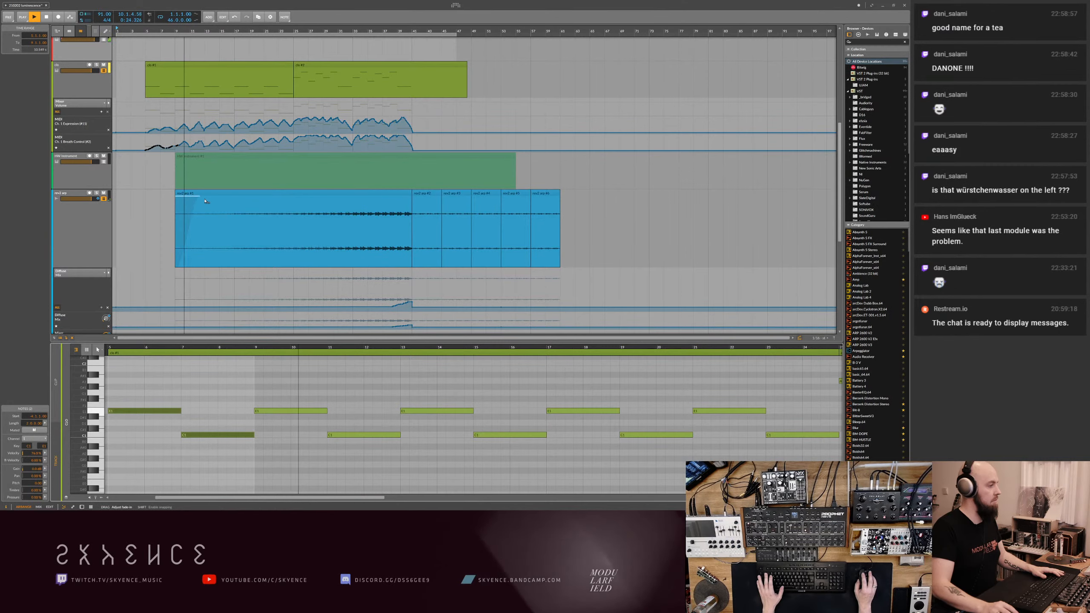
scroll(200, 283, down, 8)
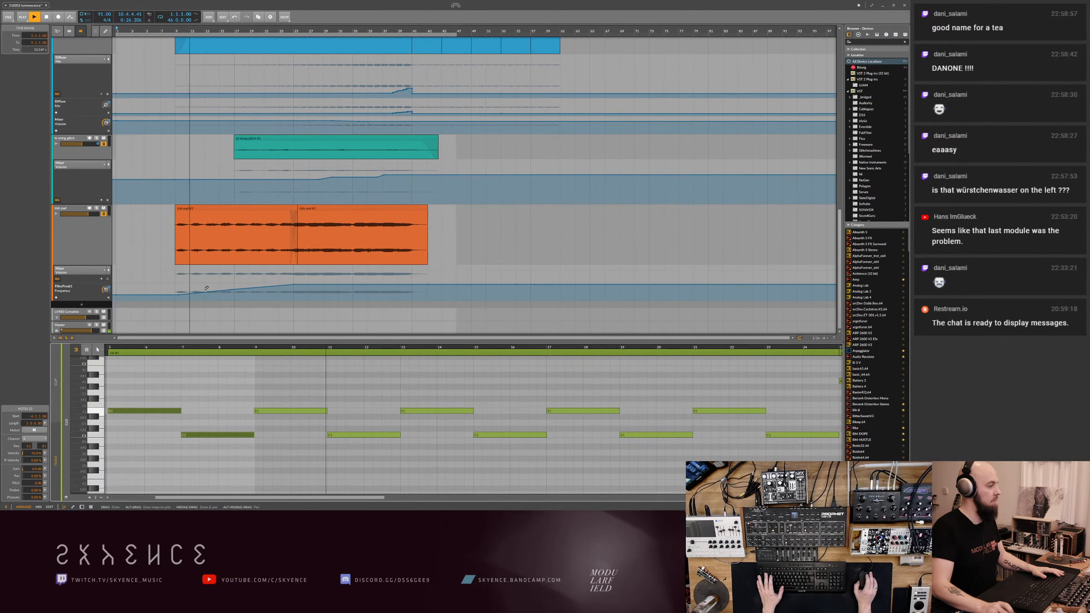
- Add a point on the orange pad track's filter frequency automation ramp and place it at about bar 21
click(169, 208)
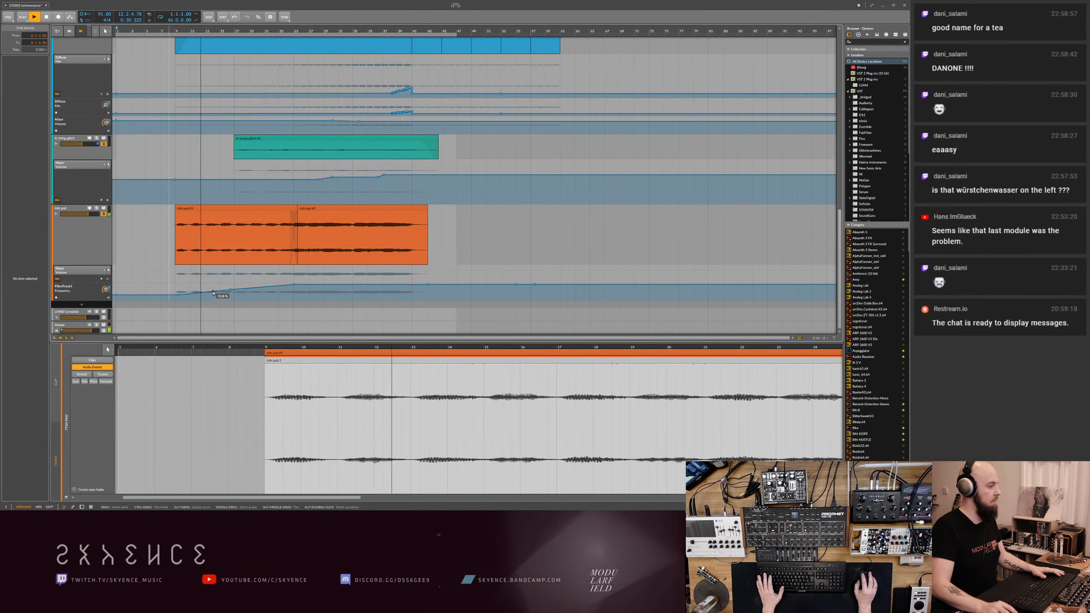
click(213, 292)
drag(212, 292, 264, 287)
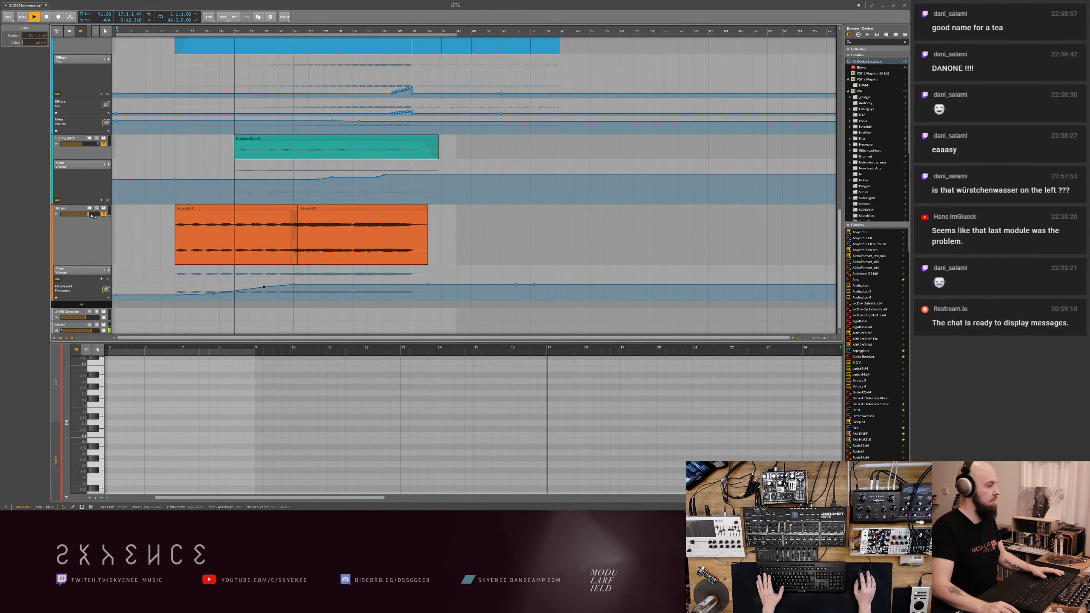
- Try to remove the hang clip between bars 9 and 17, and undo the deletion
scroll(248, 304, up, 5)
scroll(248, 304, up, 3)
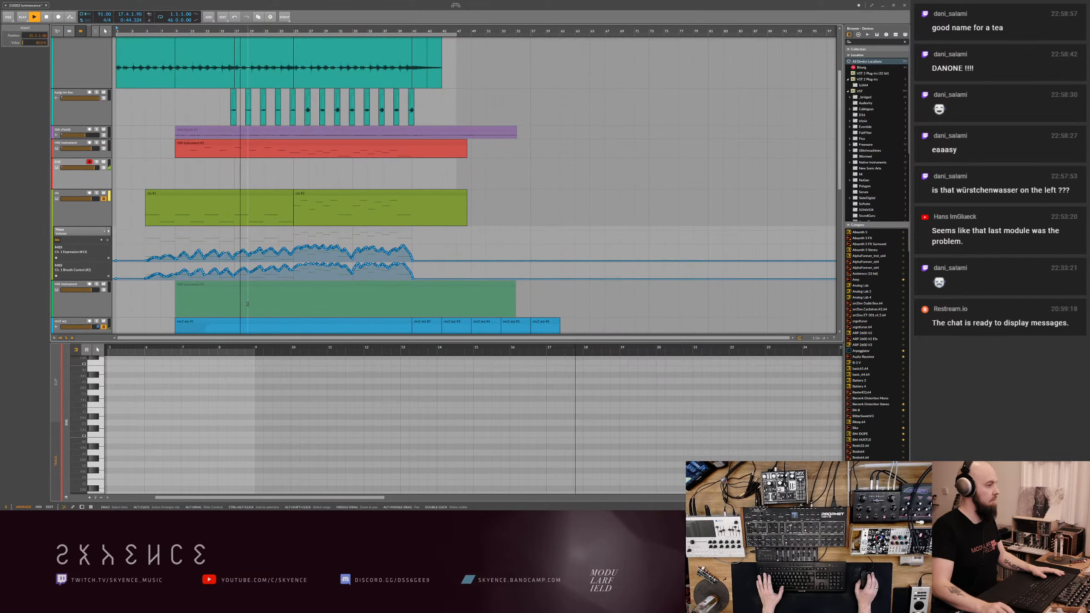
scroll(247, 304, up, 3)
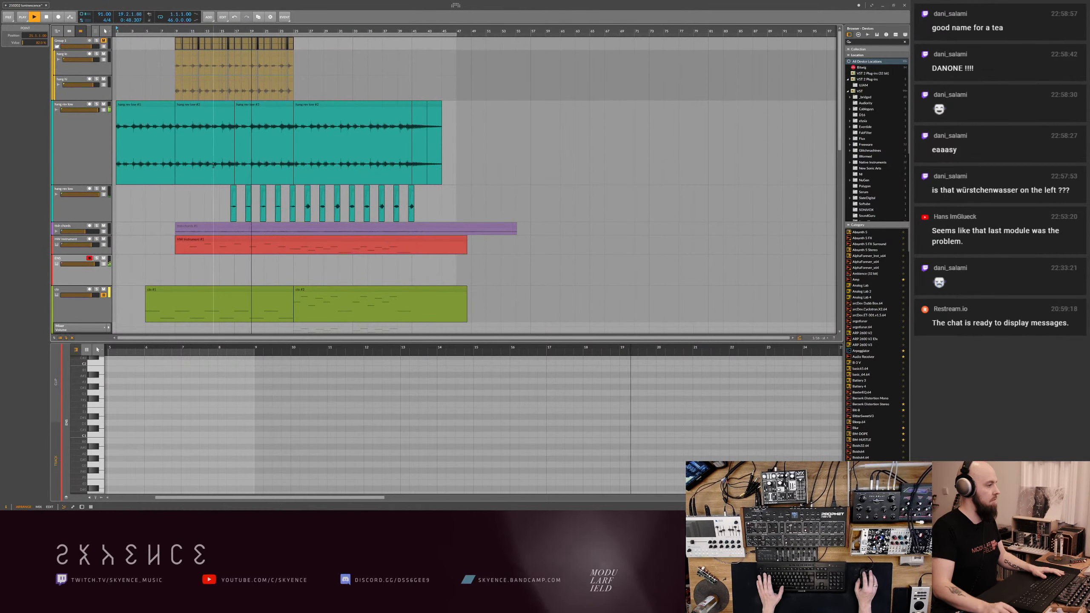
scroll(204, 168, up, 5)
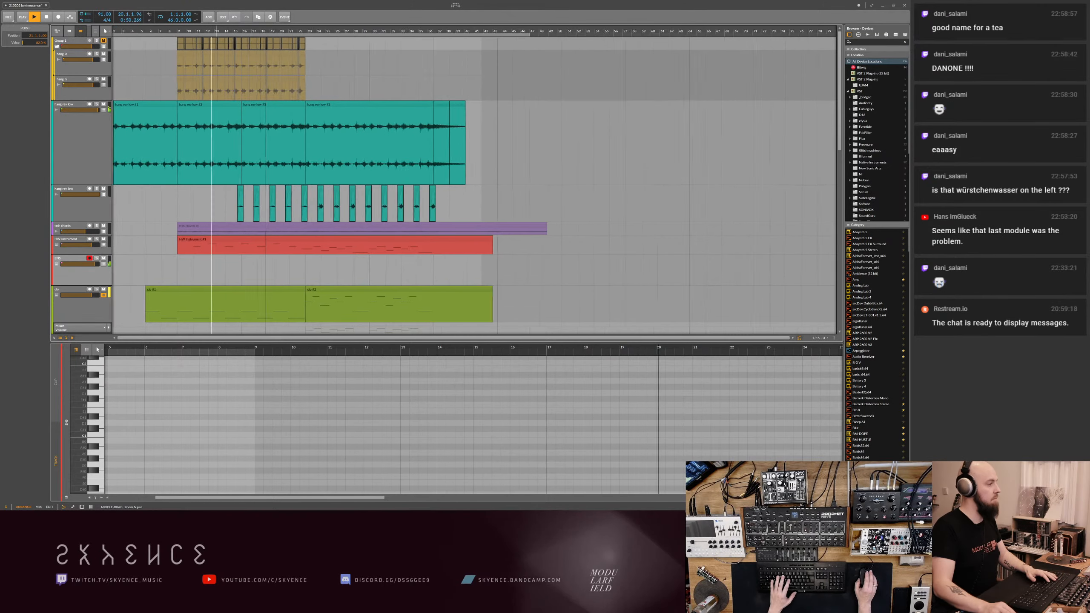
click(248, 173)
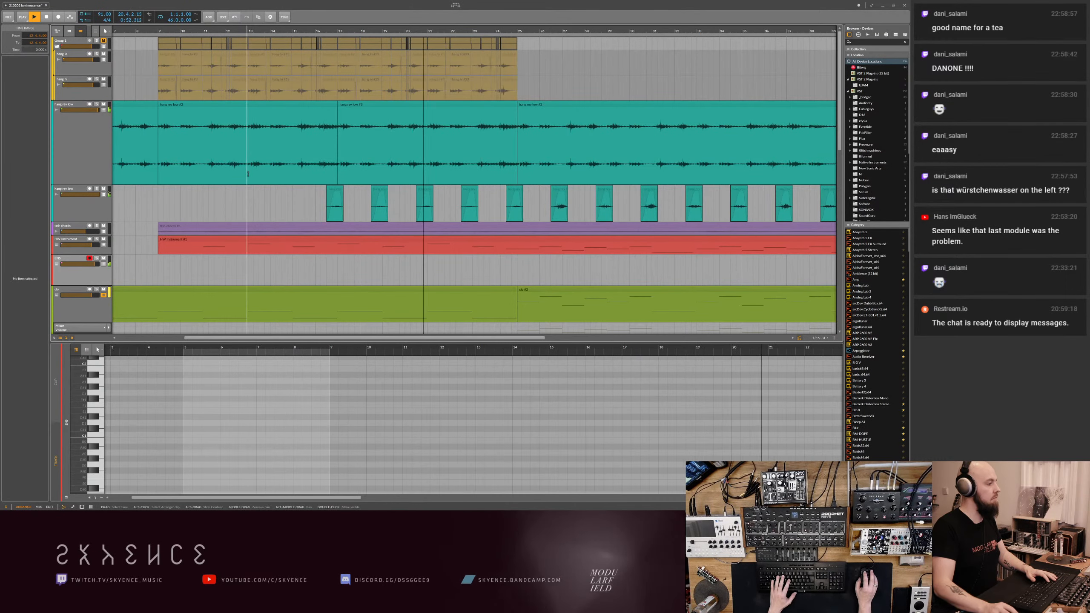
click(276, 105)
key(Delete)
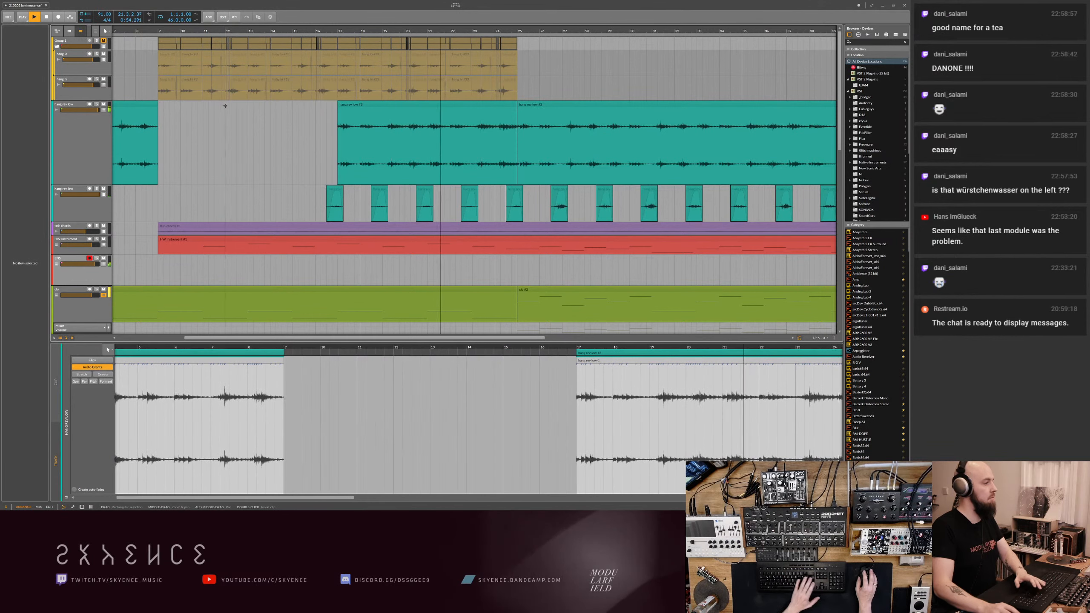
key(ctrl+z)
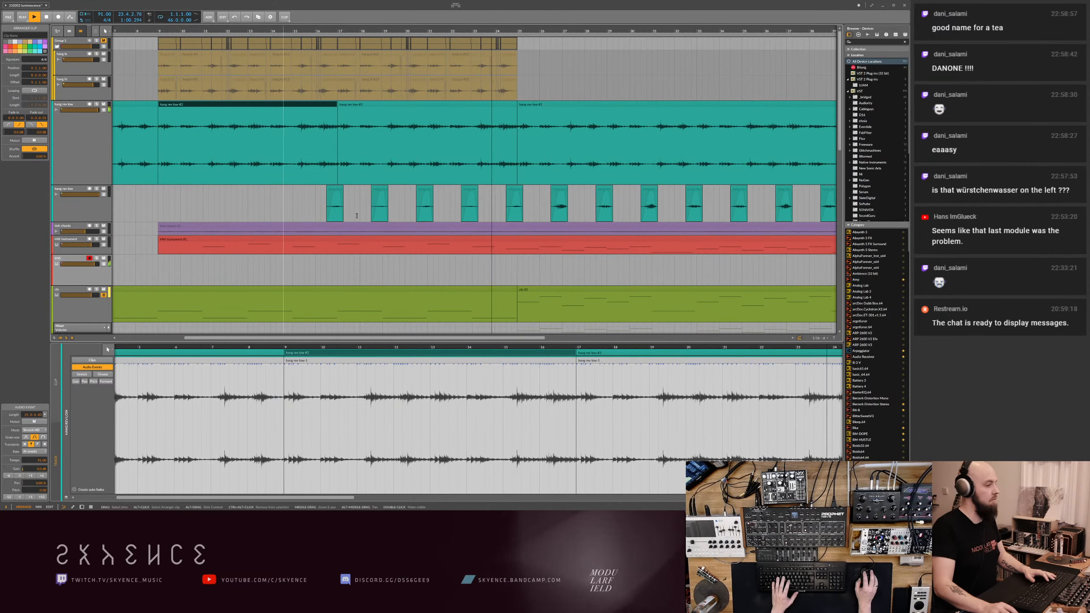
- Set the arrangement grid to 1/16, split the hang clip starting at bar 9 at bar 13, and select its second part
click(816, 338)
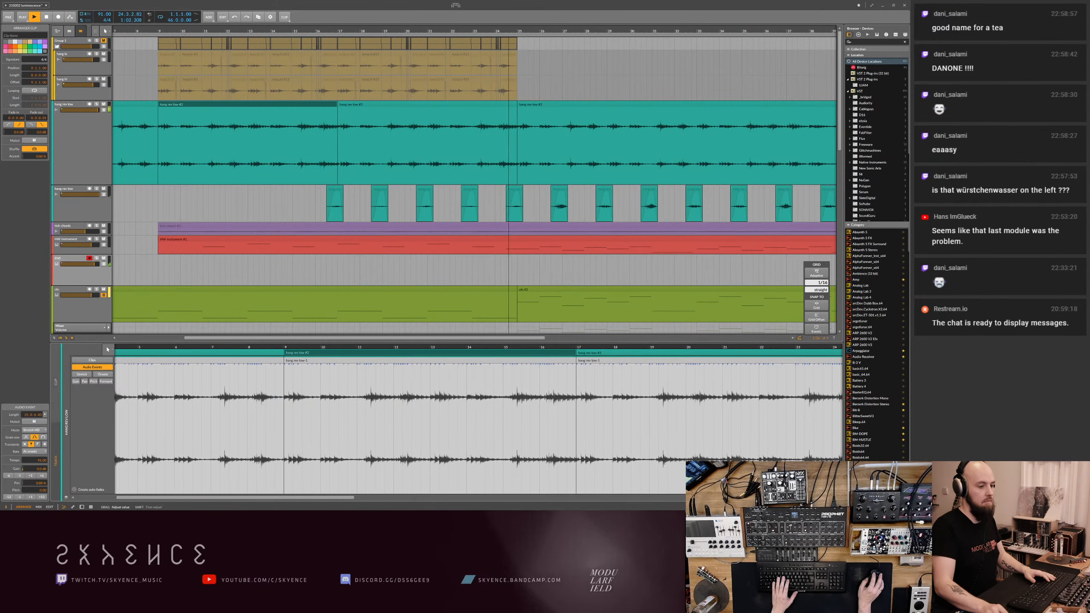
click(248, 177)
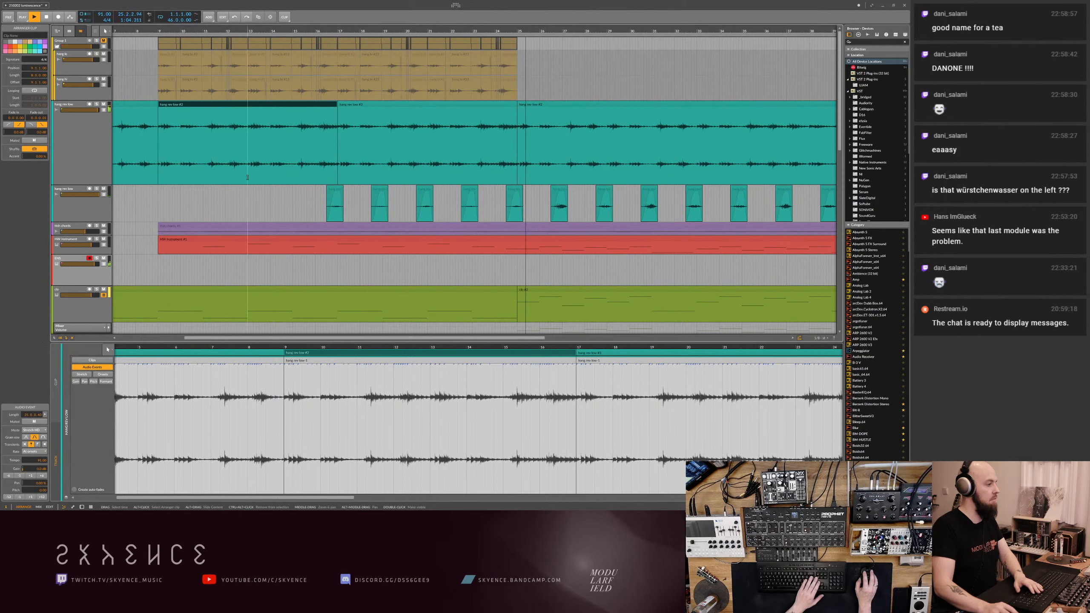
click(247, 270)
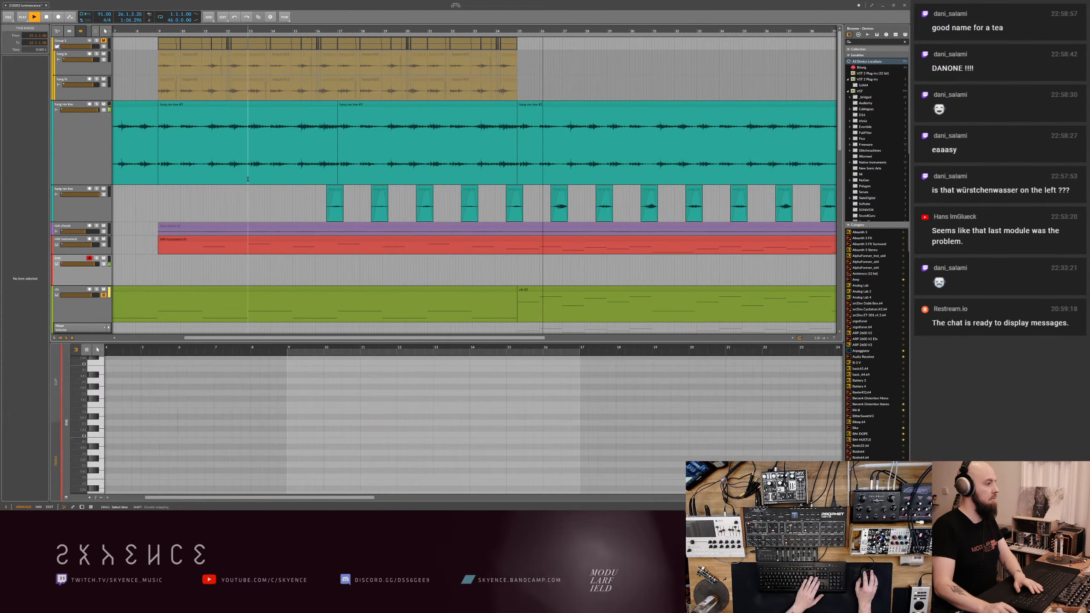
drag(247, 271, 256, 292)
drag(256, 172, 260, 167)
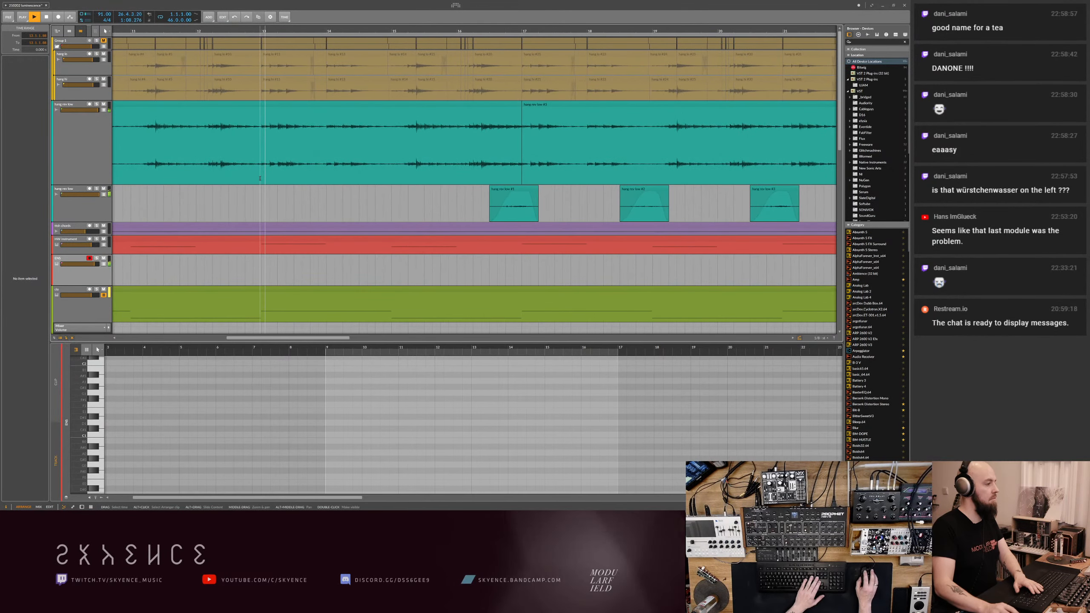
click(258, 170)
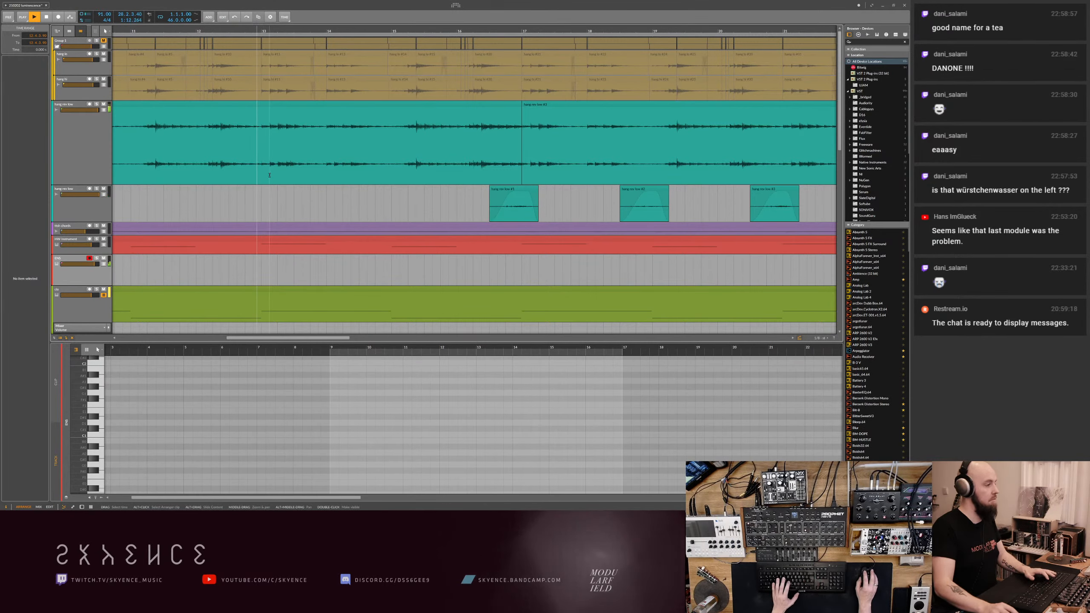
click(262, 165)
click(298, 113)
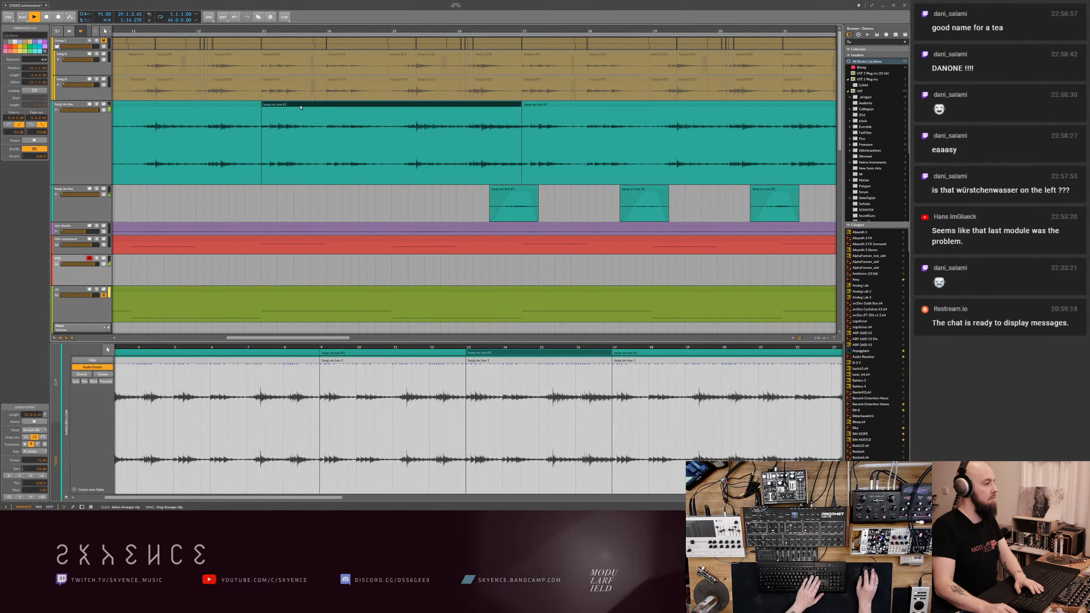
- Replace the hang clip between bars 13 and 17 with a duplicate of the clip spanning bars 9 to 13
key(Delete)
click(237, 107)
key(ctrl+d)
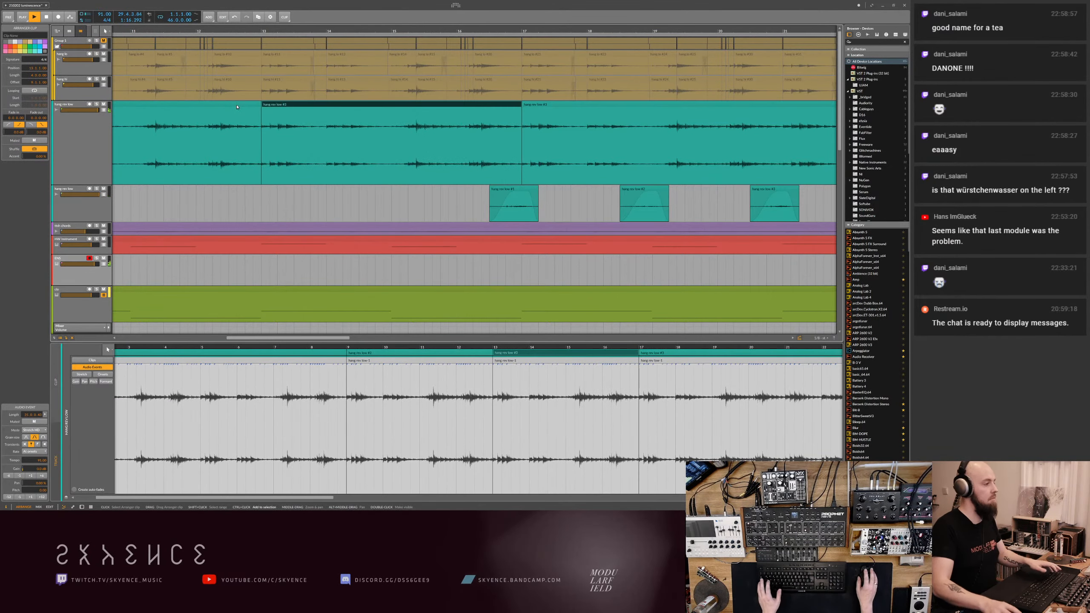
- Save the project and reshape the teal glitch track's volume automation so it reaches its full level at about bar 30
scroll(237, 107, down, 8)
scroll(394, 267, down, 3)
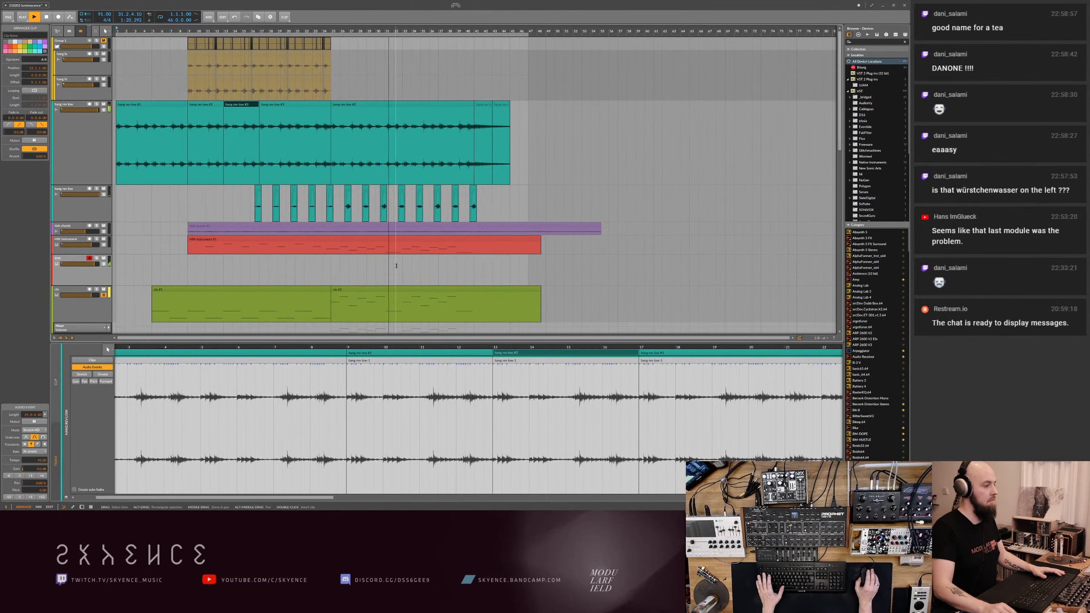
scroll(394, 266, down, 5)
scroll(397, 268, down, 3)
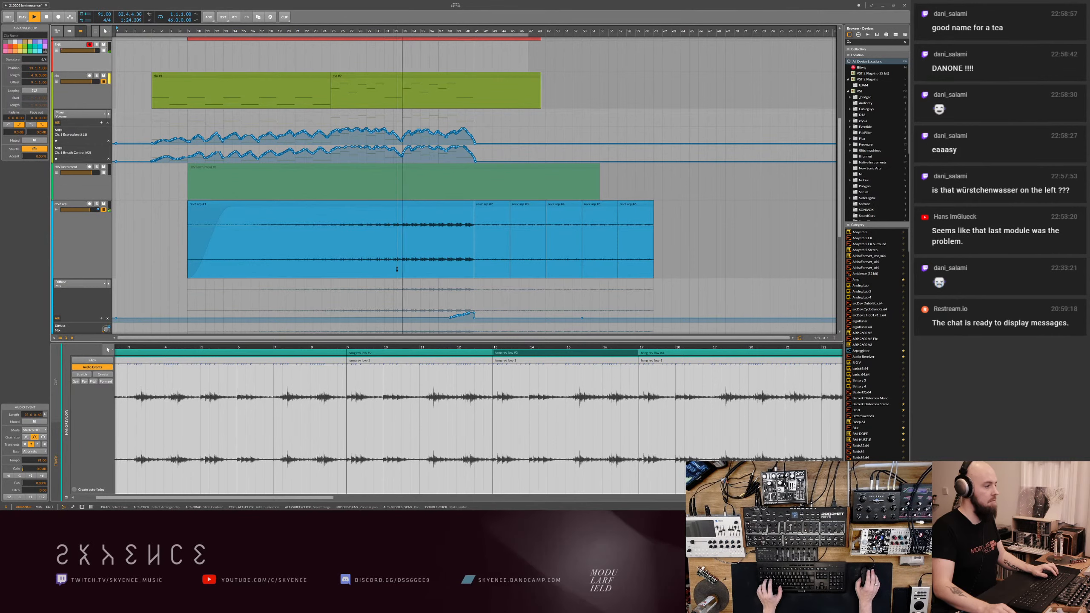
scroll(397, 268, down, 6)
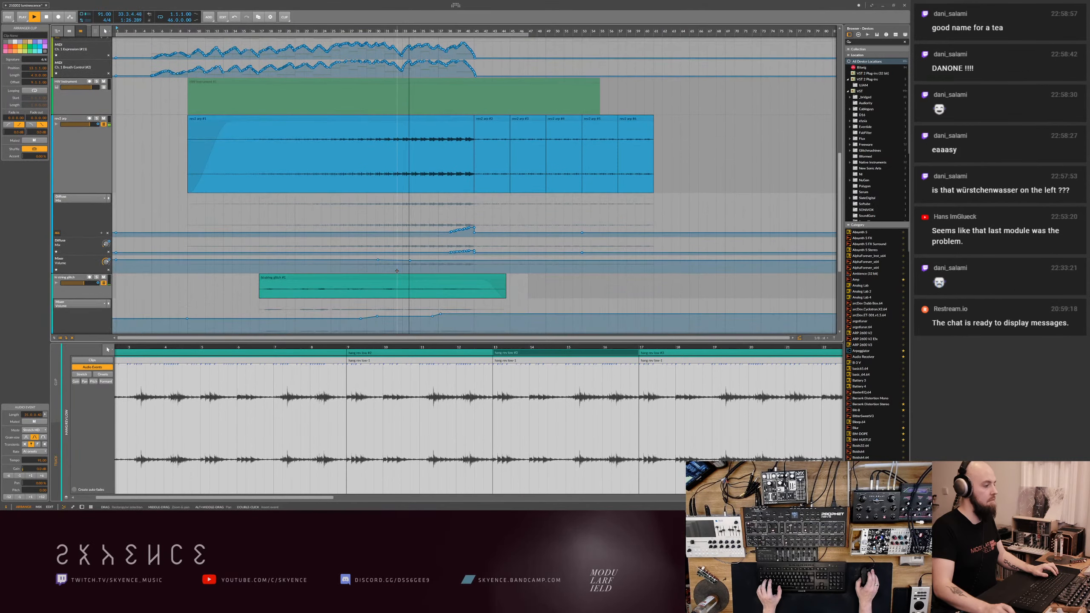
key(ctrl+s)
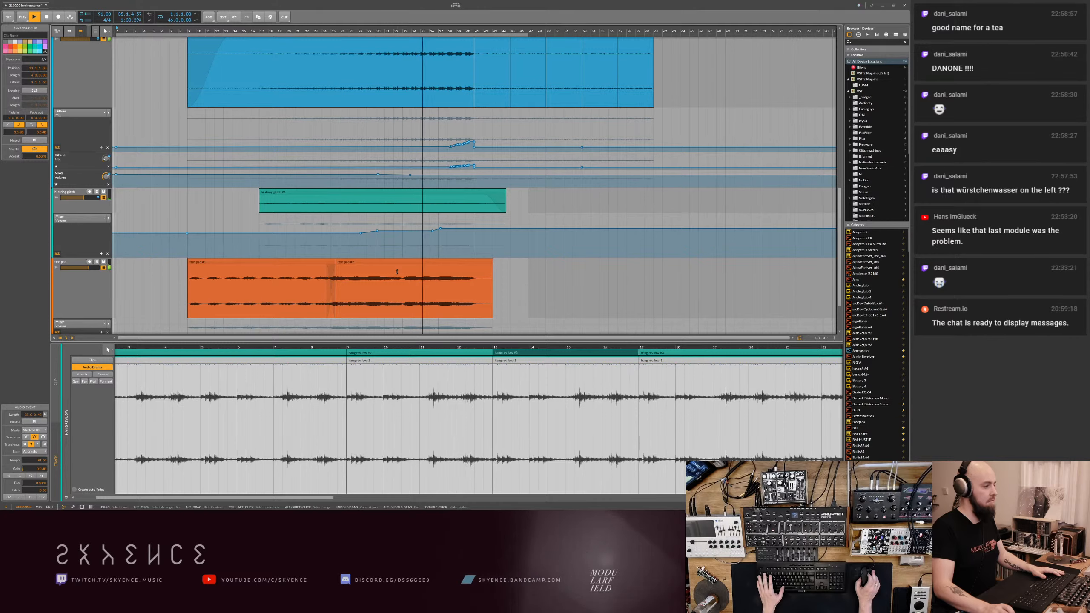
key(ctrl+s)
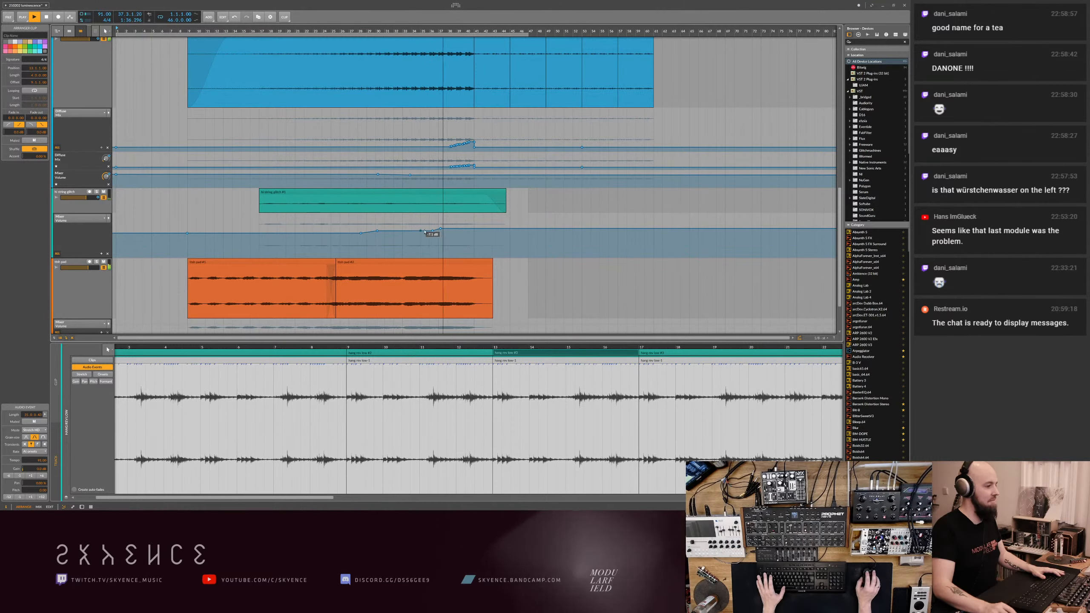
drag(440, 228, 413, 227)
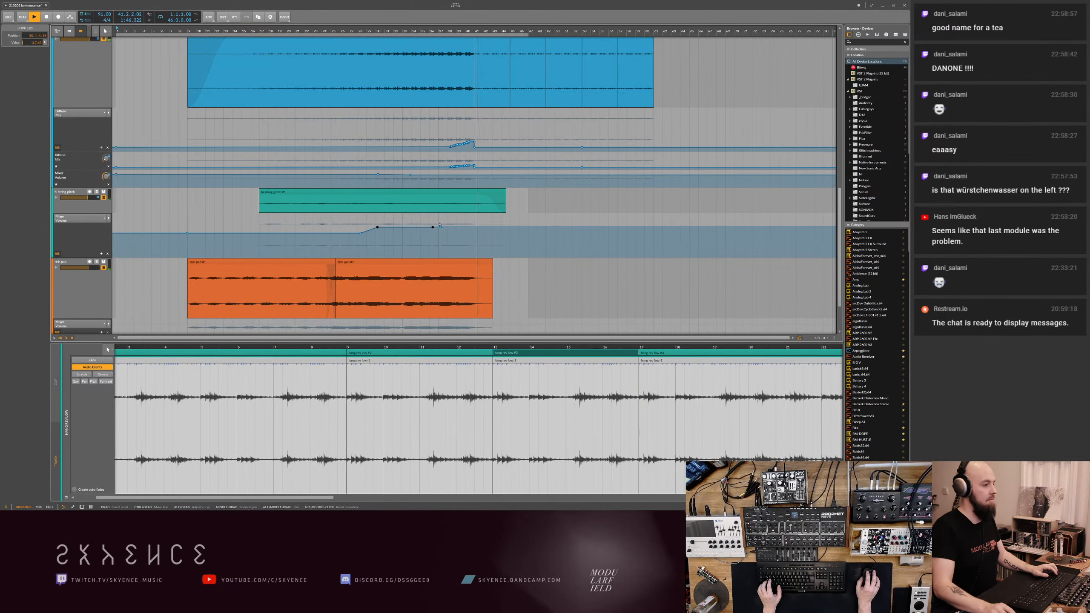
- Duplicate the two fading hang clips at bars 41 to 45 directly behind themselves, up to bar 49
scroll(477, 222, up, 10)
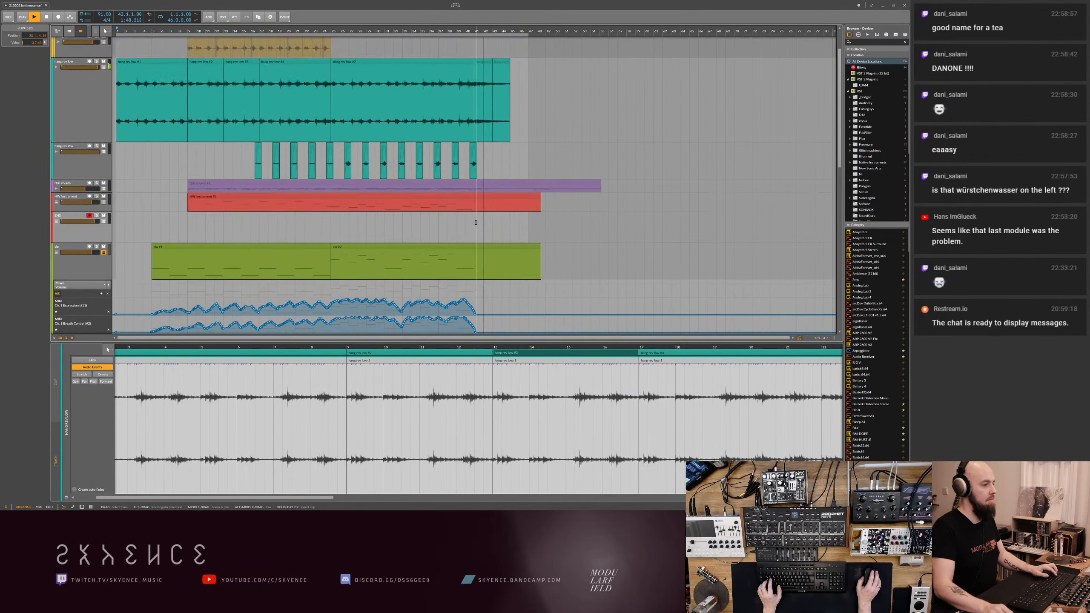
click(488, 66)
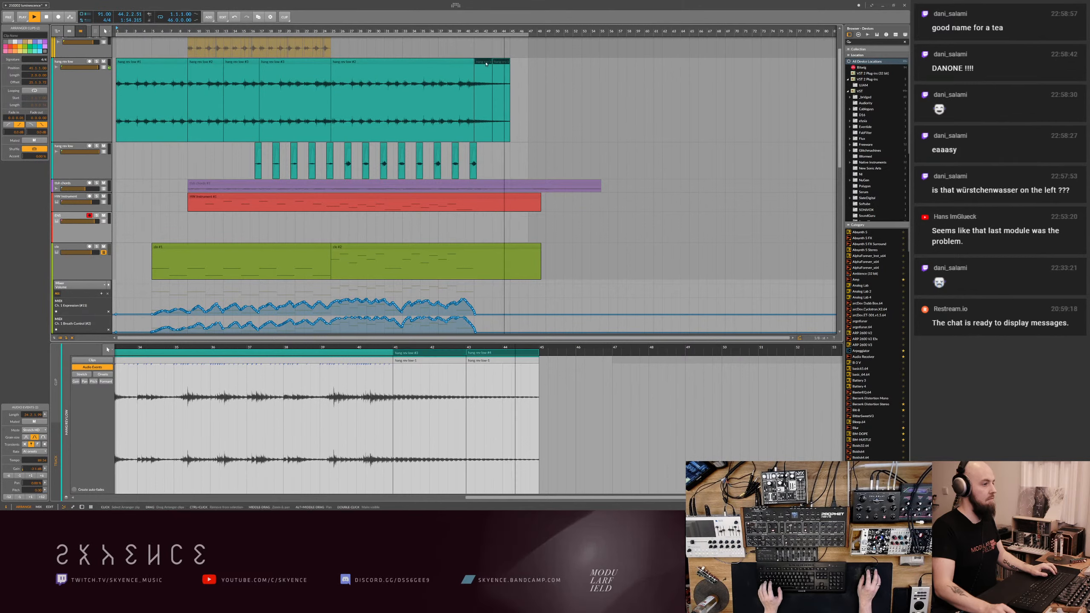
key(ctrl+d)
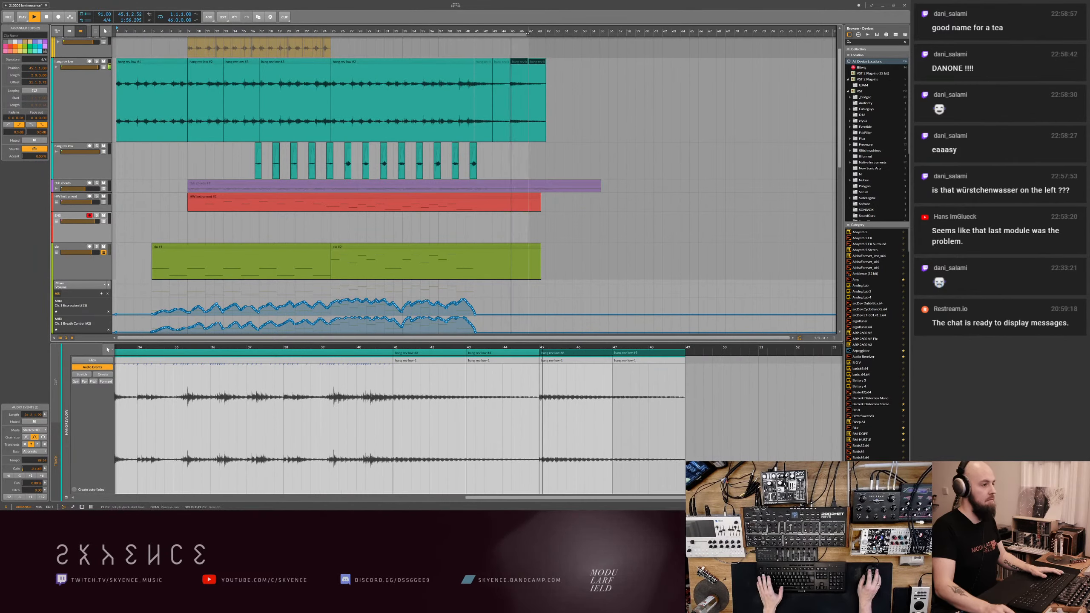
- Lower the gain of the two duplicated hang clips at bars 45 to 49, select all four tail clips, and stop playback
click(553, 36)
drag(554, 36, 517, 62)
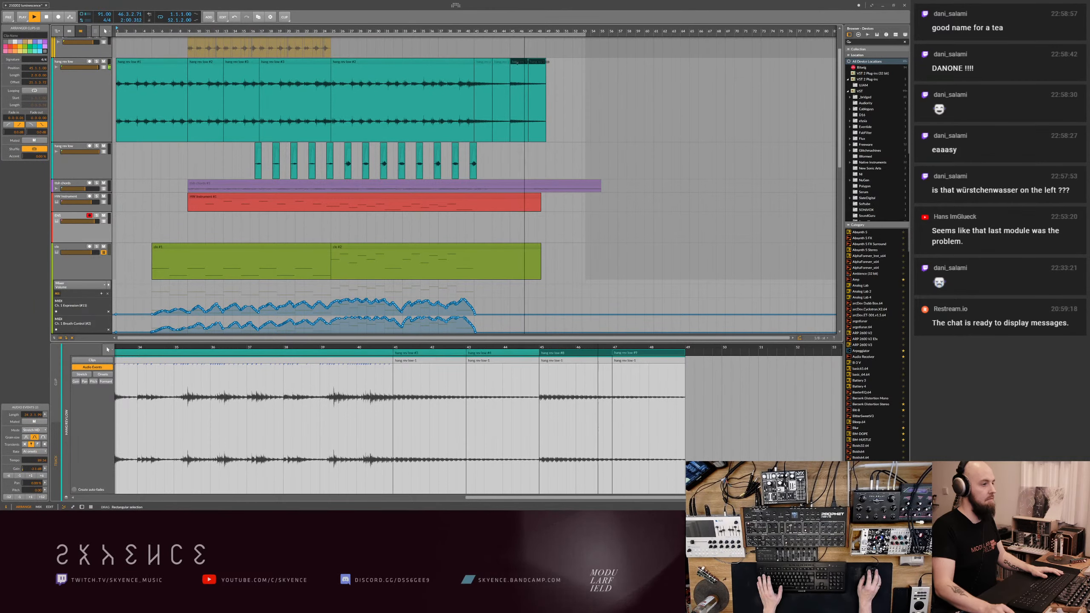
drag(520, 65, 522, 96)
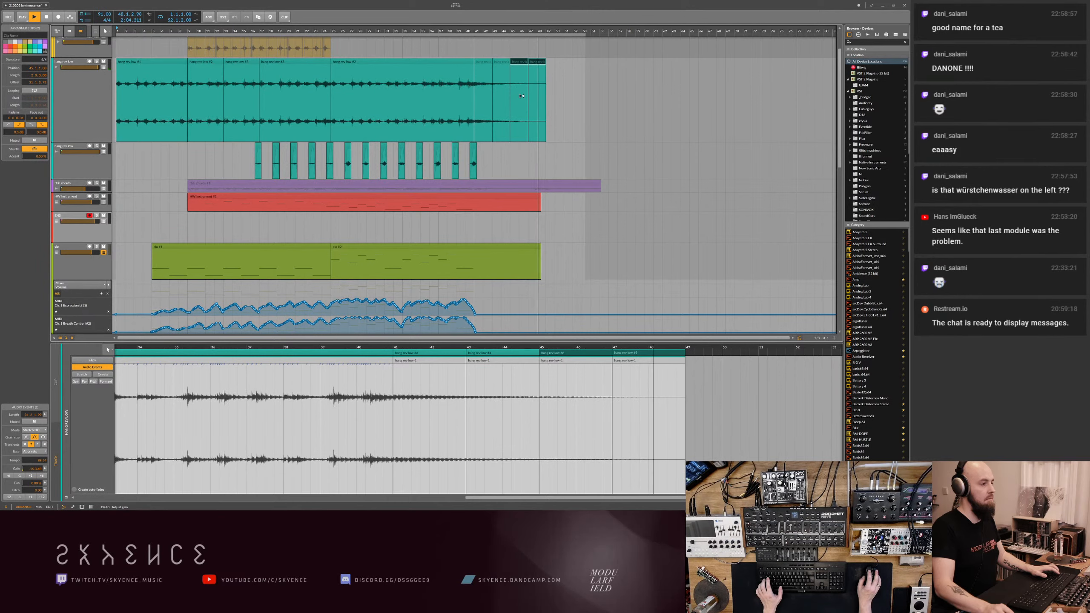
drag(552, 60, 487, 64)
click(48, 18)
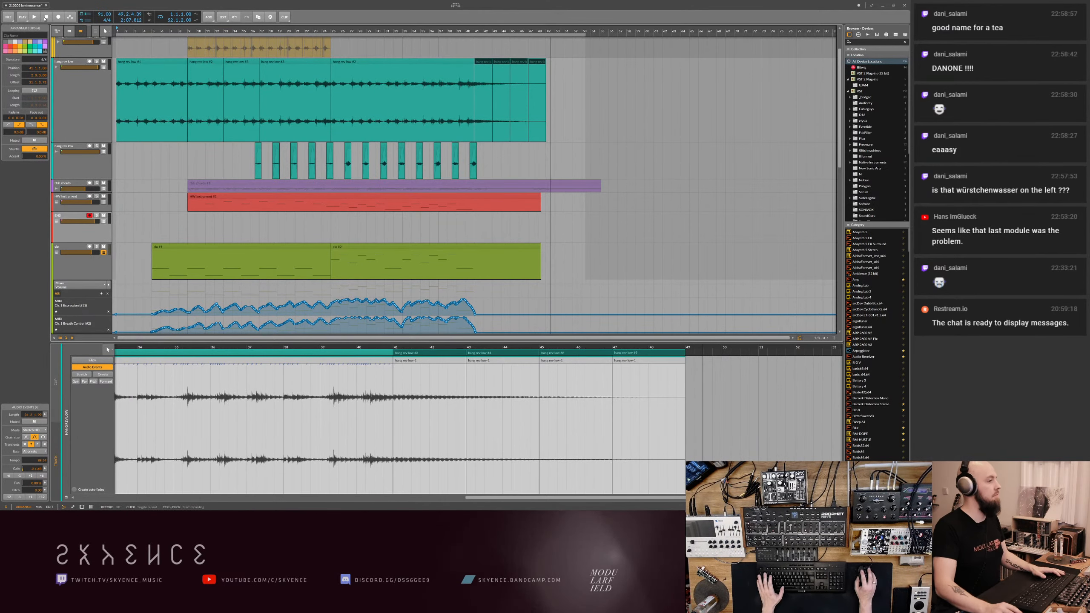
- Show the realtime ruler above the arrangement and save the project
right_click(392, 30)
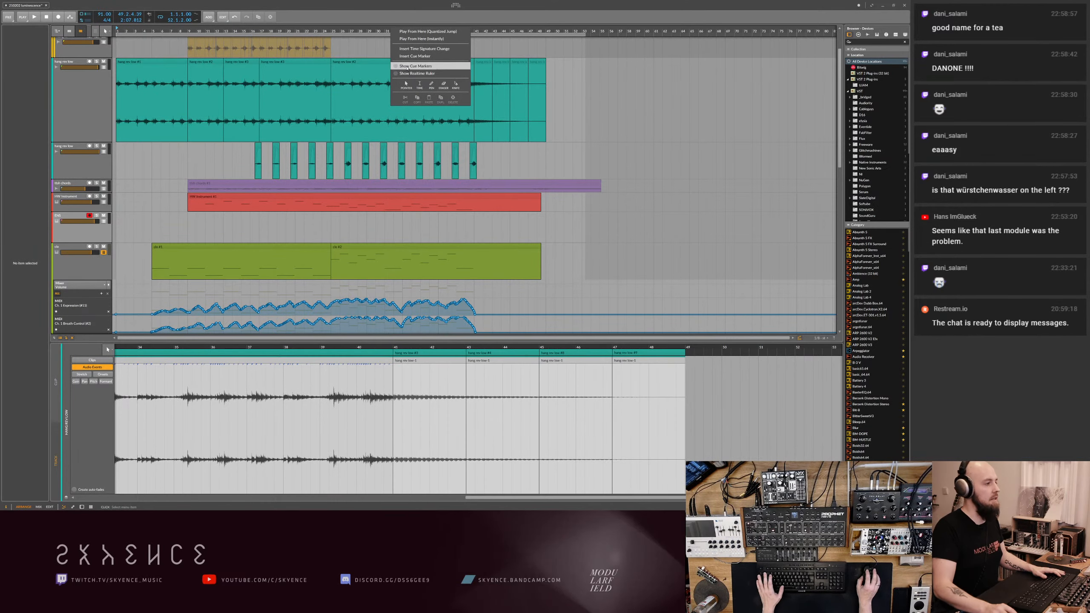
click(406, 72)
key(ctrl+s)
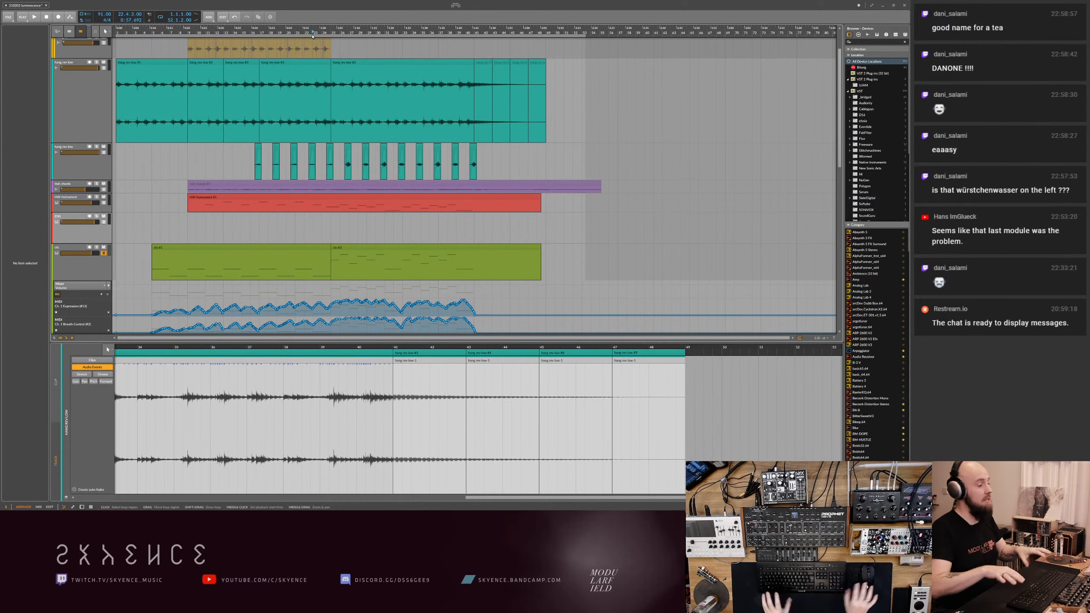
- Play the arrangement from about bar 23 and disarm recording on the empty ENS track
key(space)
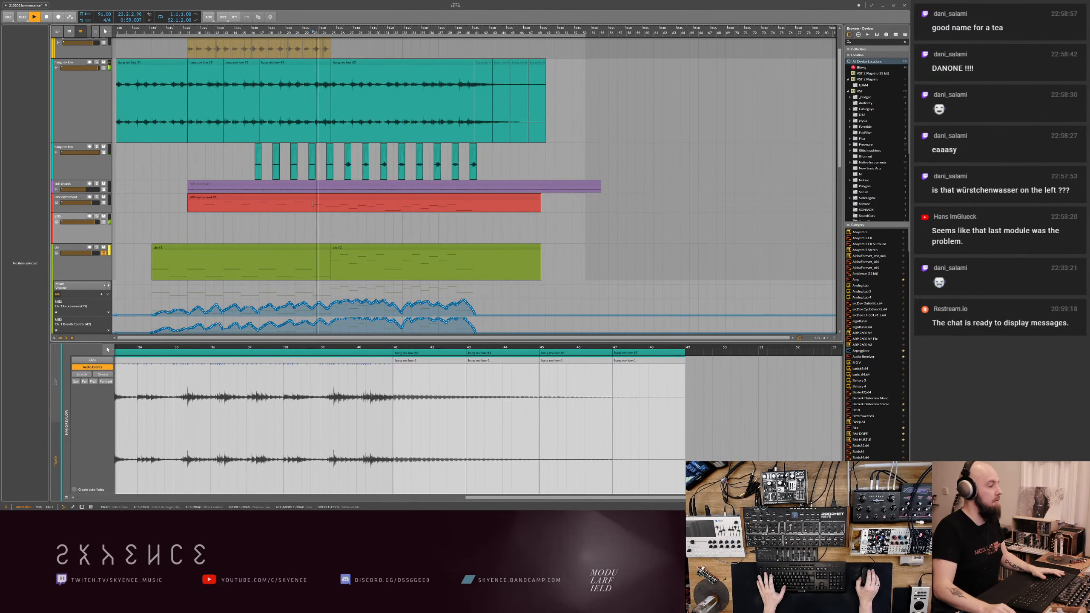
click(97, 236)
scroll(238, 231, down, 6)
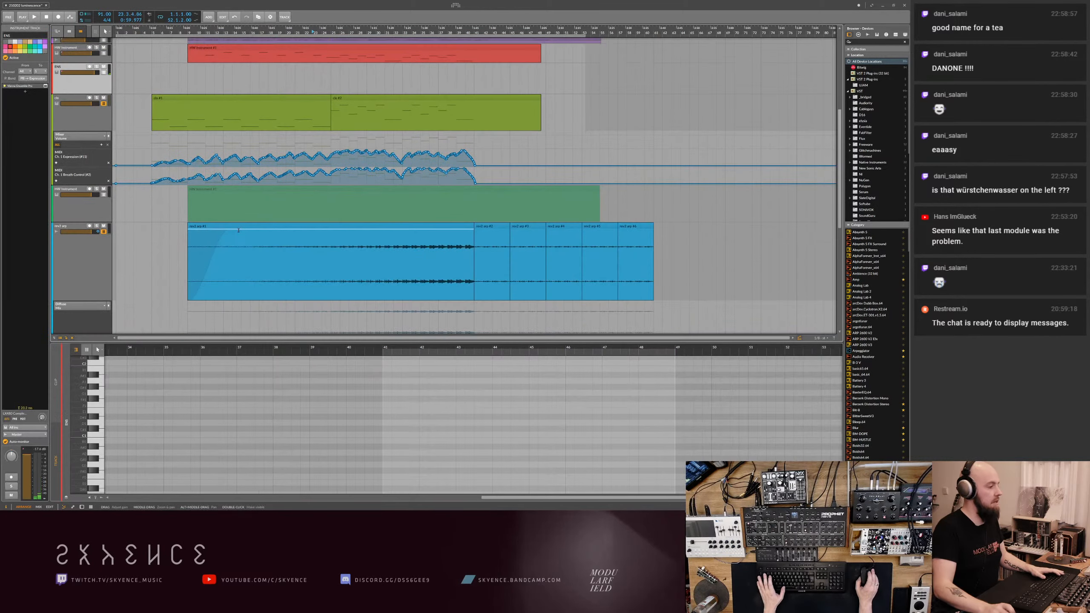
scroll(238, 231, up, 6)
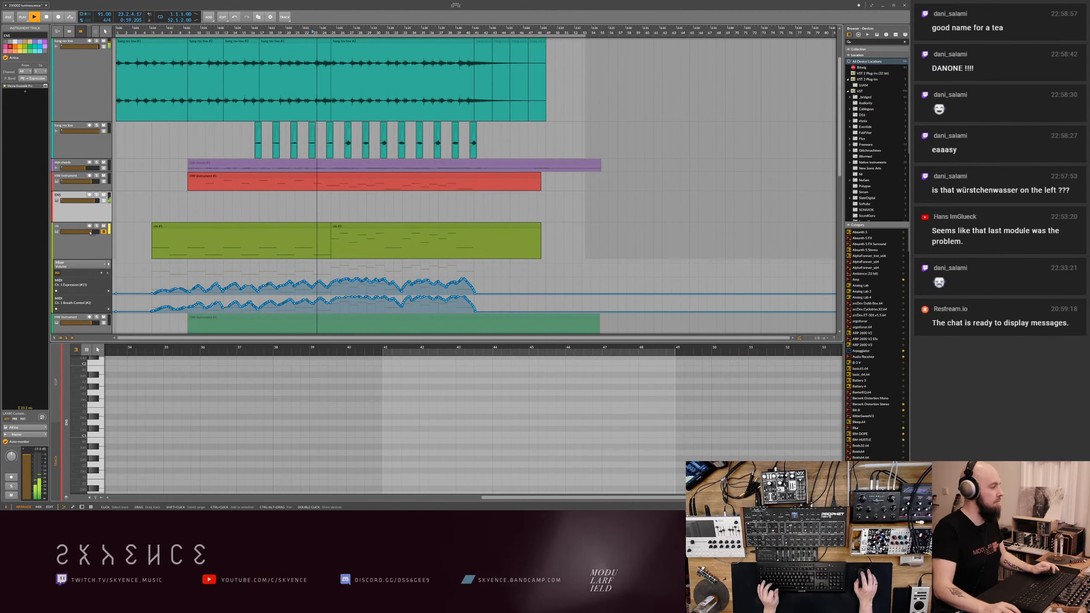
- Duplicate the olive note track with record arming off, and delete the copy's clip between bars 5 and 25
click(81, 246)
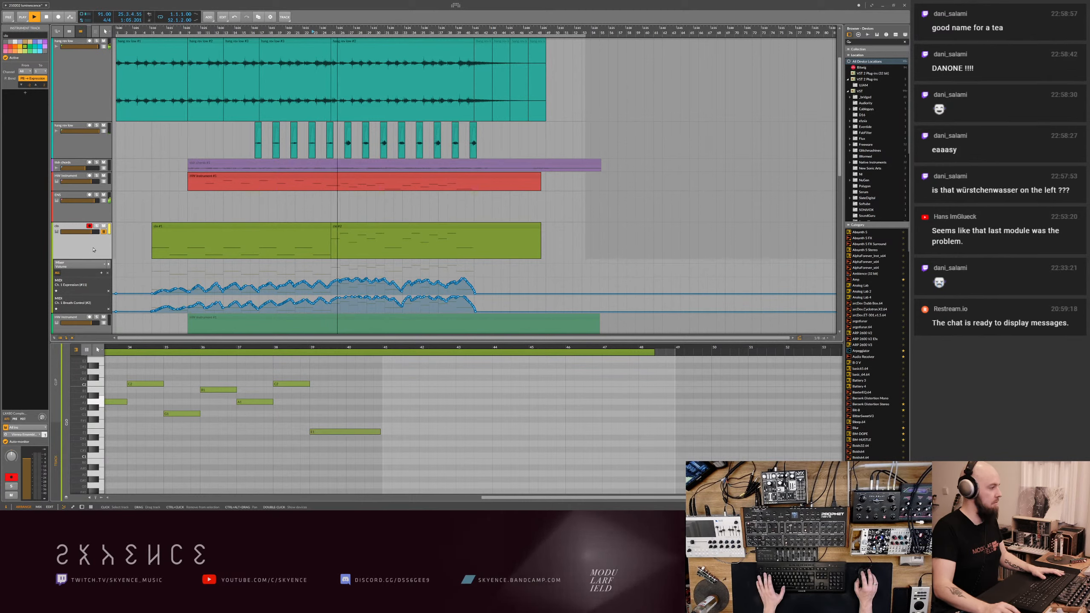
click(90, 226)
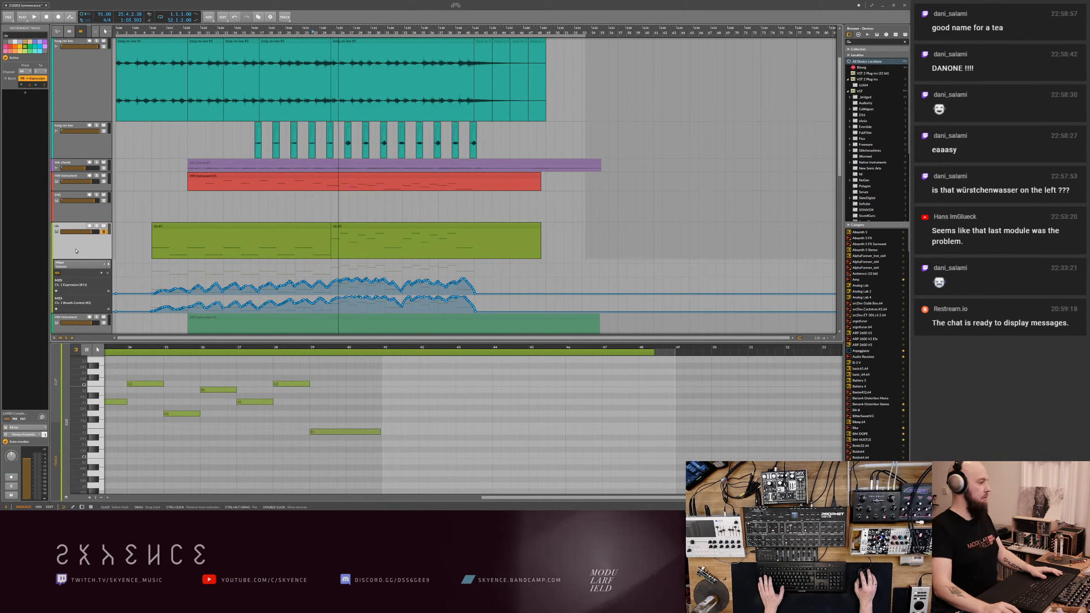
key(ctrl+d)
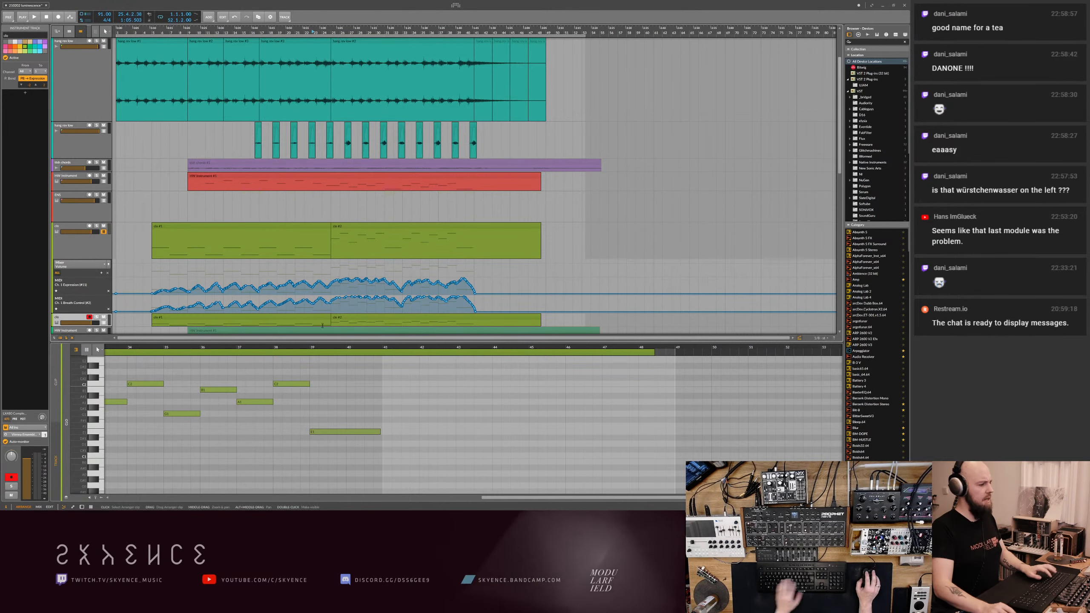
click(296, 320)
key(Delete)
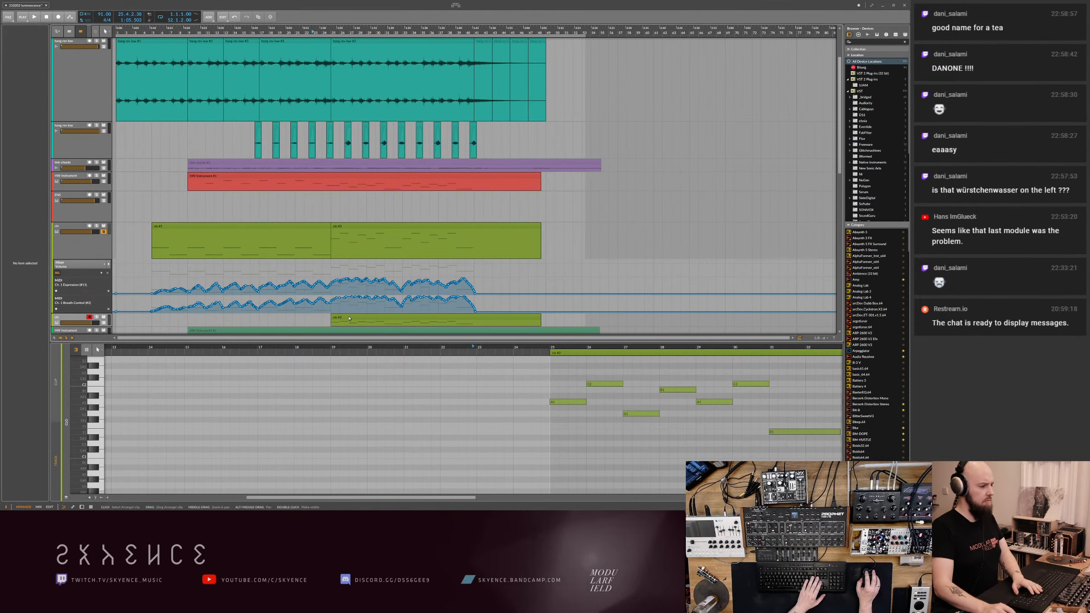
- Increase the height of the duplicated olive track and select it
drag(104, 326, 104, 353)
scroll(214, 296, down, 2)
click(71, 280)
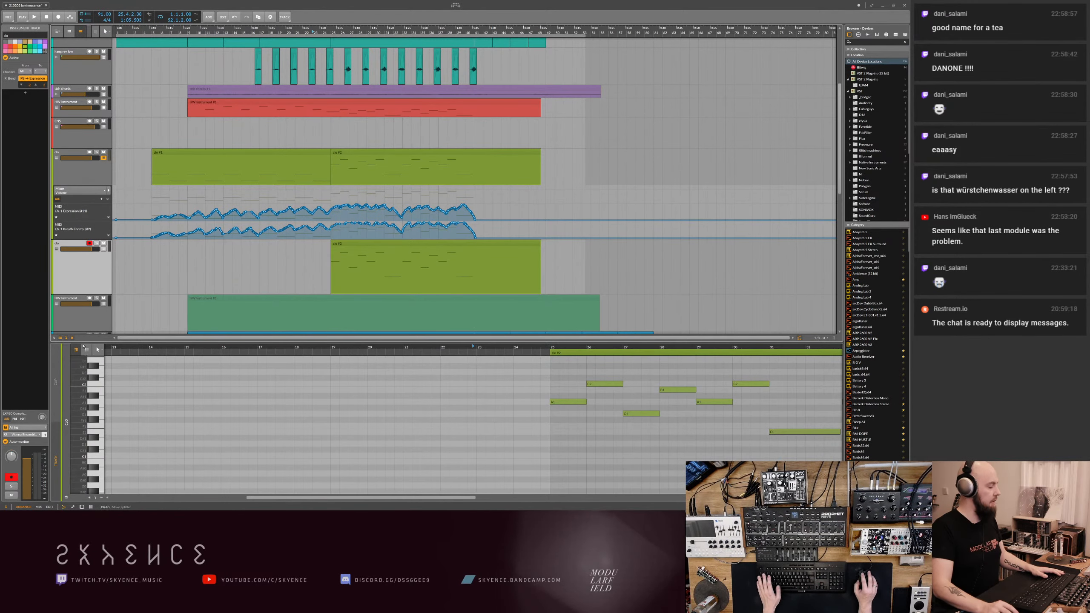
- Open the ENS track's Vienna Ensemble Pro plugin window, and switch to Vienna Ensemble Pro Server, moving its window aside
click(89, 146)
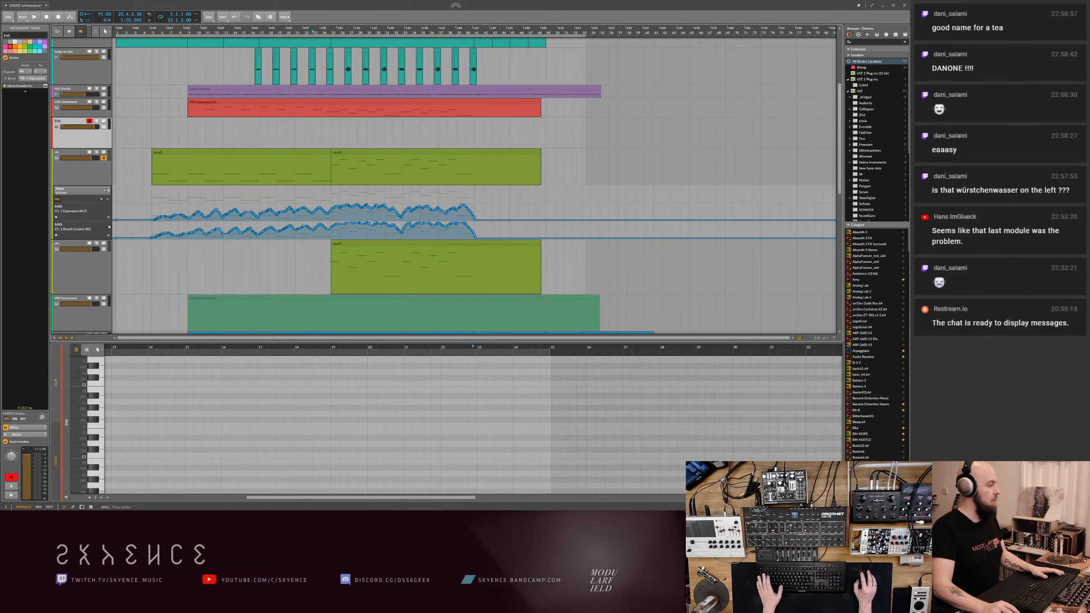
double_click(90, 134)
click(70, 484)
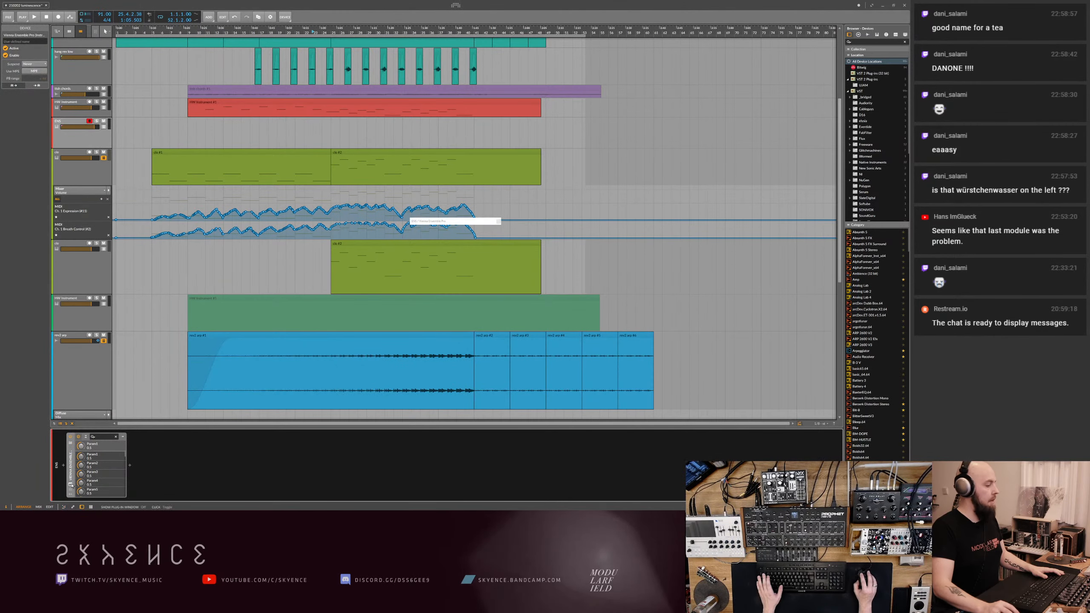
drag(477, 235, 636, 230)
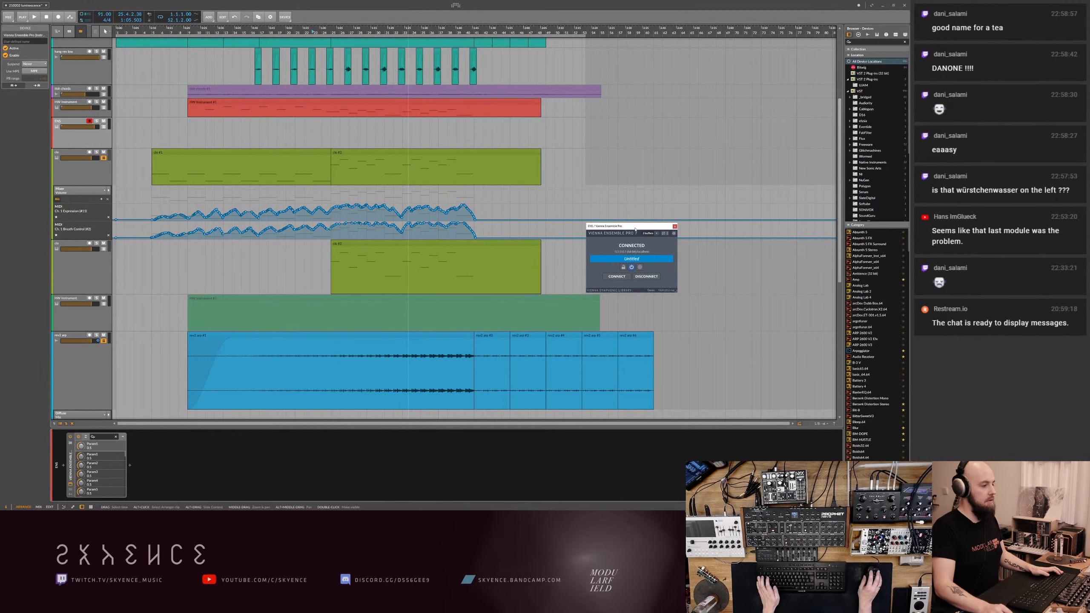
key(alt+Tab)
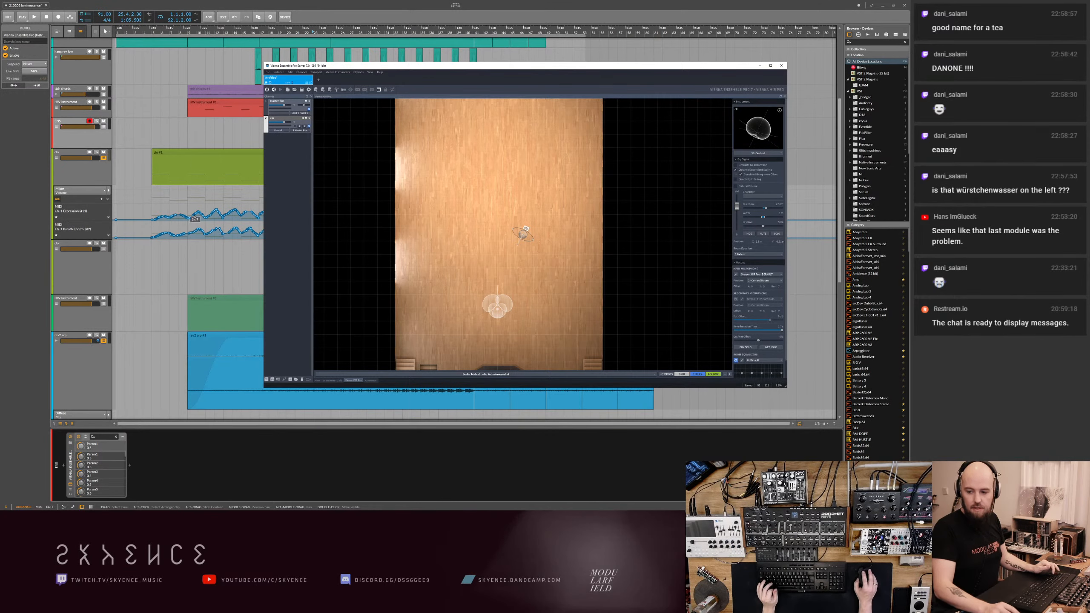
drag(407, 66, 354, 73)
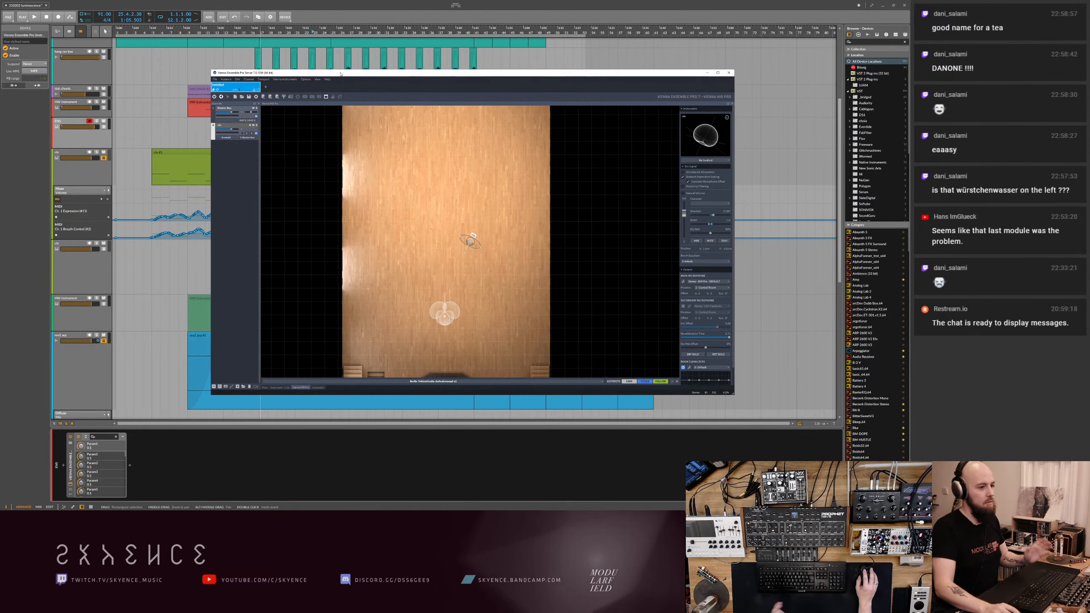
- Try to duplicate the Kontakt instrument channel in the mixer list, and delete the resulting copies
click(233, 140)
right_click(238, 125)
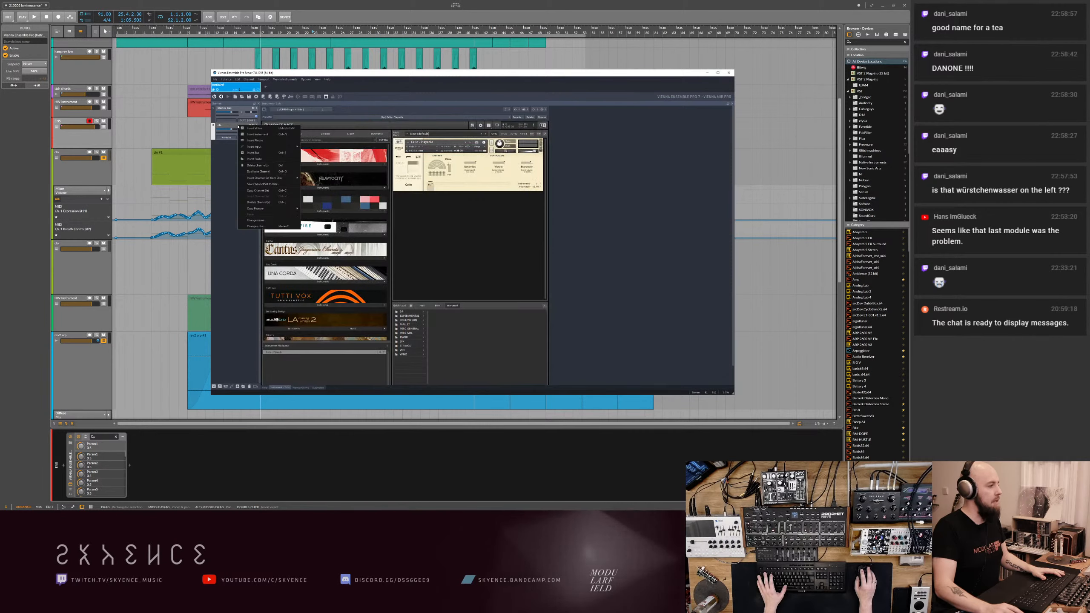
click(248, 172)
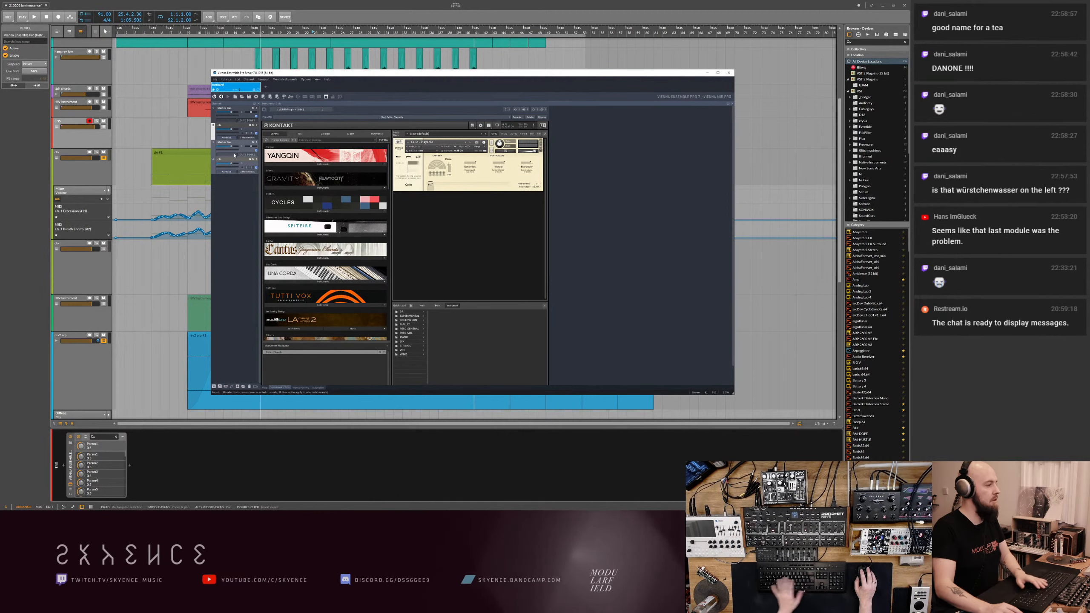
click(236, 164)
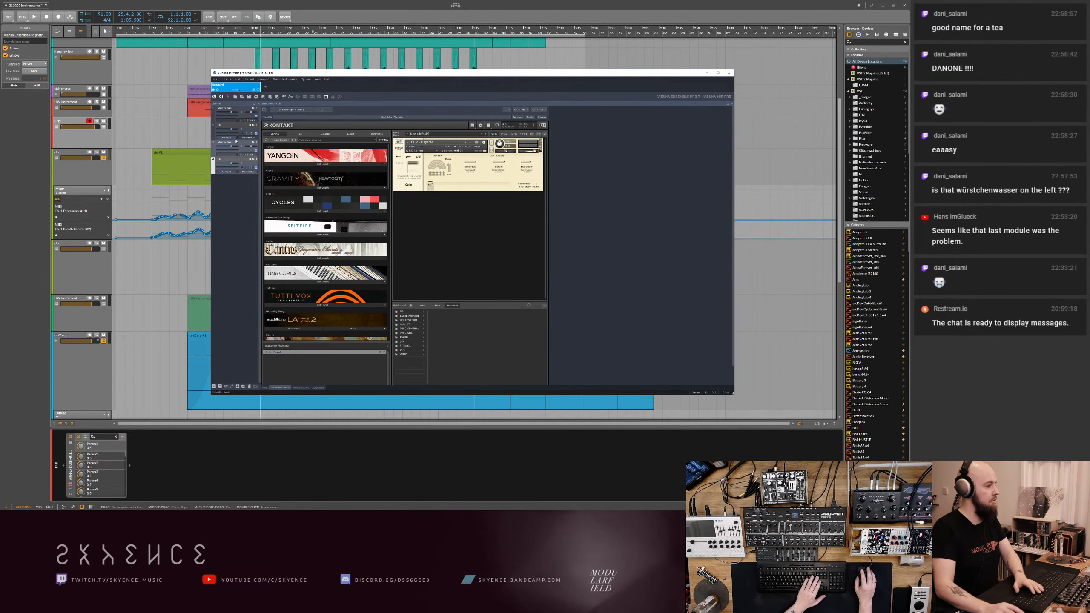
key(Delete)
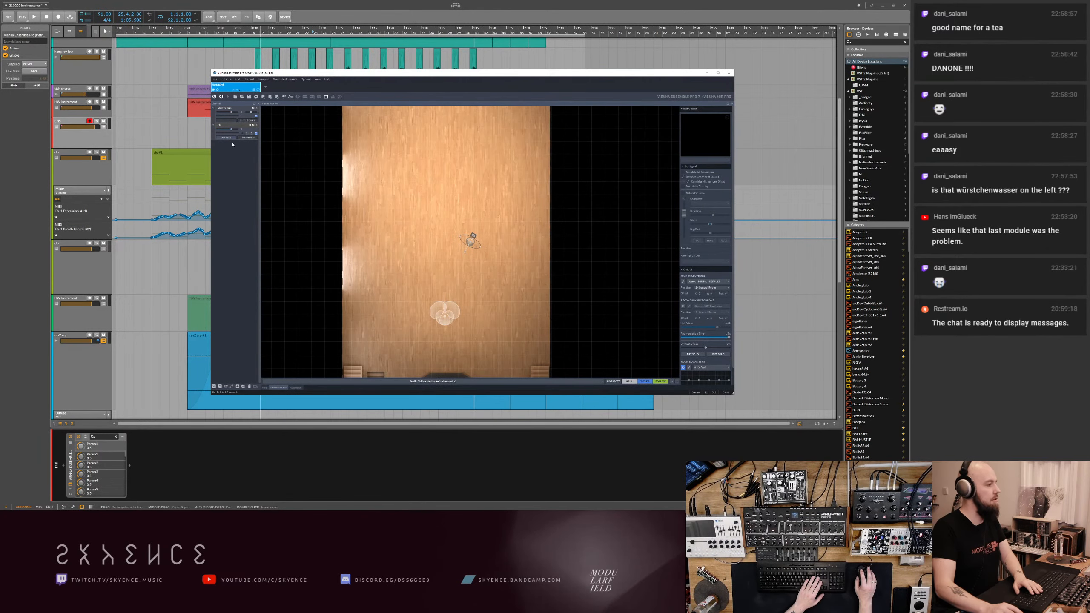
- Duplicate the Kontakt instrument channel in the mixer list, and rename the copy "vla"
click(234, 126)
right_click(235, 125)
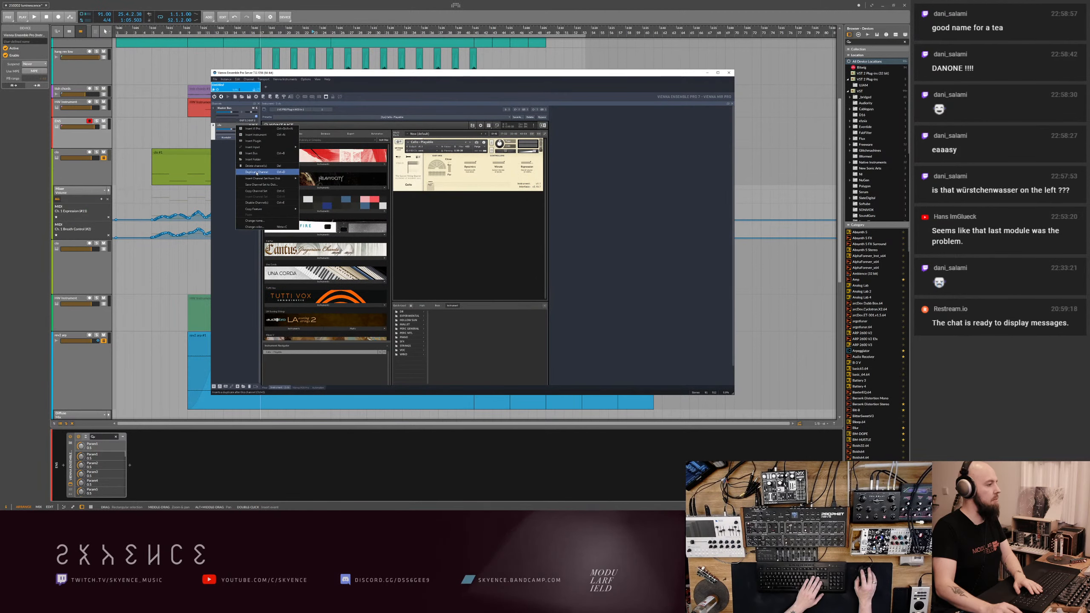
click(257, 172)
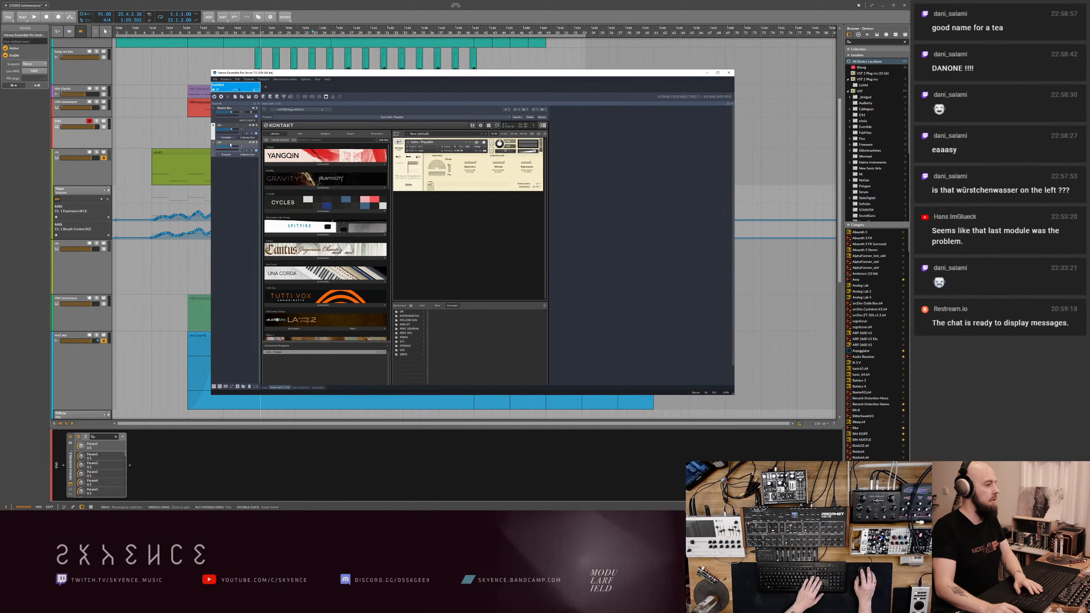
text(vla)
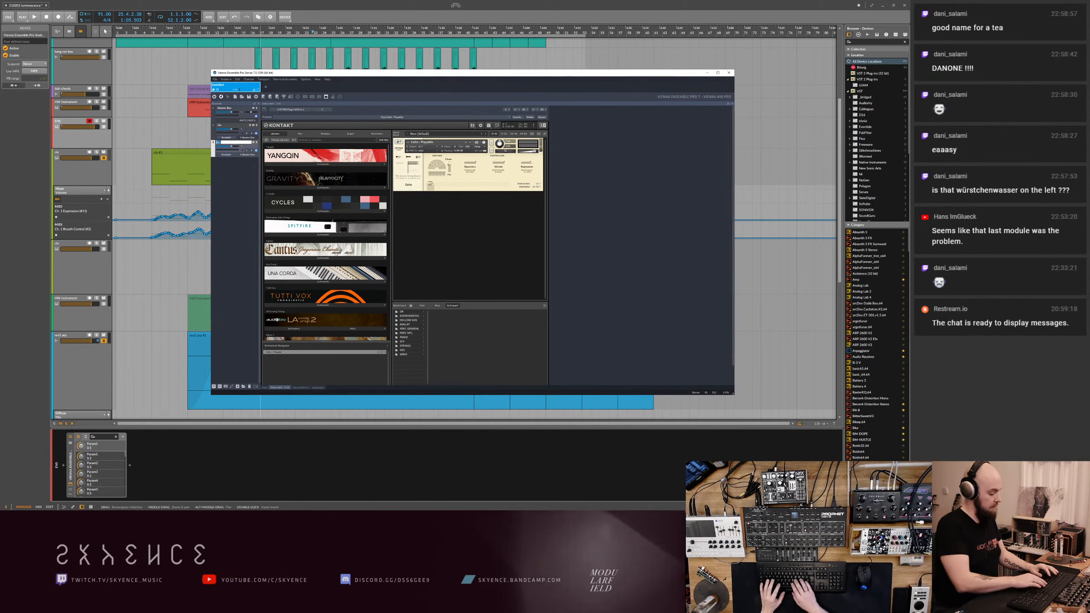
key(Return)
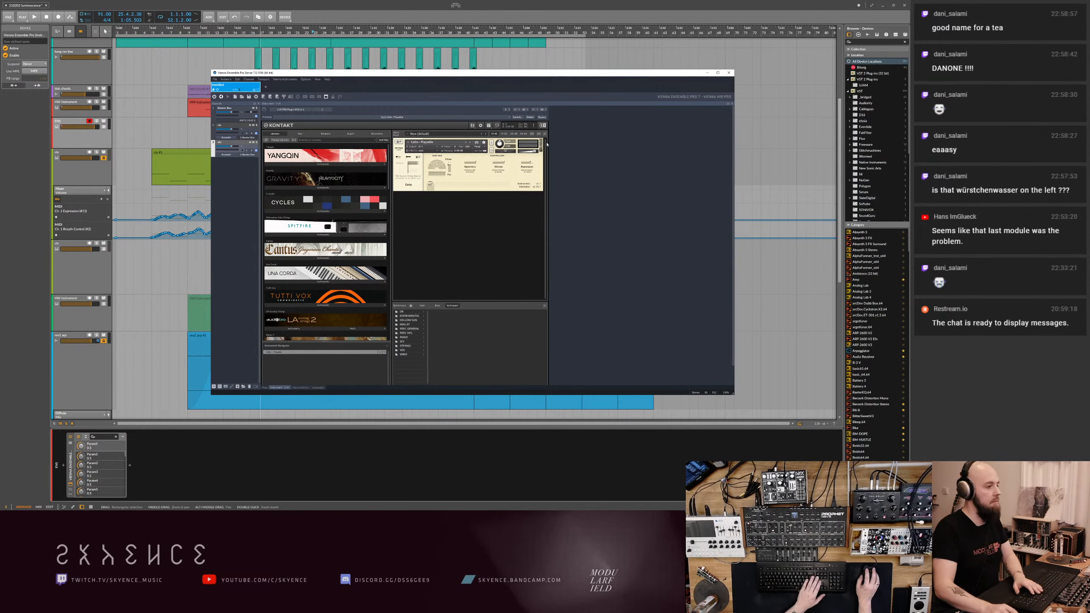
- Replace the instrument in the copied Kontakt channel with Violin 1 - Playable from the strings library
click(542, 141)
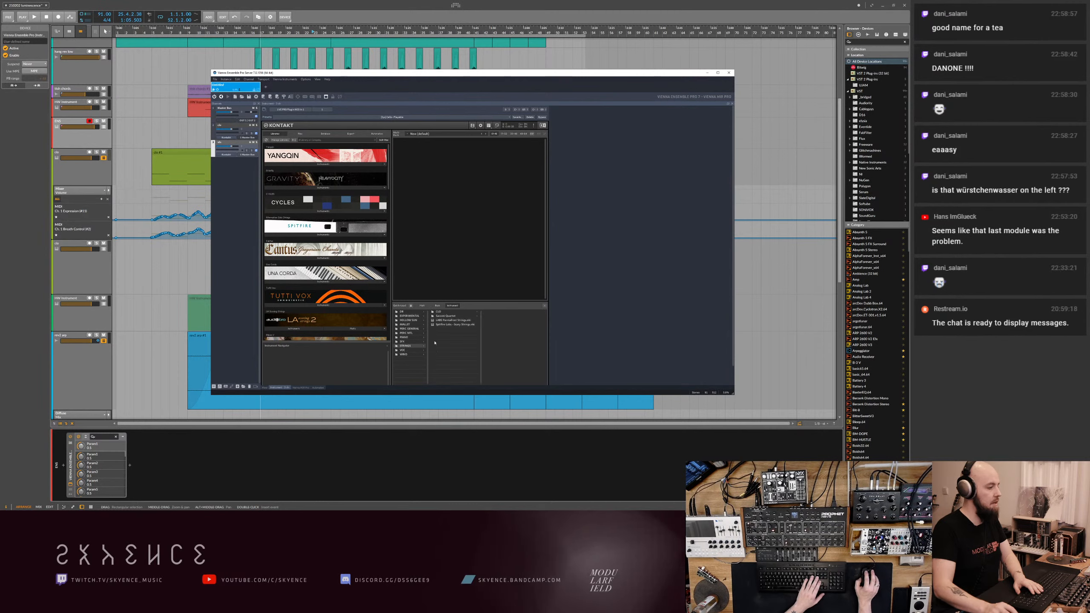
click(445, 317)
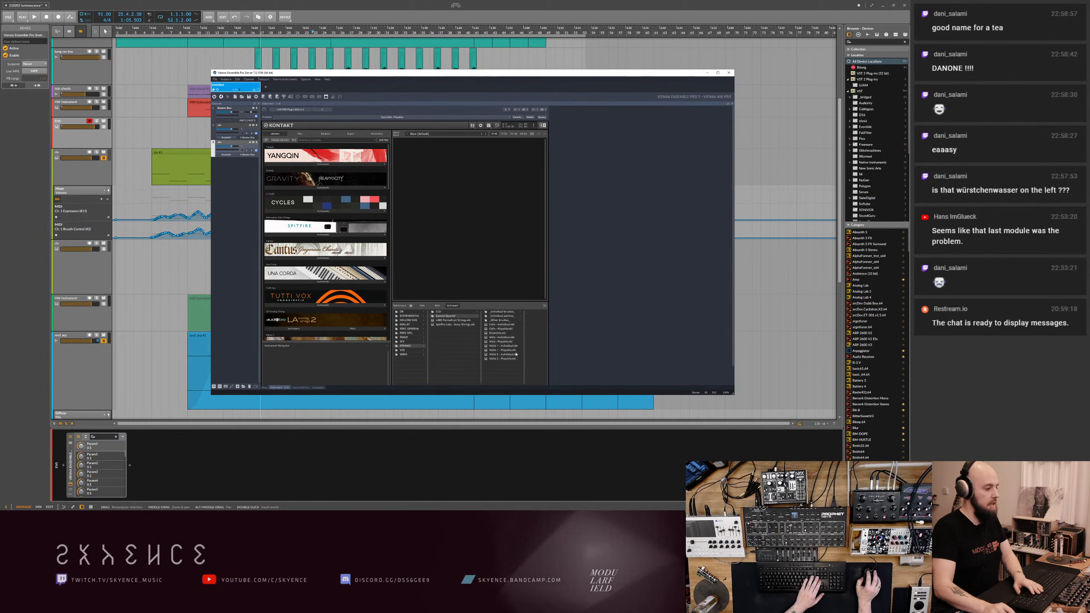
click(503, 351)
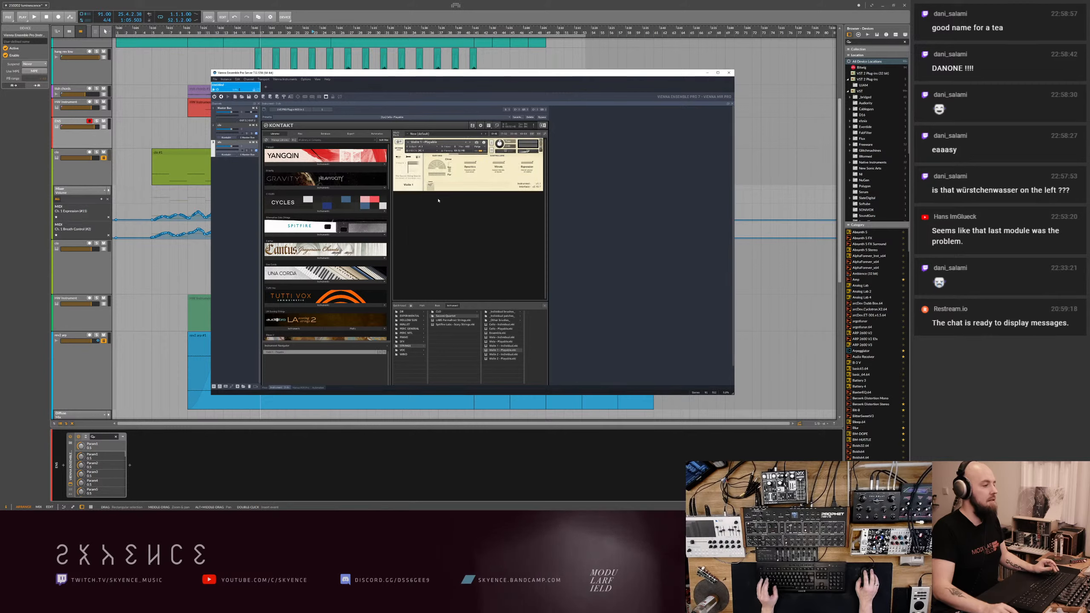
- Set the new violin channel's routing, and move its player slightly closer to the microphone in the room view
click(252, 150)
click(261, 173)
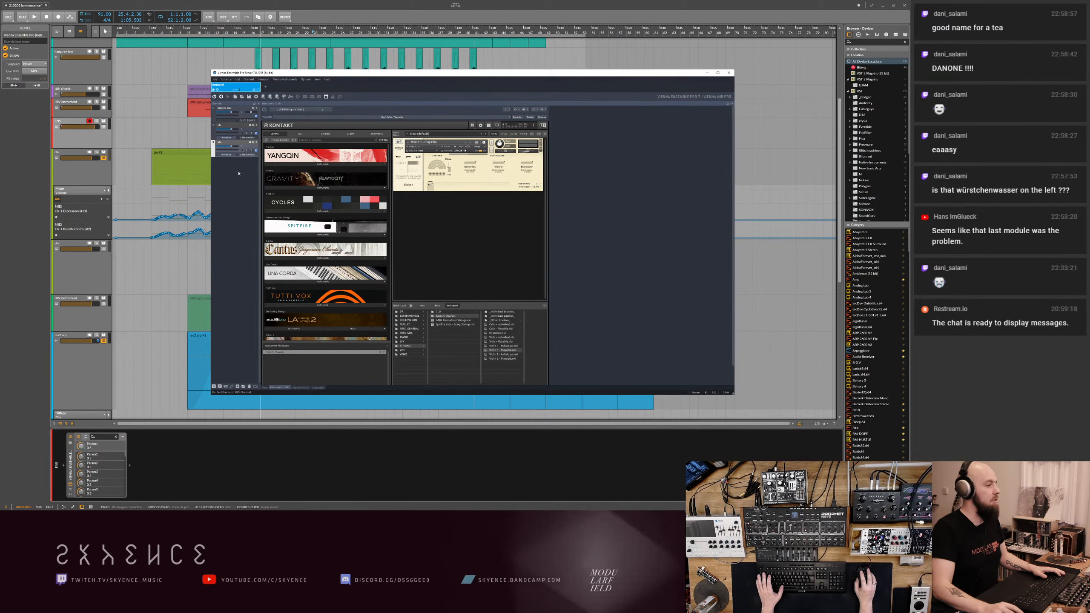
click(302, 388)
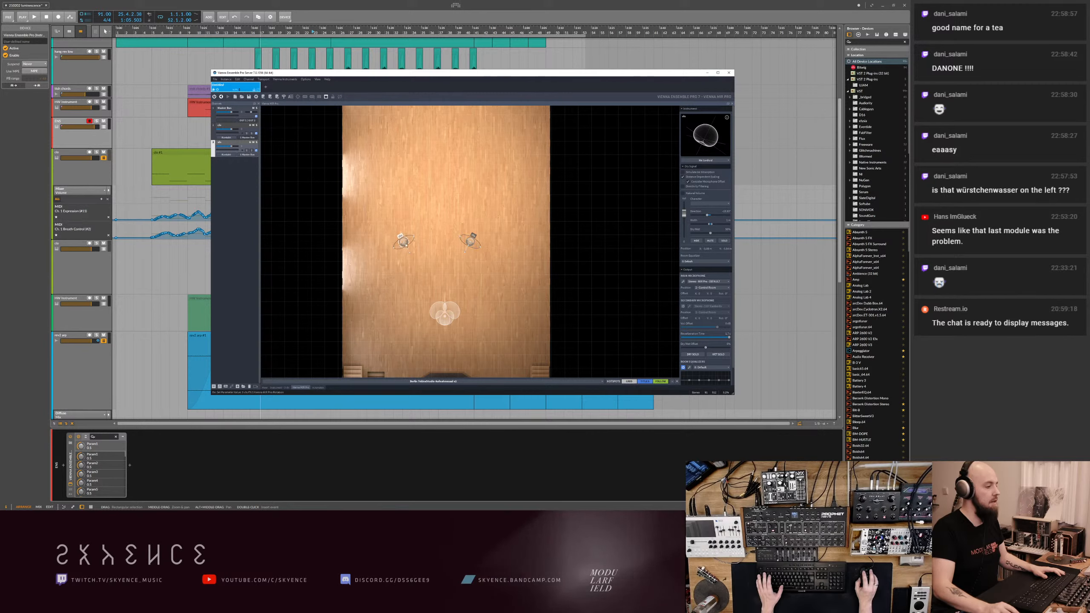
drag(405, 245, 411, 259)
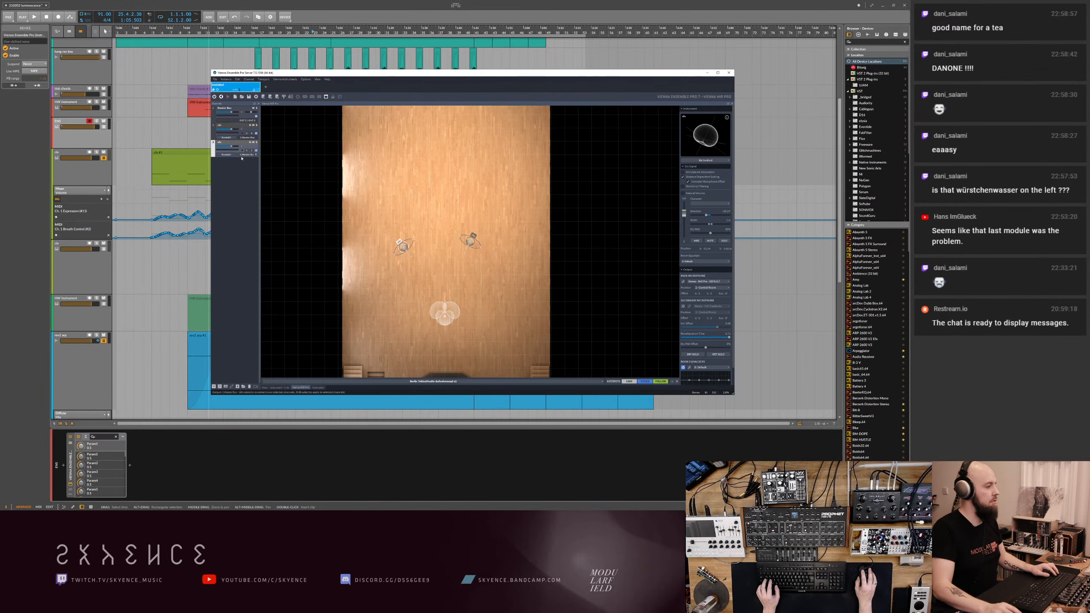
- Return to the arrangement in Bitwig Studio, and rename the duplicated olive track "vln"
click(86, 279)
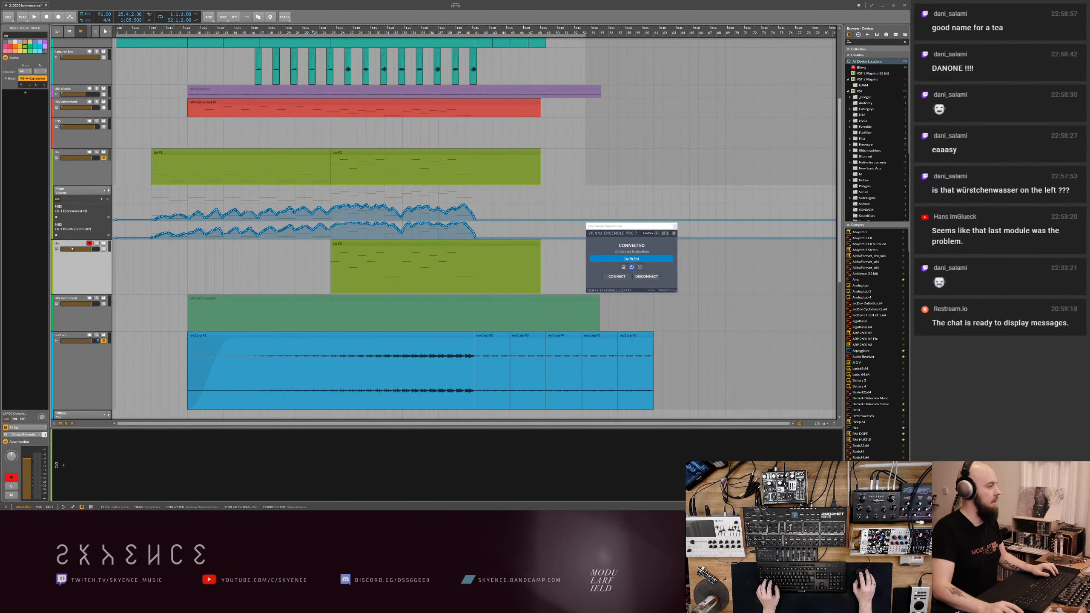
click(6, 36)
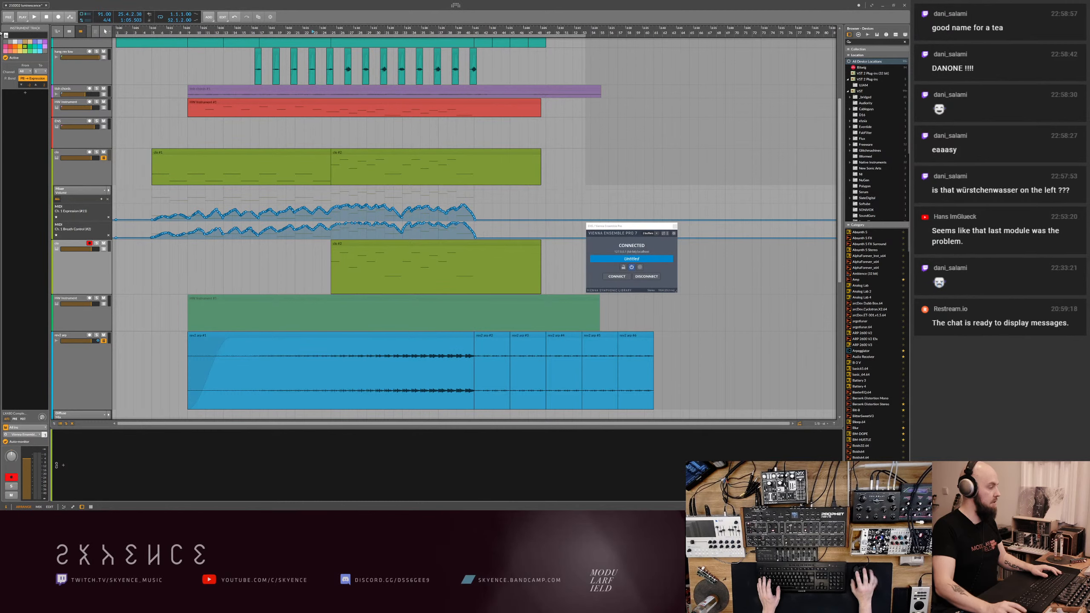
text(vln)
key(Return)
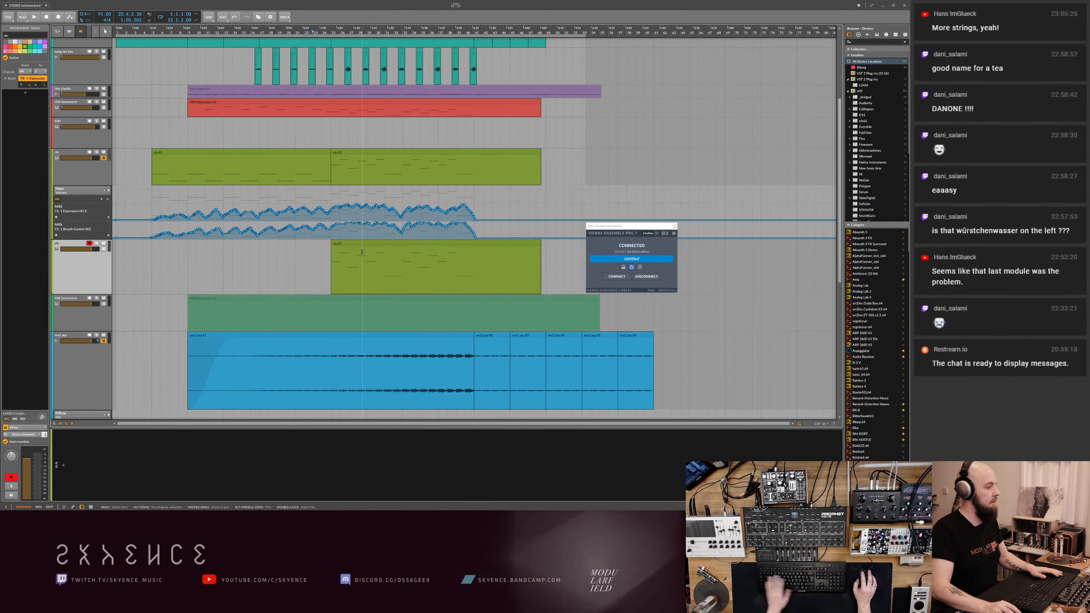
- Delete the vln track's remaining clip, and clear its Expression and Breath Control automation
click(378, 245)
key(Delete)
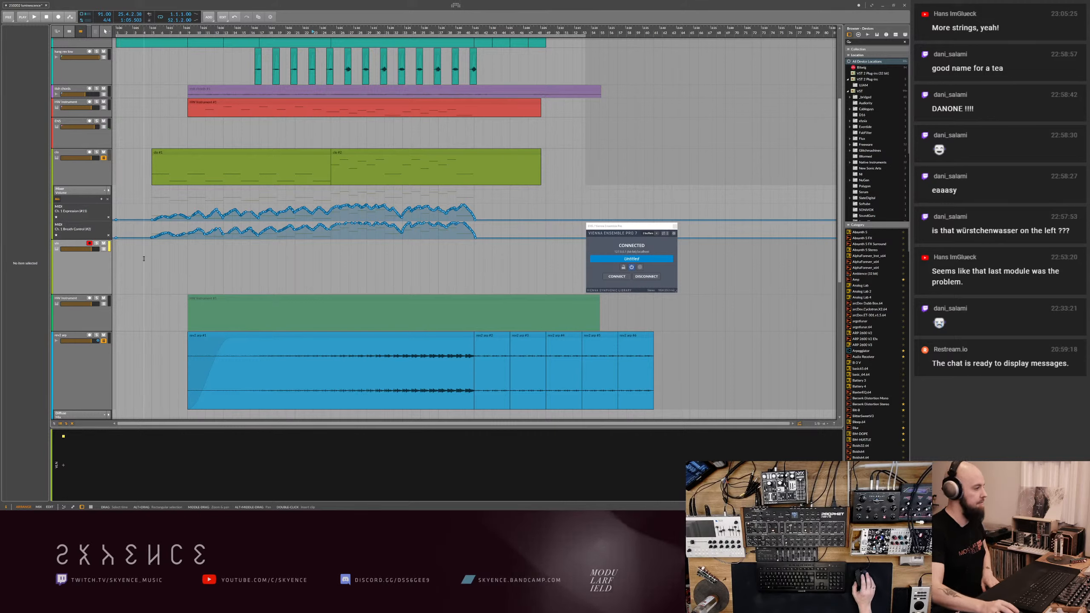
click(104, 249)
click(57, 308)
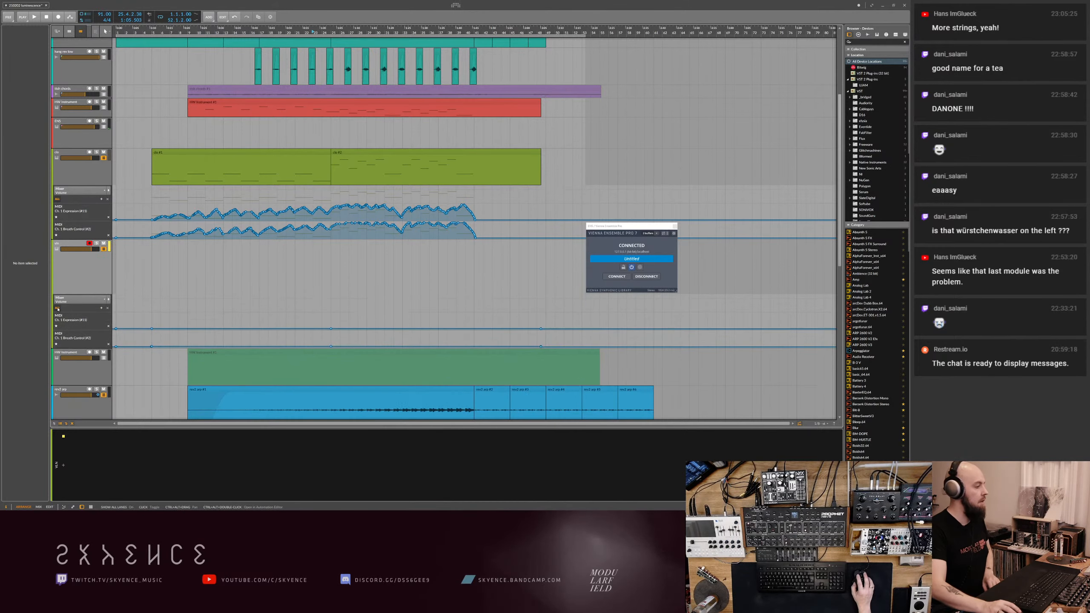
drag(112, 321, 555, 347)
key(Delete)
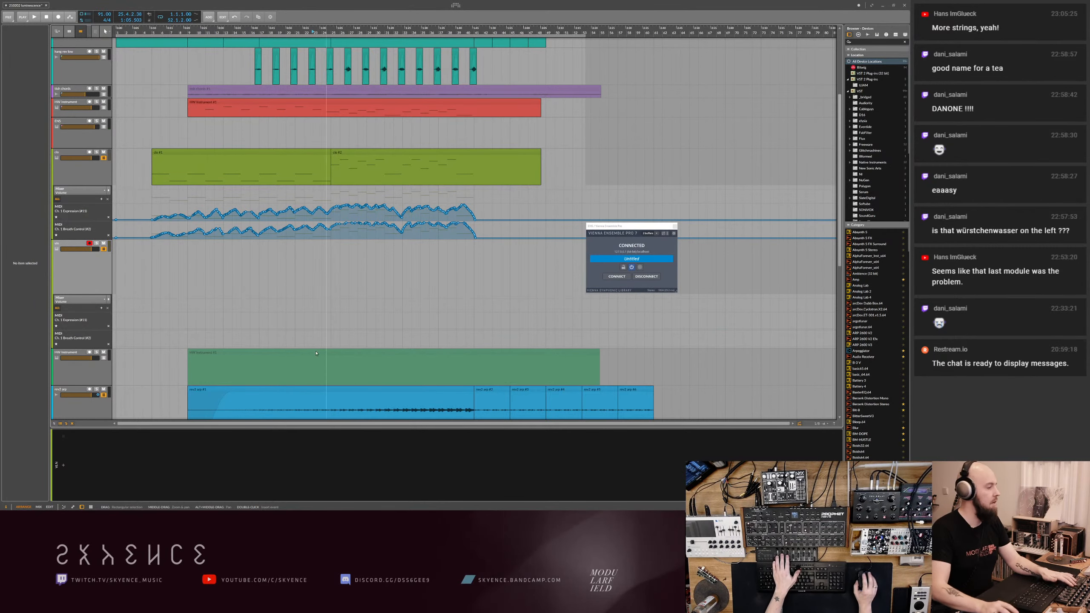
- Switch to Vienna Ensemble Pro Server, view the new channel's Kontakt violin instrument, and minimize the window
key(alt+Tab)
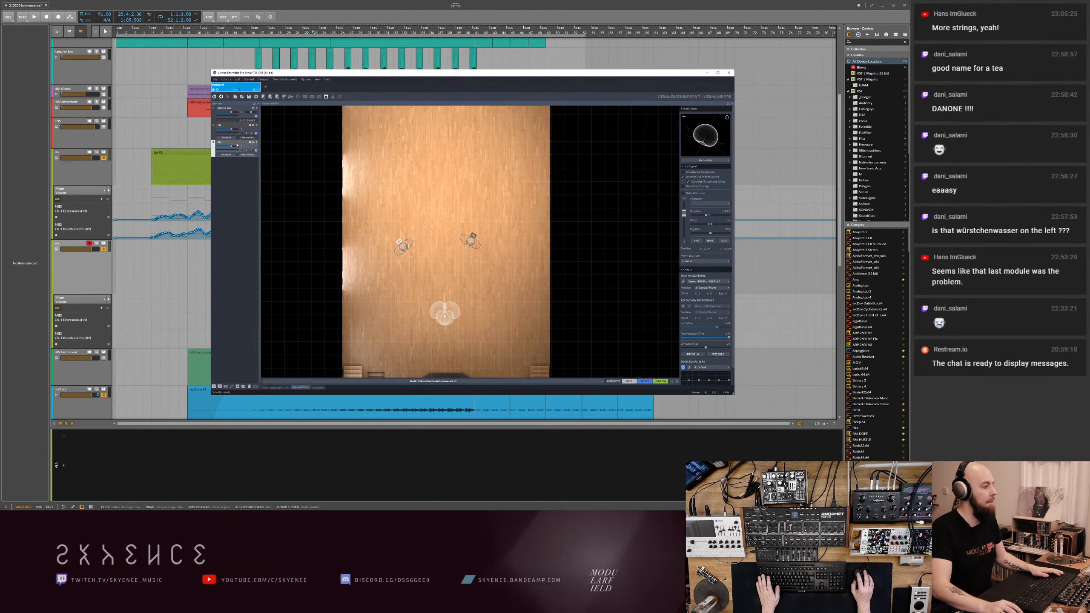
double_click(237, 145)
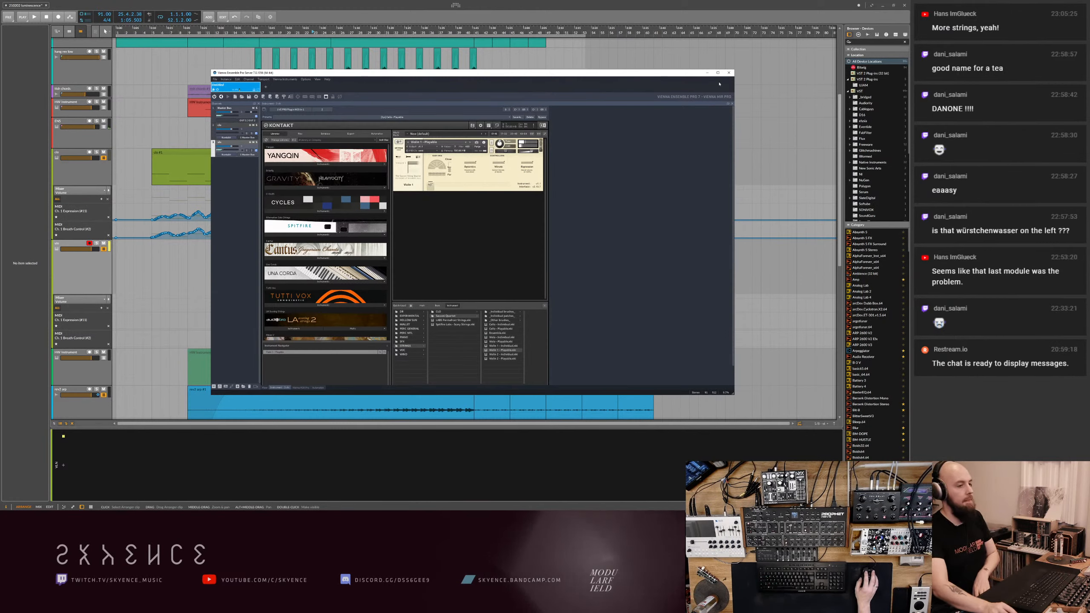
click(708, 73)
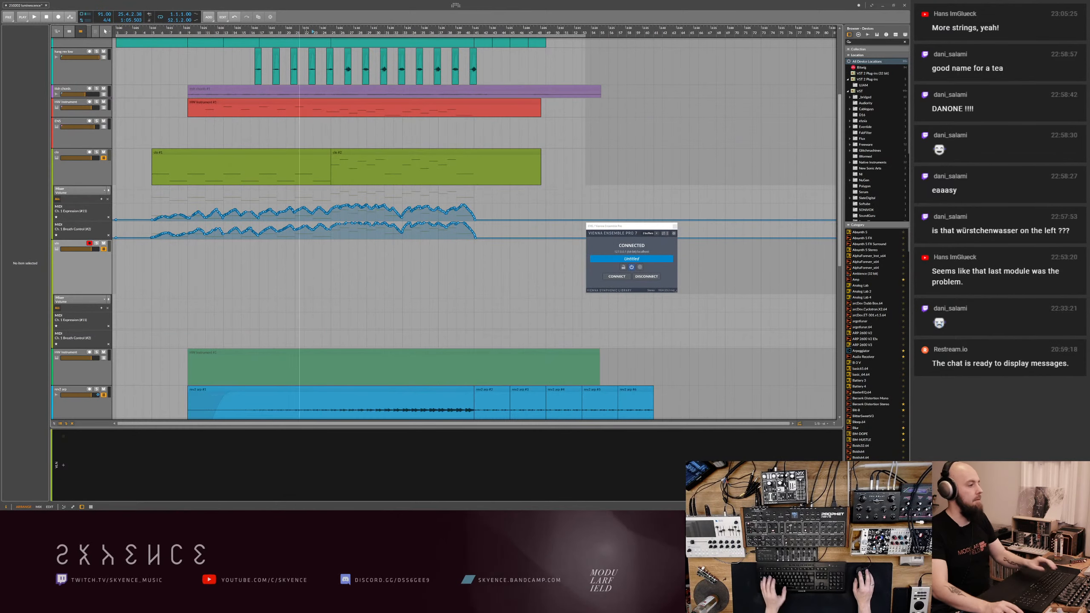
- Select the vln track, and check its violin instrument in Vienna Ensemble Pro Server
click(77, 278)
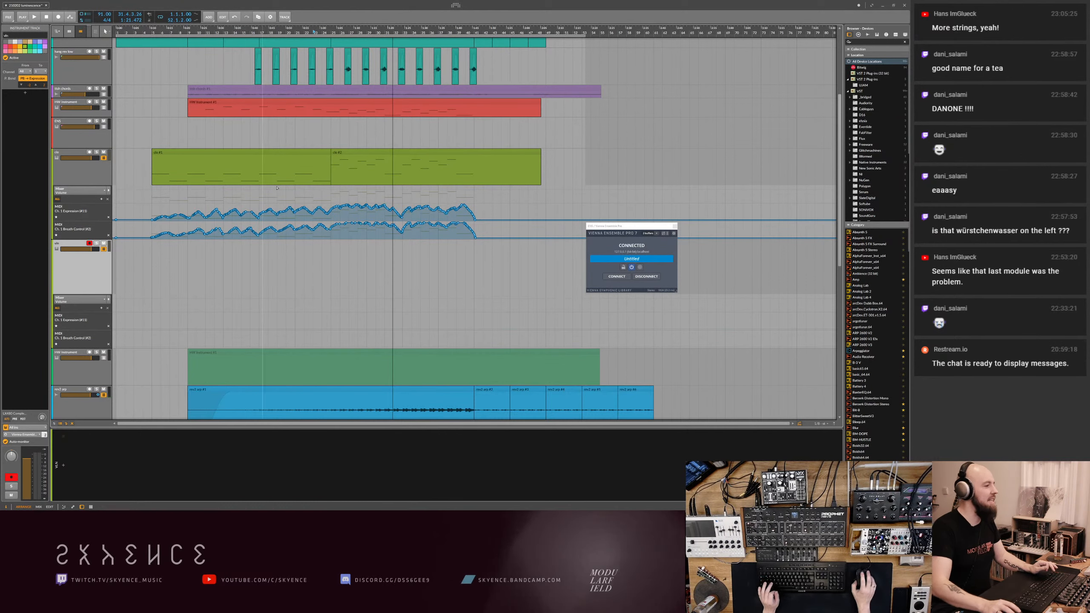
drag(315, 31, 269, 32)
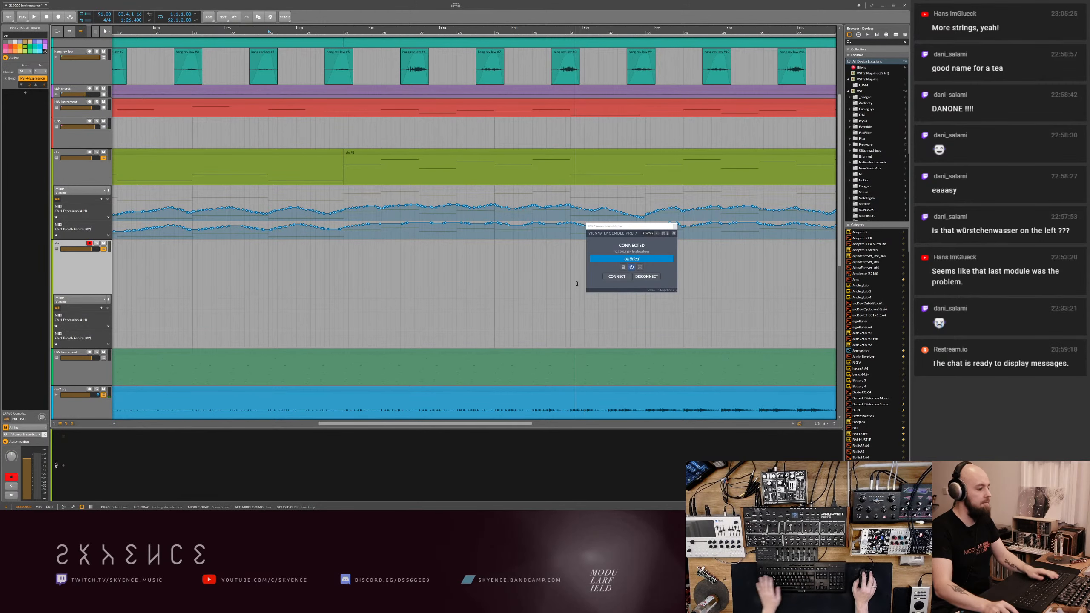
key(alt+Tab)
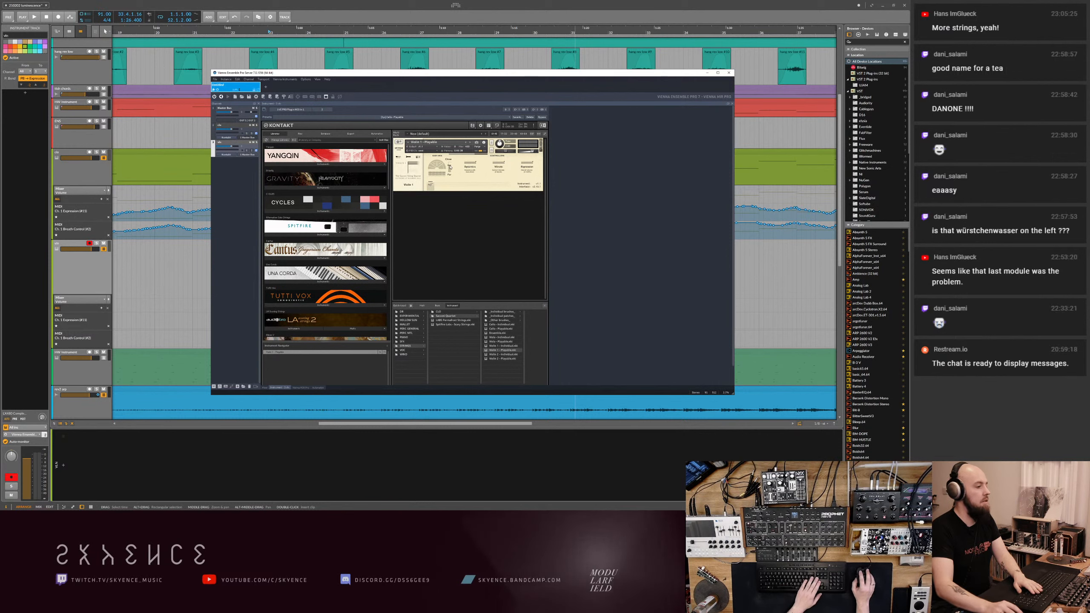
click(708, 74)
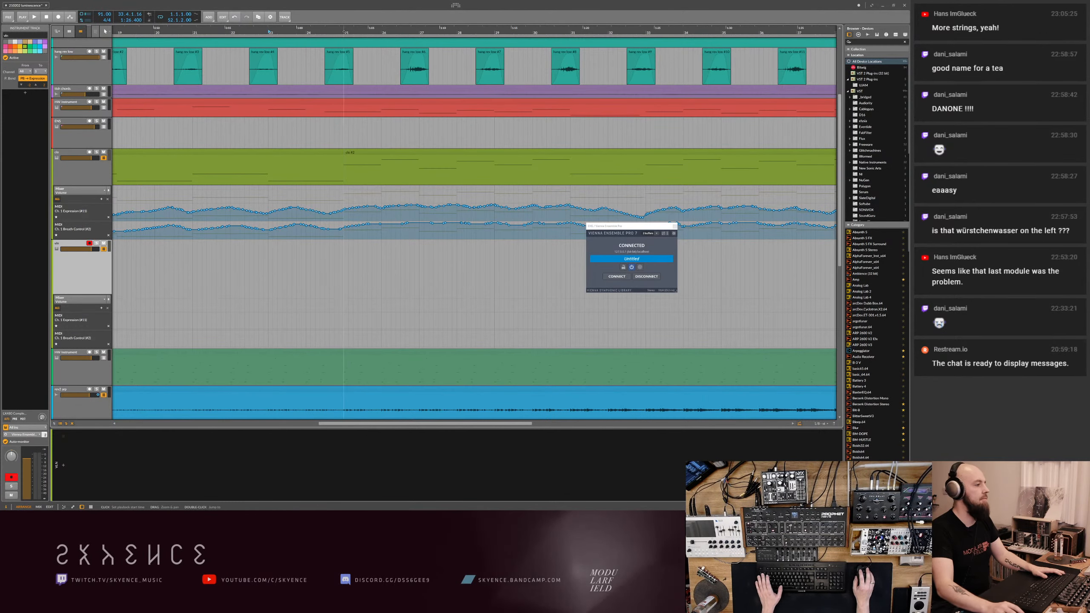
- Try to record a violin take with automation from bar 25 on the vln track, and undo the recording
key(r)
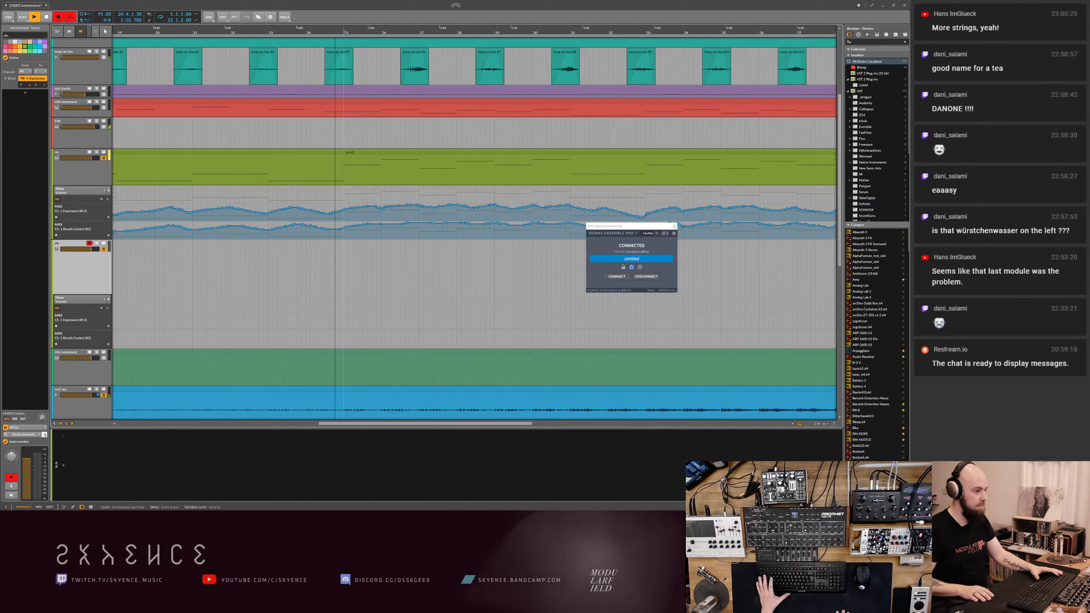
key(space)
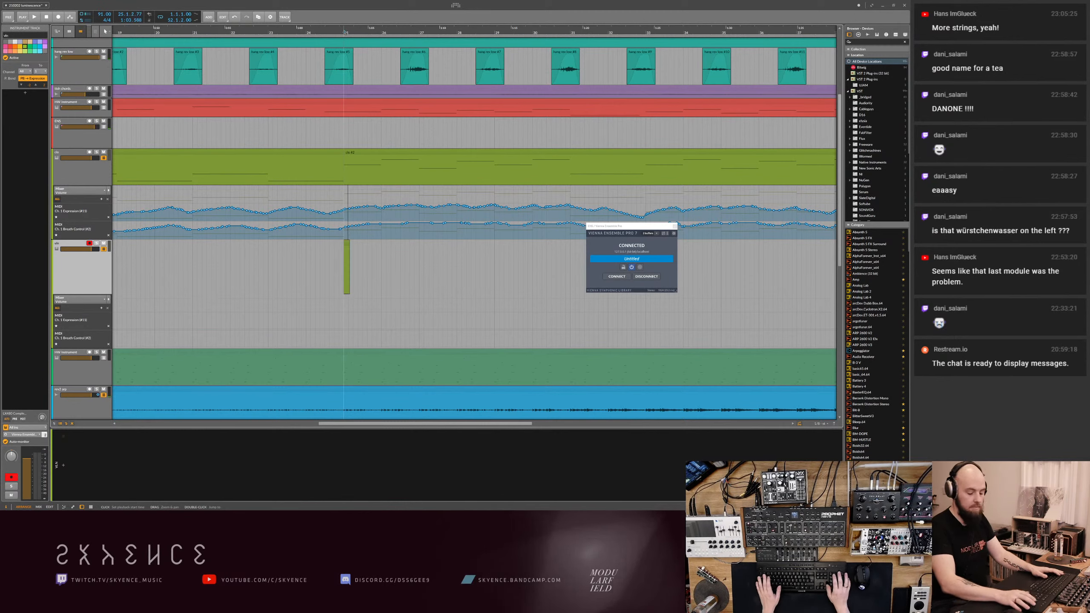
key(r)
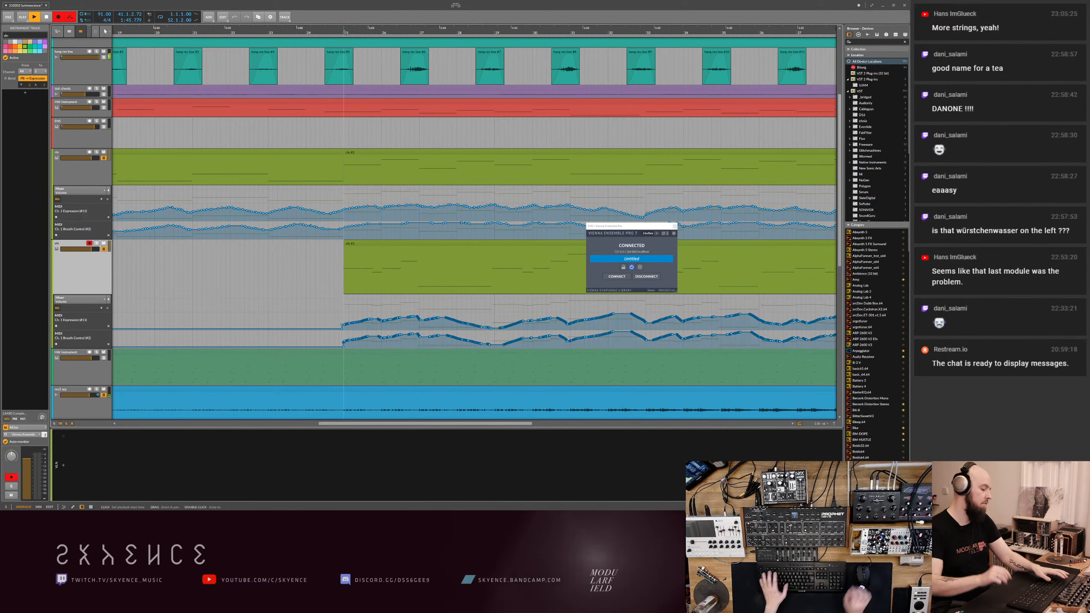
key(space)
click(457, 246)
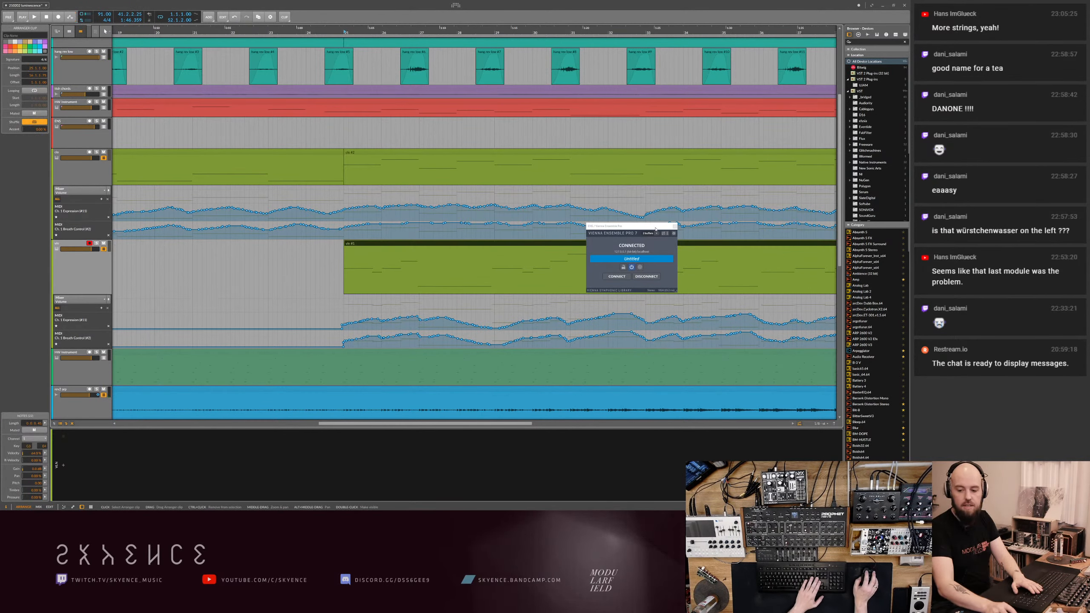
key(ctrl+z)
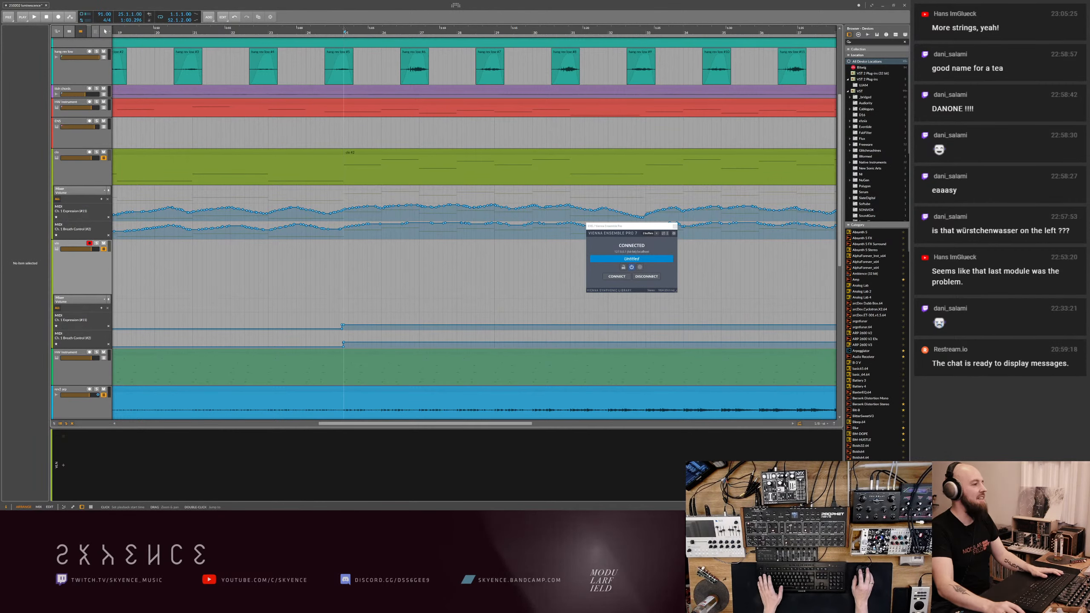
- Reselect the vln track, and nudge the violin channel's volume fader up slightly in Vienna Ensemble Pro Server
click(97, 276)
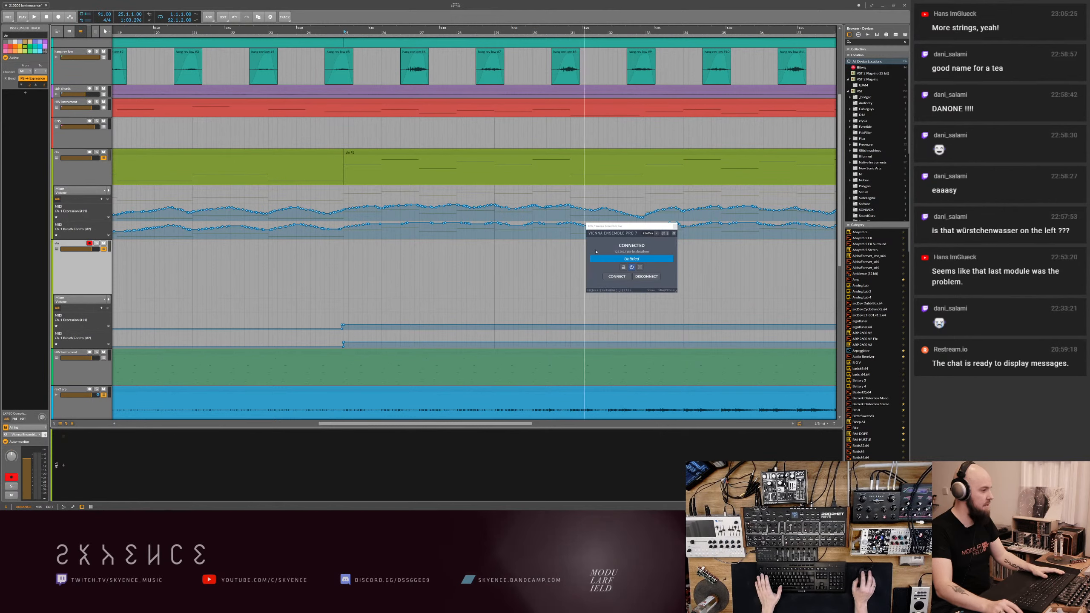
key(alt+Tab)
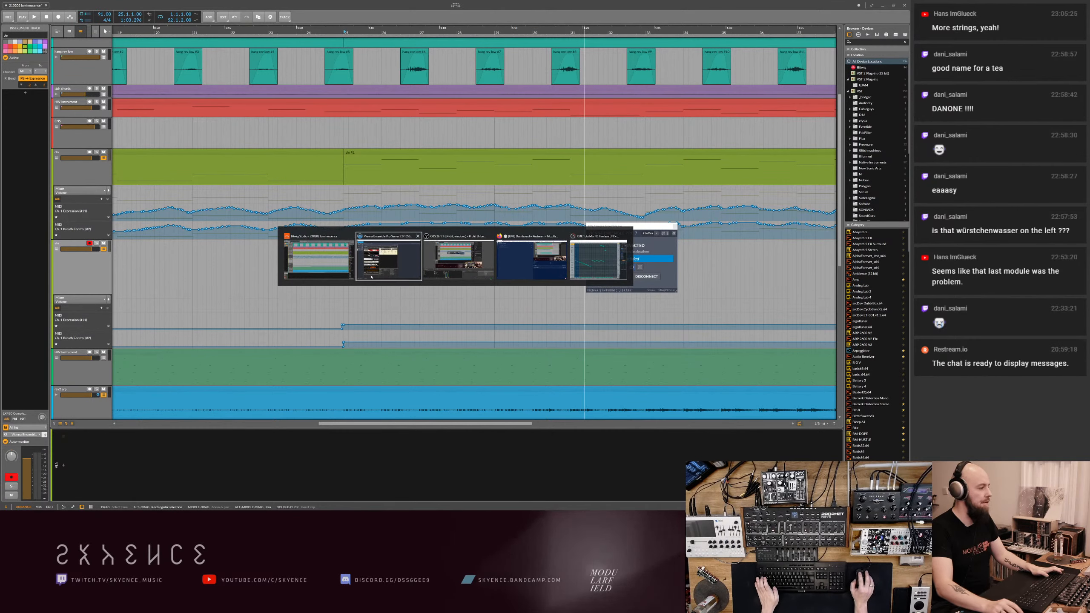
click(385, 276)
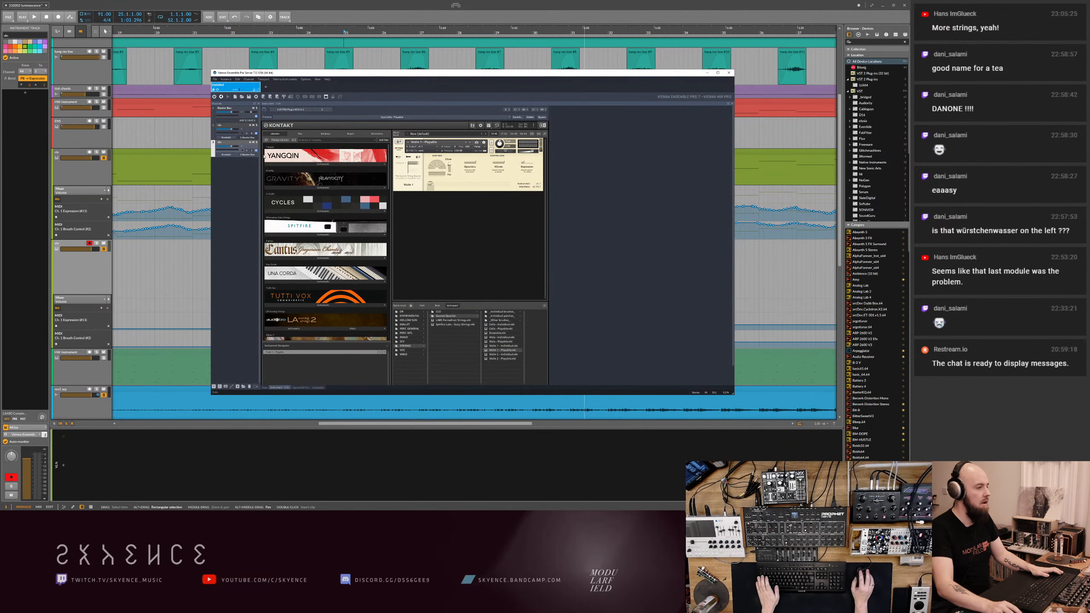
drag(233, 147, 234, 147)
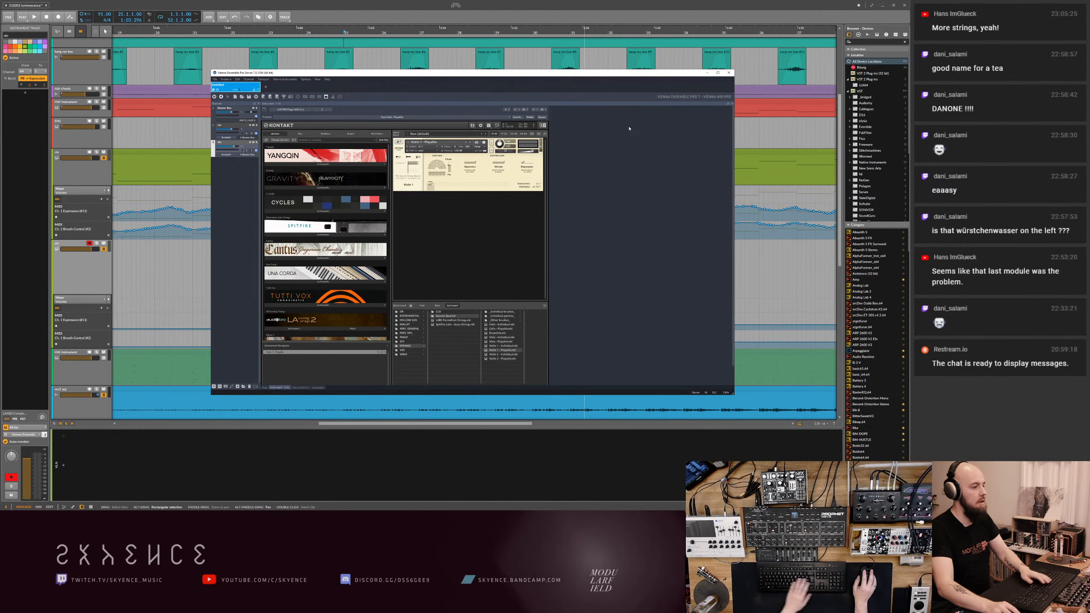
click(708, 73)
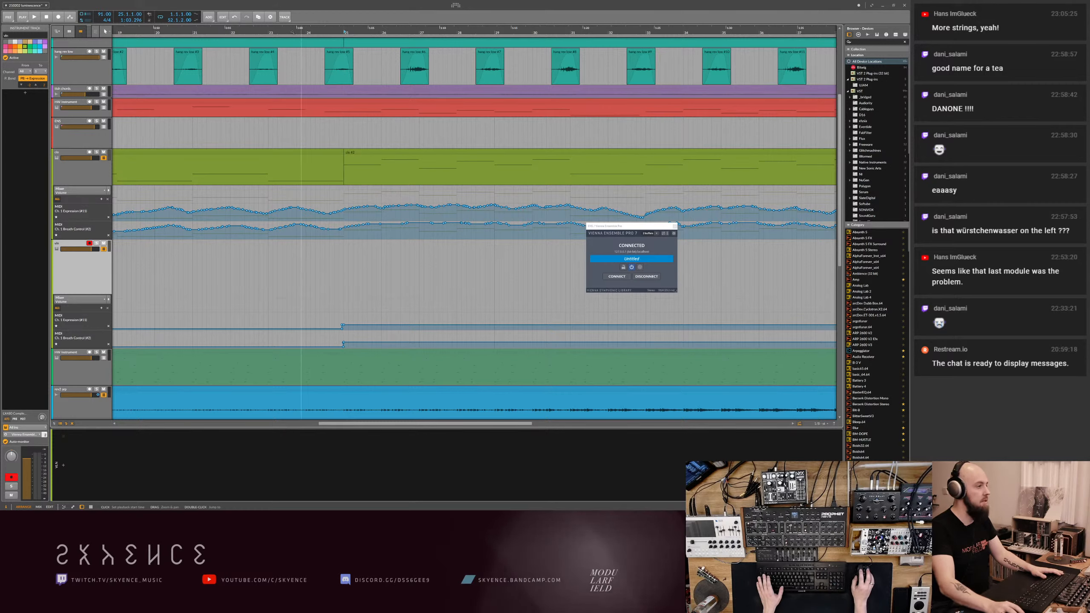
- Record the violin part with Expression and Breath Control automation from bar 23 to about bar 42, and close the plugin window
key(r)
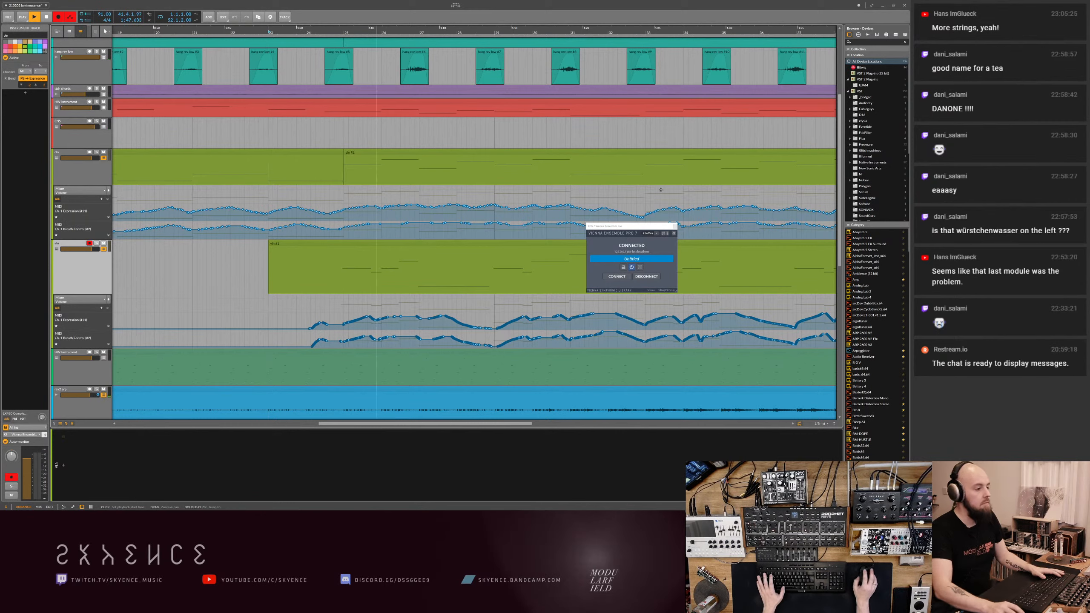
key(space)
click(674, 226)
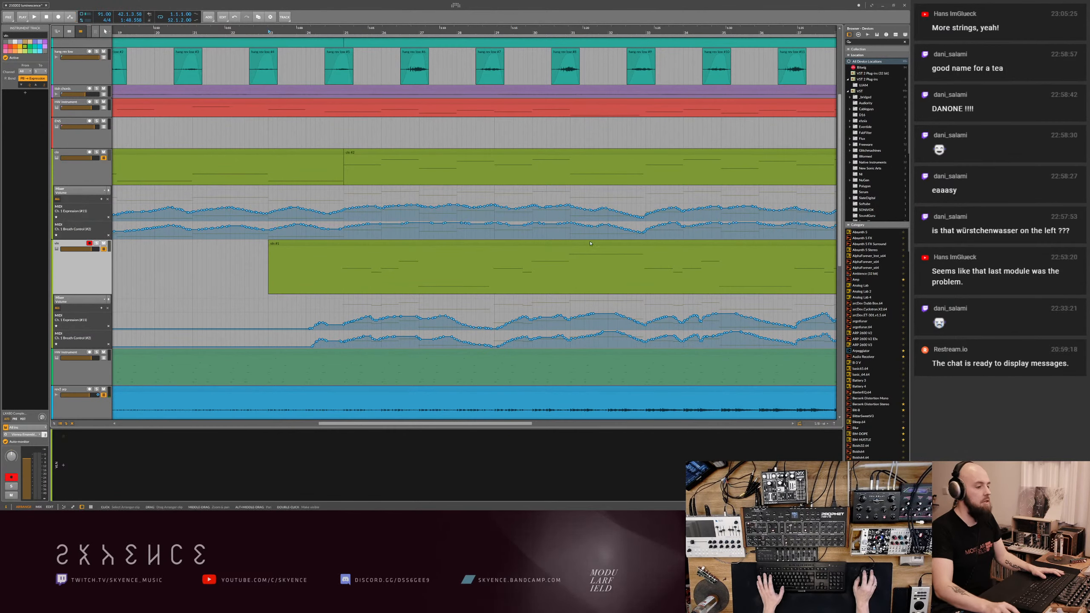
- Open the recorded violin clip in the note editor, and play it back from bar 29
double_click(559, 244)
scroll(446, 392, down, 3)
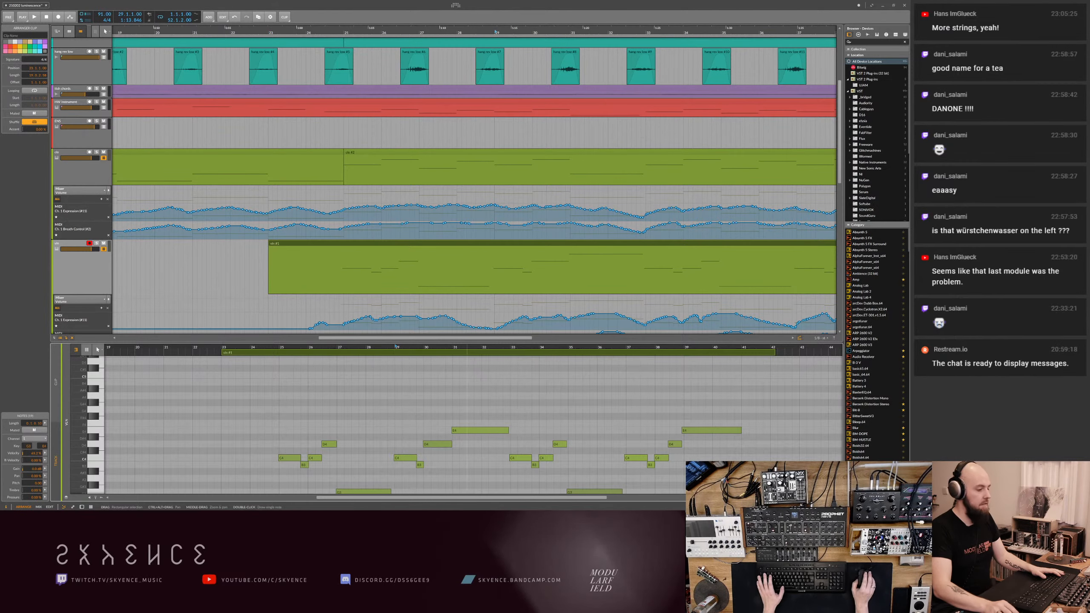
drag(407, 348, 395, 363)
key(space)
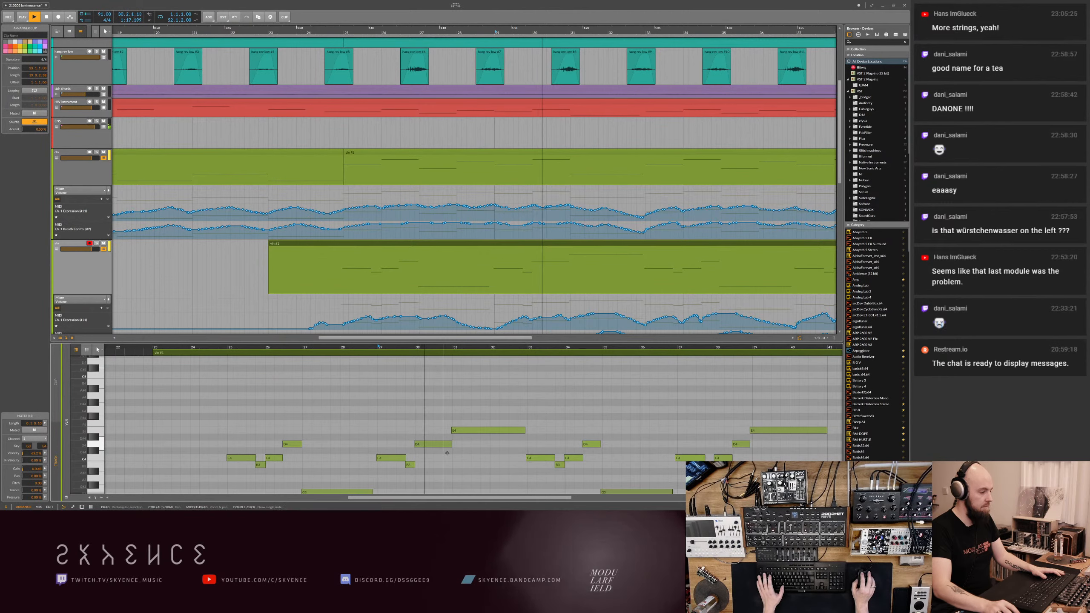
- Try to transpose the long violin note at bar 30 down
click(432, 444)
scroll(433, 444, down, 2)
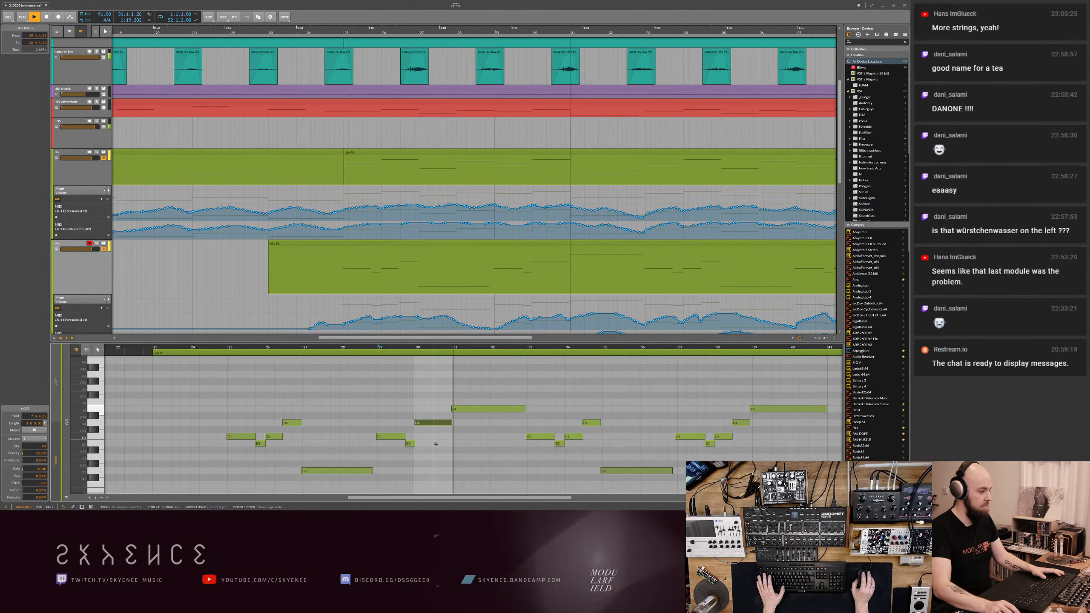
key(Down)
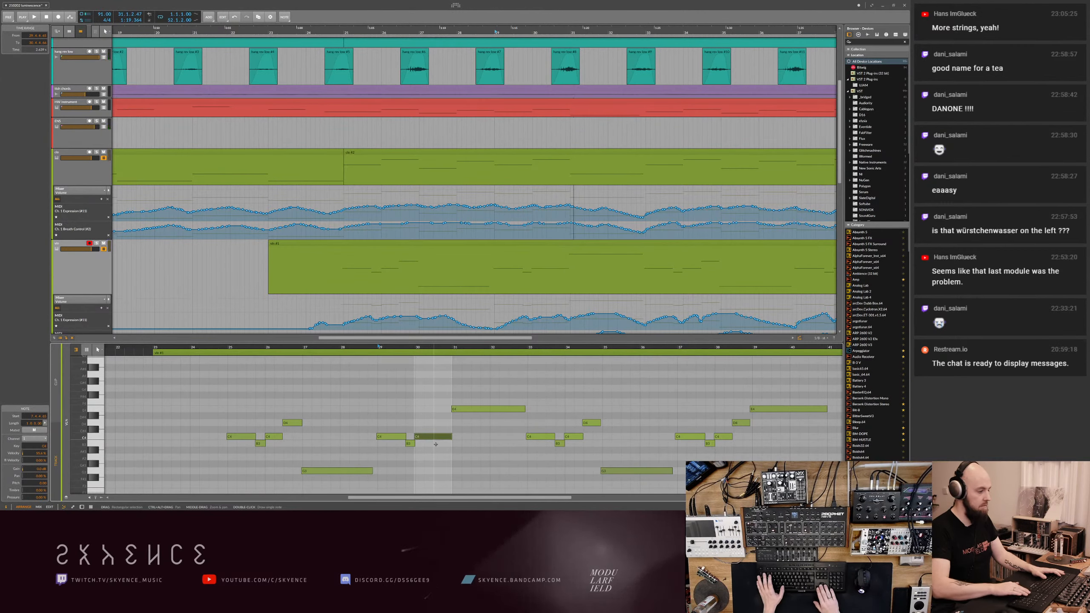
scroll(436, 445, down, 4)
key(Down)
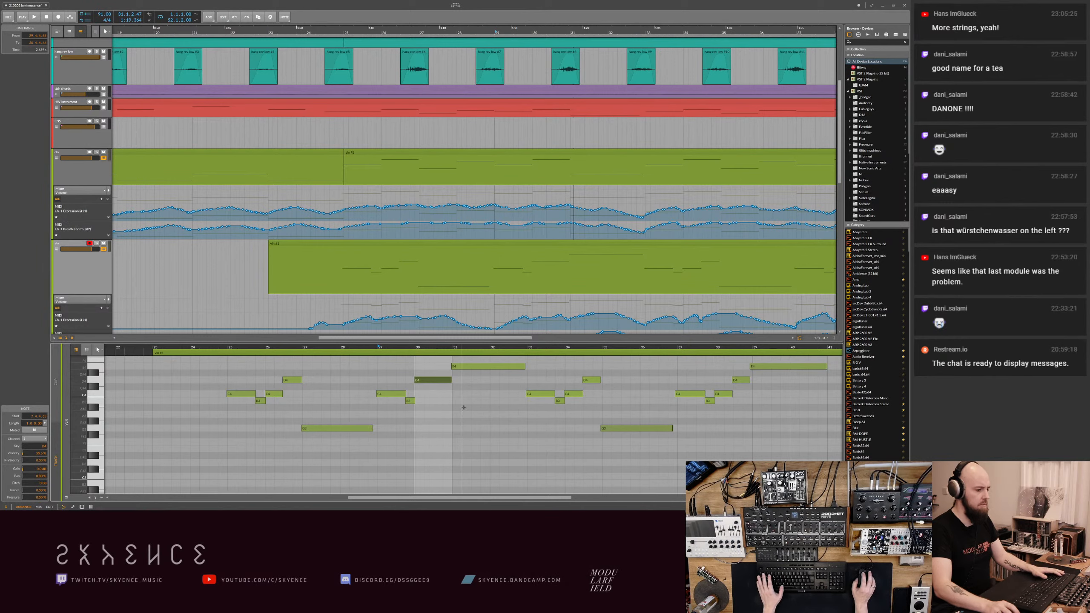
- Replace the long note at bar 30 with a copy of the two-note figure from bar 38, and play from around bar 25
click(730, 368)
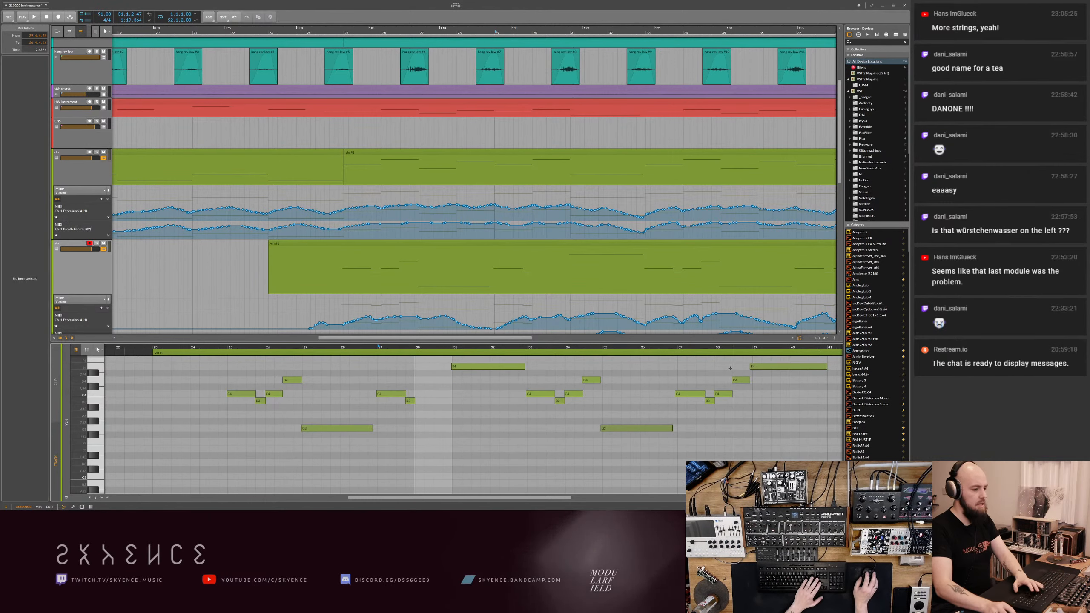
drag(735, 369, 725, 397)
key(Delete)
key(ctrl+z)
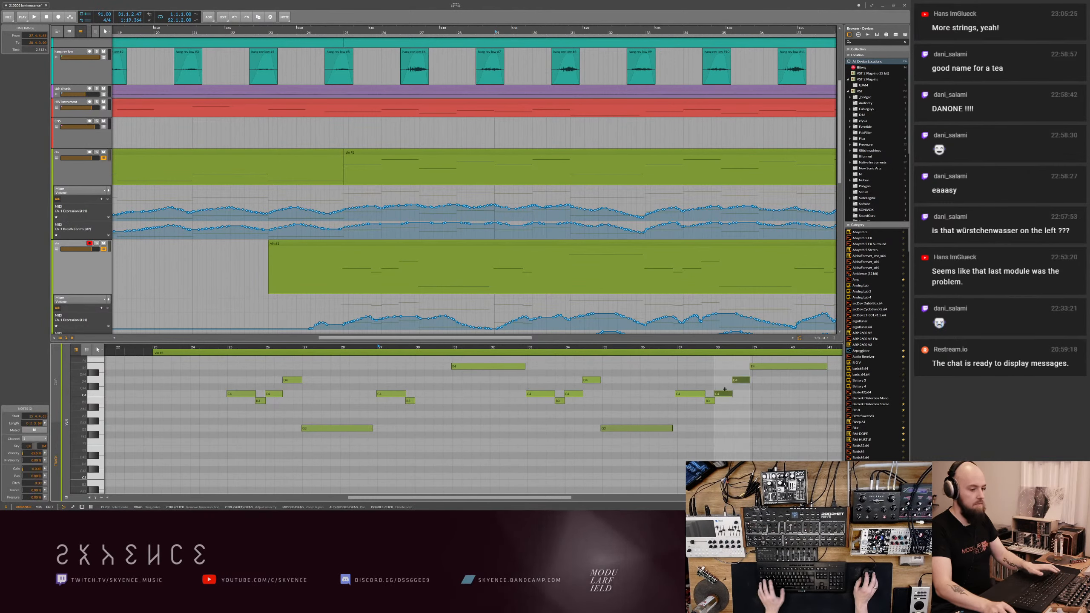
drag(421, 395, 421, 395)
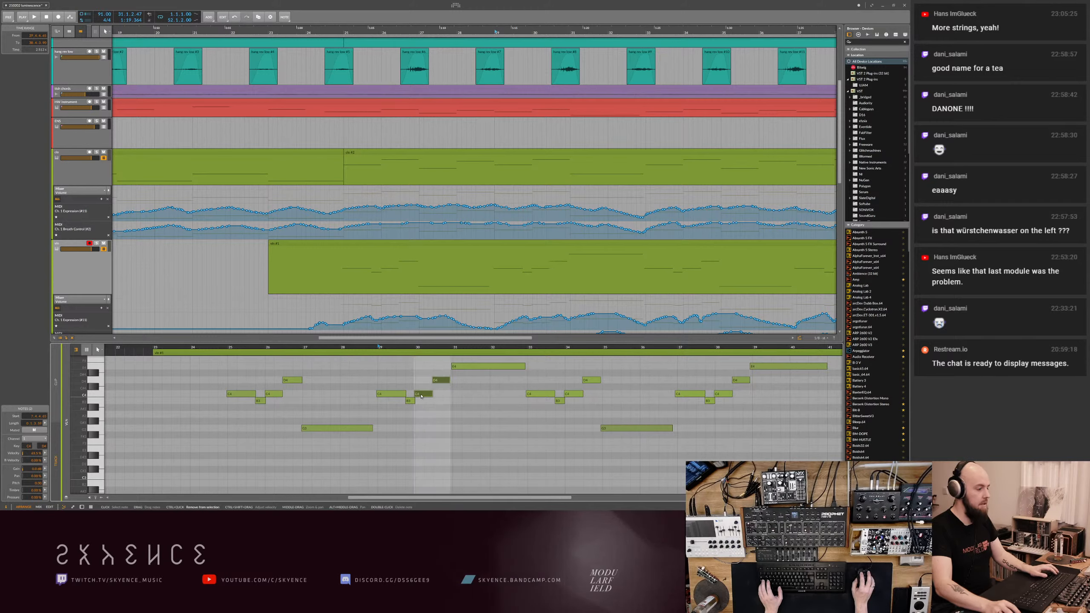
click(221, 350)
key(space)
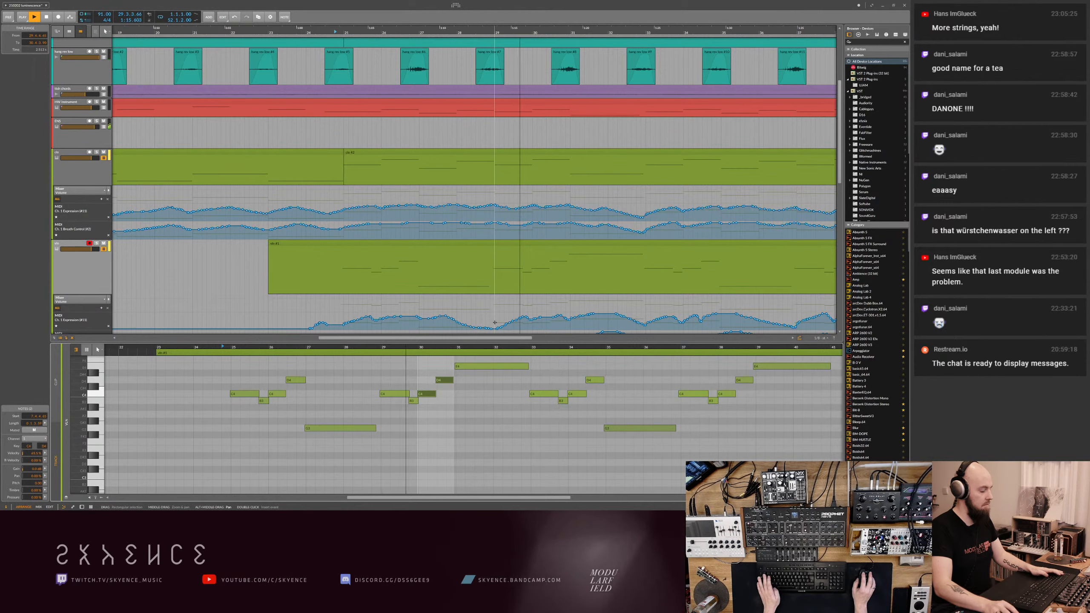
- Redraw the start of the rise in the violin's Expression automation at bar 29 more steeply, and save the project
key(4)
key(3)
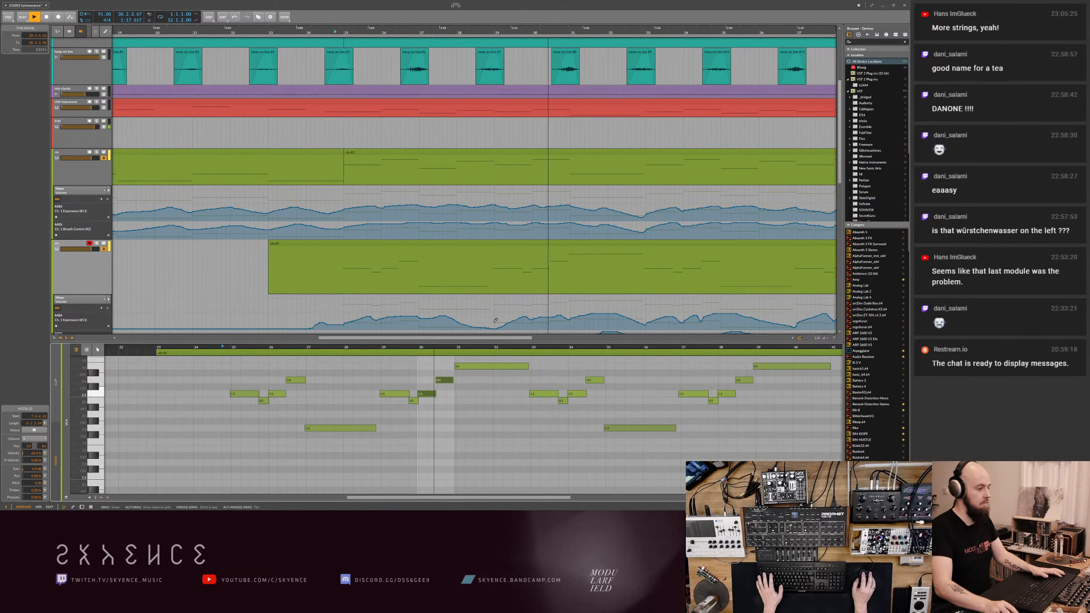
drag(494, 322, 520, 319)
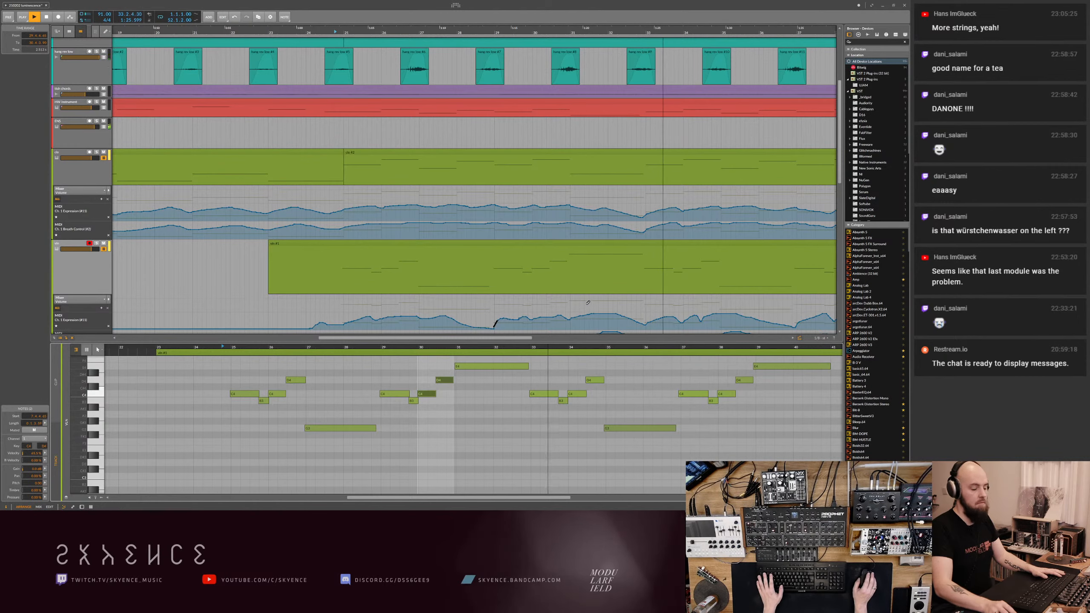
drag(589, 302, 480, 331)
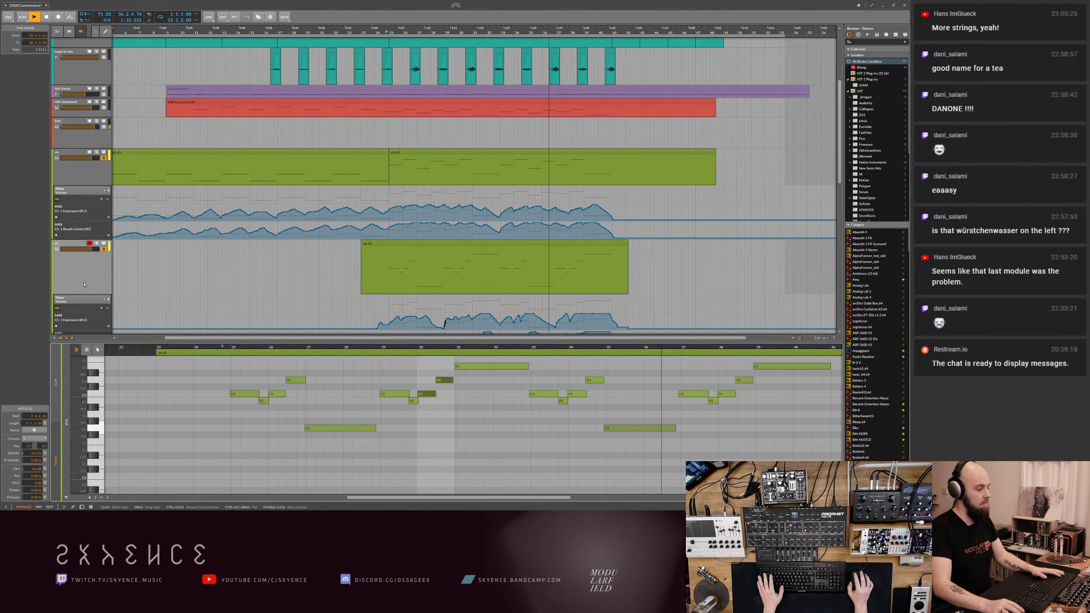
key(ctrl+s)
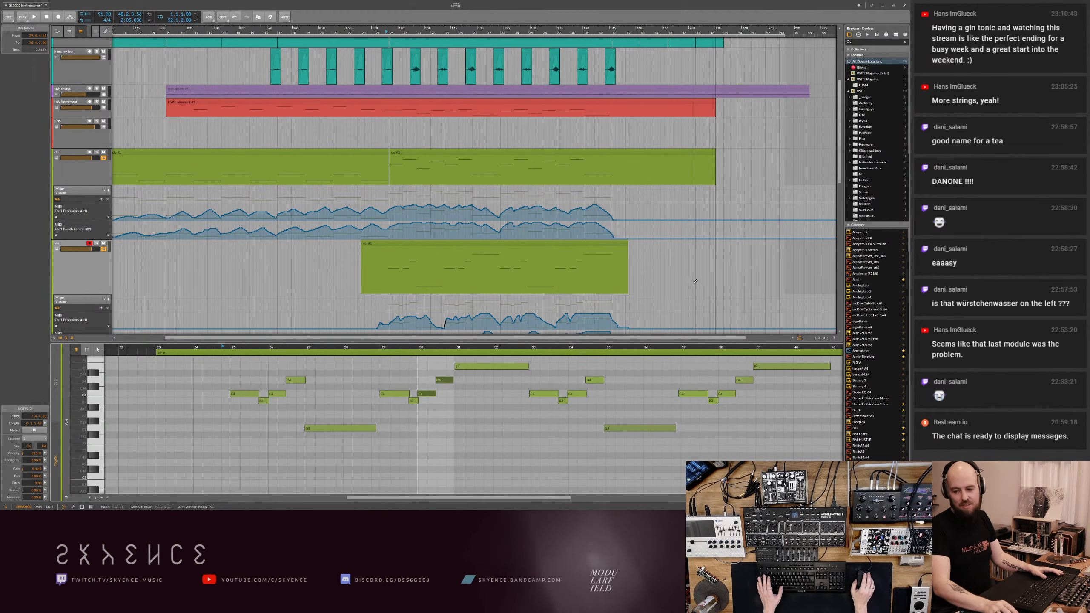
mouse_move(697, 268)
mouse_down()
mouse_move(596, 269)
mouse_move(708, 269)
mouse_up()
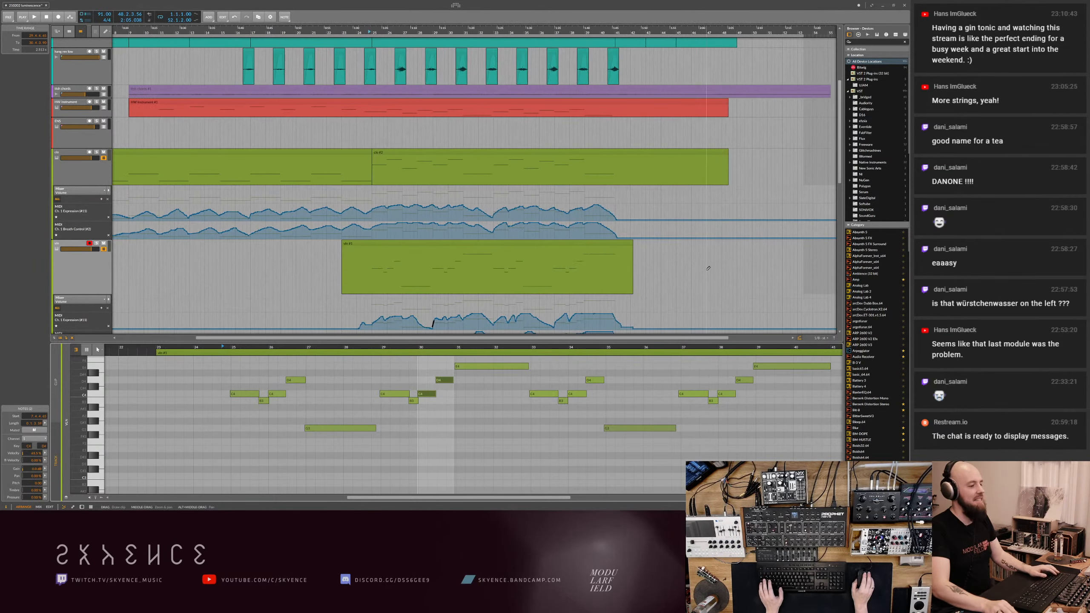
key(ctrl+s)
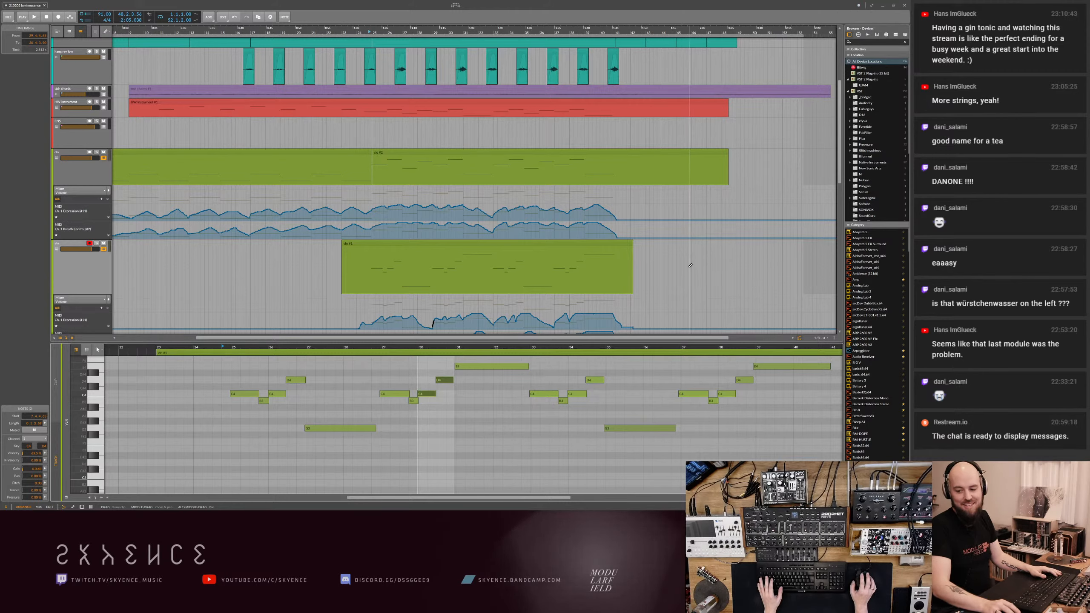
- Return to the pointer tool, reduce the height of the new violin track, and select that track
key(1)
click(640, 265)
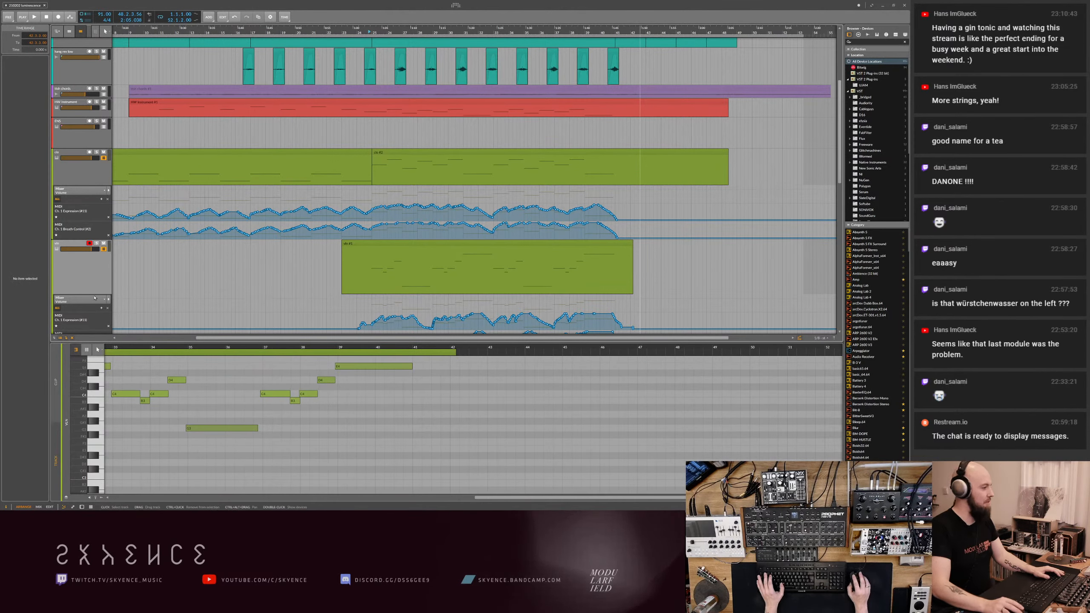
drag(94, 294, 93, 264)
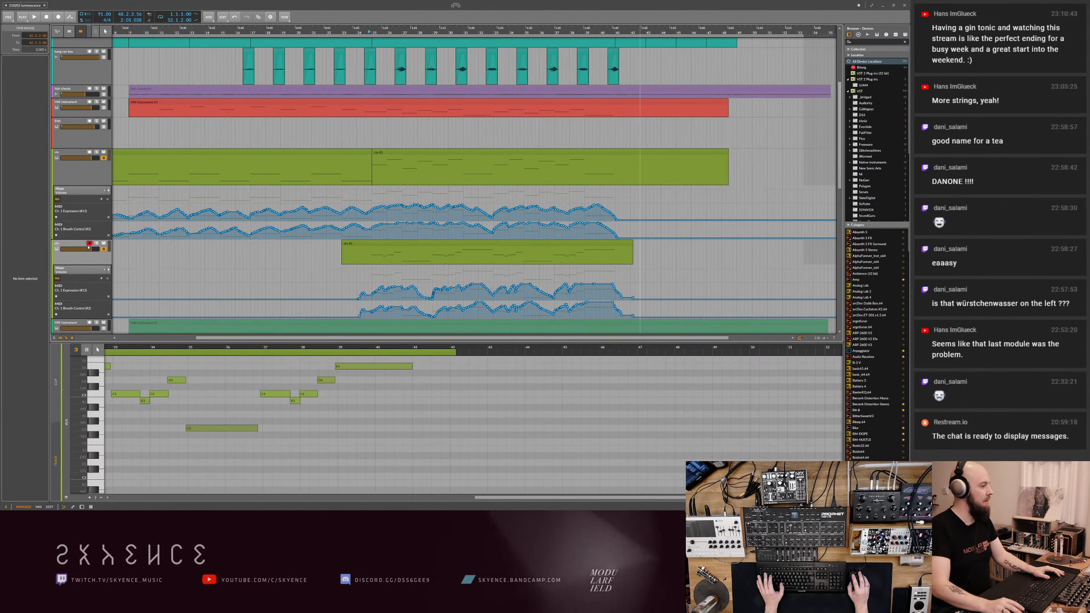
click(93, 260)
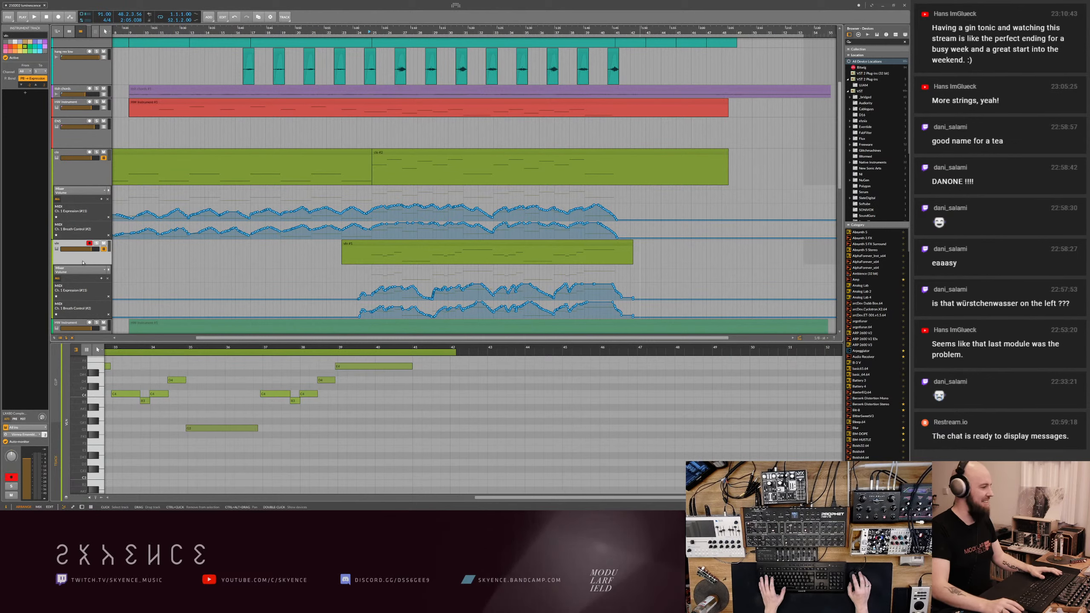
- Select the empty track above the strings, and insert a new Kontakt channel in Vienna Ensemble Pro Server
click(75, 145)
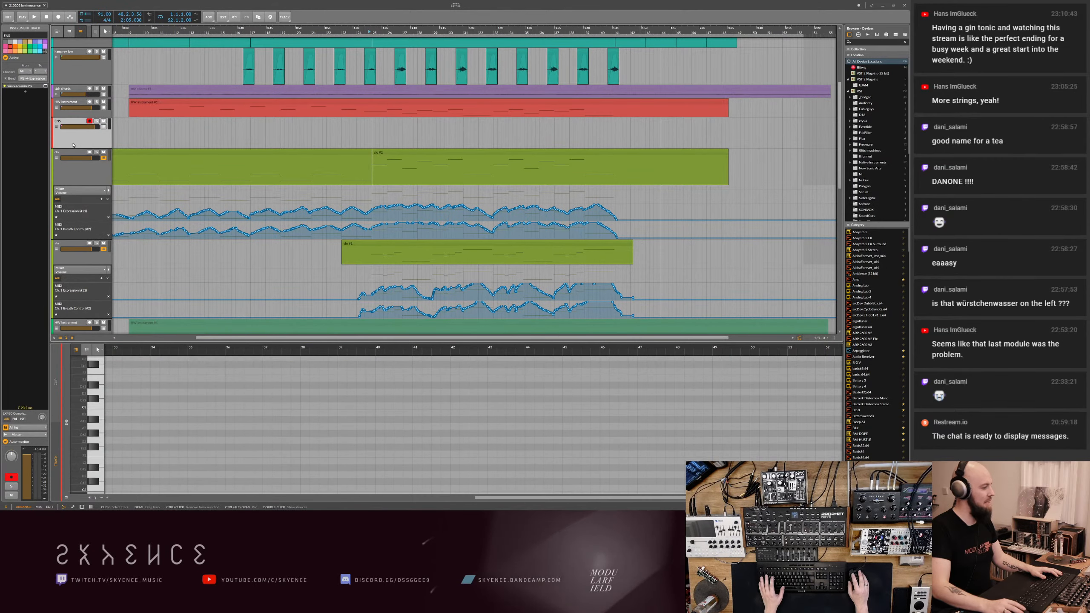
key(alt+Tab)
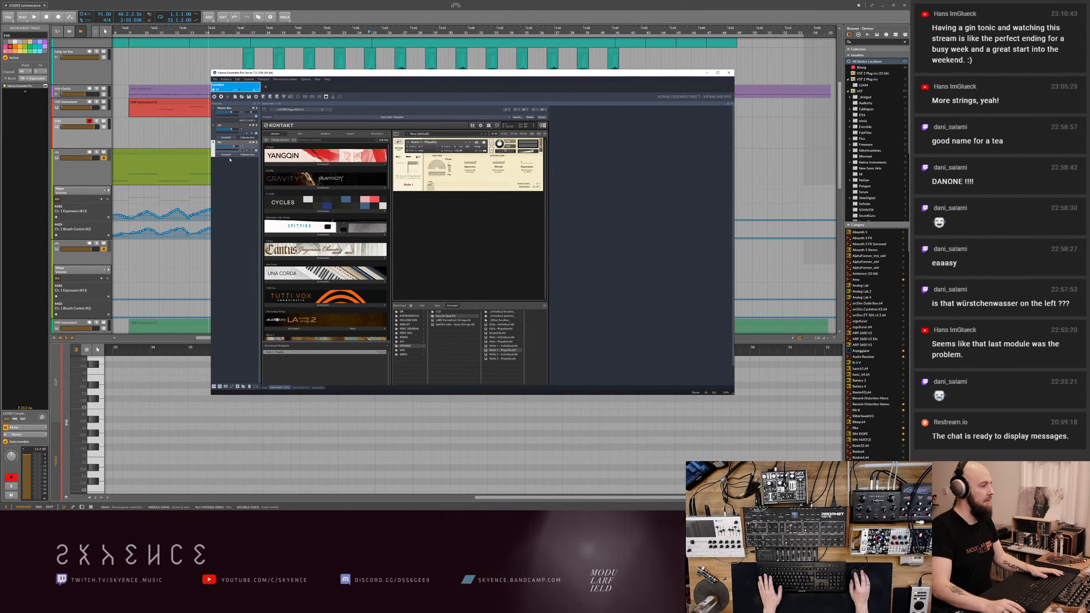
right_click(231, 165)
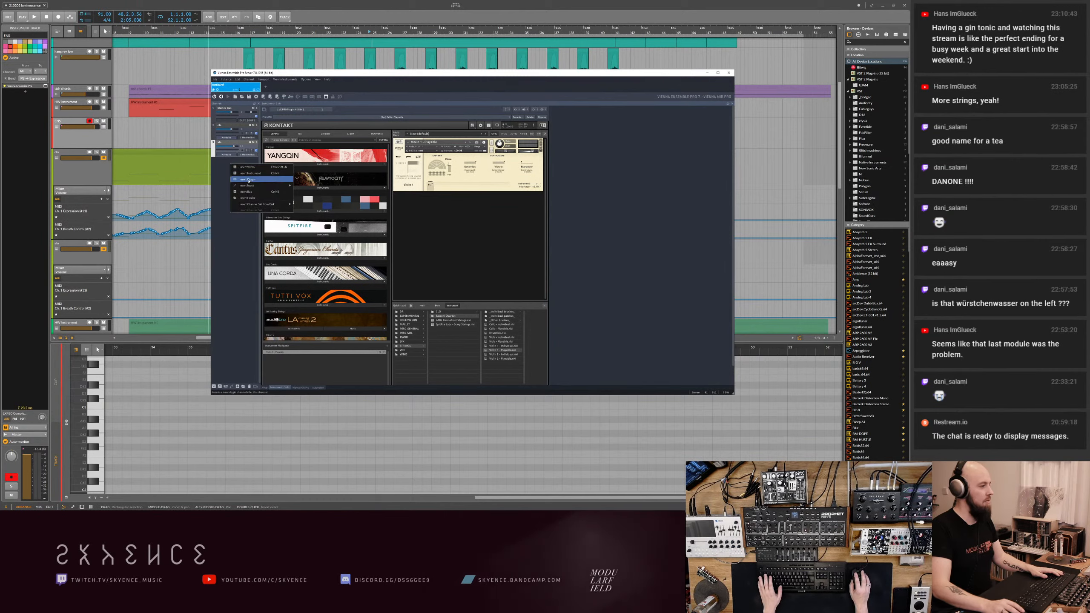
click(249, 180)
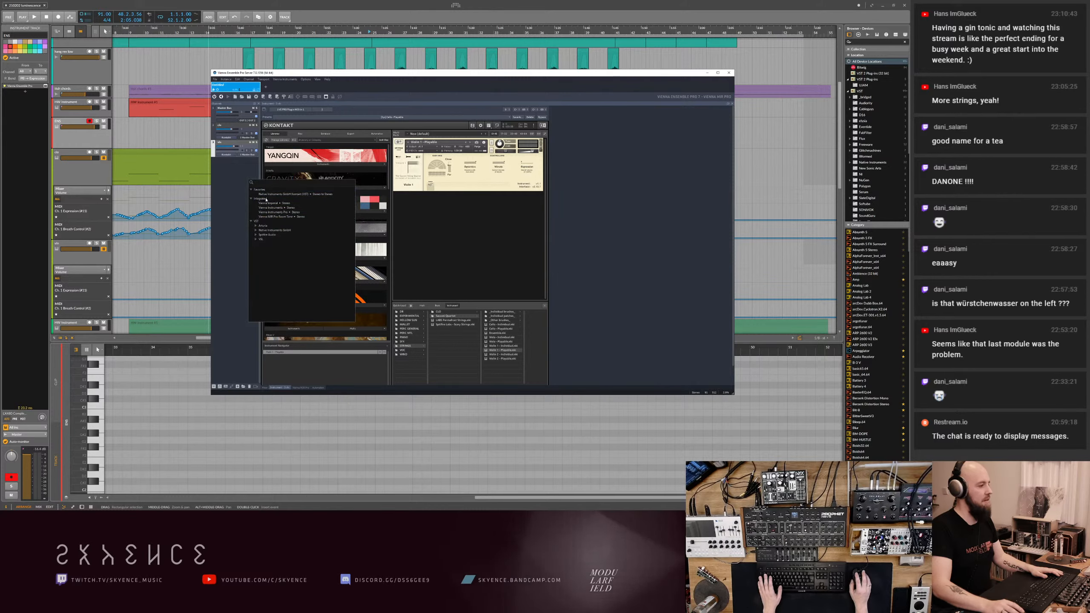
click(256, 231)
click(274, 253)
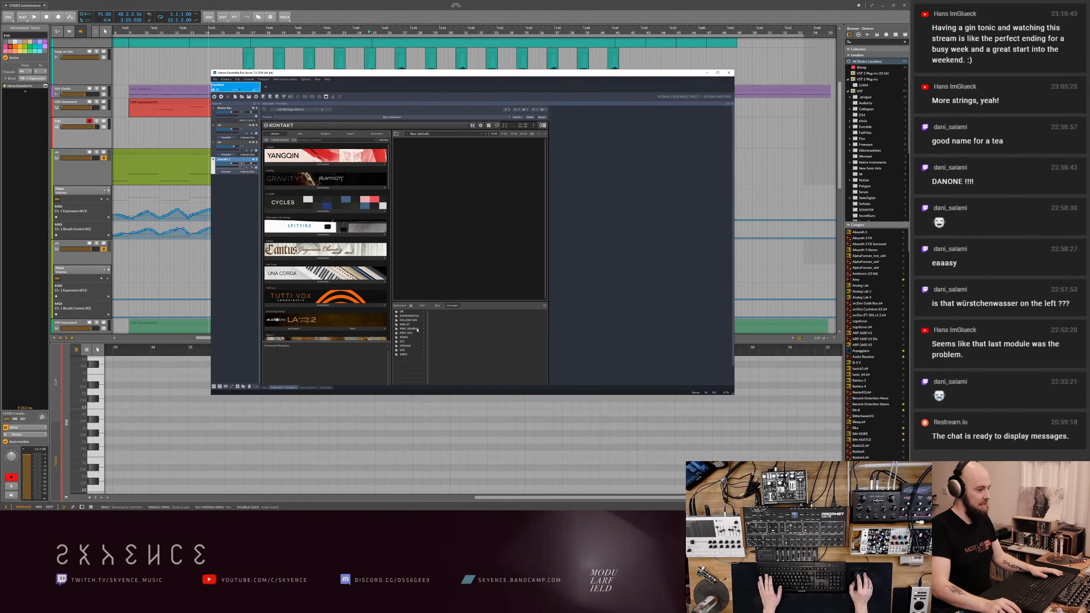
- Load Violin 2 - Playable into the new Kontakt, assign the channel's MIDI input channel, and set the instrument's MIDI channel to Omni
click(442, 316)
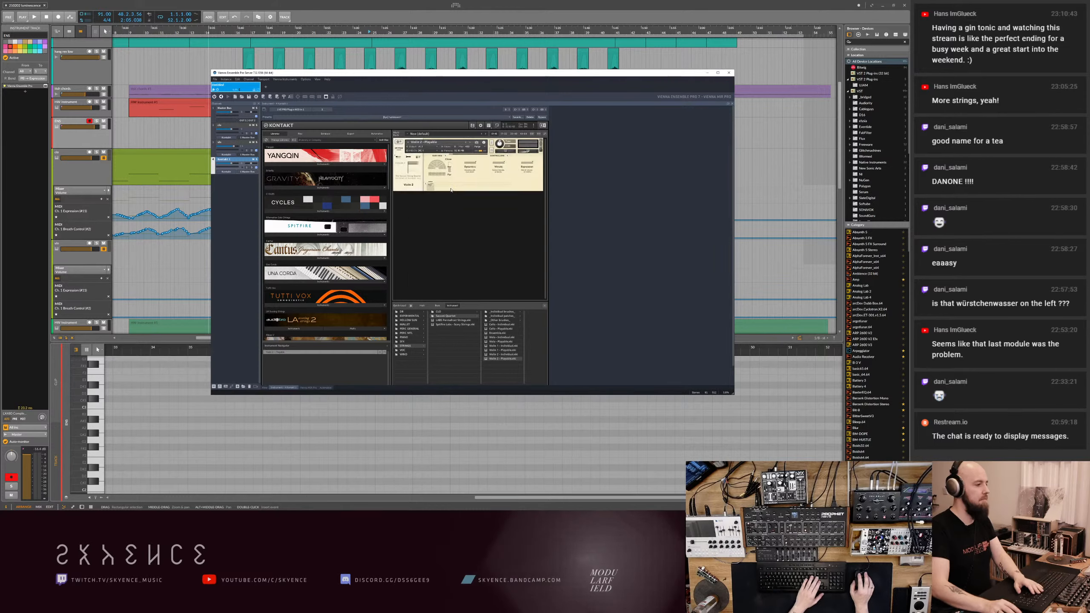
click(252, 169)
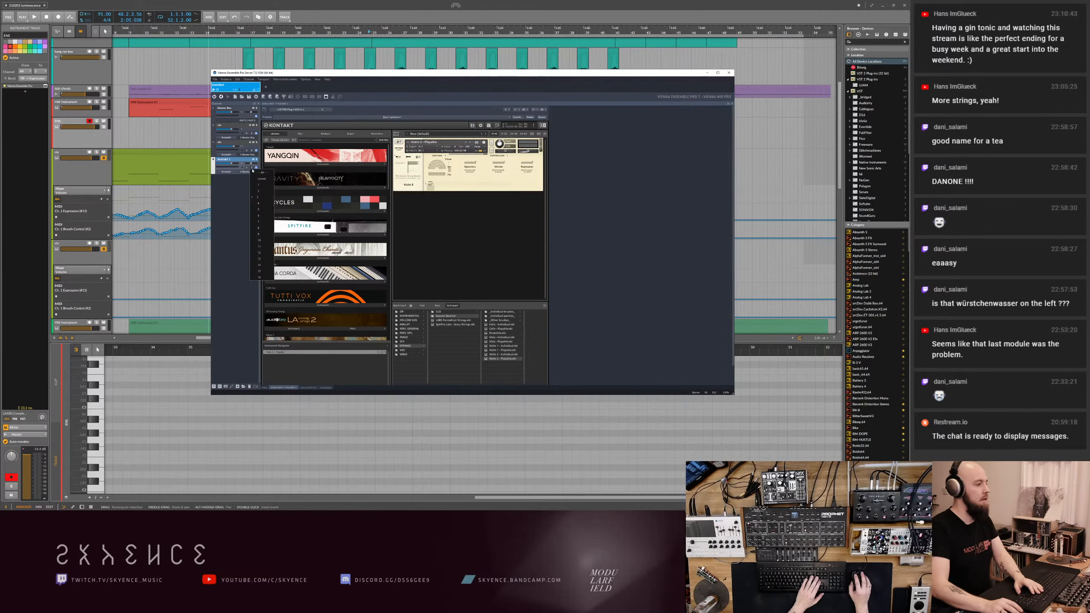
click(259, 196)
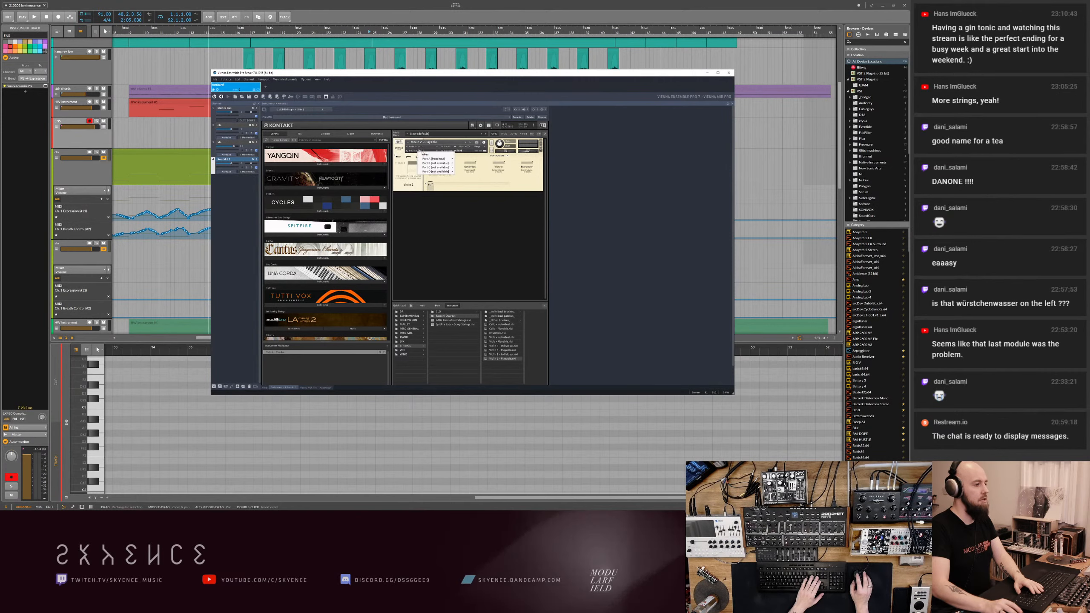
click(426, 155)
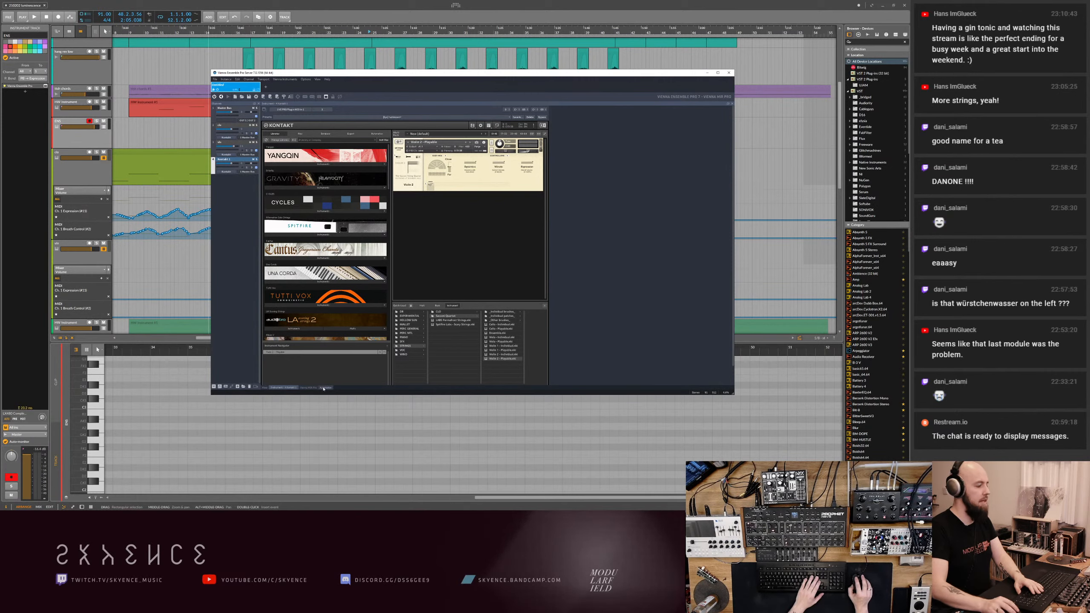
- Insert Vienna MIR Pro on the new Kontakt channel, and place its instrument between the two existing players on the stage
click(308, 388)
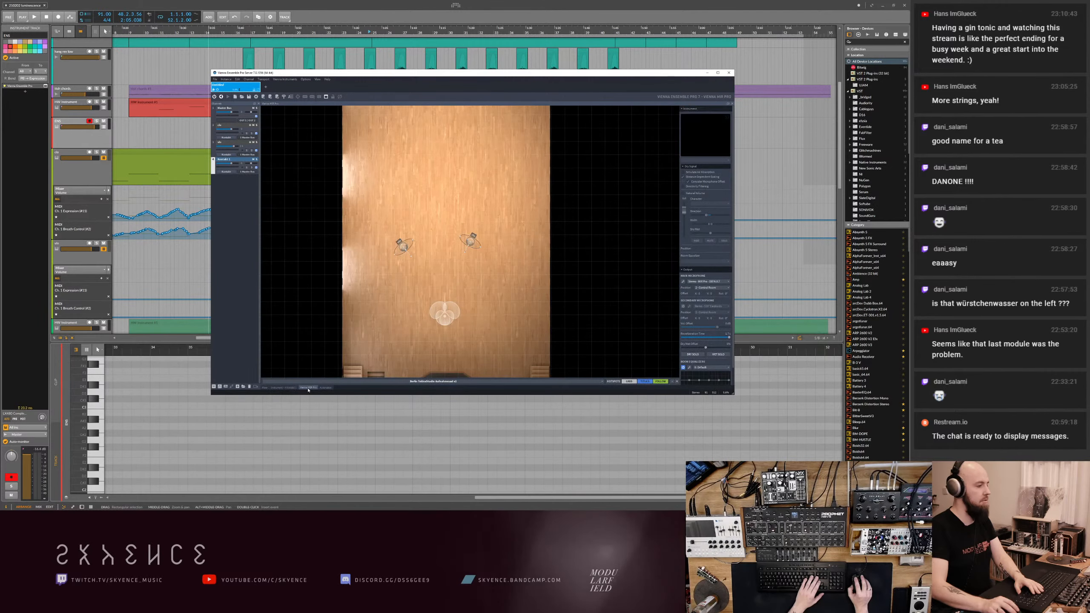
click(265, 388)
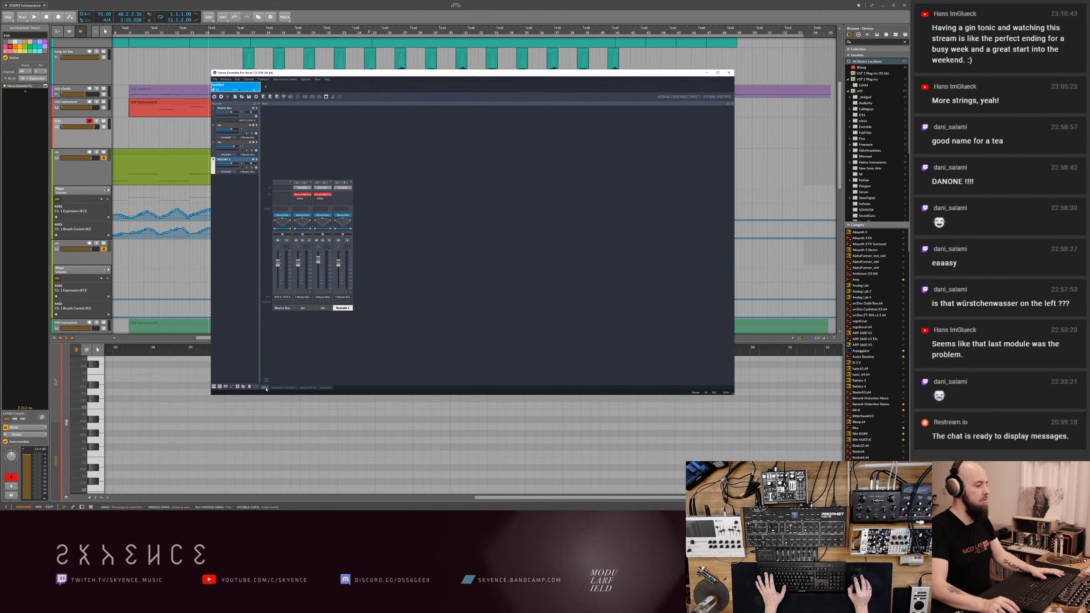
click(339, 195)
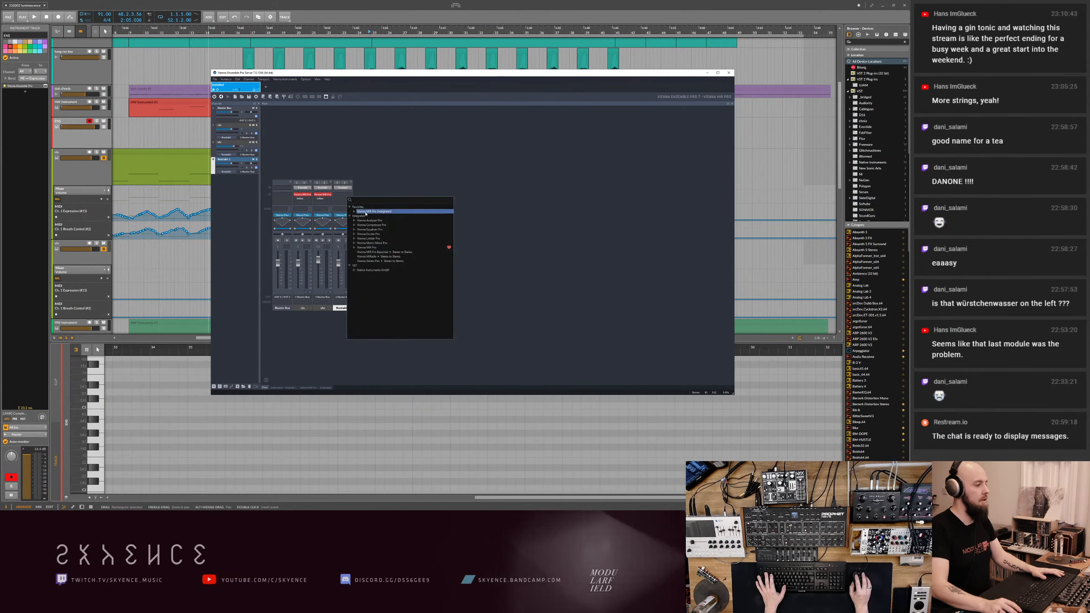
click(366, 211)
click(309, 388)
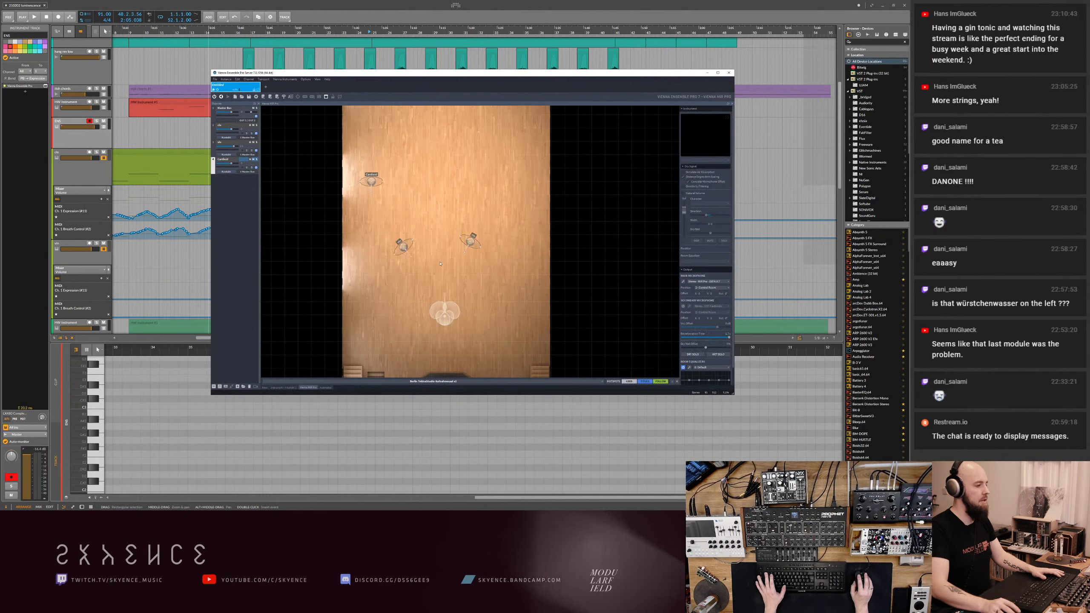
drag(378, 194, 431, 197)
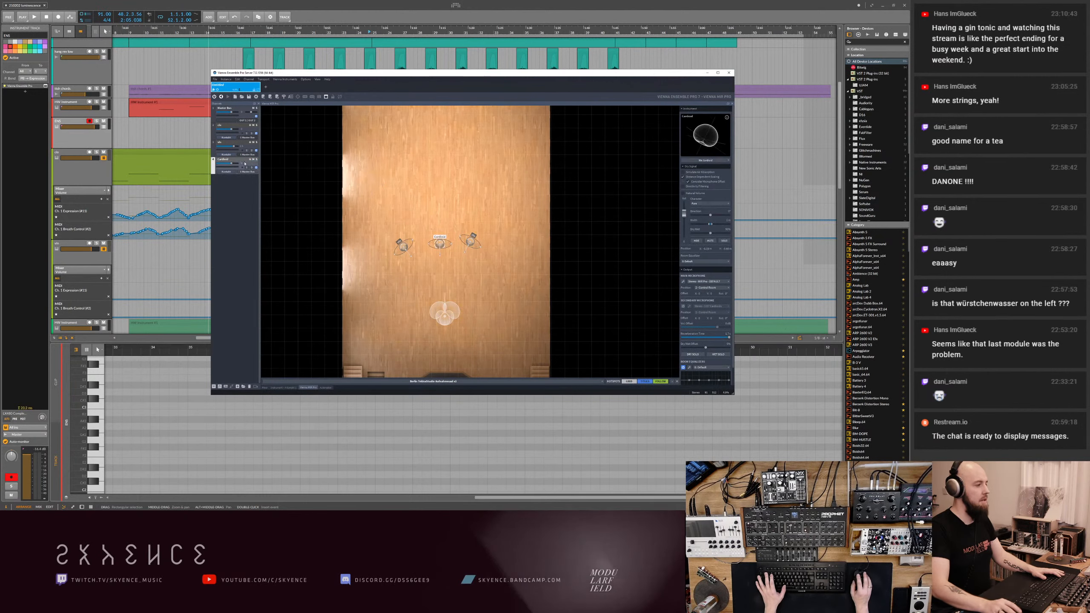
- Rename the new Kontakt channel to vln 02, and check it on the MIR stage
double_click(223, 160)
text(vln 02)
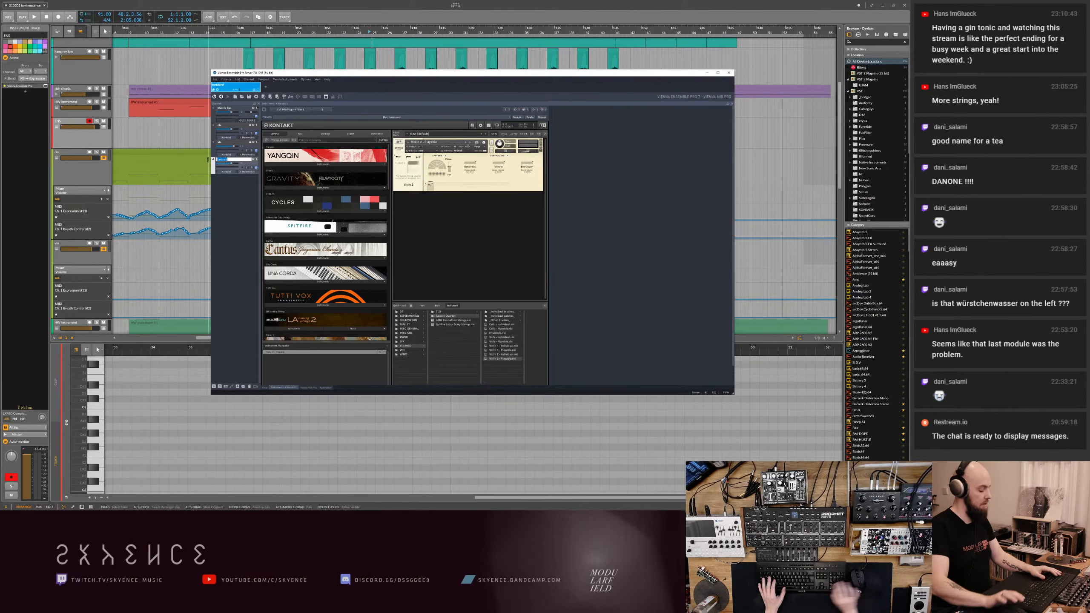
key(Return)
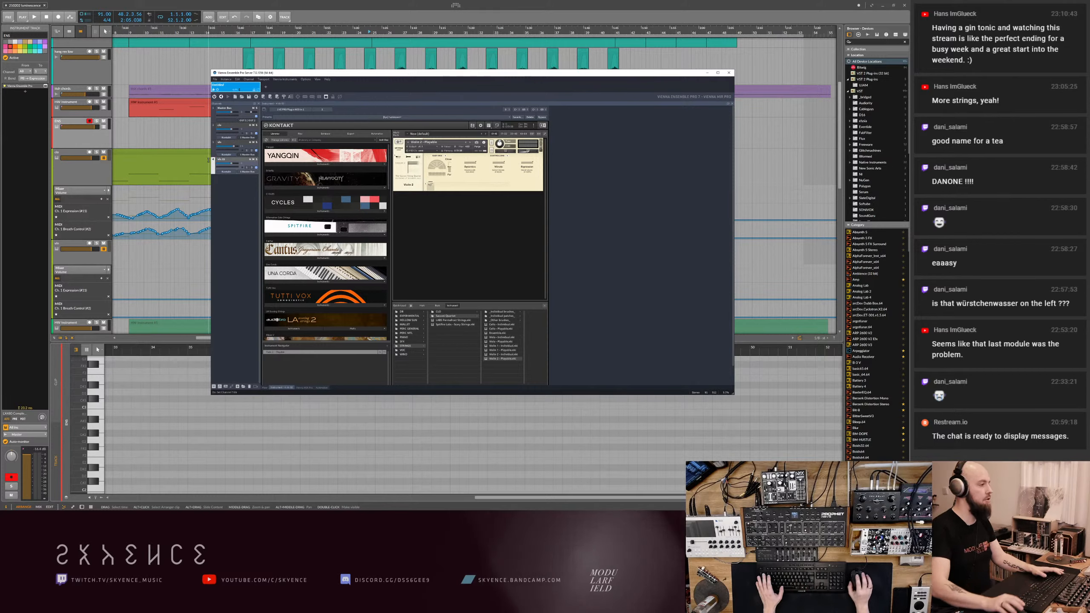
click(300, 388)
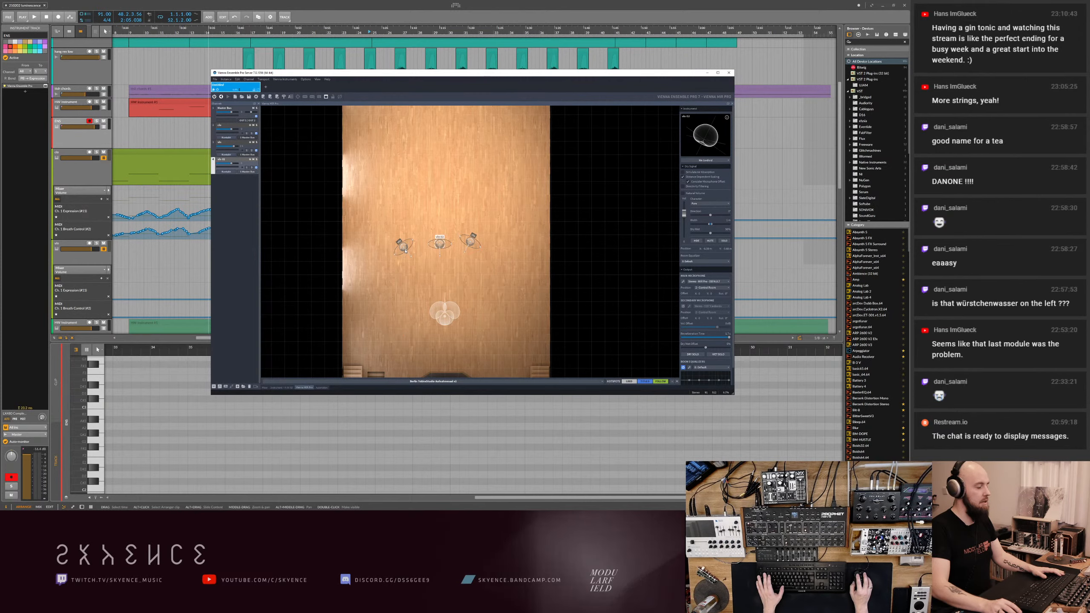
- Spread the three string players in an arc on the MIR stage, with the new violin between the others, and put the mixer window away
drag(405, 252, 395, 276)
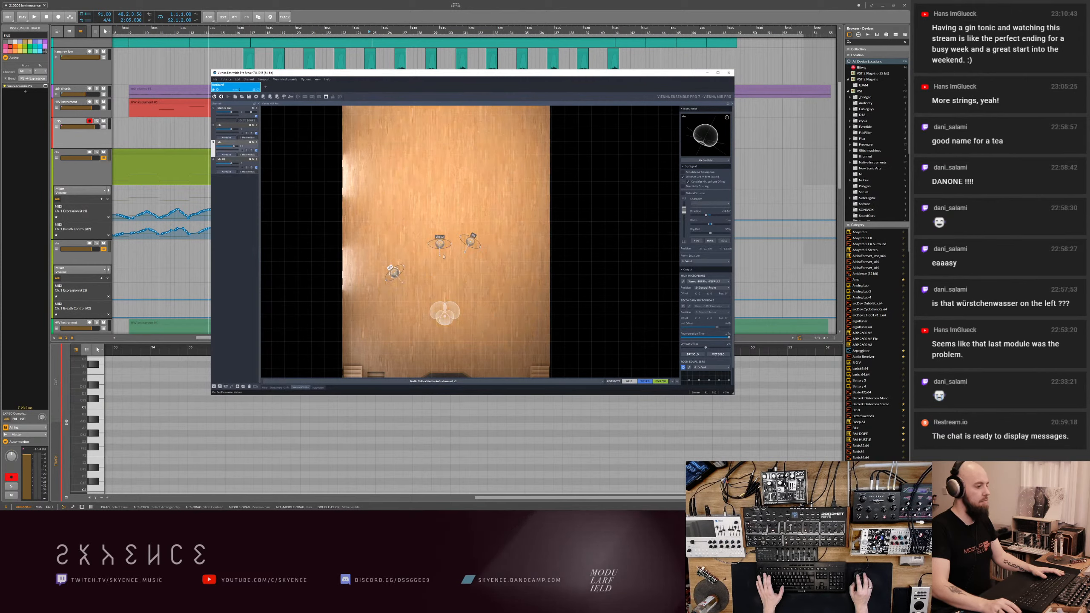
mouse_move(440, 245)
mouse_down()
mouse_move(428, 256)
mouse_move(480, 252)
mouse_move(431, 250)
mouse_up()
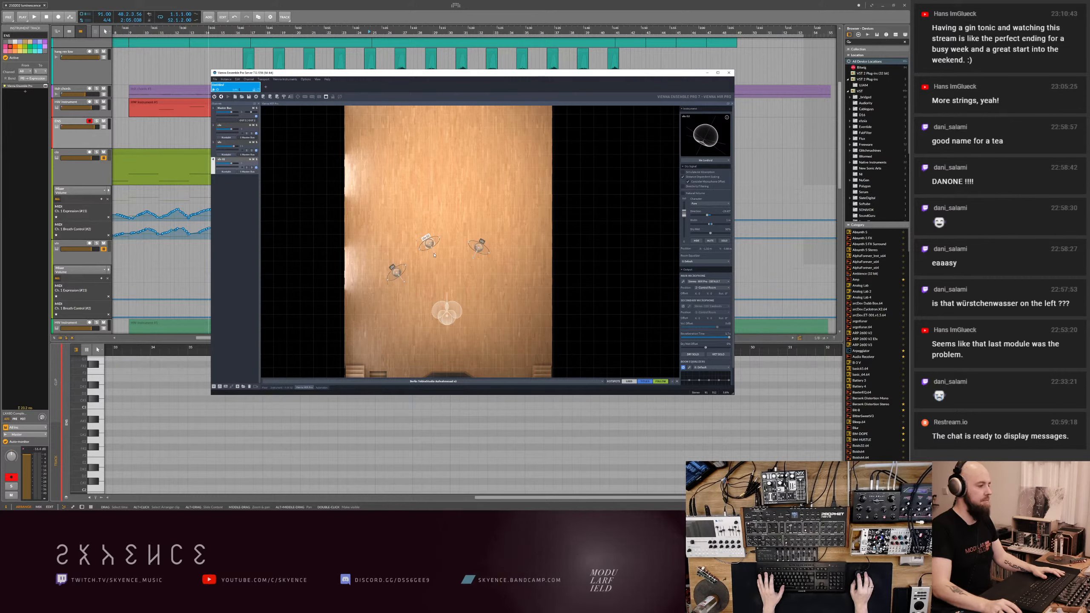
drag(435, 256, 487, 250)
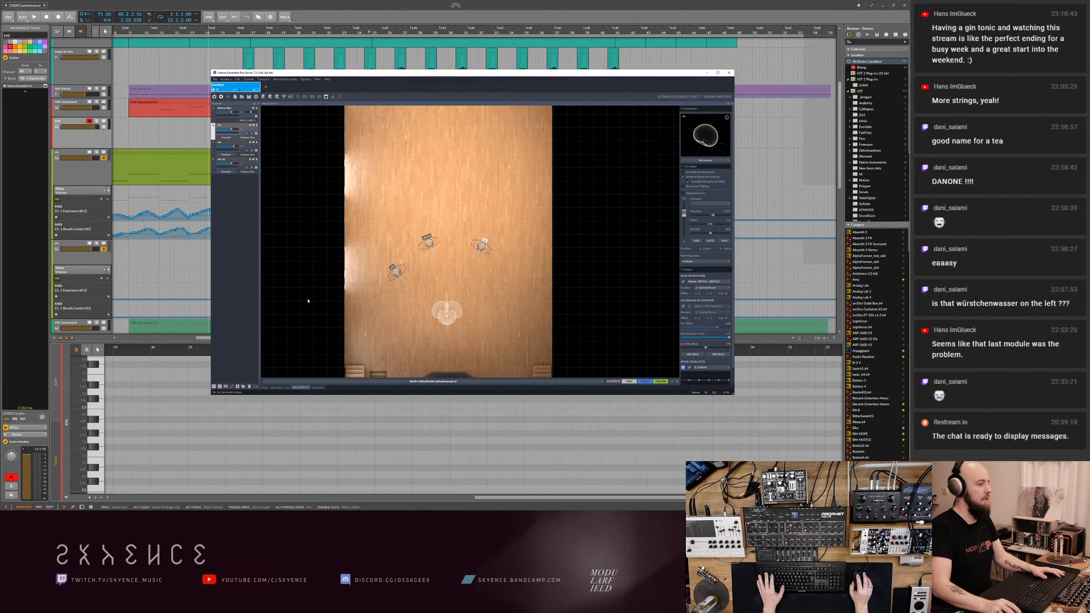
click(690, 68)
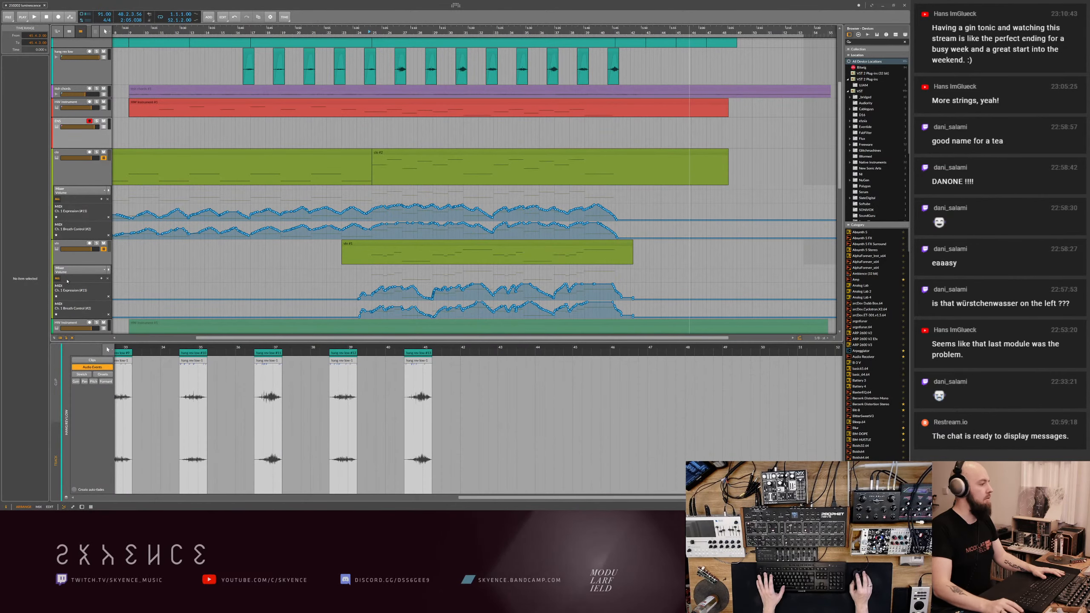
- Duplicate the violin track, change the copy's MIDI routing channel, and name it vln 02
click(88, 257)
scroll(89, 259, down, 2)
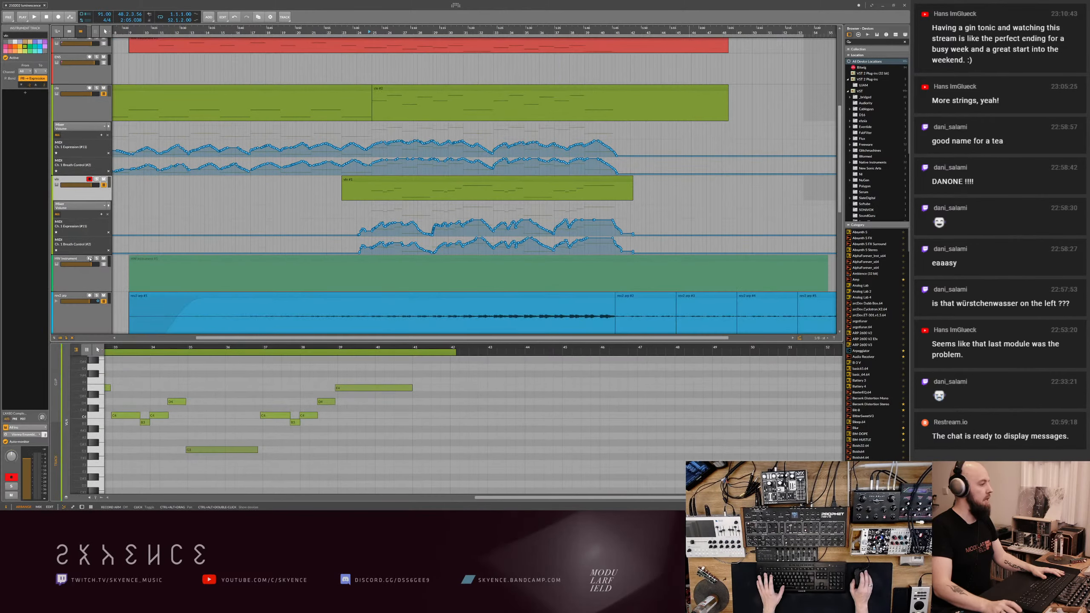
key(ctrl+d)
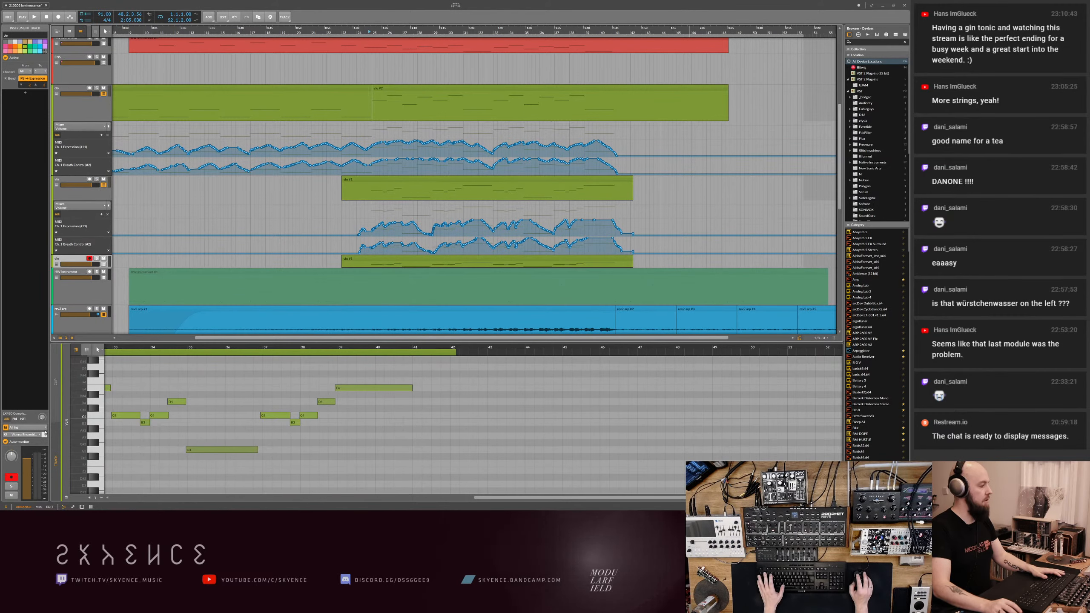
drag(45, 437, 45, 433)
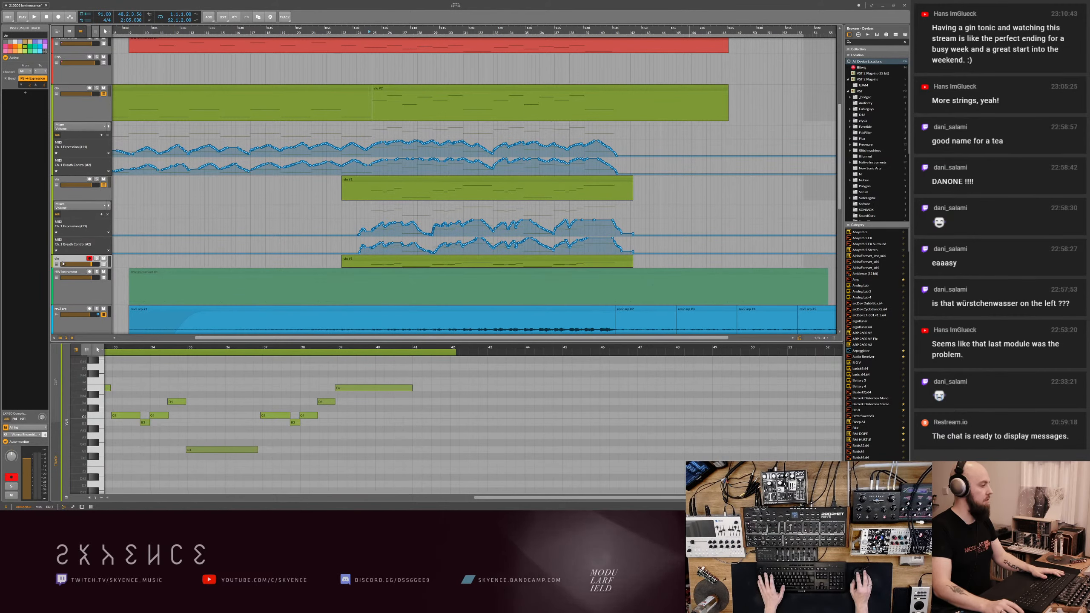
text(02)
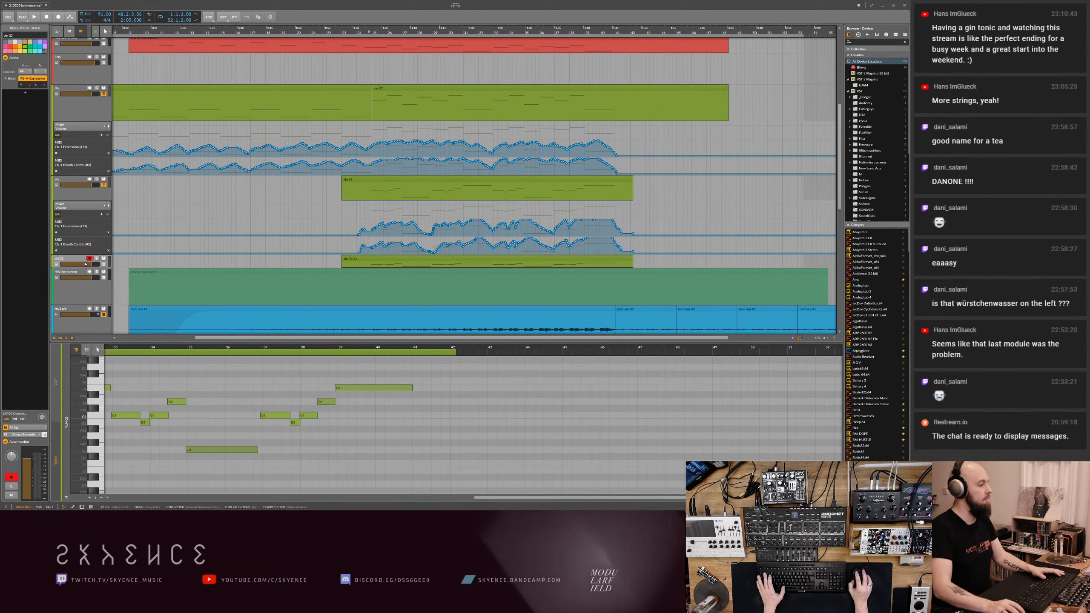
- Increase the height of the vln 02 track and delete its duplicated clip
drag(80, 271, 79, 307)
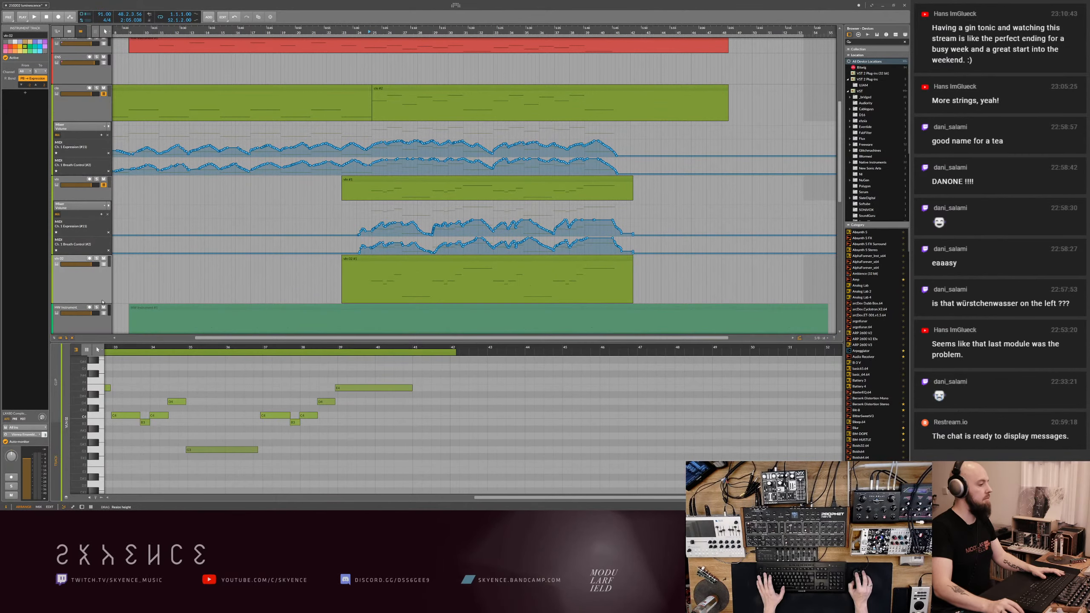
click(391, 258)
key(Delete)
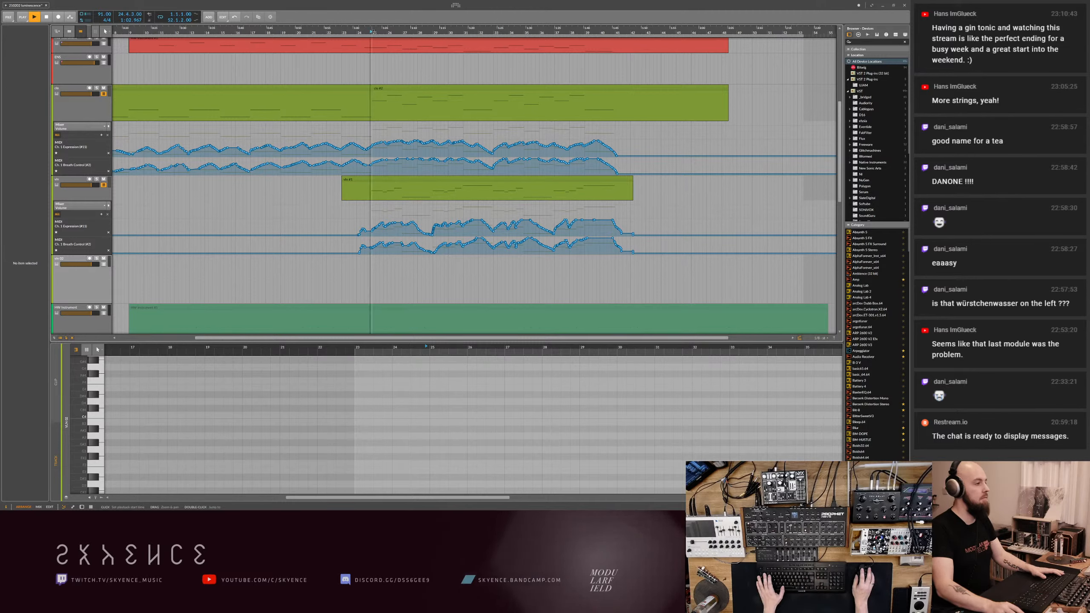
- Play the arrangement with the vln 02 track record-armed to try out the new violin
key(space)
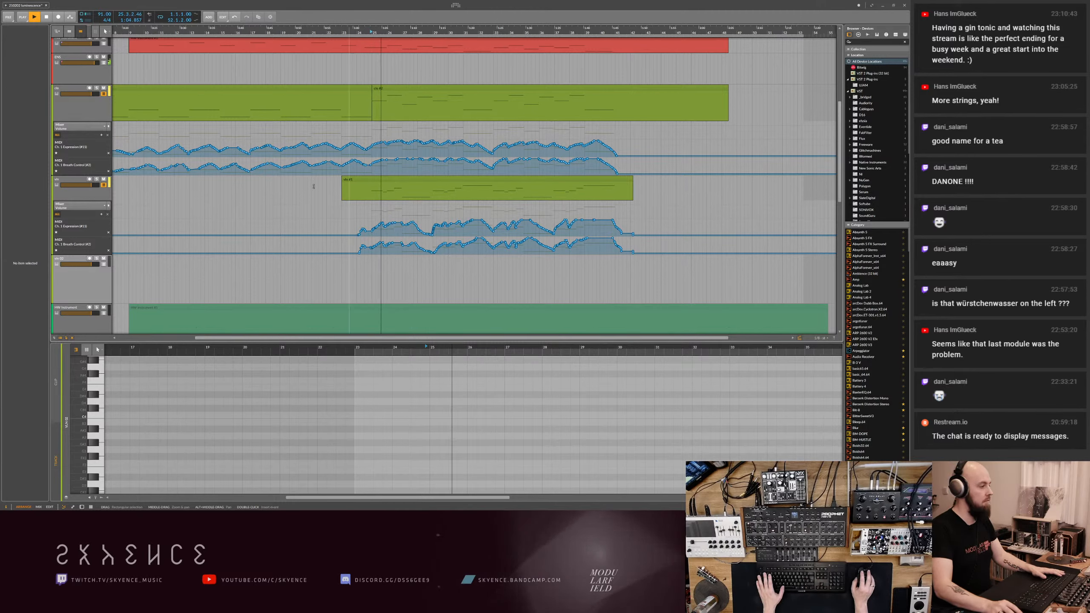
click(90, 259)
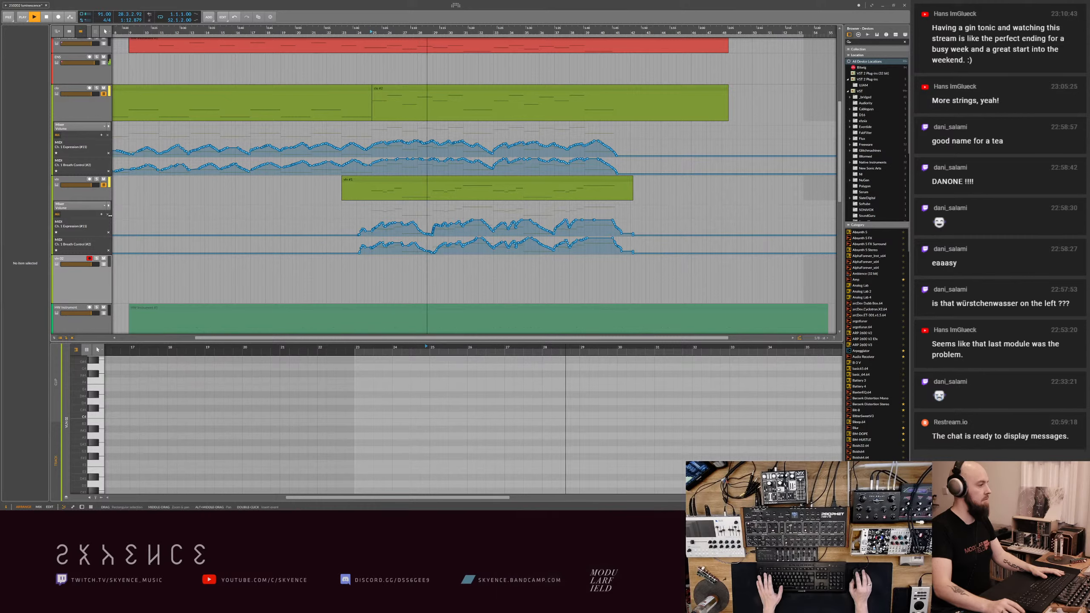
click(97, 286)
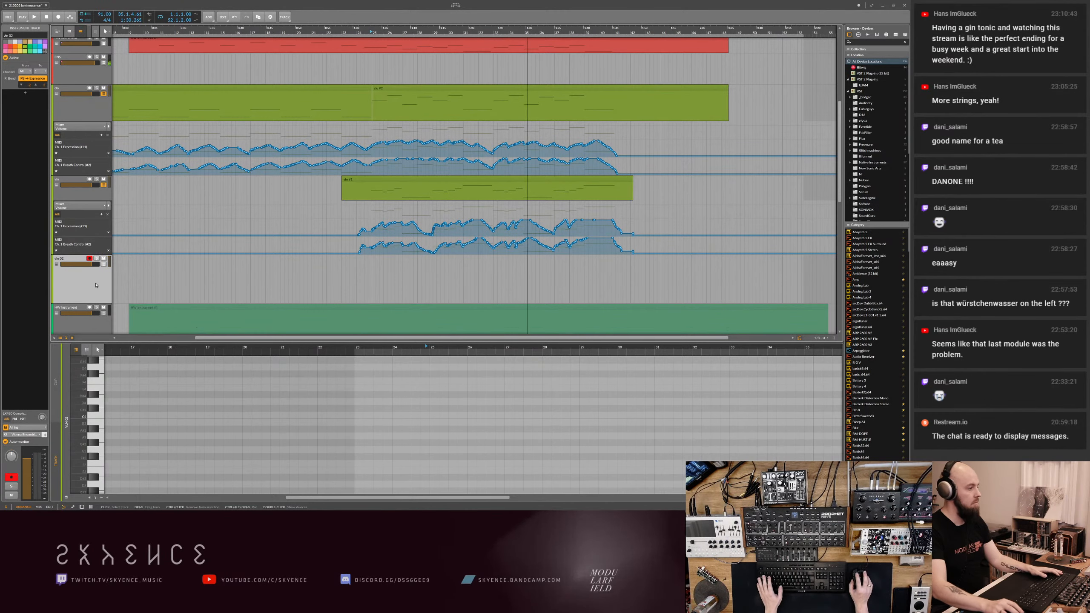
- Check the string tracks' routing and the Kontakt instrument on the vln 02 channel in Vienna Ensemble Pro Server
click(96, 196)
click(90, 117)
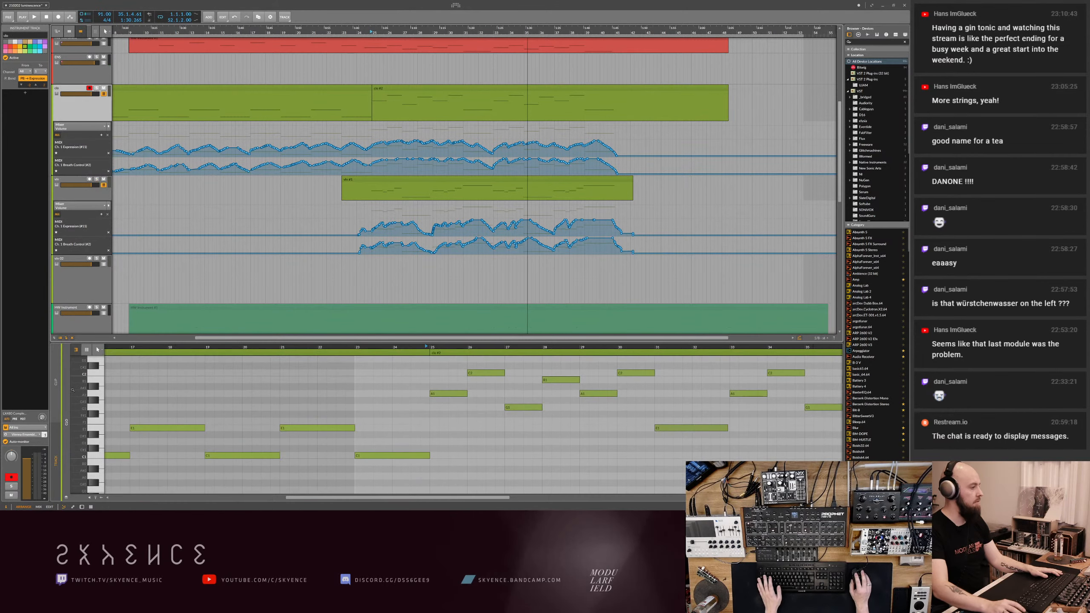
click(82, 75)
click(33, 88)
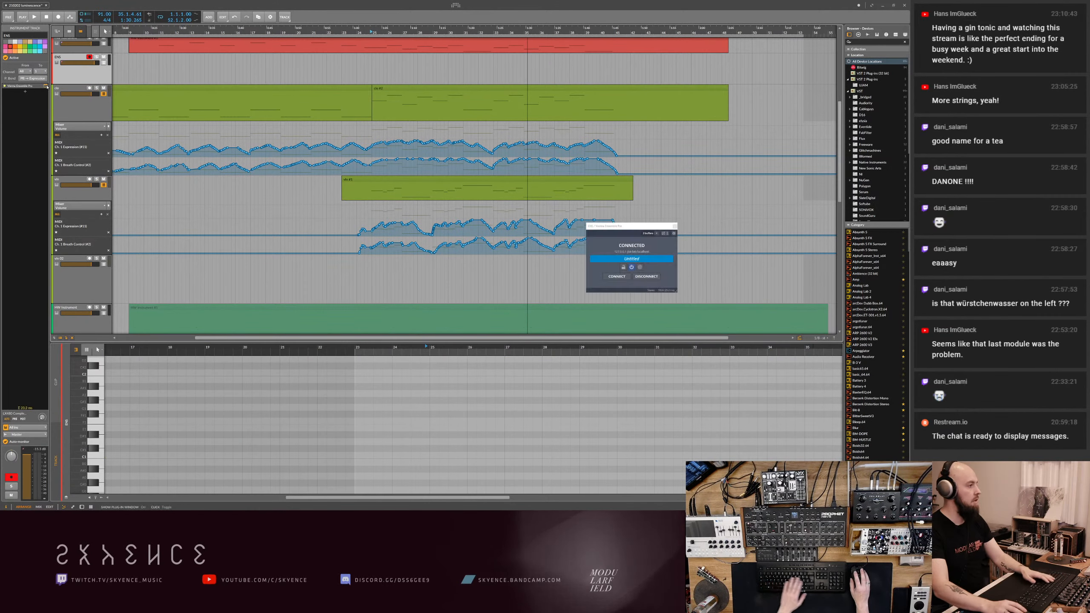
click(476, 278)
key(alt+Tab)
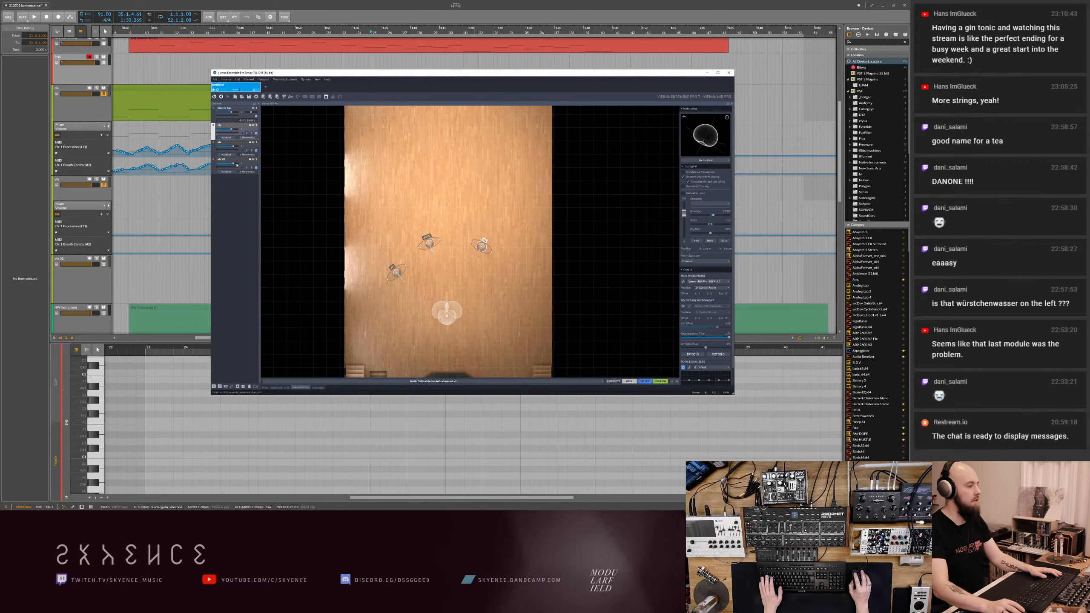
double_click(238, 163)
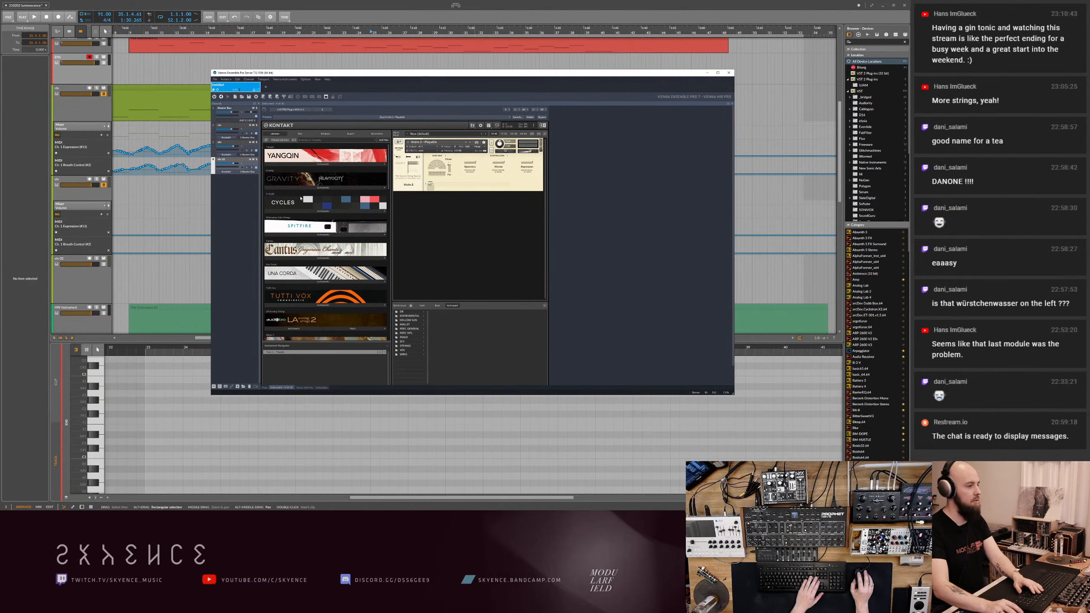
click(710, 73)
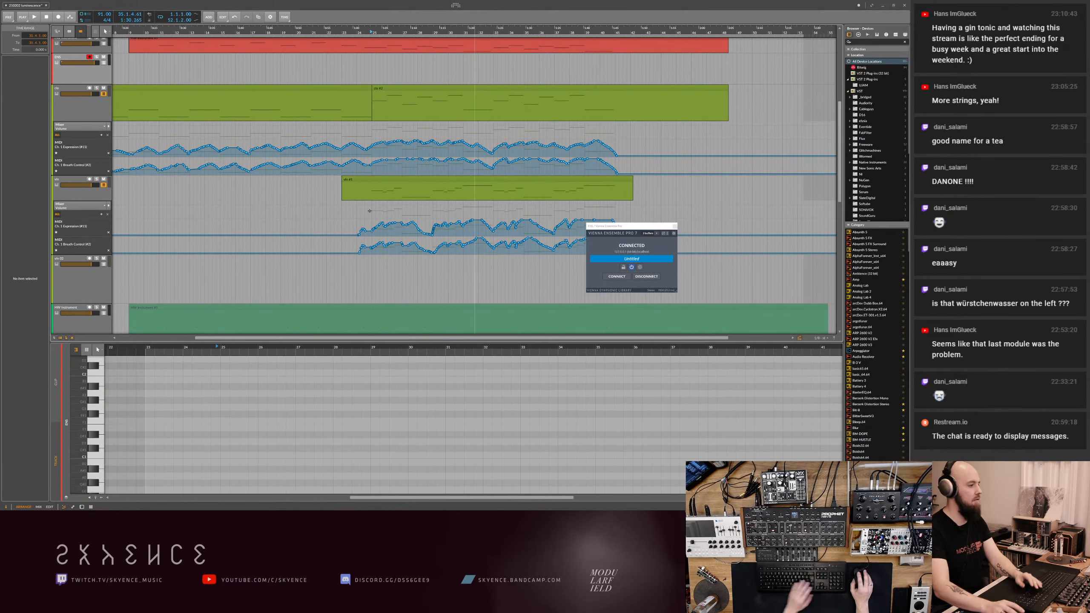
- Record-arm the vln 02 track, rehearse its part over playback, and close the Vienna Ensemble connection window
click(429, 32)
key(space)
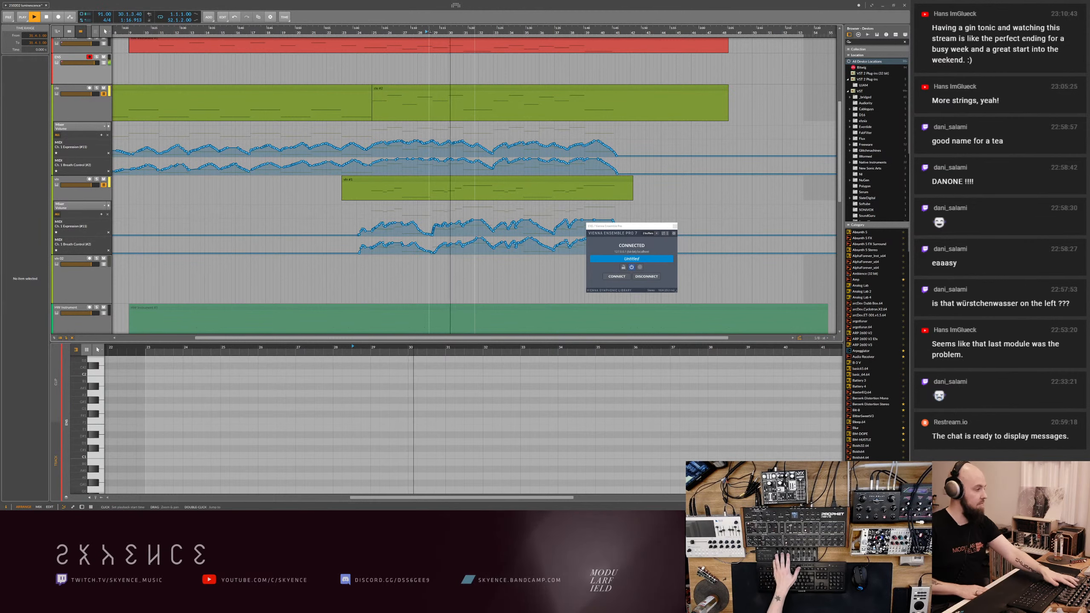
click(90, 259)
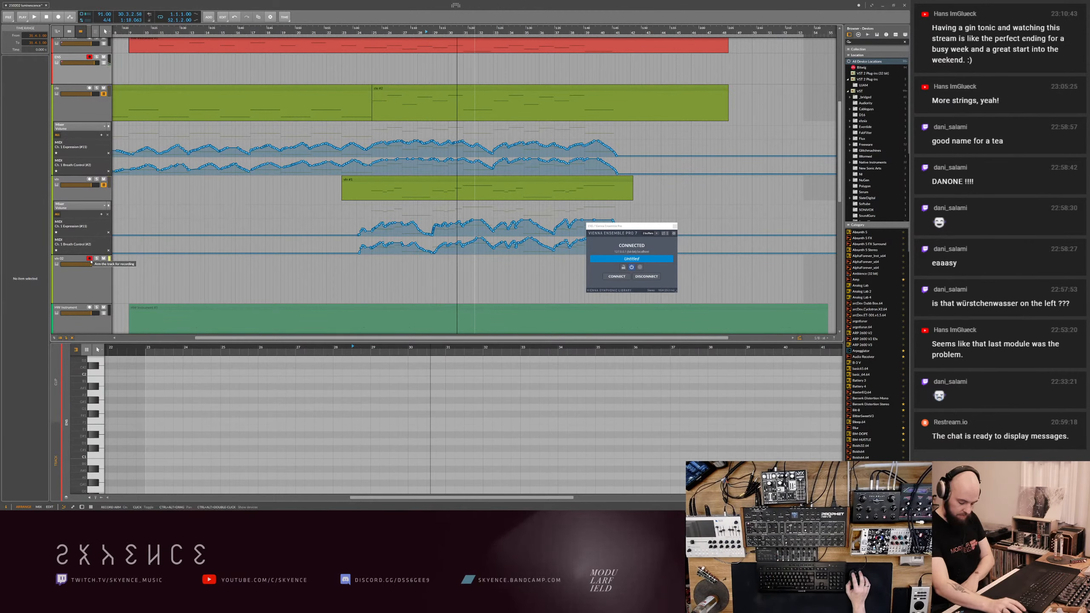
click(432, 31)
key(space)
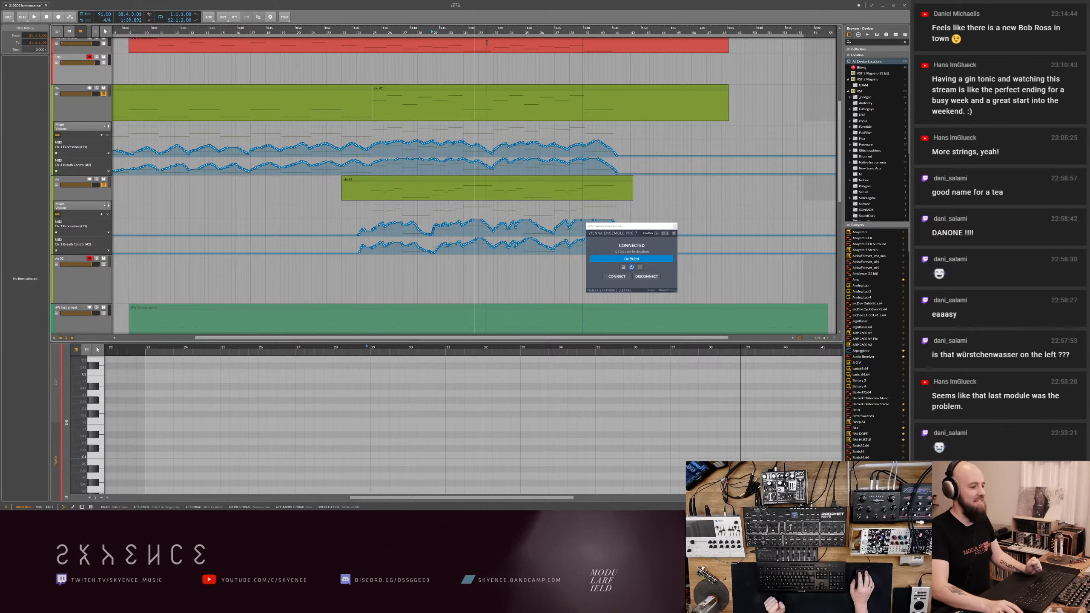
click(674, 226)
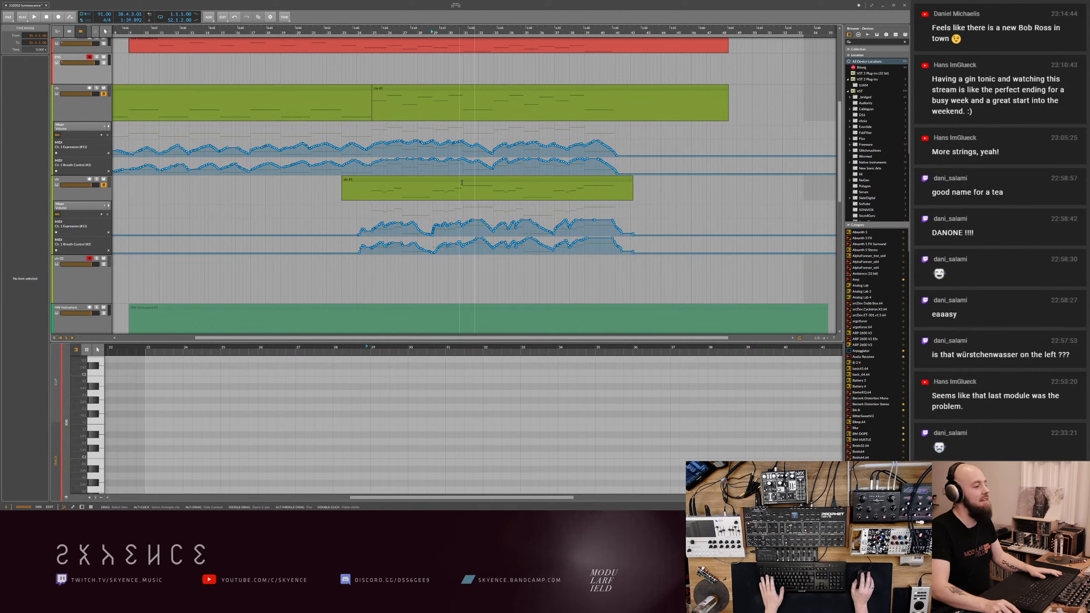
- Examine the long low notes in the existing violin clip
click(449, 198)
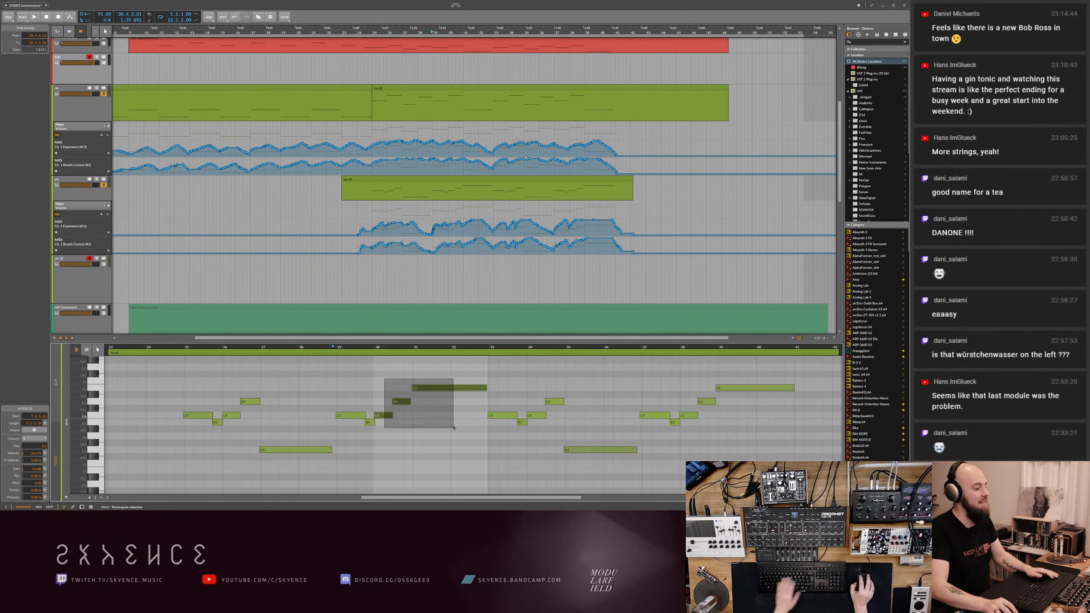
click(616, 450)
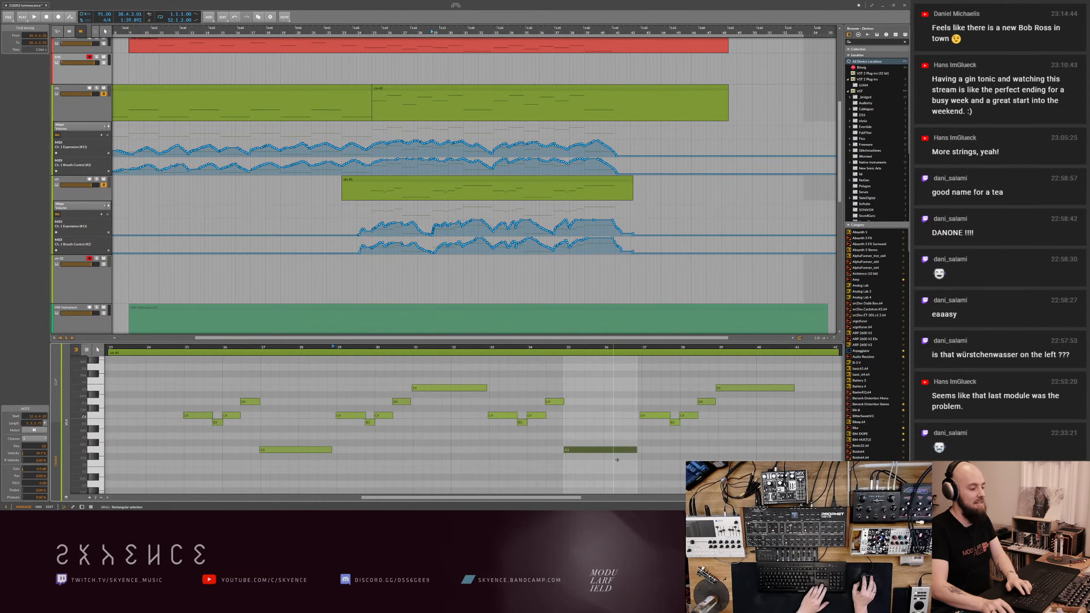
click(327, 450)
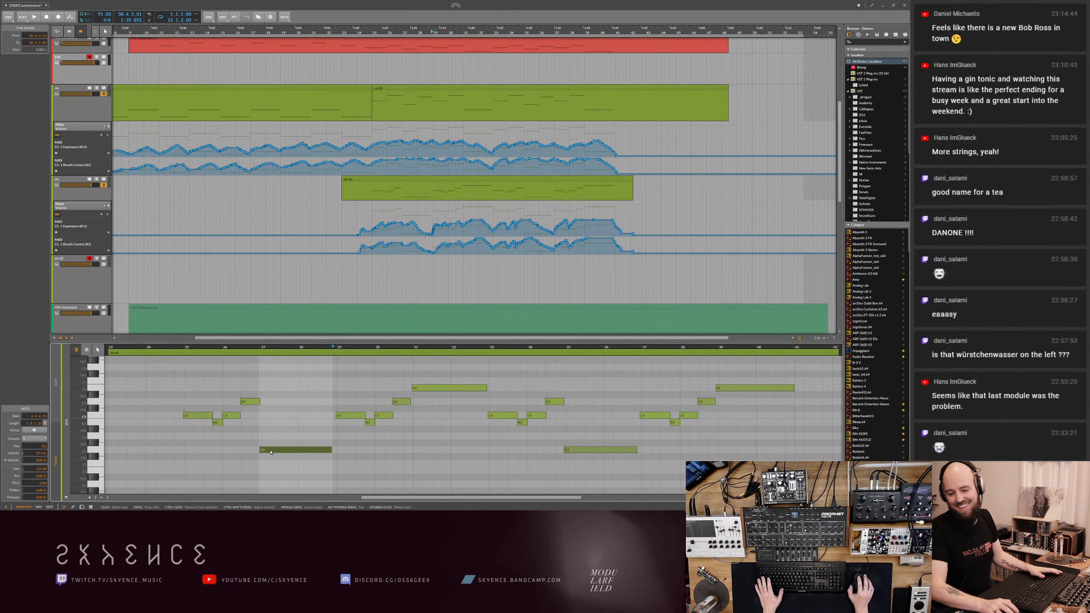
- Select the vln 02 track and rehearse a second violin line over playback from bar 25
click(343, 275)
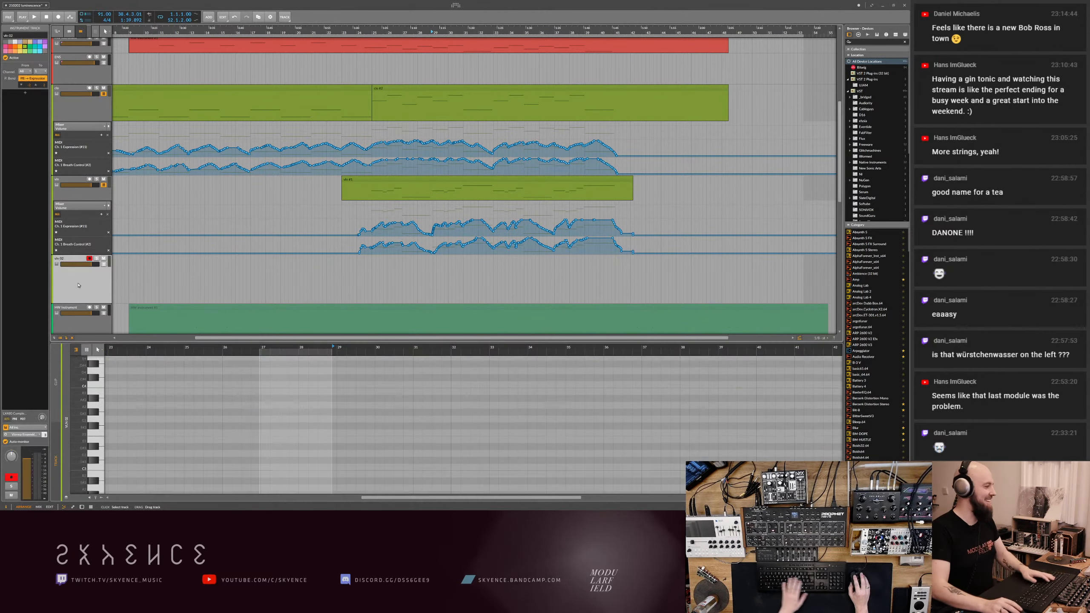
scroll(351, 277, down, 2)
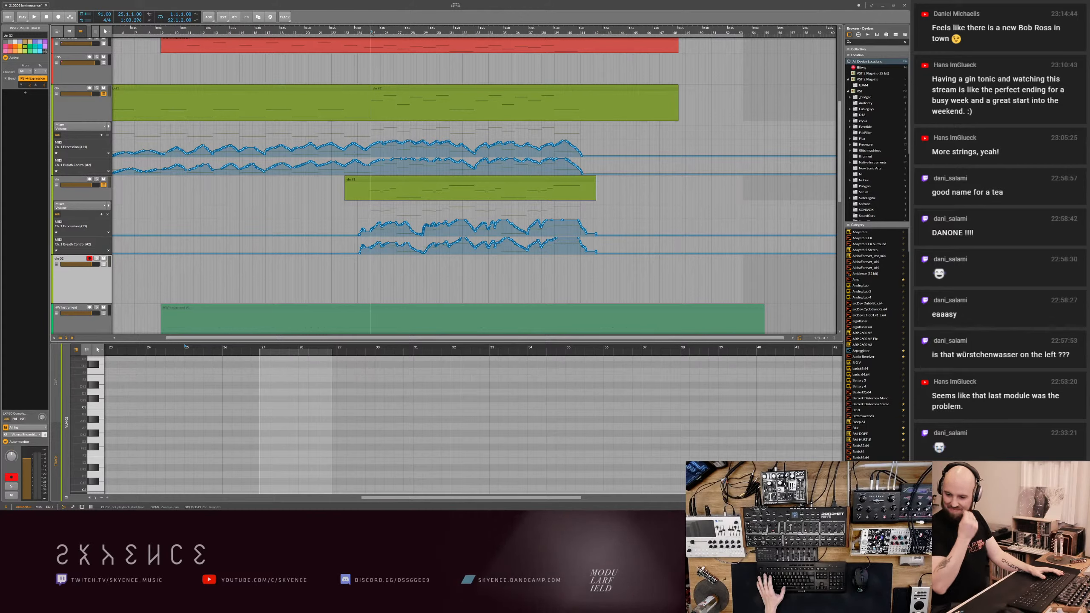
key(space)
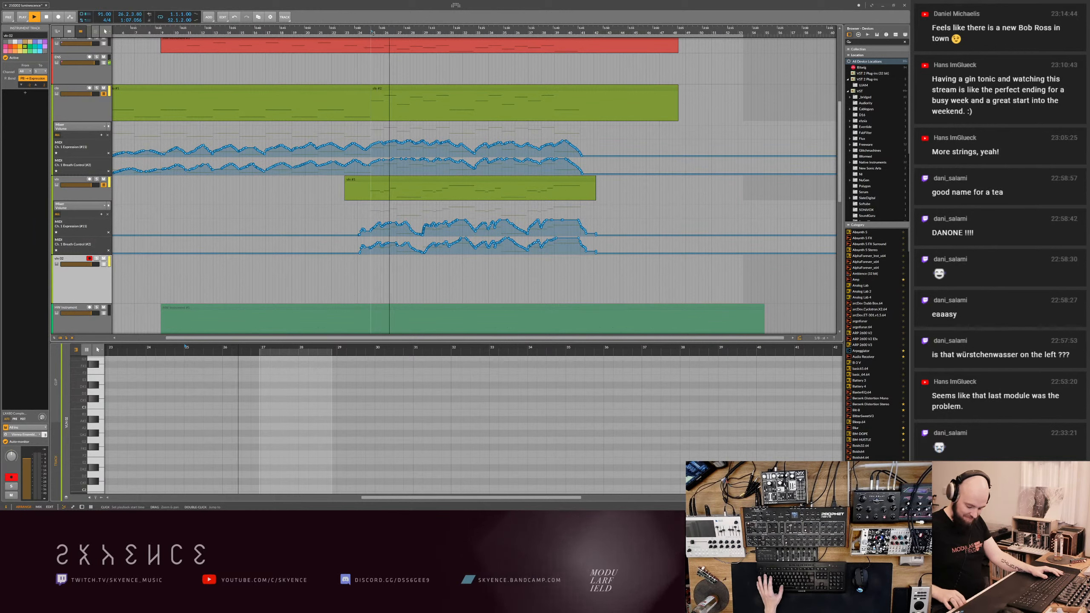
click(372, 33)
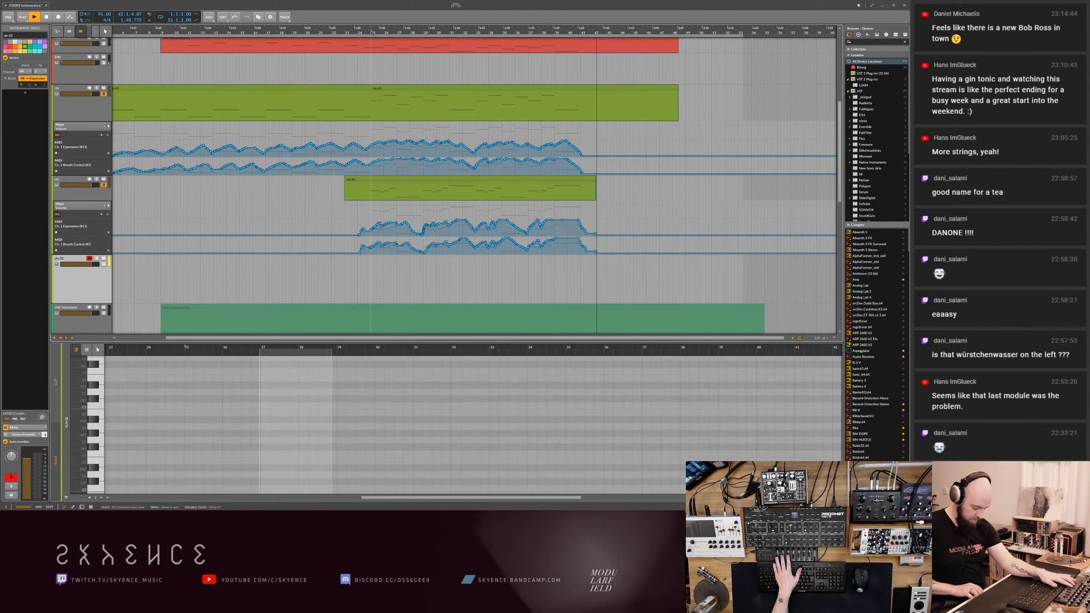
key(space)
key(space)
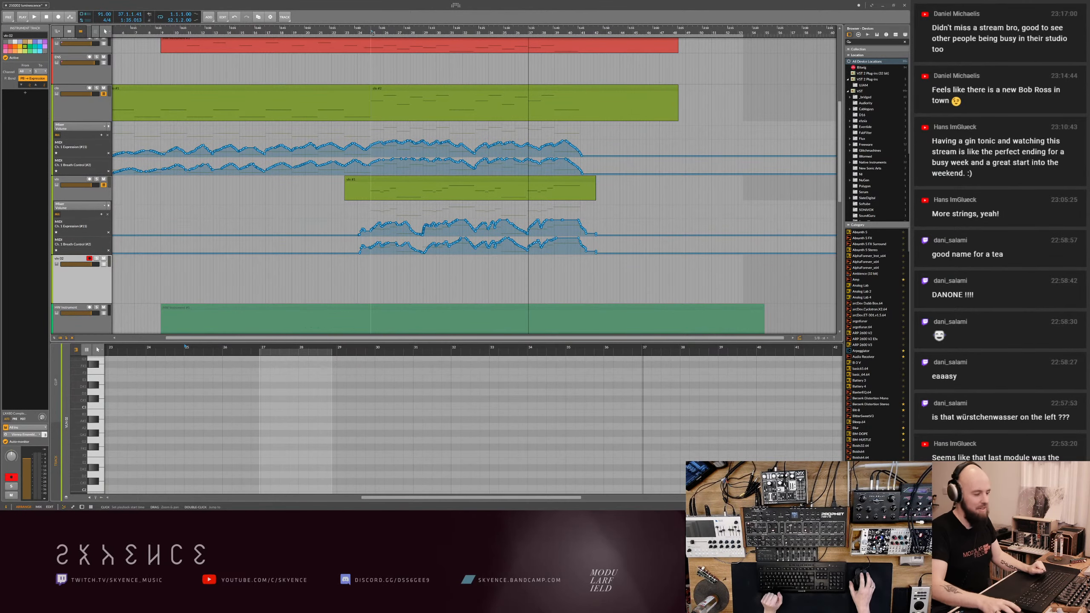
- Set the edit position in the empty vln 02 lane, shortly after the start of the upper string track's second clip
drag(384, 247, 375, 235)
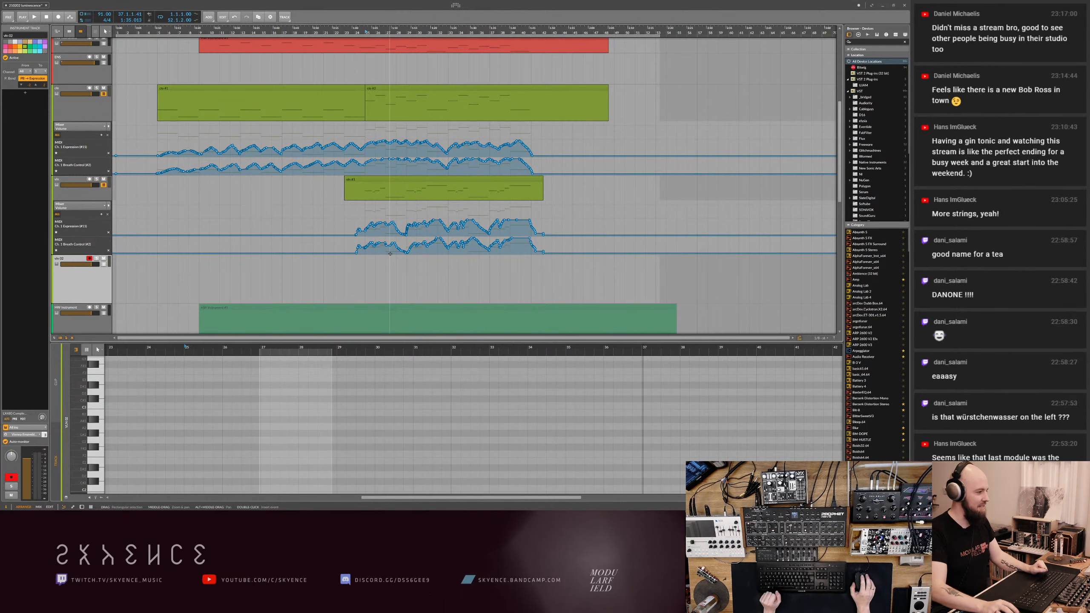
drag(389, 265, 412, 282)
click(361, 276)
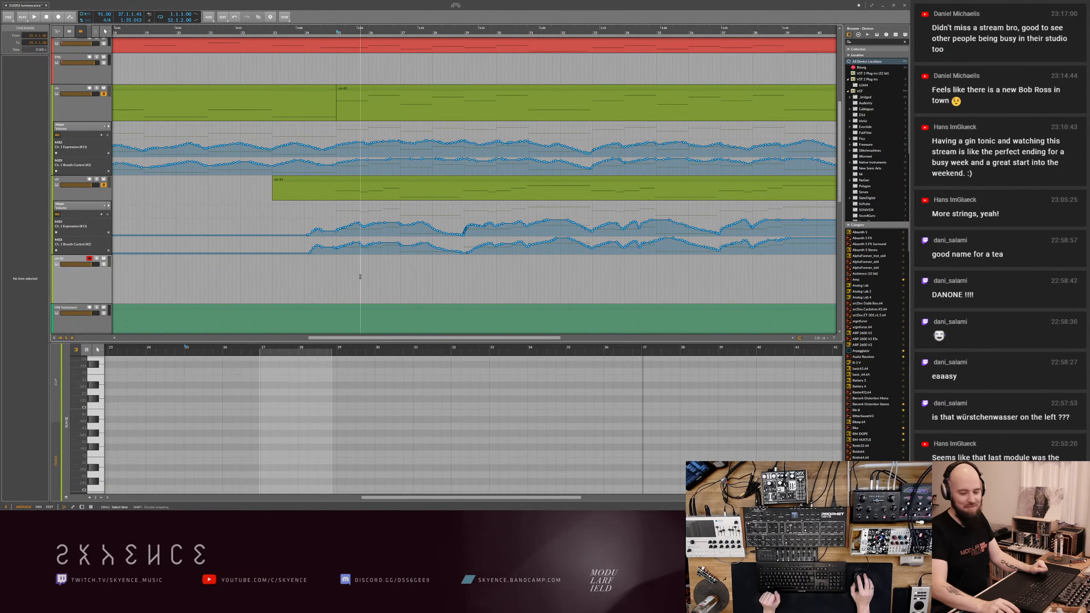
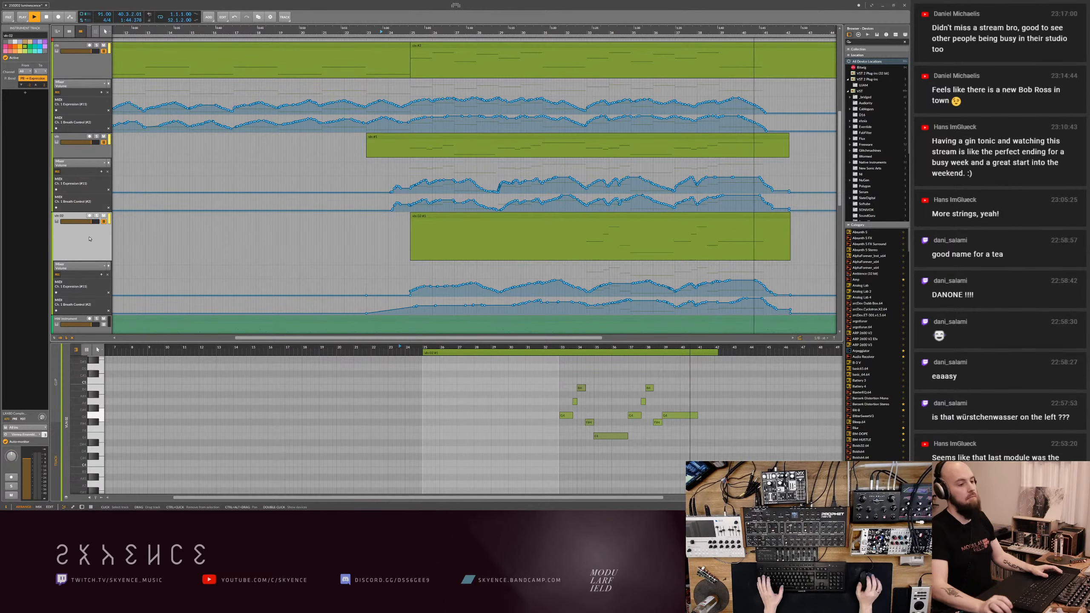
- Save the project, duplicate the violin track above vln 02, and rename the copy vla
key(ctrl+s)
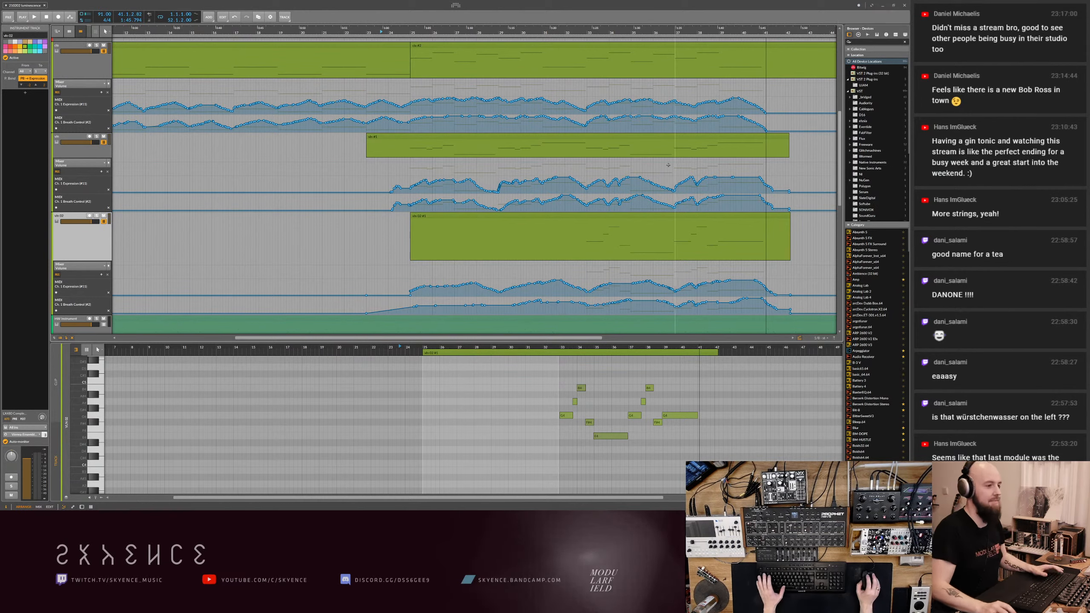
click(585, 151)
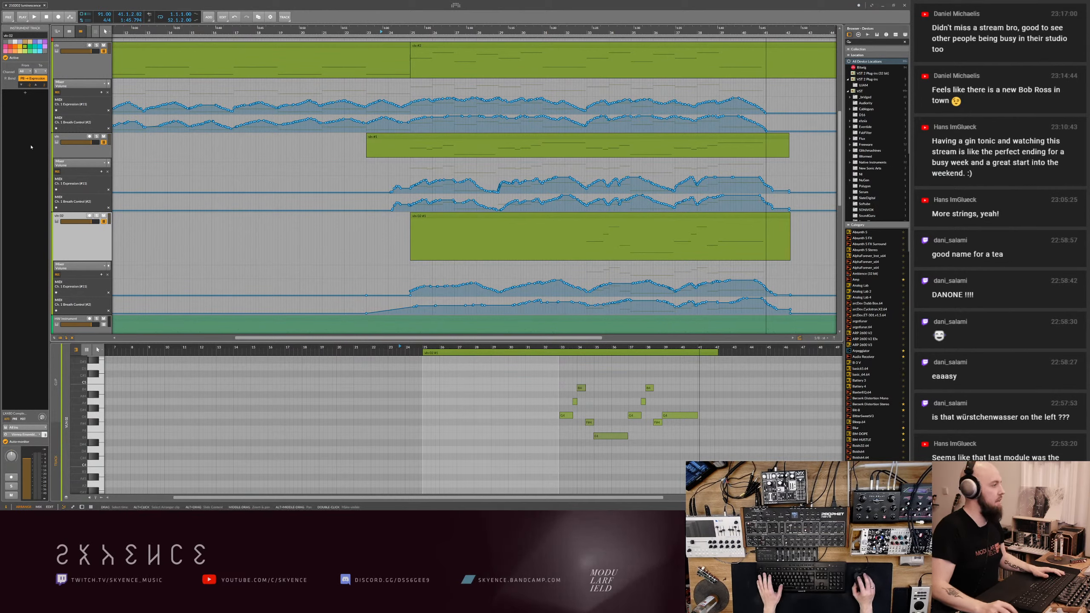
click(80, 154)
key(ctrl+d)
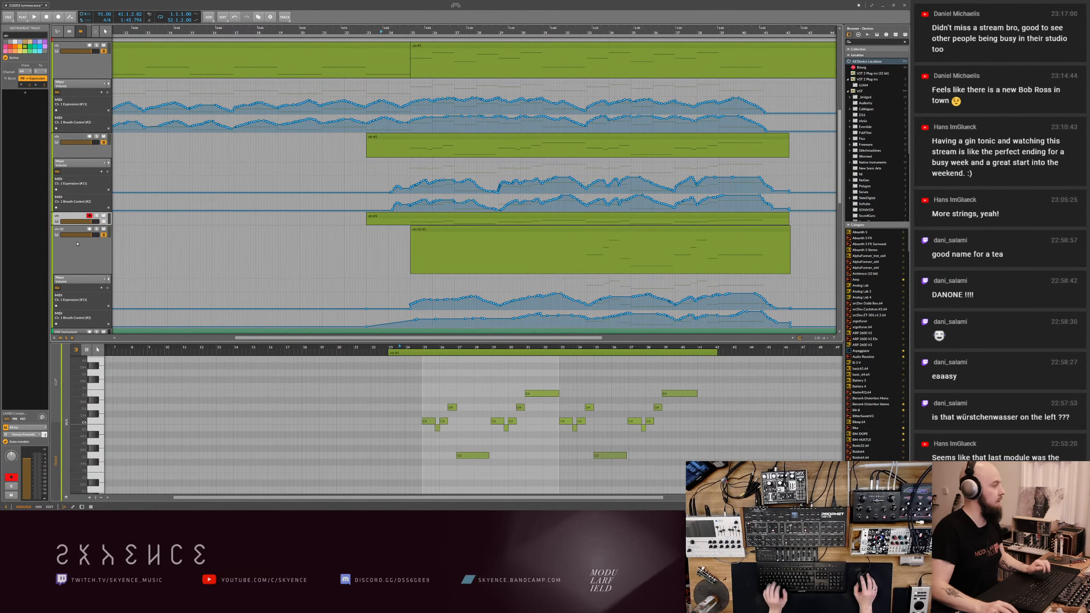
click(17, 35)
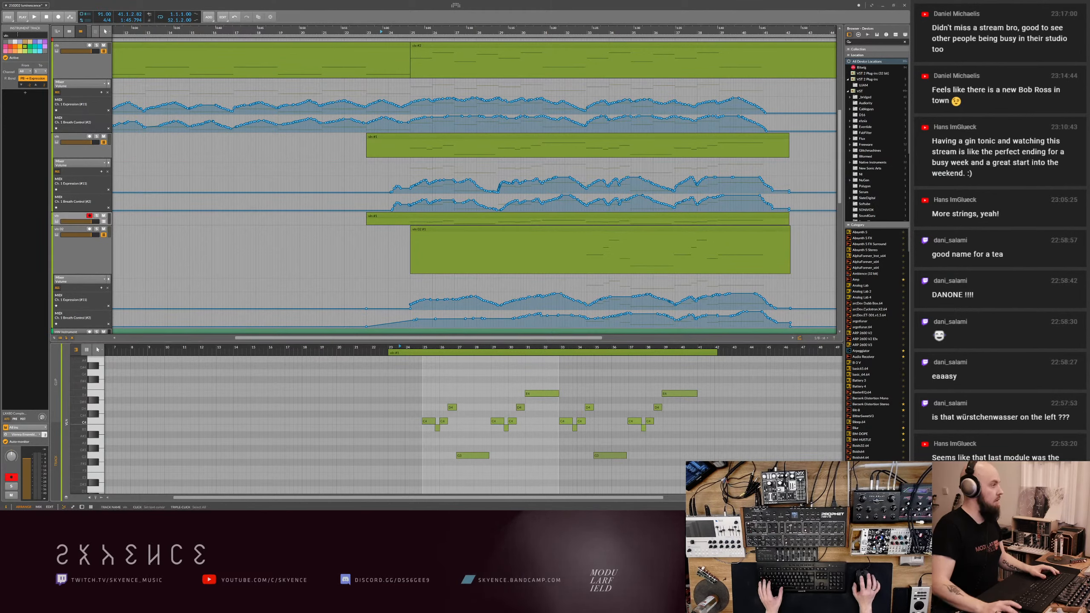
key(BackSpace)
text(a)
key(Return)
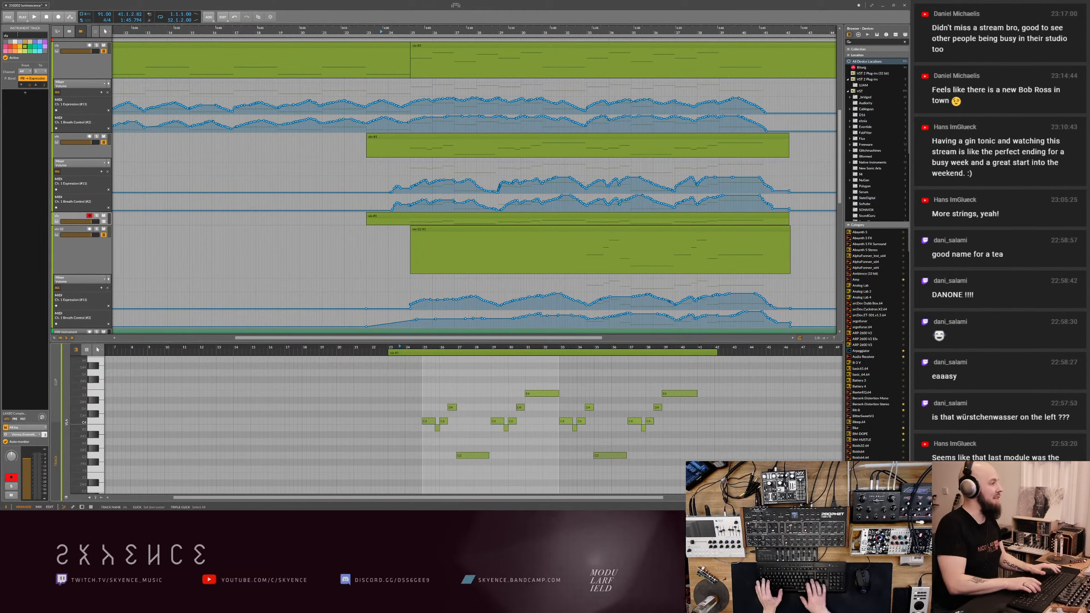
- Delete the first phrase's notes before bar 33 from the vla clip and make the vla track taller
double_click(394, 217)
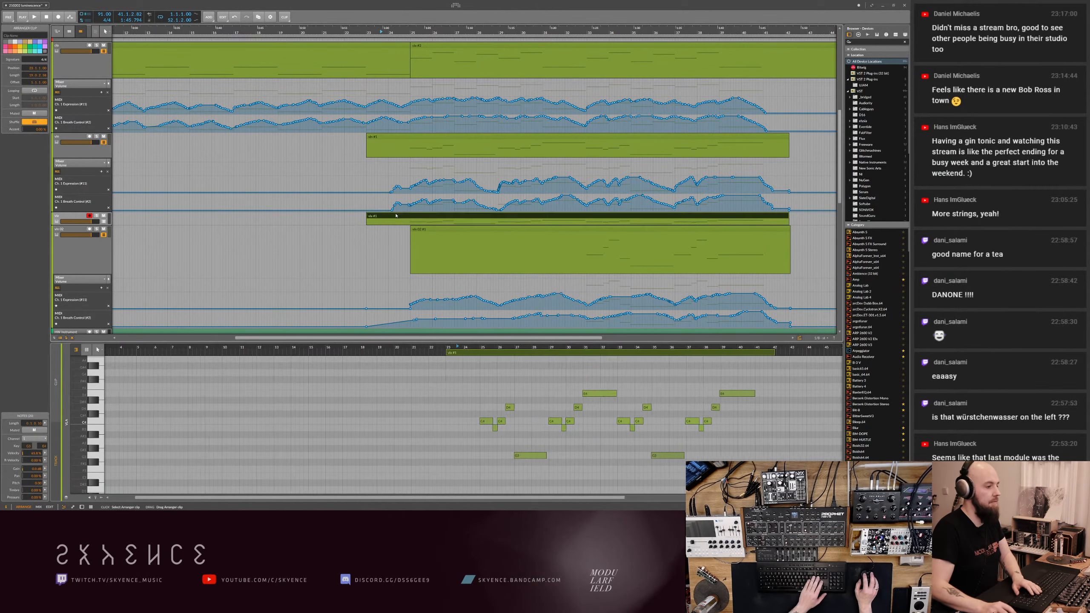
scroll(472, 387, down, 2)
drag(283, 379, 484, 486)
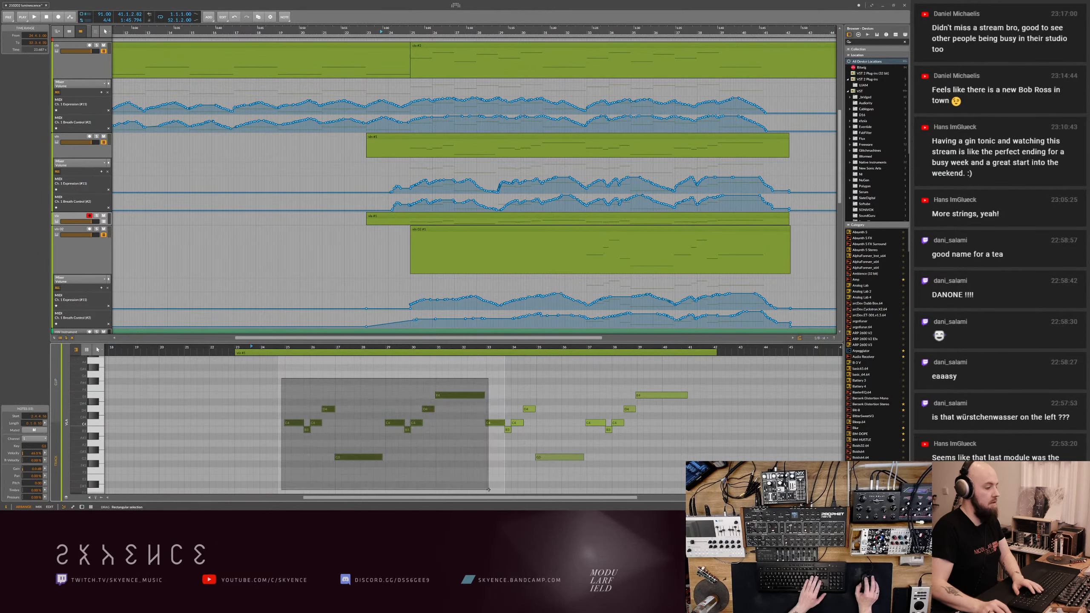
key(Delete)
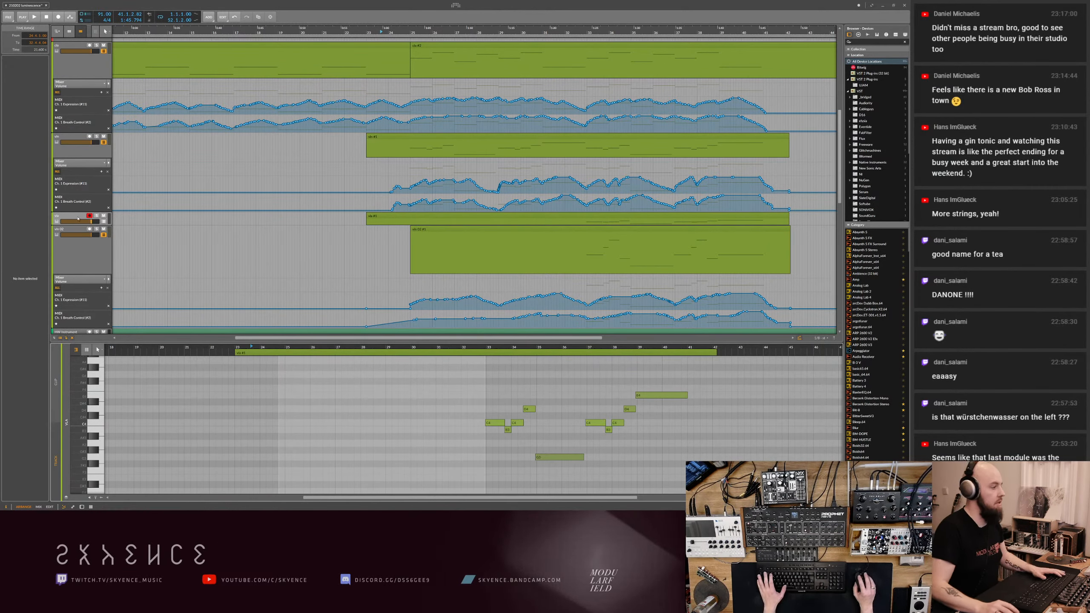
drag(78, 225, 77, 254)
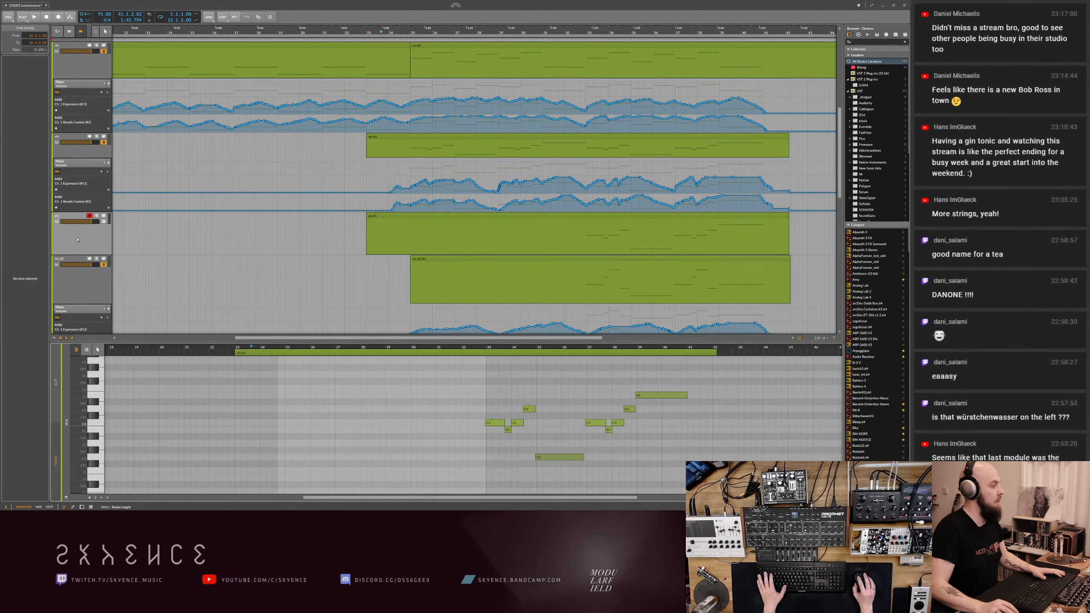
- Open the Vienna Ensemble Pro plug-in on the track above the strings and switch to the Vienna Ensemble Pro server
click(75, 69)
scroll(75, 79, up, 2)
click(74, 79)
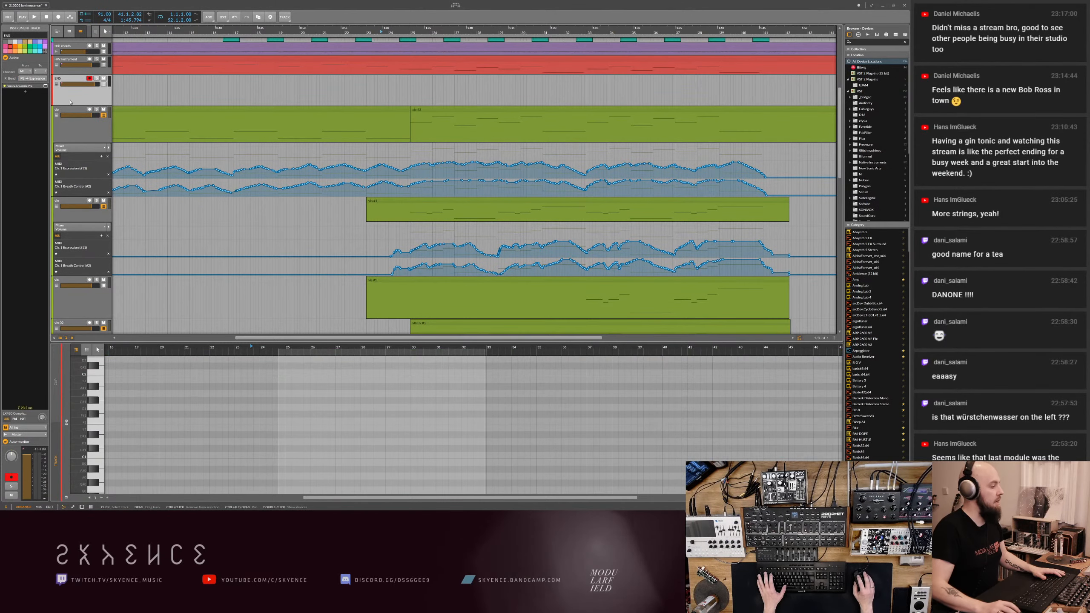
key(d)
click(70, 486)
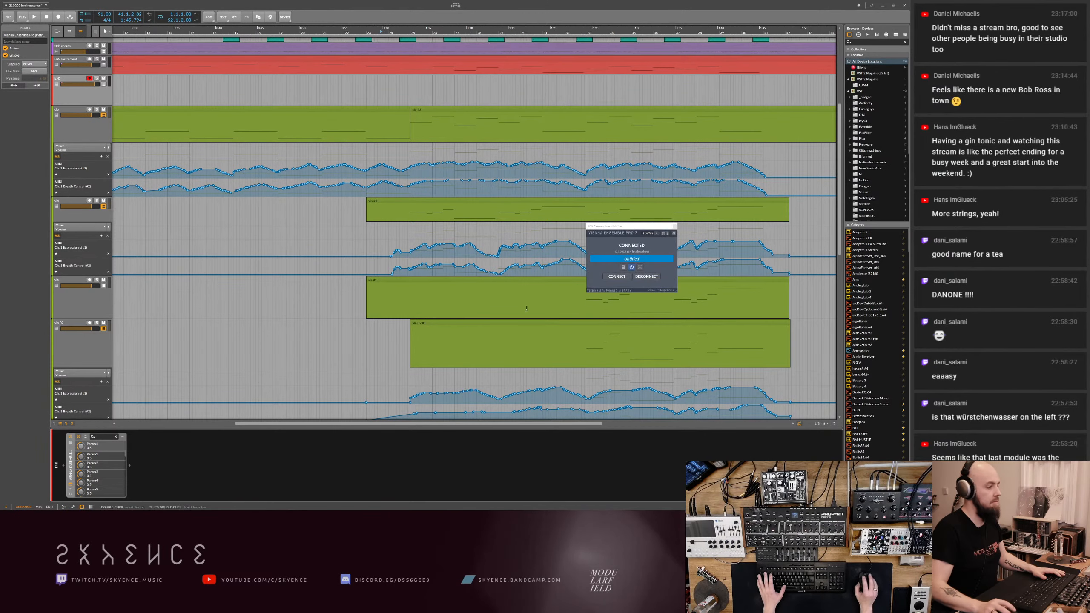
key(alt+Tab)
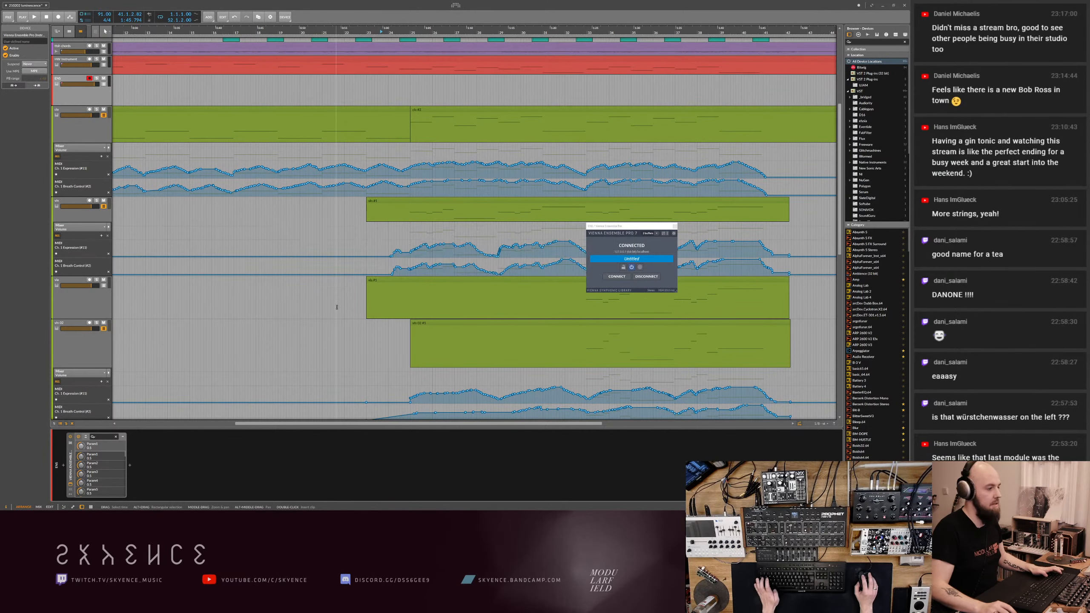
key(alt+Tab)
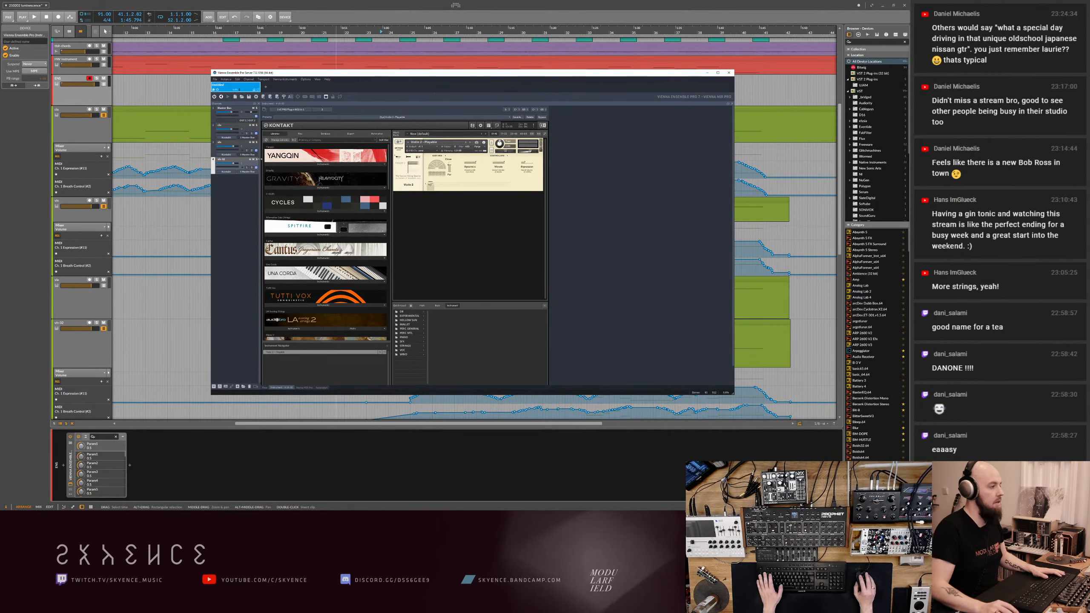
- Duplicate the last string channel, vln 02, in the server and name the new channel vla
right_click(231, 162)
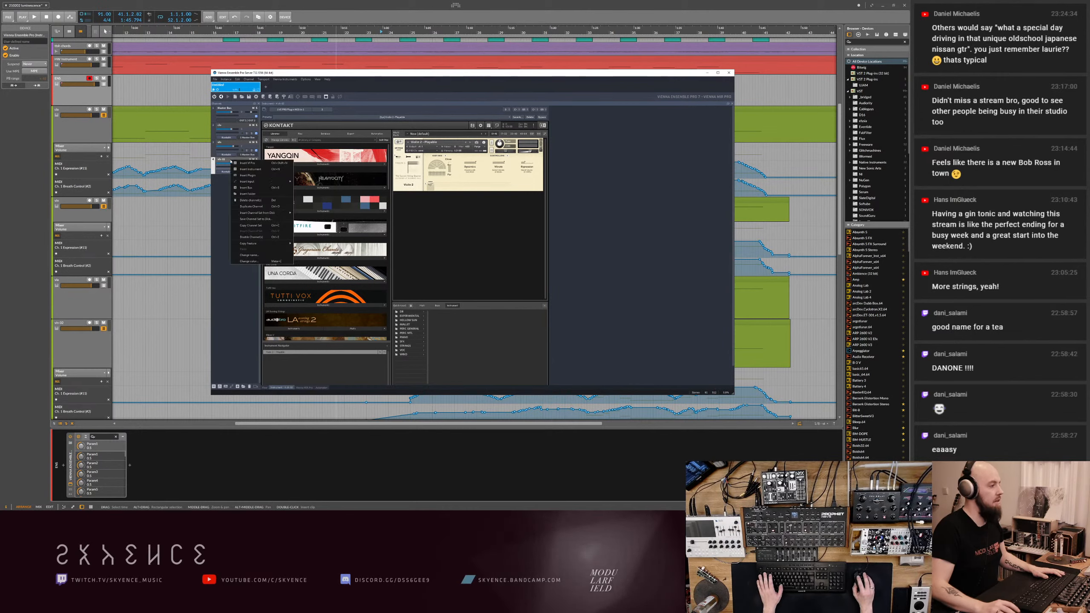
click(248, 207)
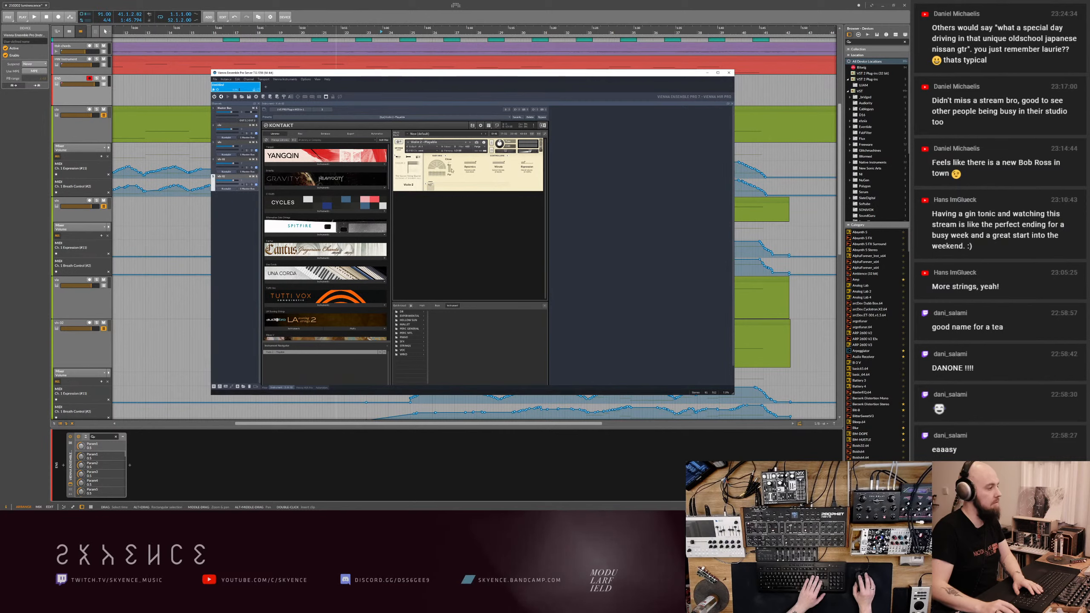
double_click(225, 176)
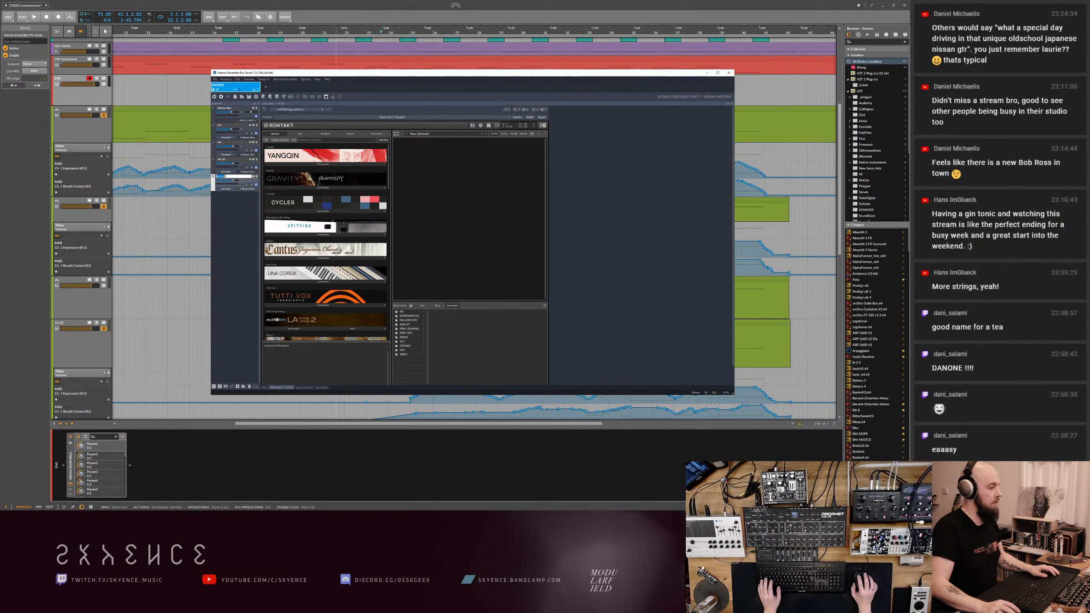
text(vla)
key(Return)
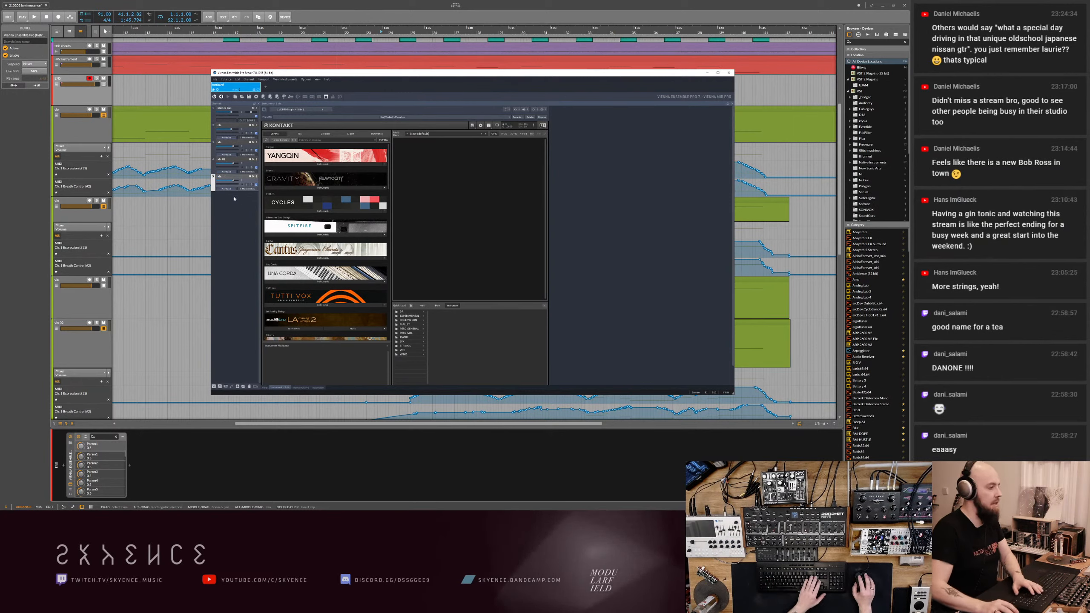
- Load the playable viola patch from the Spitfire string quartet folder into the vla channel's Kontakt and save
click(405, 346)
click(444, 316)
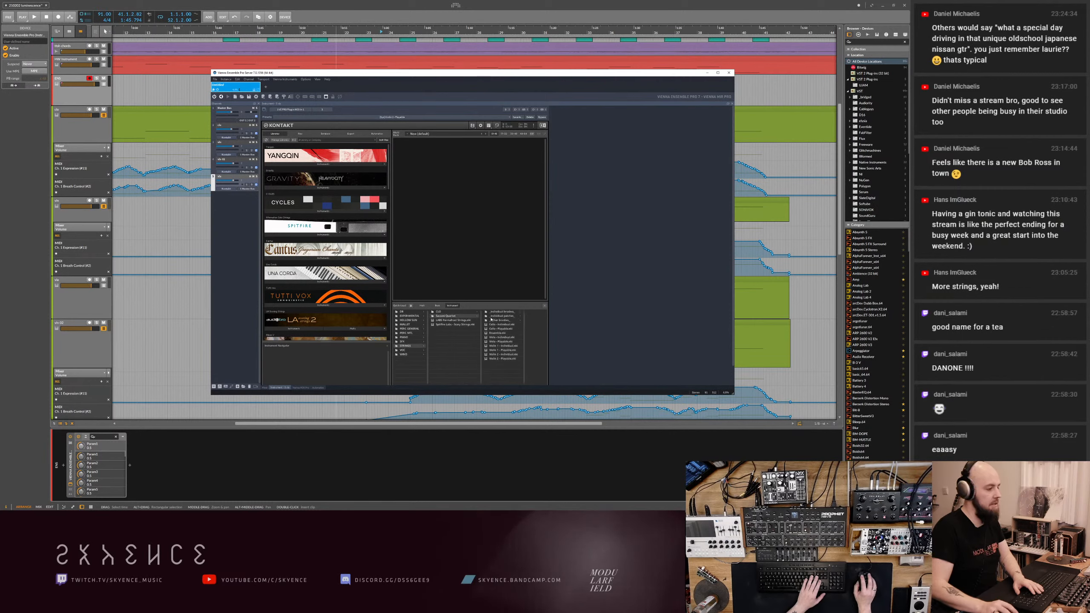
key(ctrl+s)
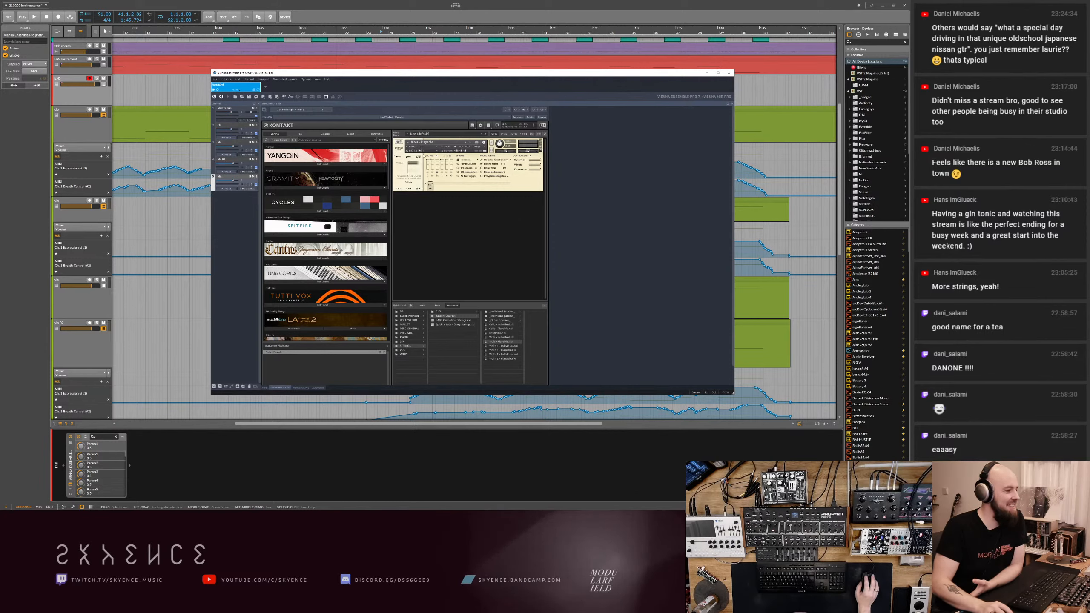
key(ctrl+s)
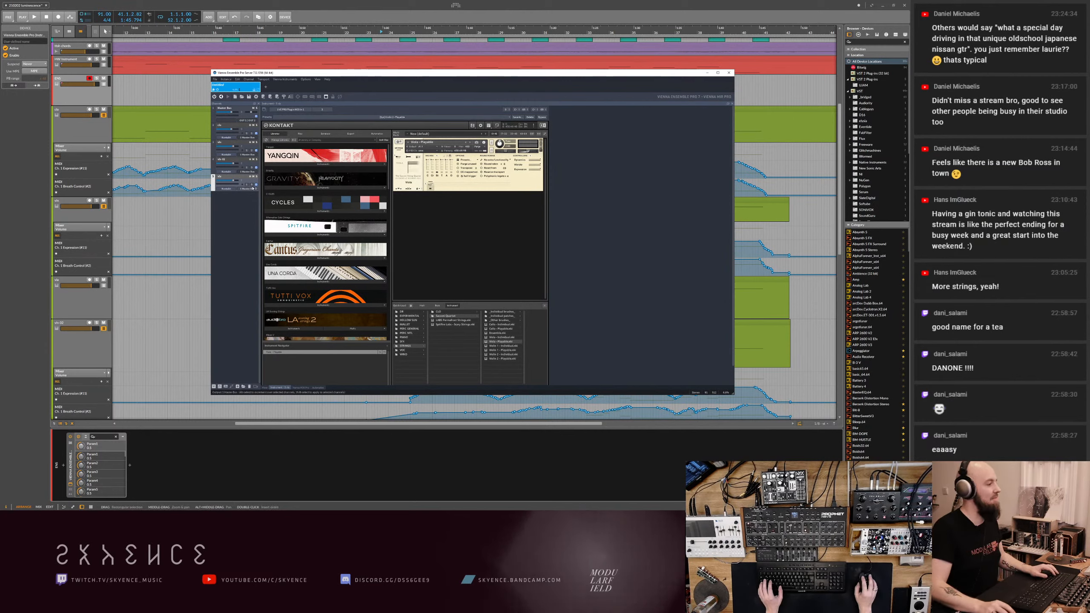
- Switch back to the arrangement and transpose all notes in the vla clip down one octave
click(79, 288)
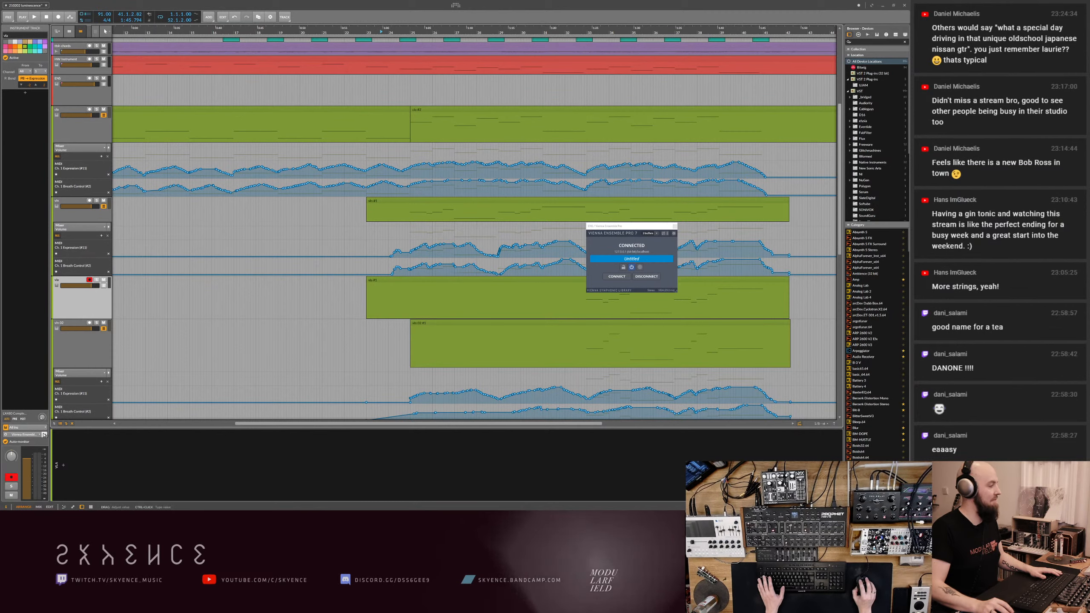
double_click(486, 298)
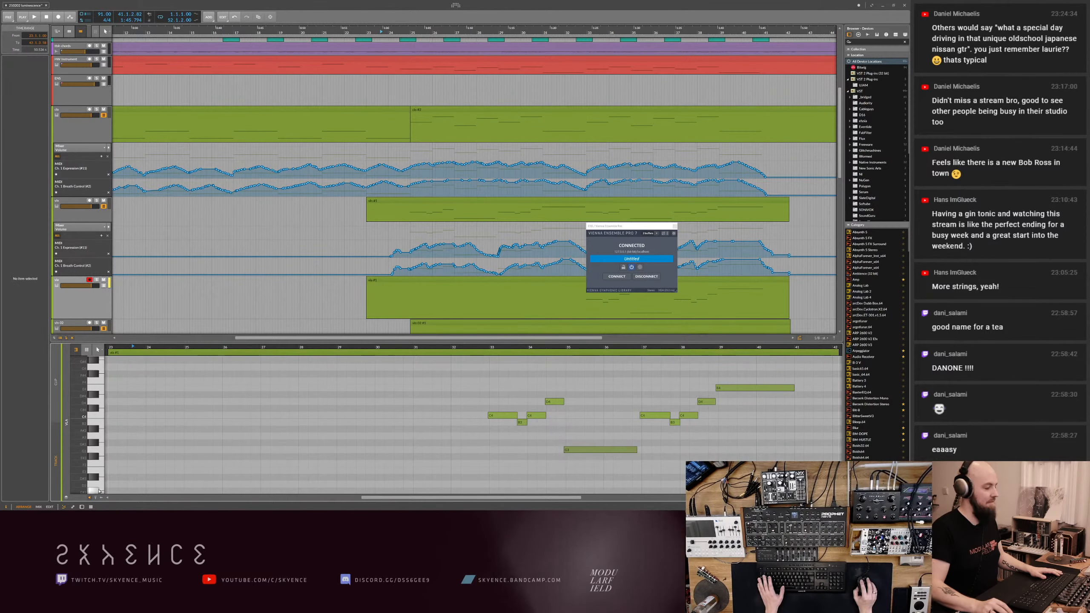
scroll(99, 491, down, 3)
scroll(102, 462, down, 2)
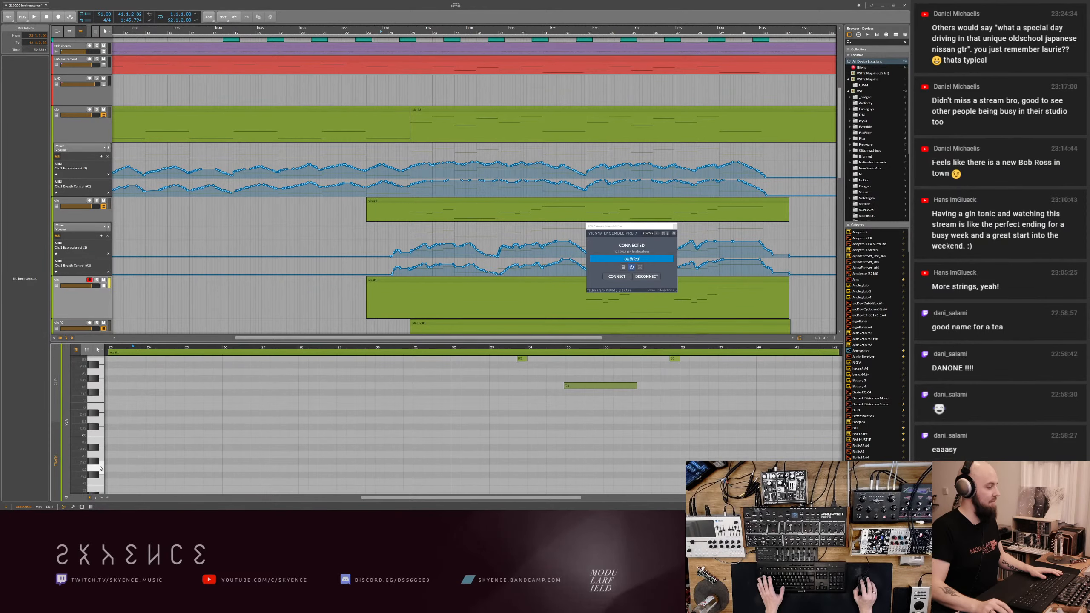
scroll(382, 457, up, 3)
click(411, 450)
key(ctrl+a)
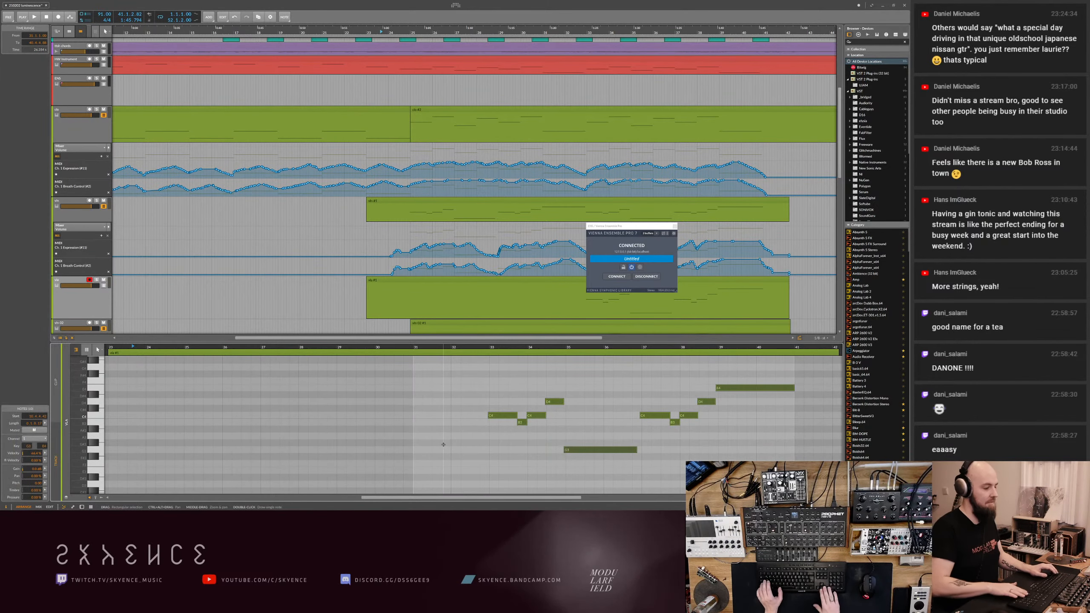
key(shift+Down)
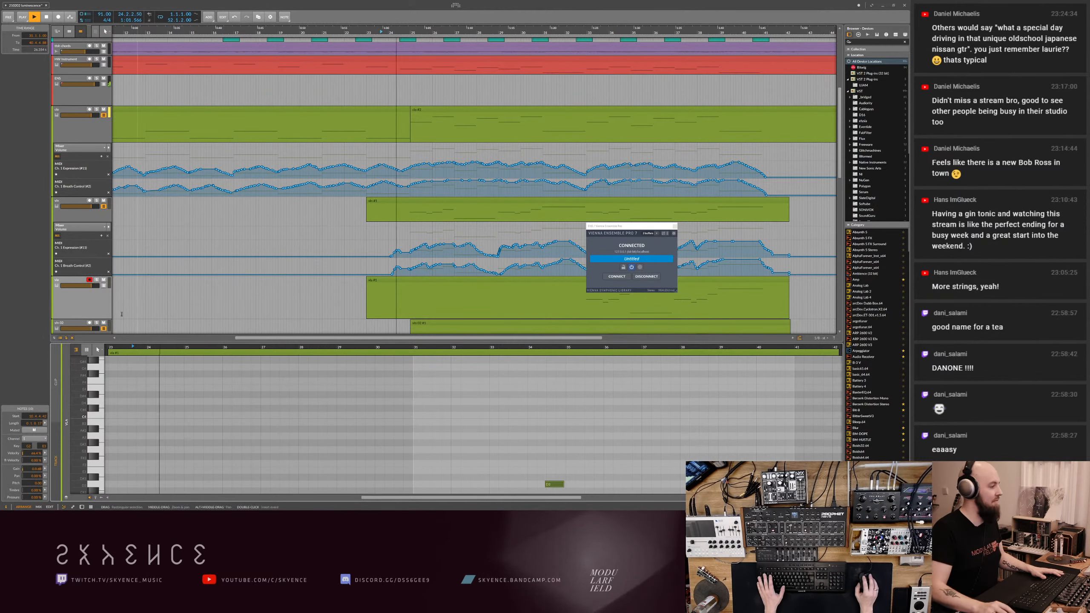
- Show the MIR stage in the server during playback and spread the viola and outermost string player into an arc facing the microphone
click(93, 307)
key(alt+Tab)
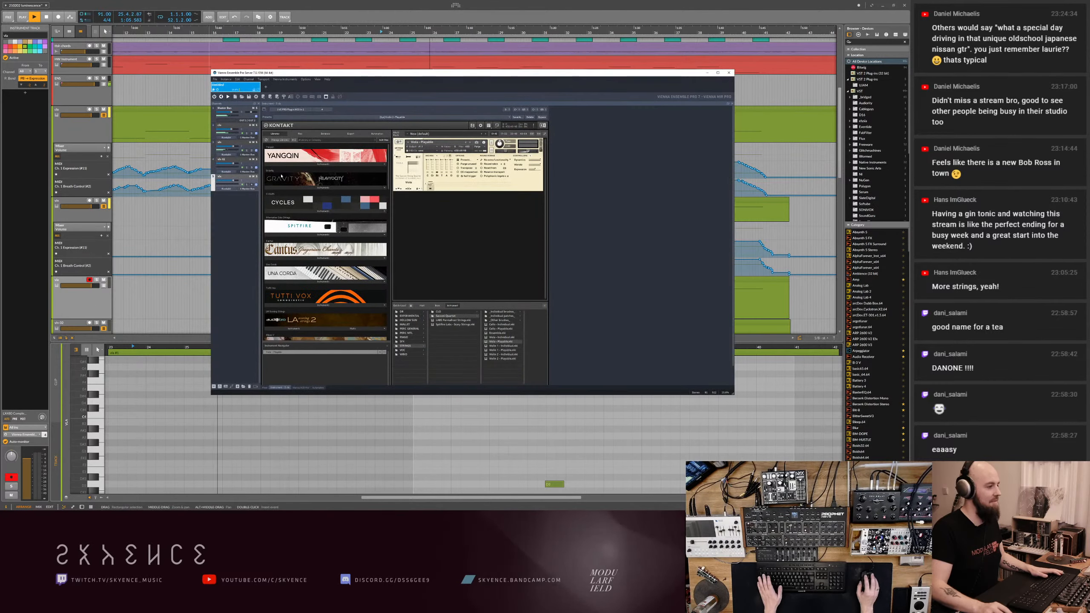
click(306, 388)
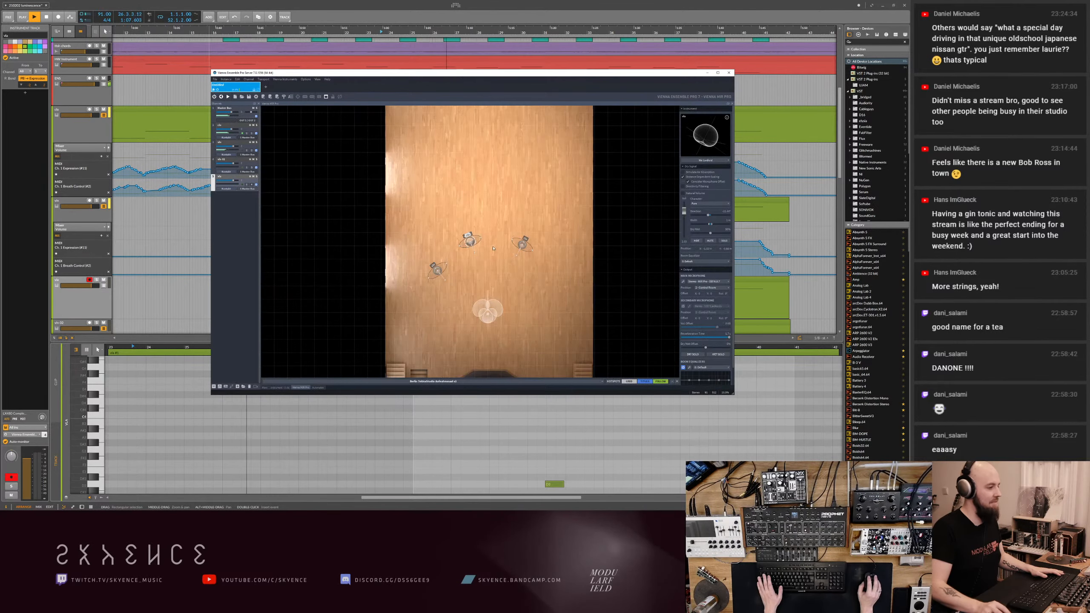
mouse_move(522, 245)
mouse_down()
mouse_move(531, 258)
mouse_move(506, 244)
mouse_move(533, 263)
mouse_up()
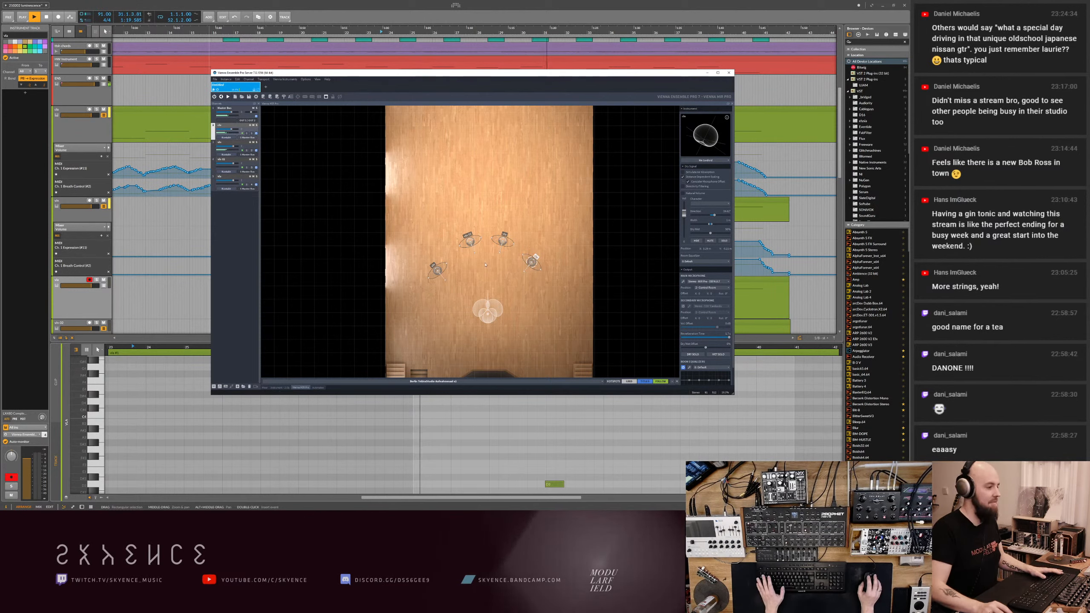
- Nudge the first violin's position on the MIR stage and fine-tune its channel level
click(440, 275)
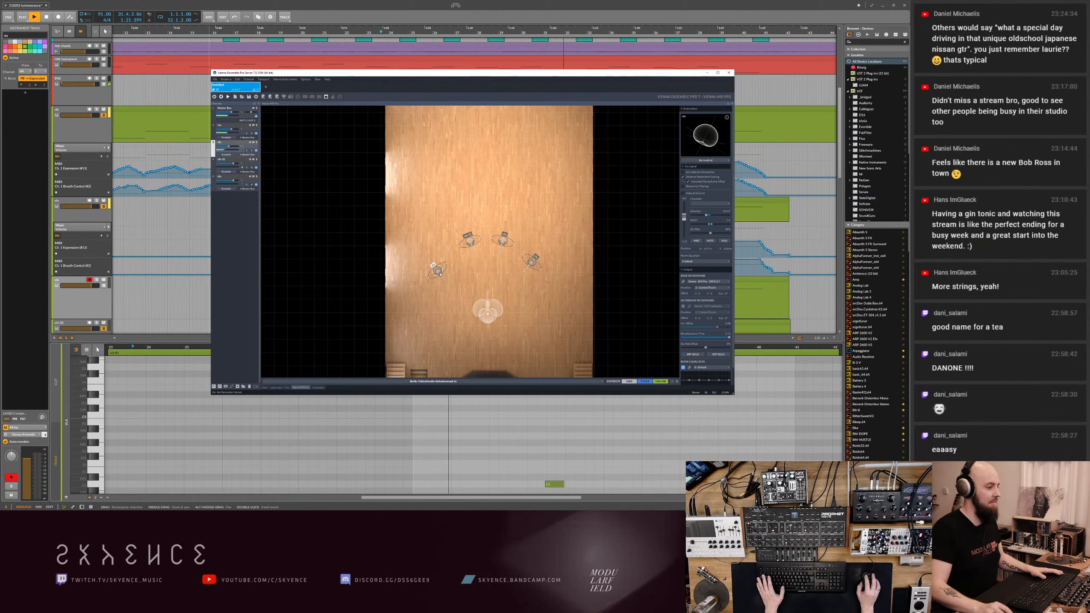
drag(442, 271, 450, 278)
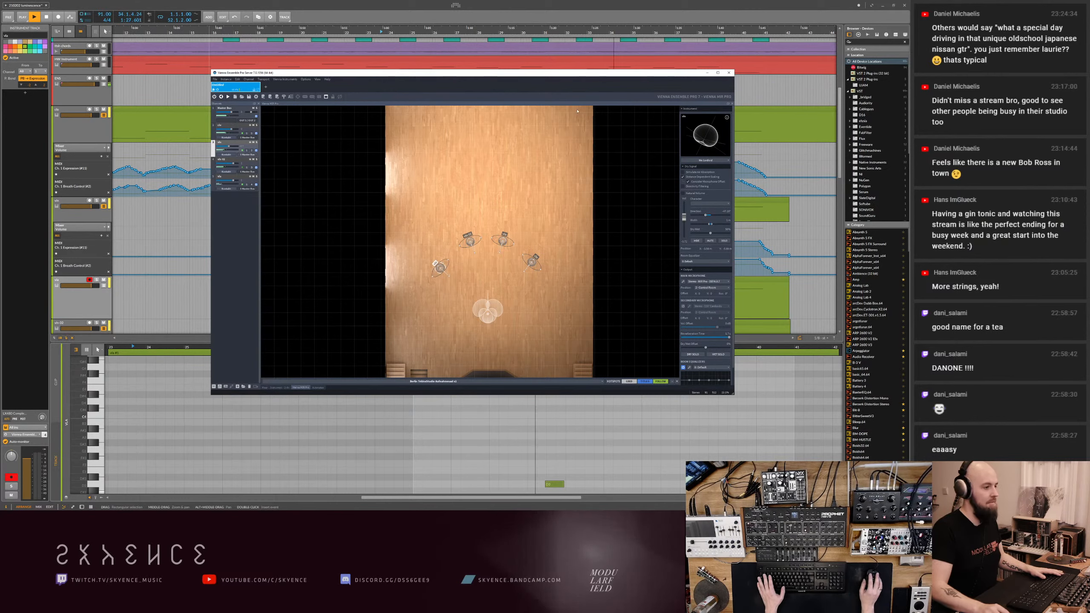
drag(230, 148, 231, 149)
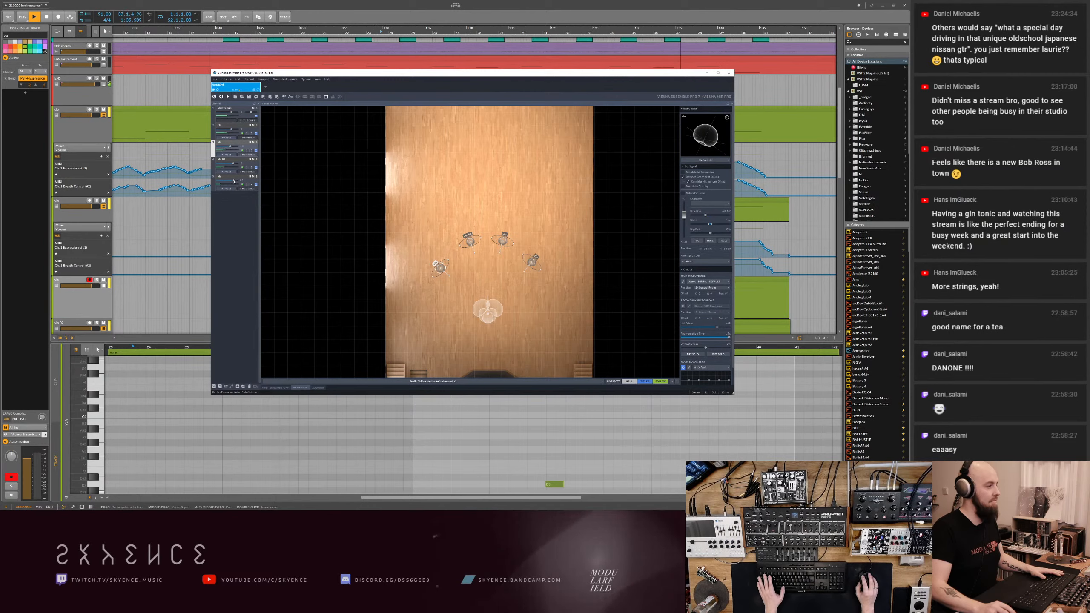
- Keep the server instances connected and save the server project under a new file name in the current track's own folder
click(727, 73)
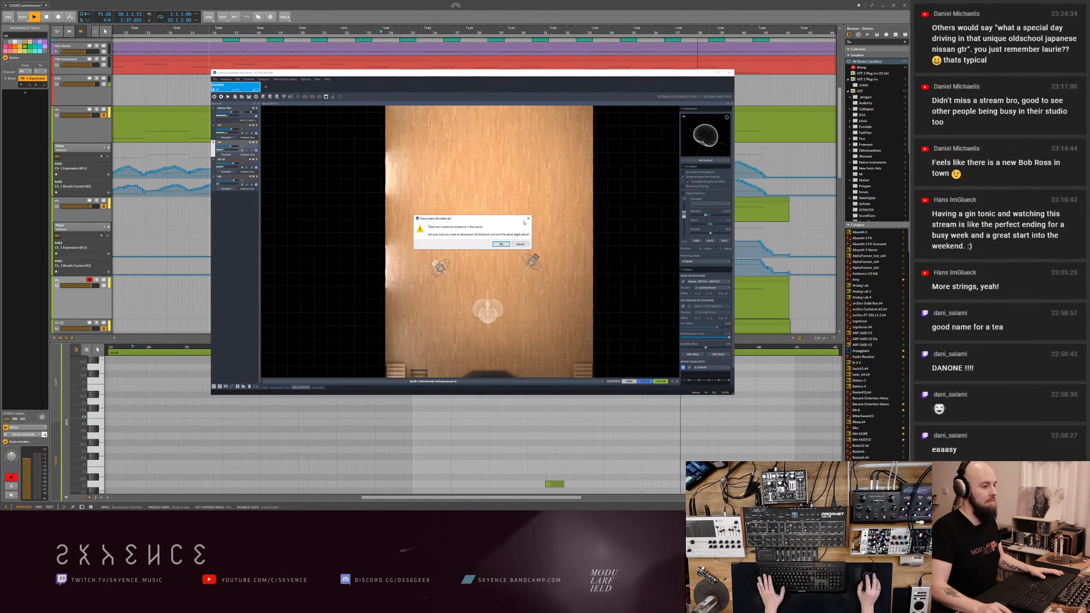
click(520, 244)
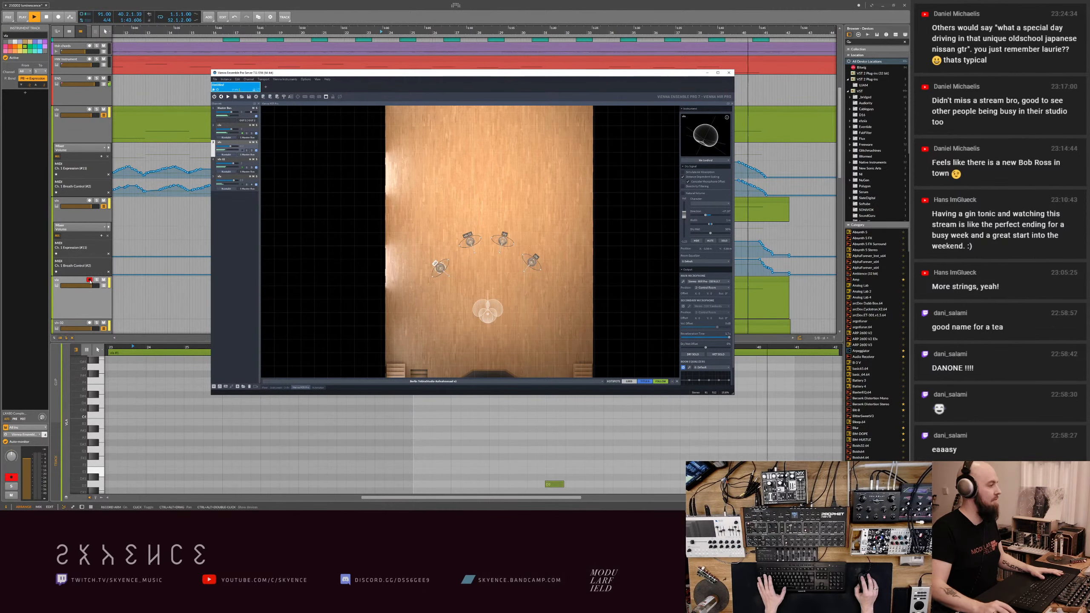
click(215, 79)
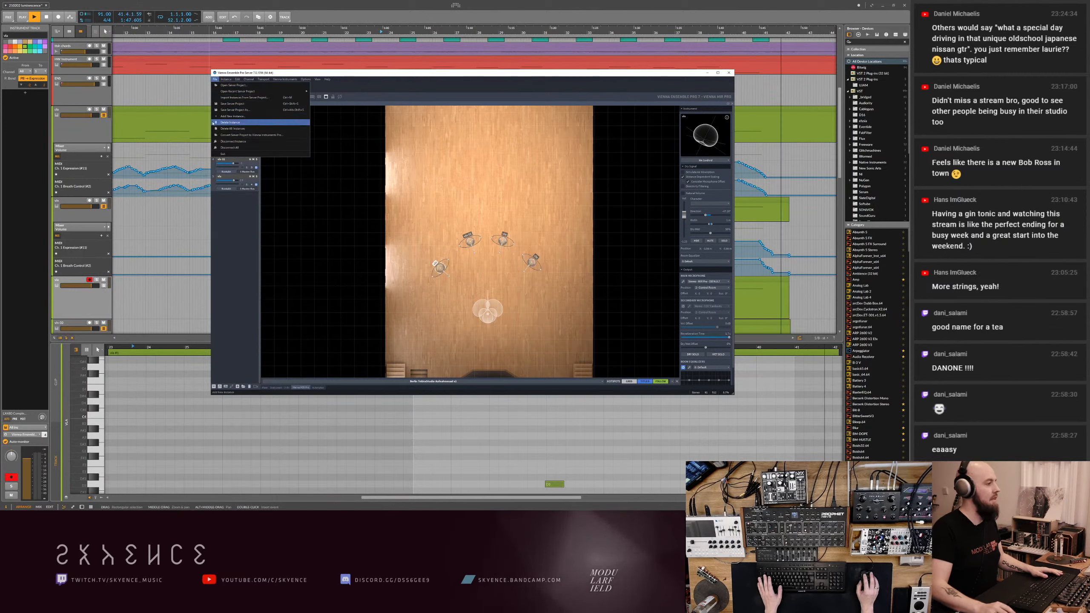
click(258, 110)
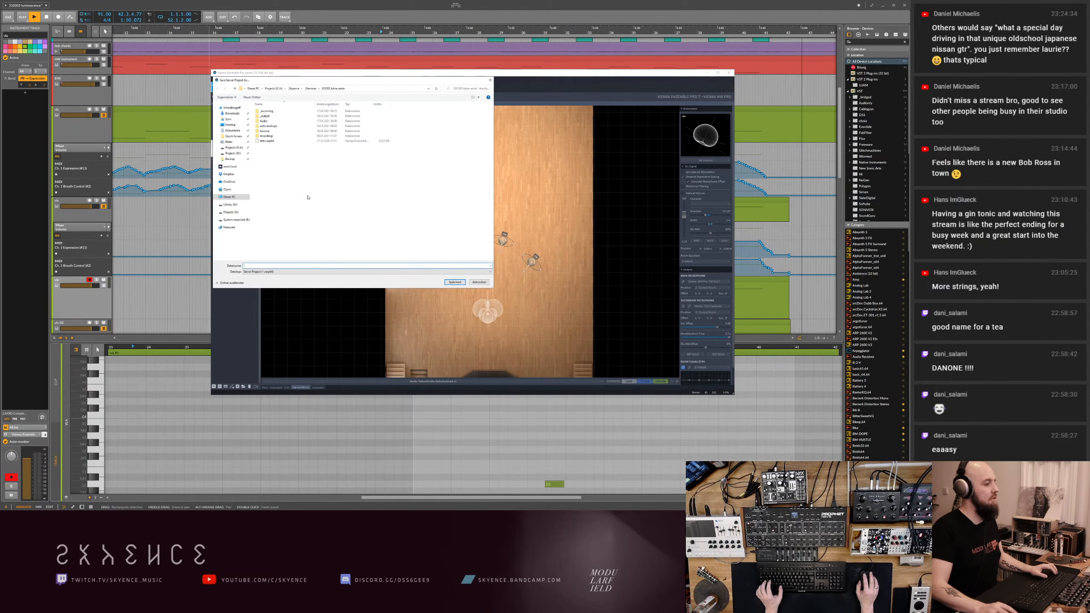
click(294, 88)
scroll(295, 228, down, 20)
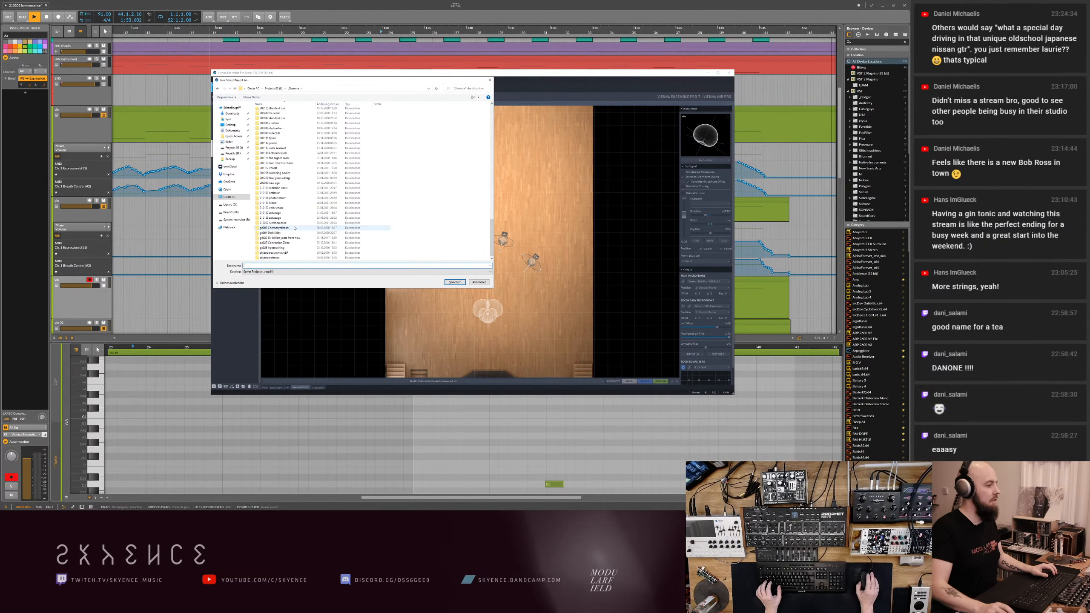
scroll(283, 239, up, 10)
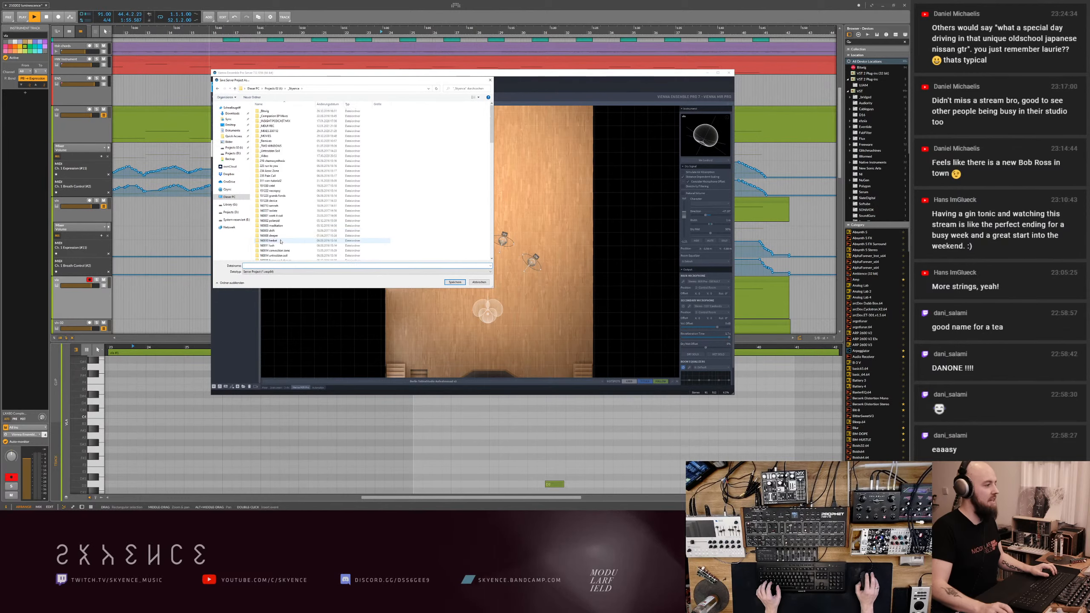
scroll(281, 242, down, 10)
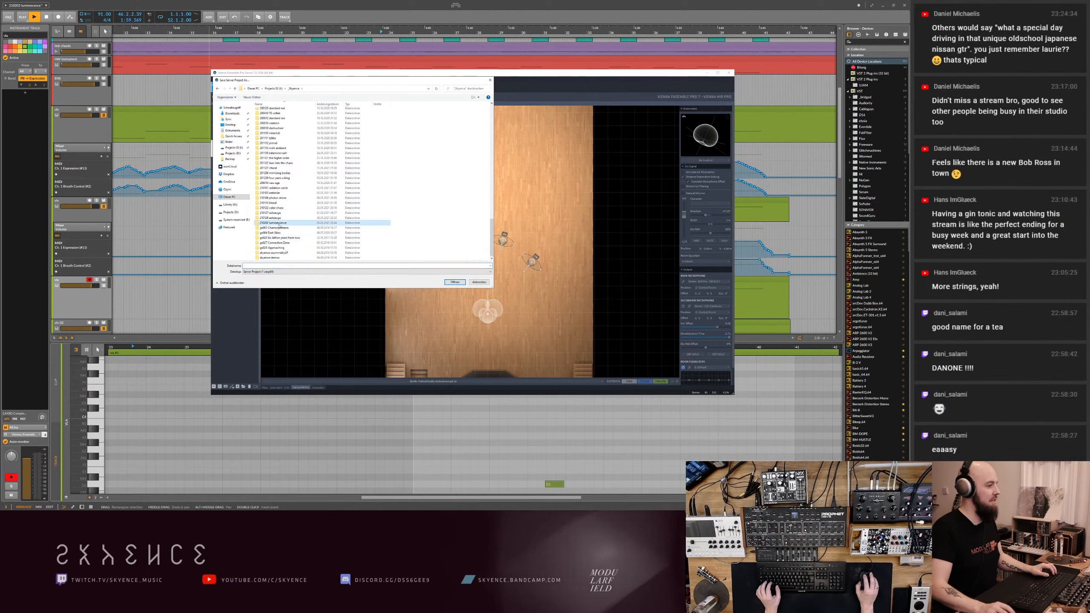
double_click(279, 222)
click(258, 266)
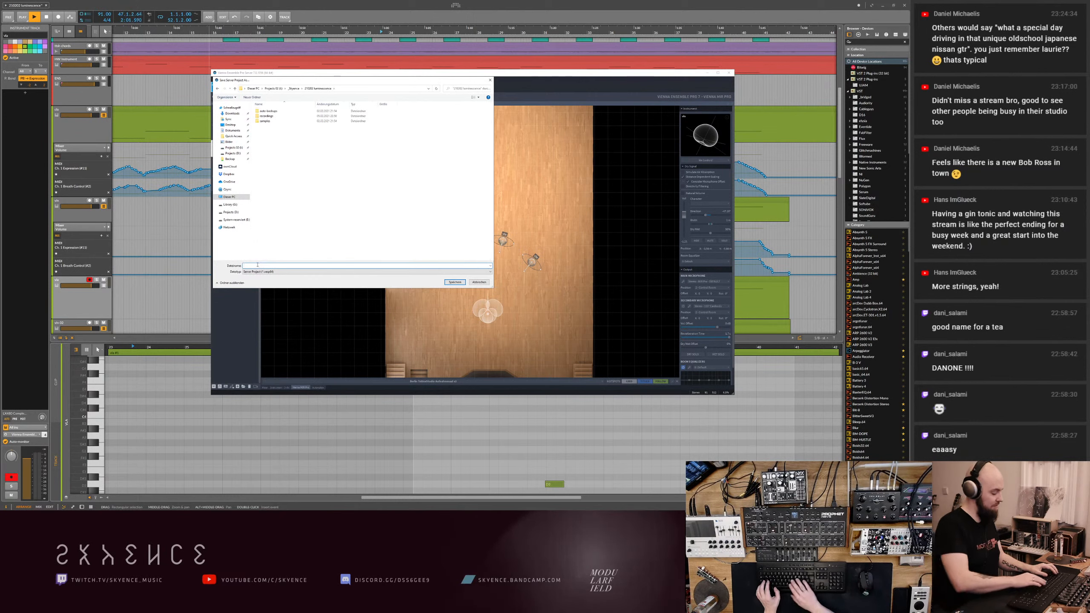
text(skrings)
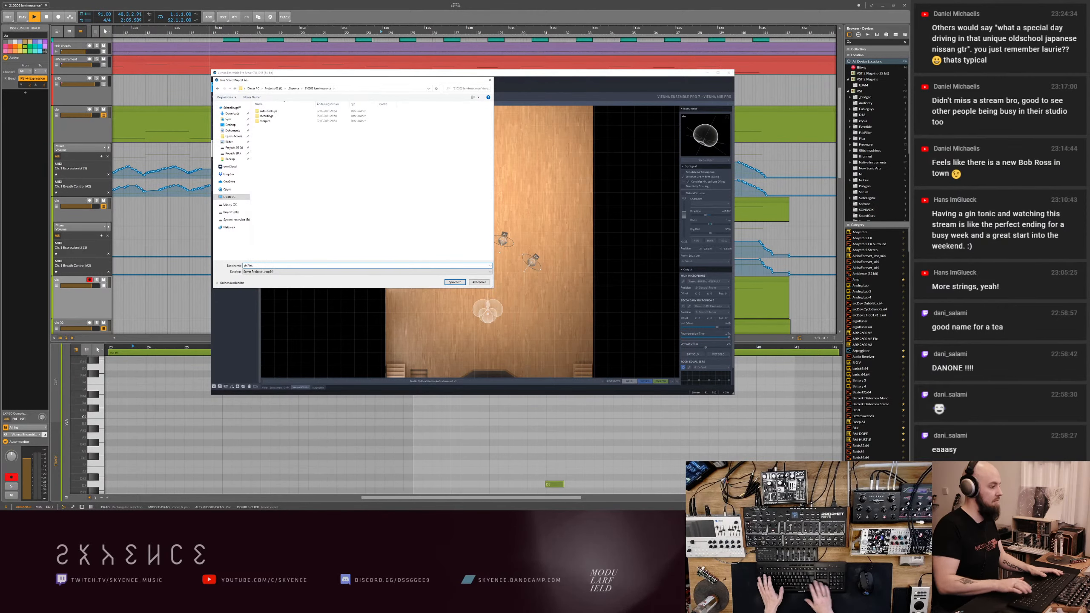
key(Return)
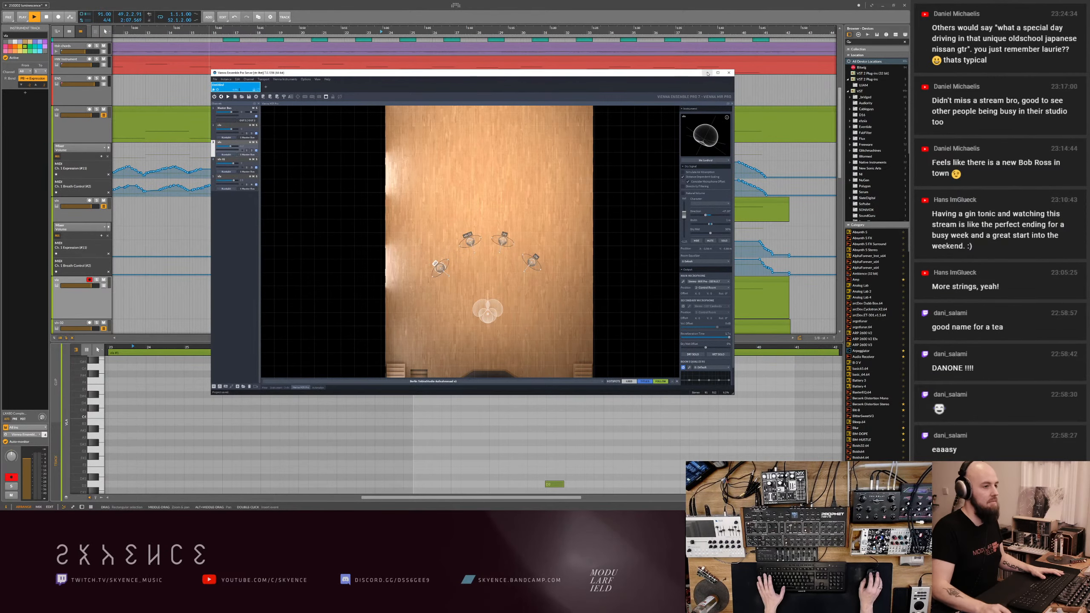
- Put away the server window, clear the track selection in the arrangement and close the Vienna Ensemble Pro connection window
click(707, 73)
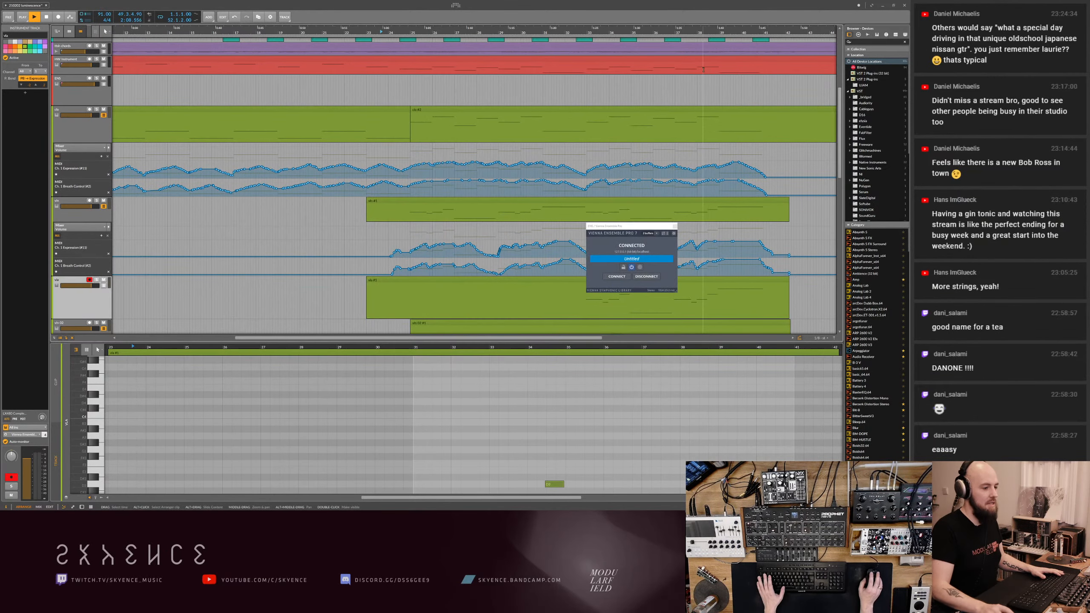
click(310, 236)
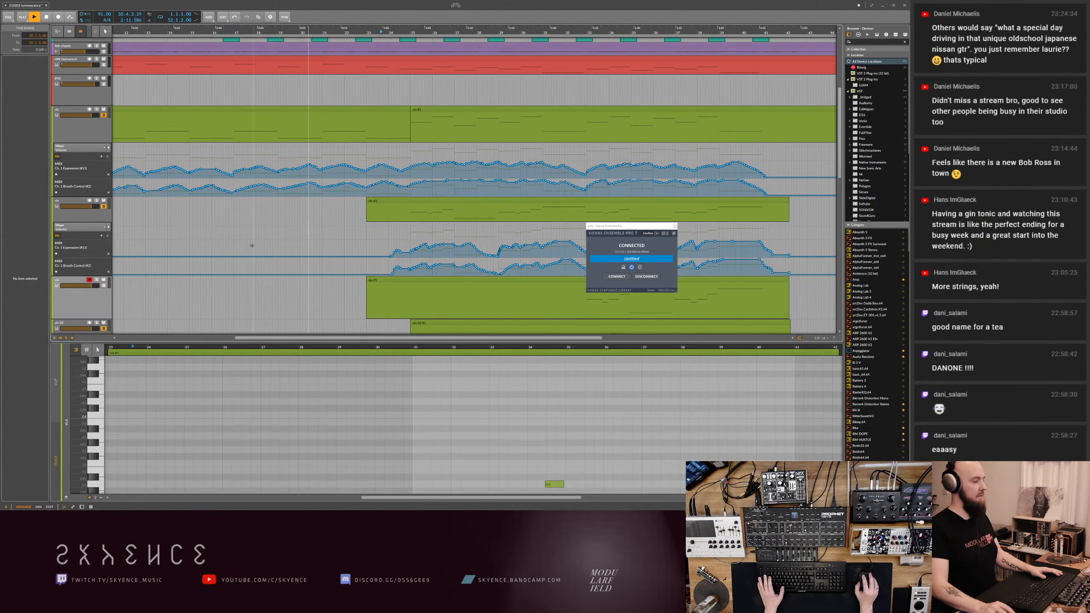
click(675, 226)
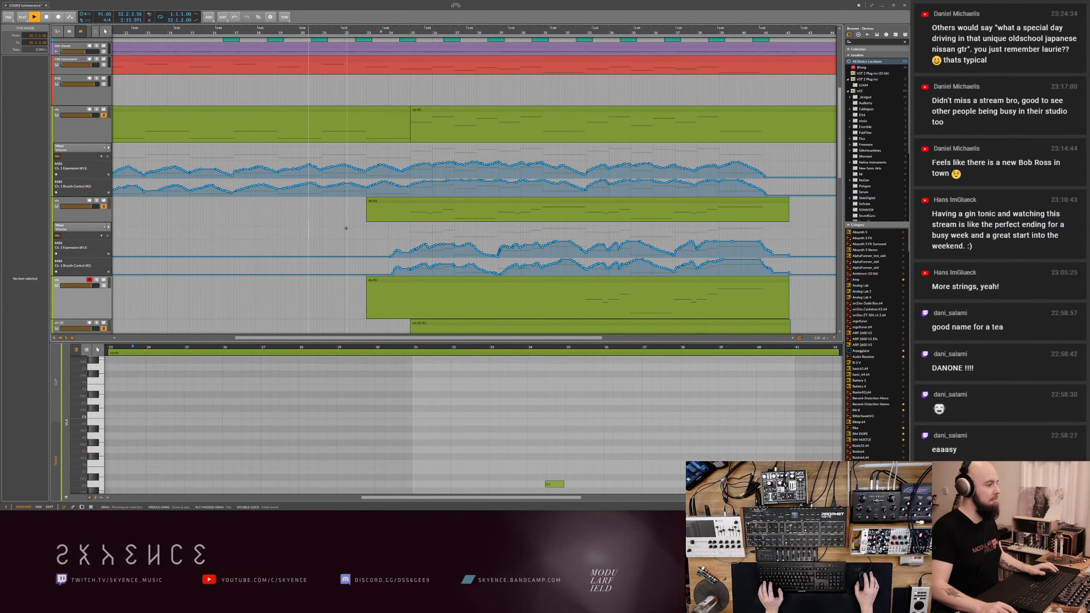
- Solo the Vienna Ensemble track for playback, open the vla clip in the note editor and select its notes
drag(363, 32, 360, 31)
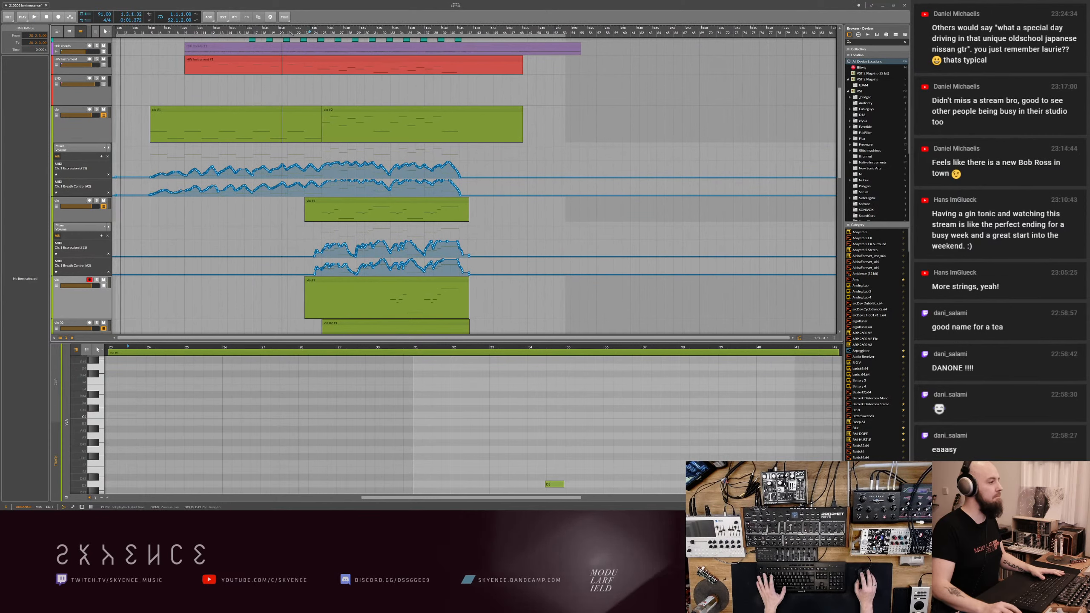
click(97, 79)
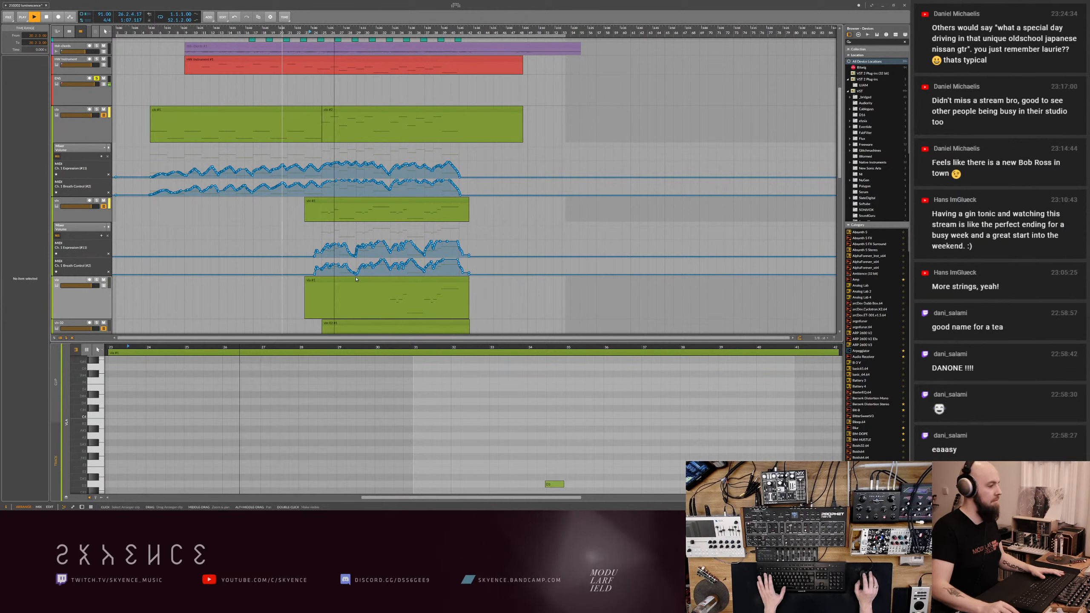
click(371, 281)
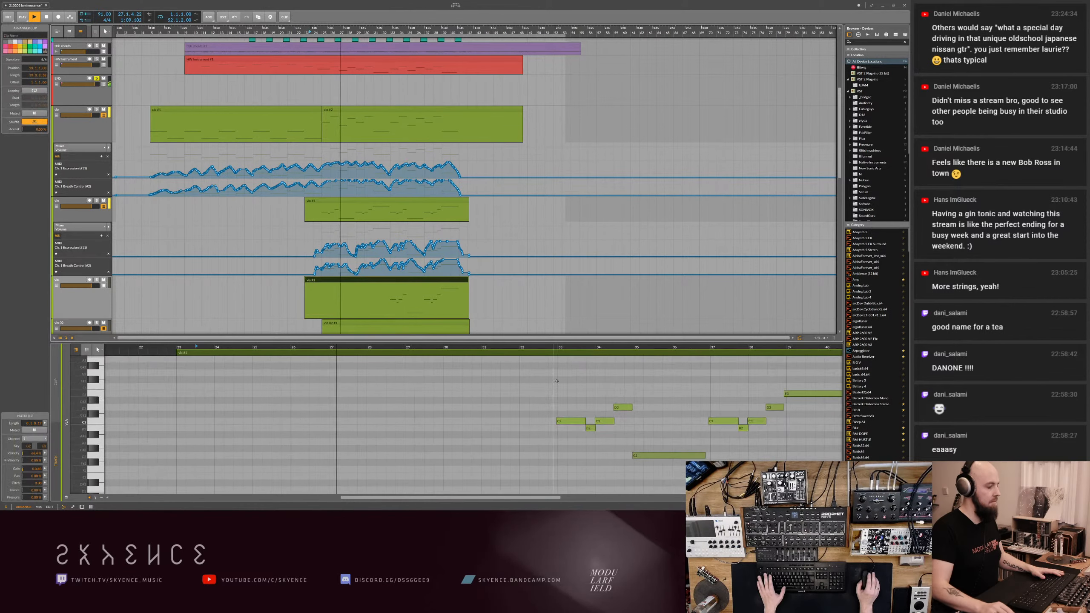
drag(533, 377, 669, 463)
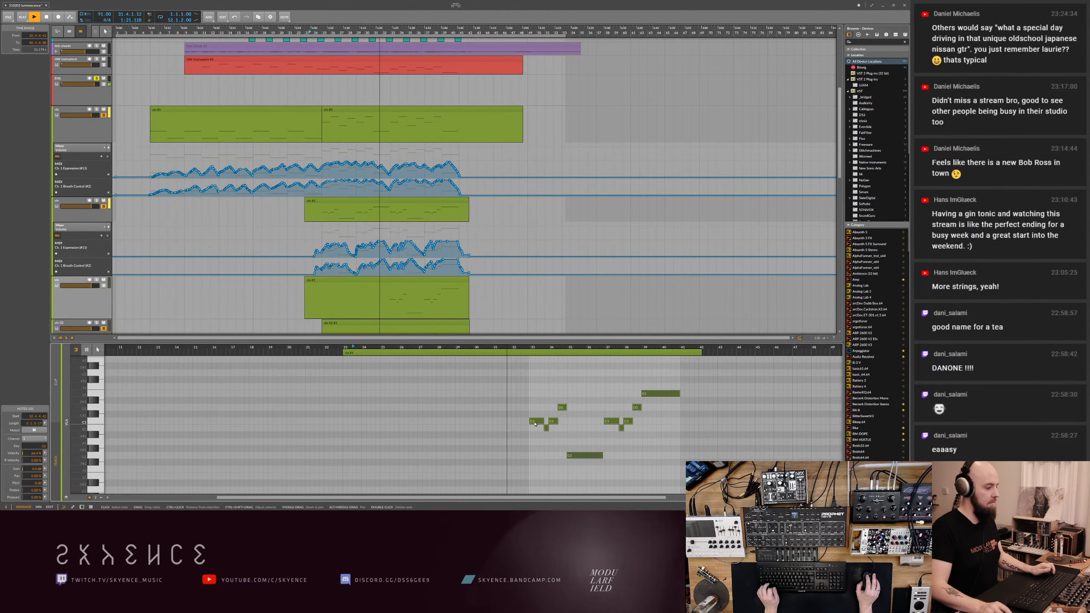
- Review the second and first violin parts in the note editor while the soloed strings play
scroll(149, 278, down, 2)
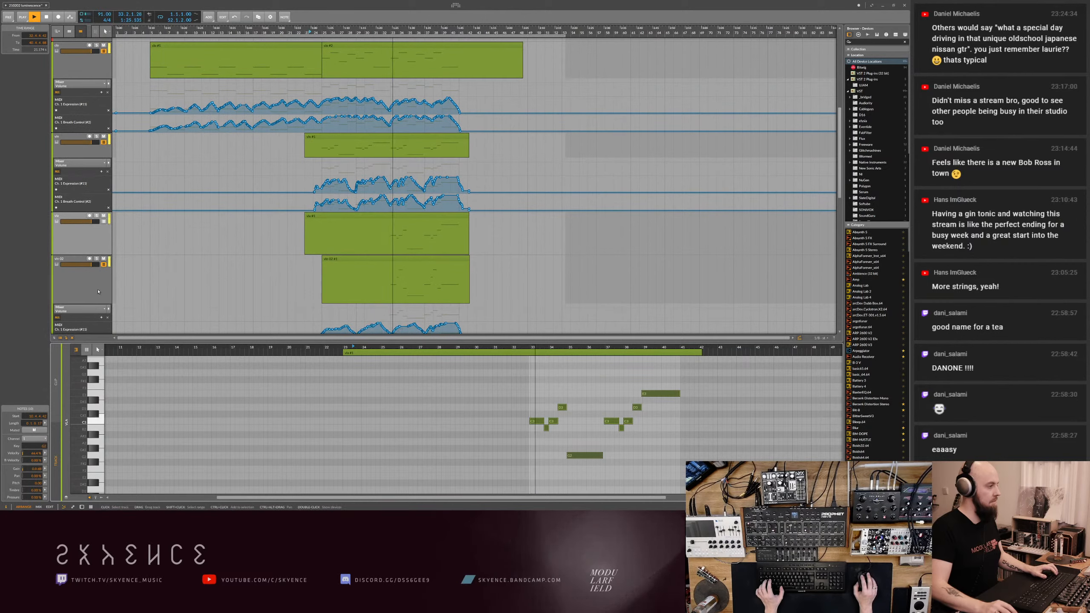
click(91, 154)
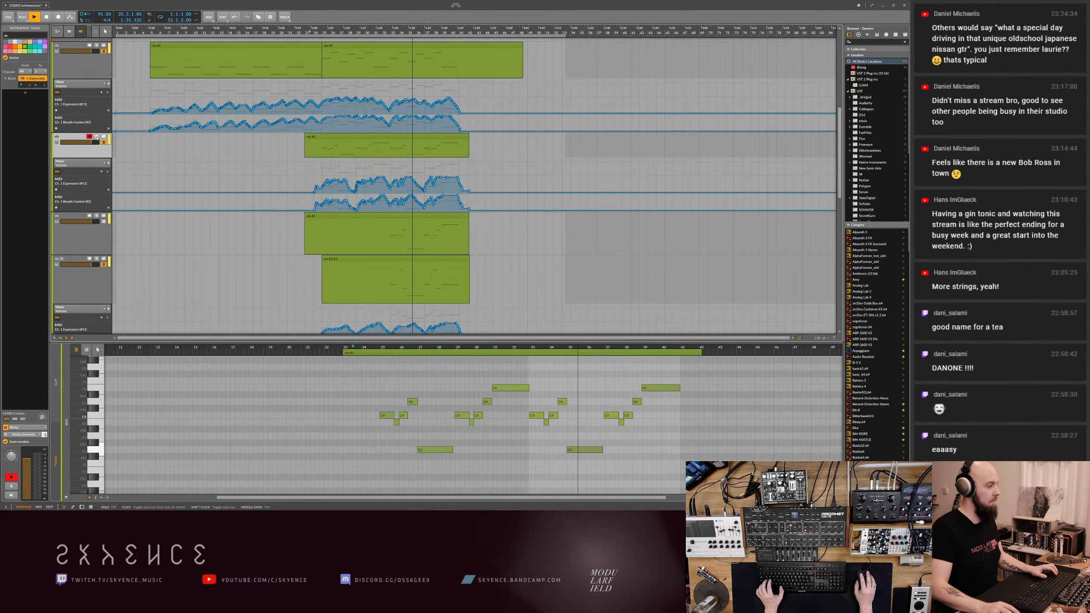
click(91, 73)
scroll(91, 74, up, 1)
- Inspect the viola channel's Kontakt in the server, and replay the soloed strings from the middle of the clips
key(alt+Tab)
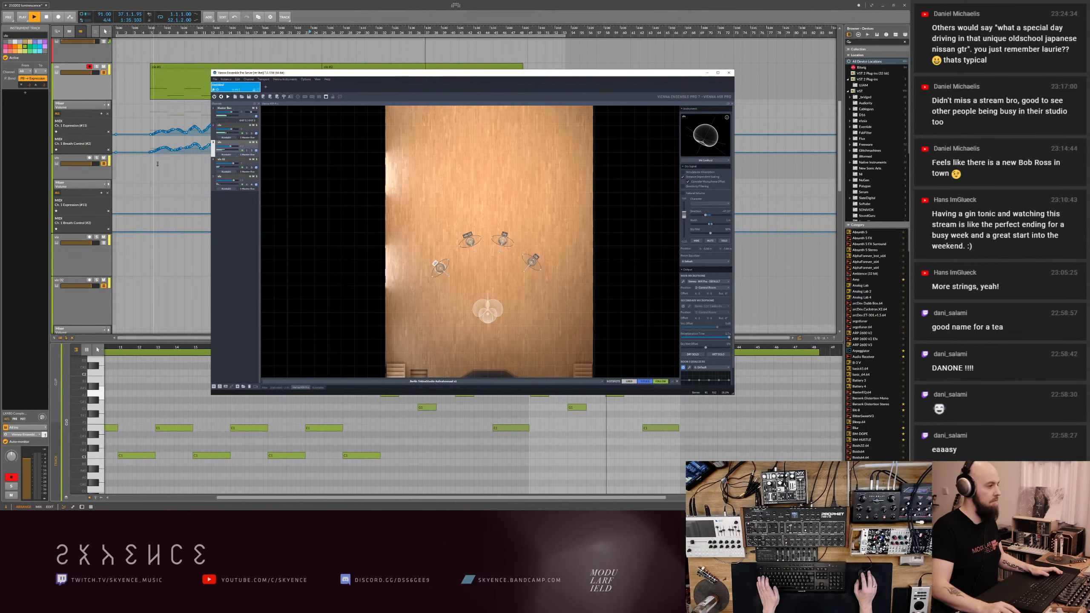
double_click(238, 182)
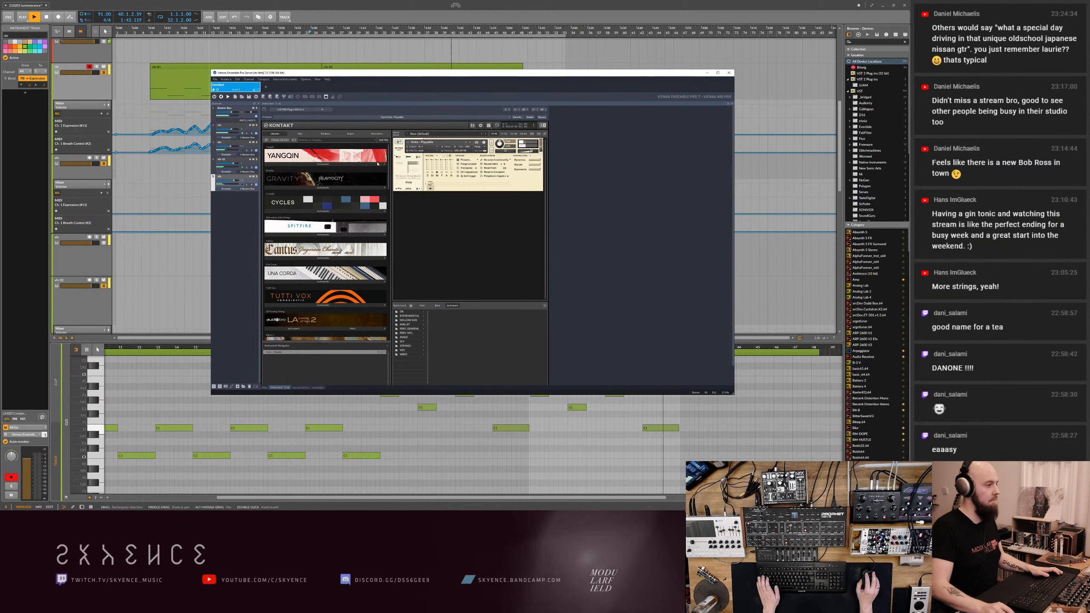
double_click(368, 33)
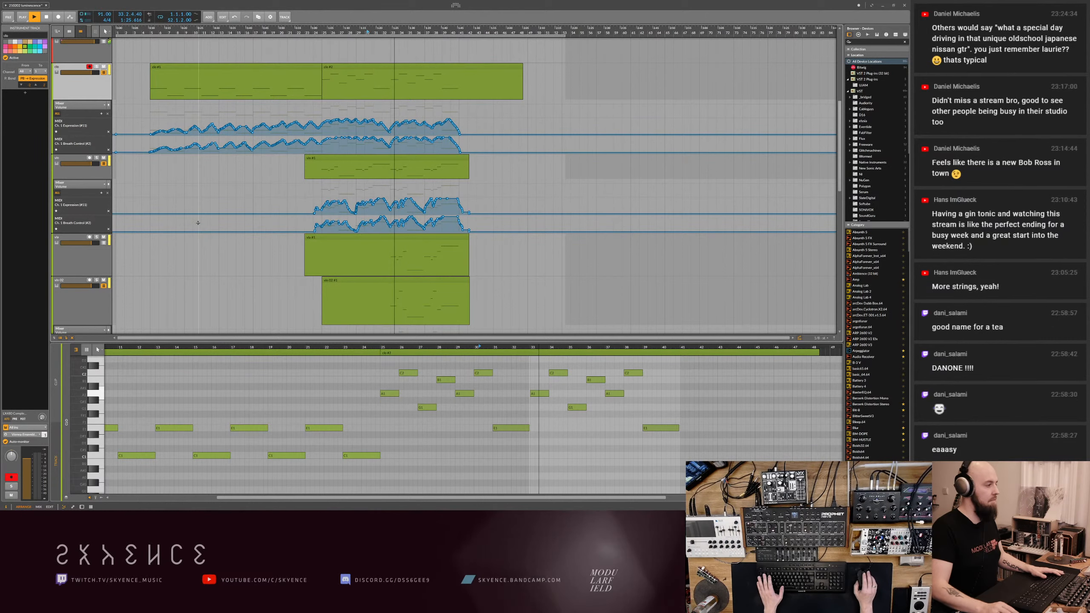
scroll(273, 278, down, 2)
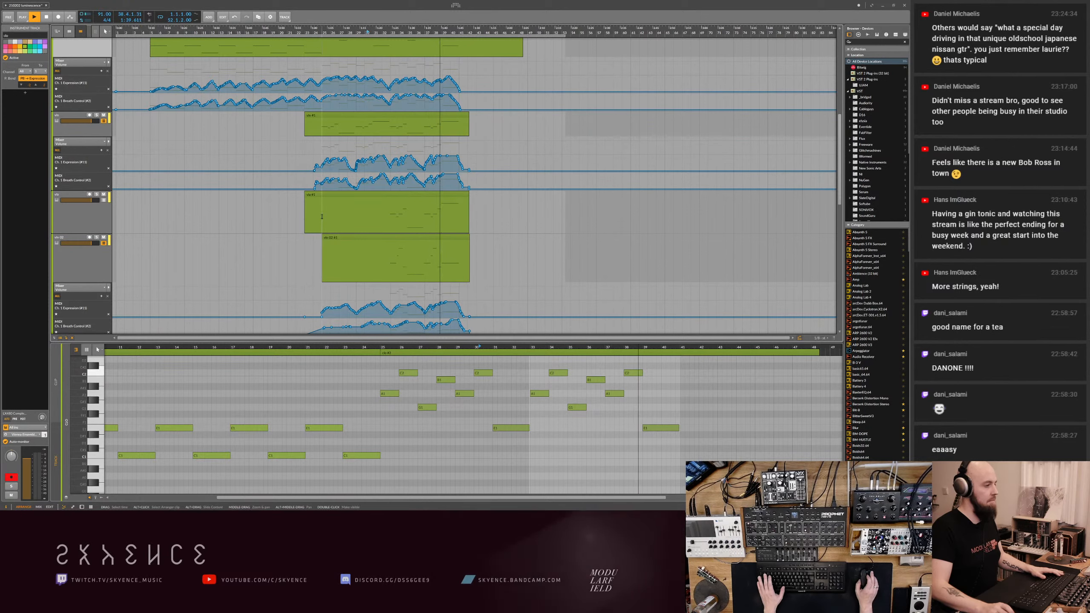
scroll(322, 216, up, 5)
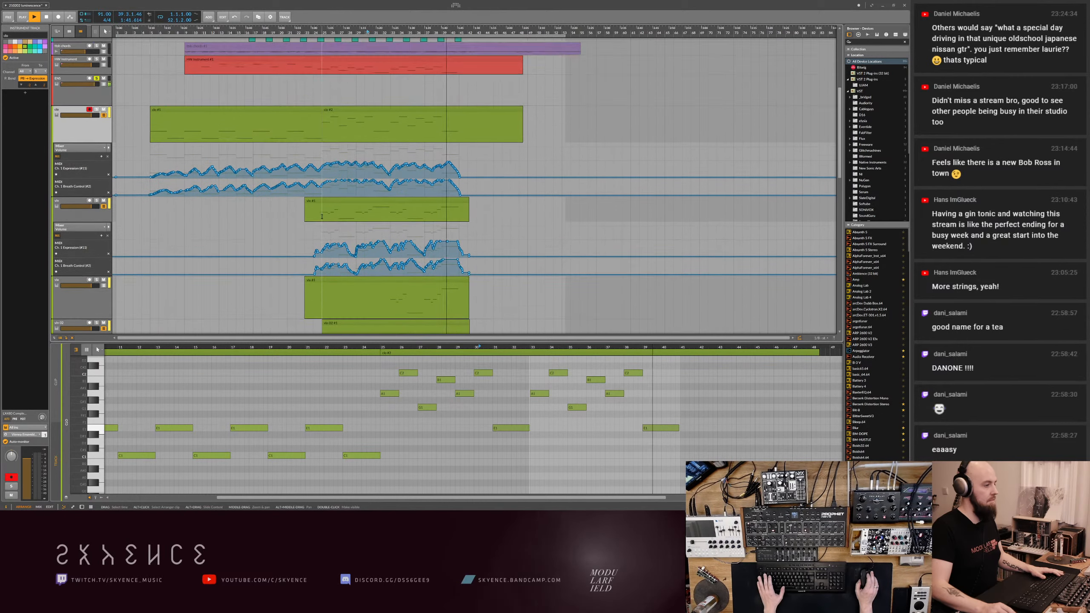
- Select the second first-violin clip, stop playback, turn off the Vienna Ensemble track's solo and save the project
click(453, 154)
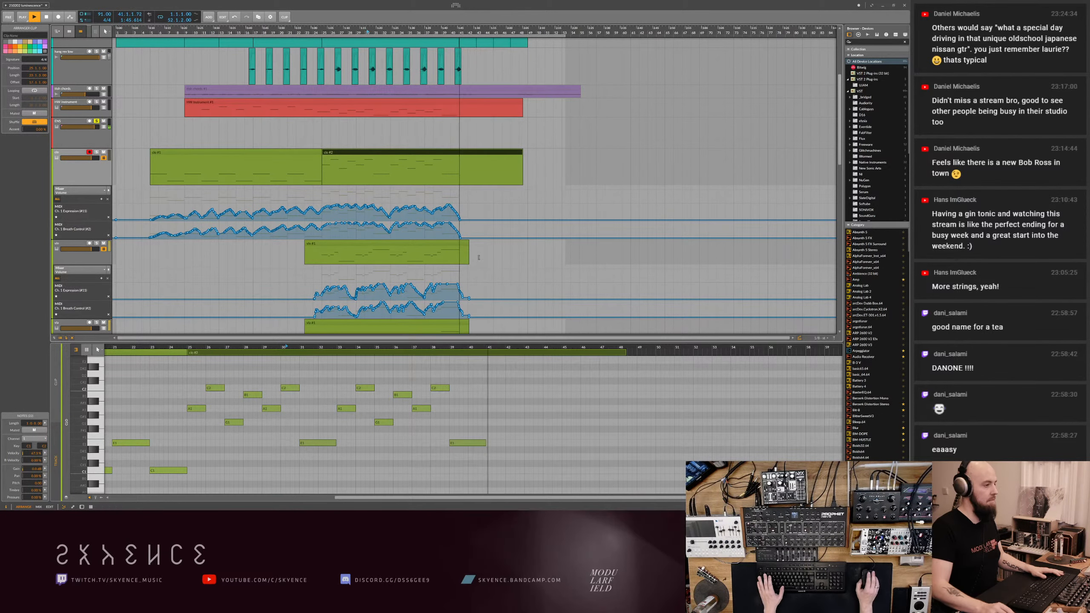
scroll(219, 208, down, 3)
scroll(219, 208, up, 2)
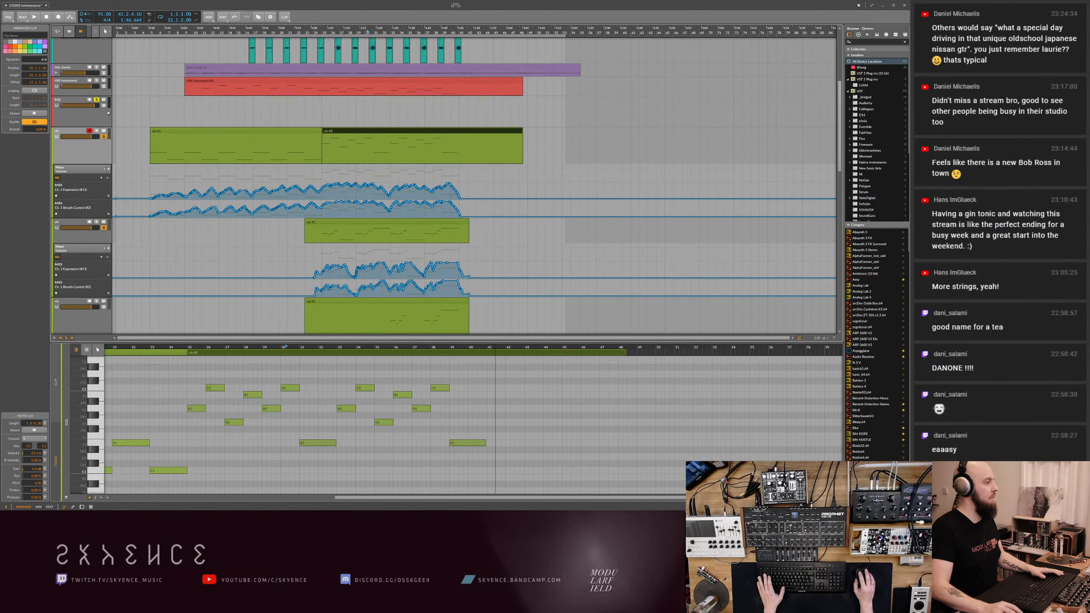
key(minus)
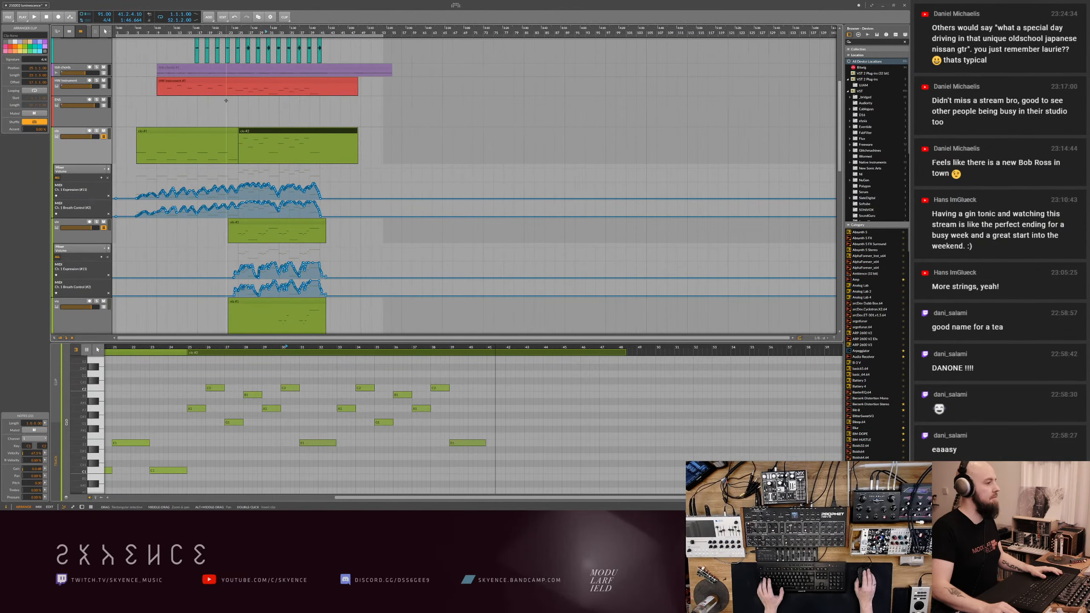
key(ctrl+s)
key(plus)
key(plus)
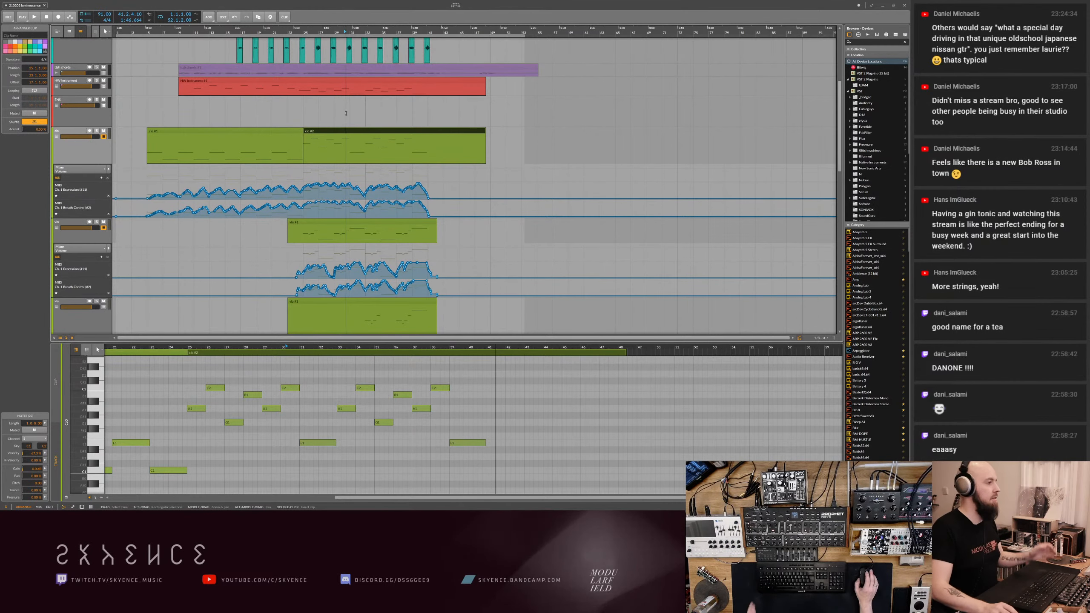
- Show the volume automation lane of the long teal audio track during playback and add a breakpoint at bar 25
scroll(283, 117, up, 3)
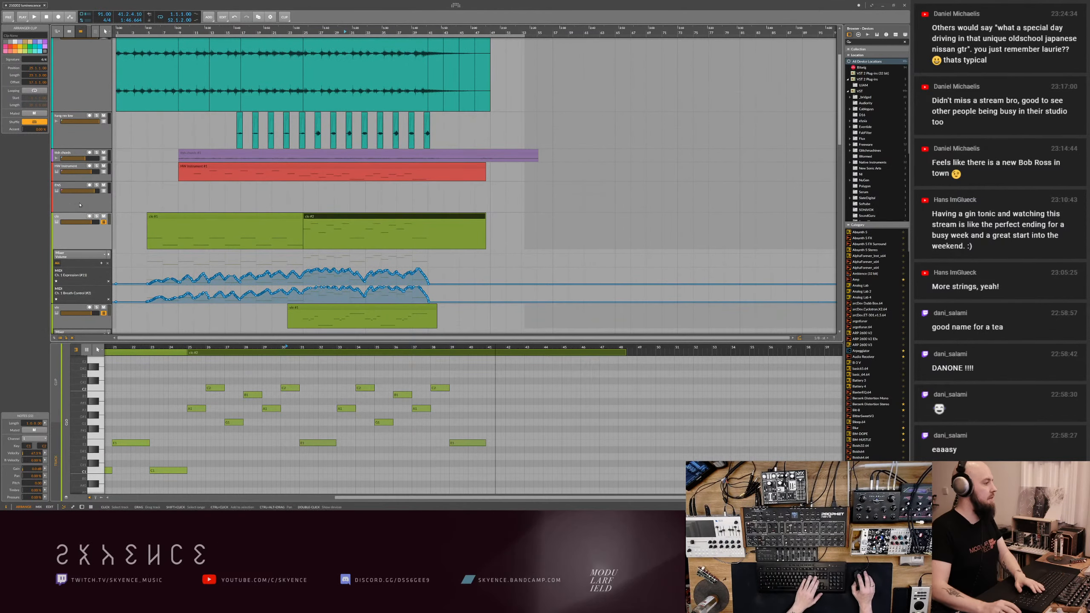
scroll(212, 200, up, 3)
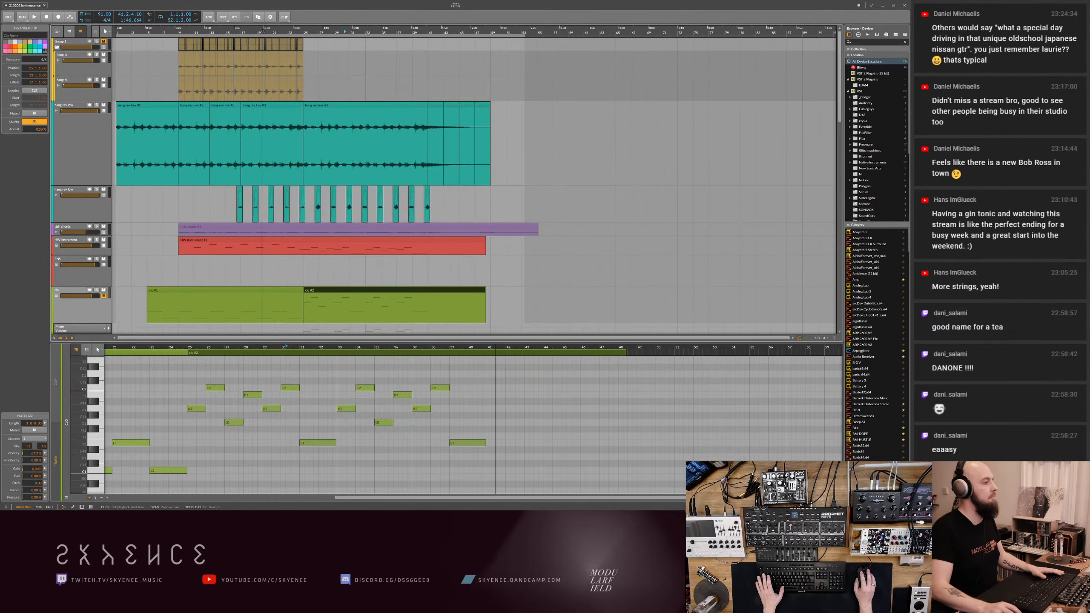
key(space)
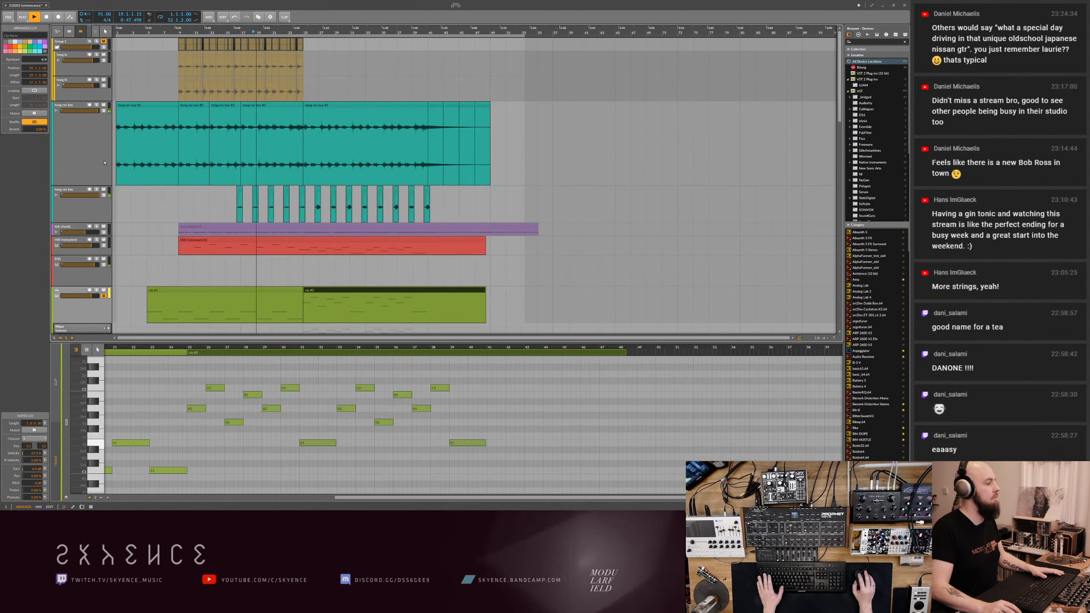
click(105, 111)
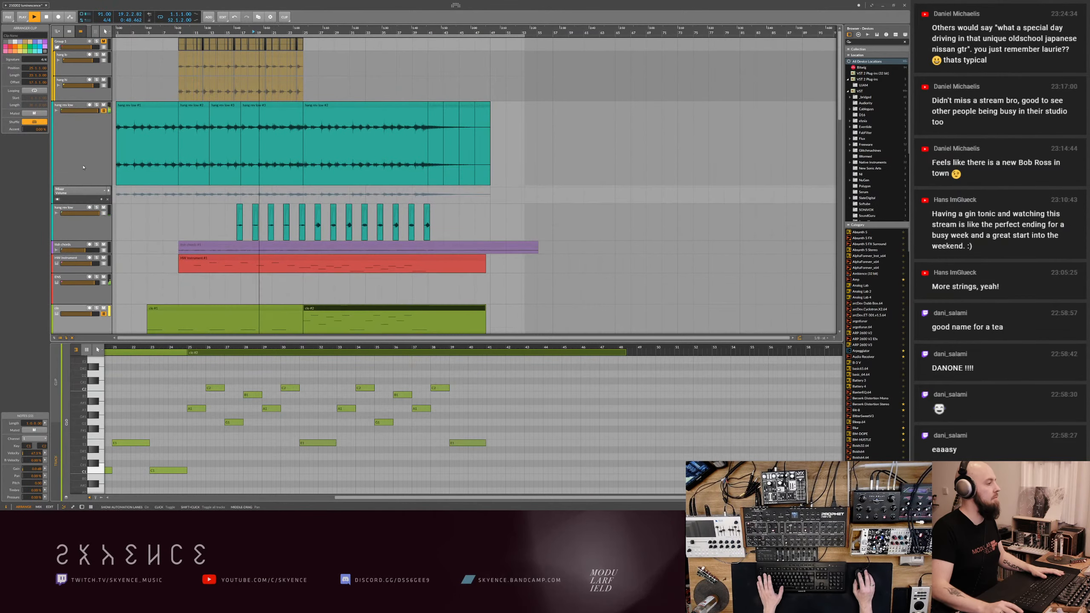
click(302, 189)
drag(301, 187, 303, 187)
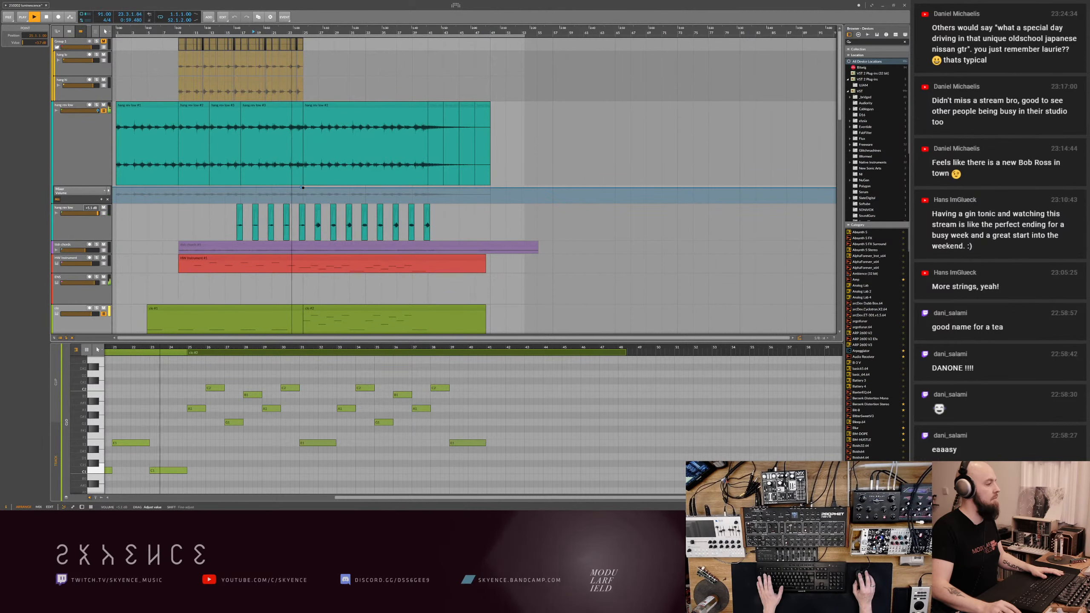
- Select the second orange pad clip, and add volume automation points around bars 36 and 37 on the short teal glitch clip's track
scroll(113, 223, down, 3)
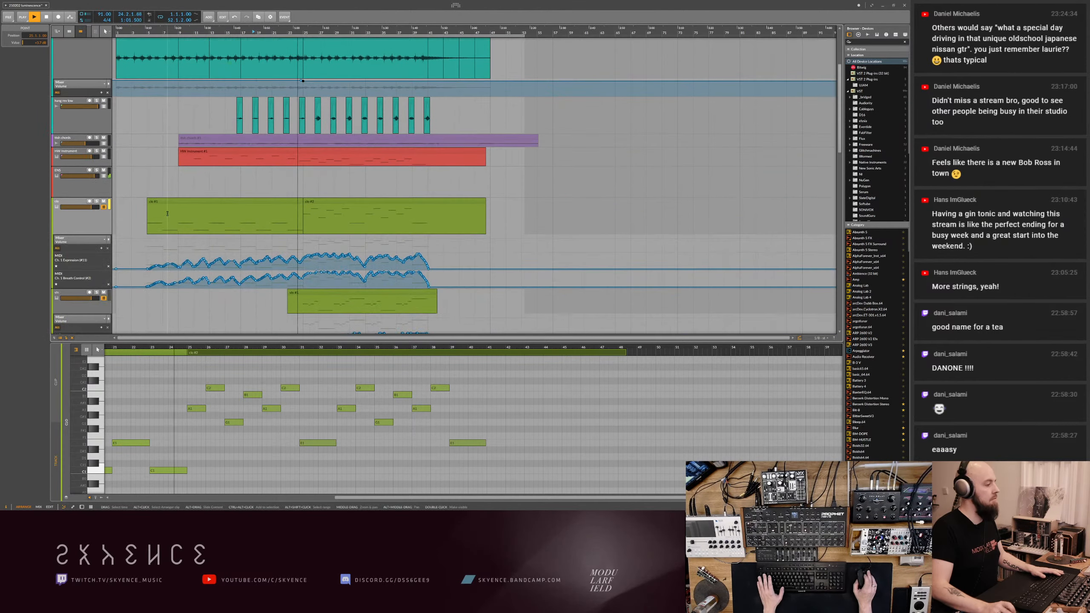
click(89, 186)
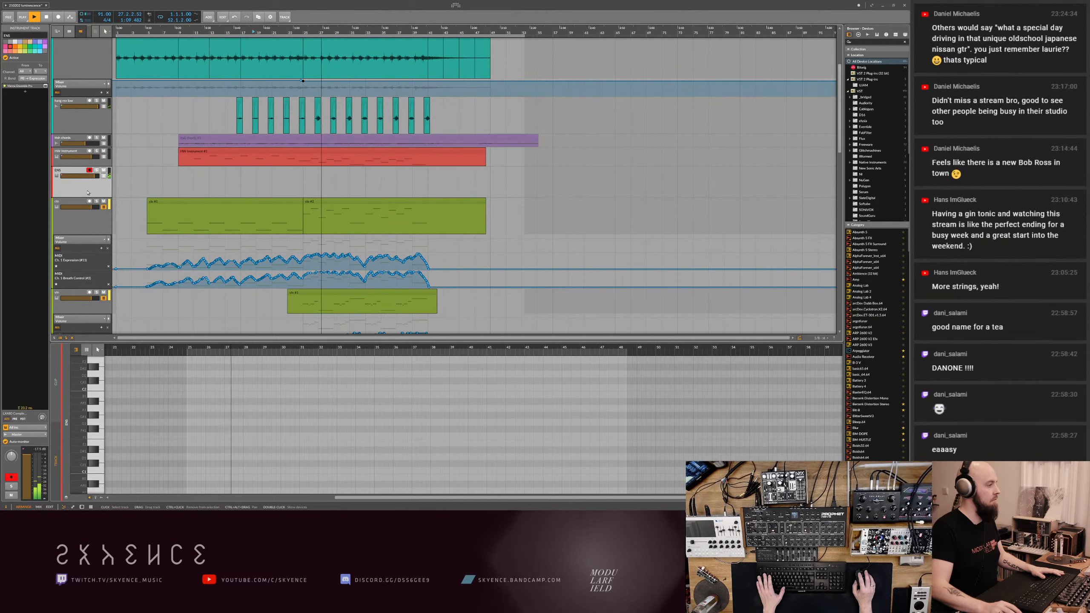
scroll(135, 233, down, 5)
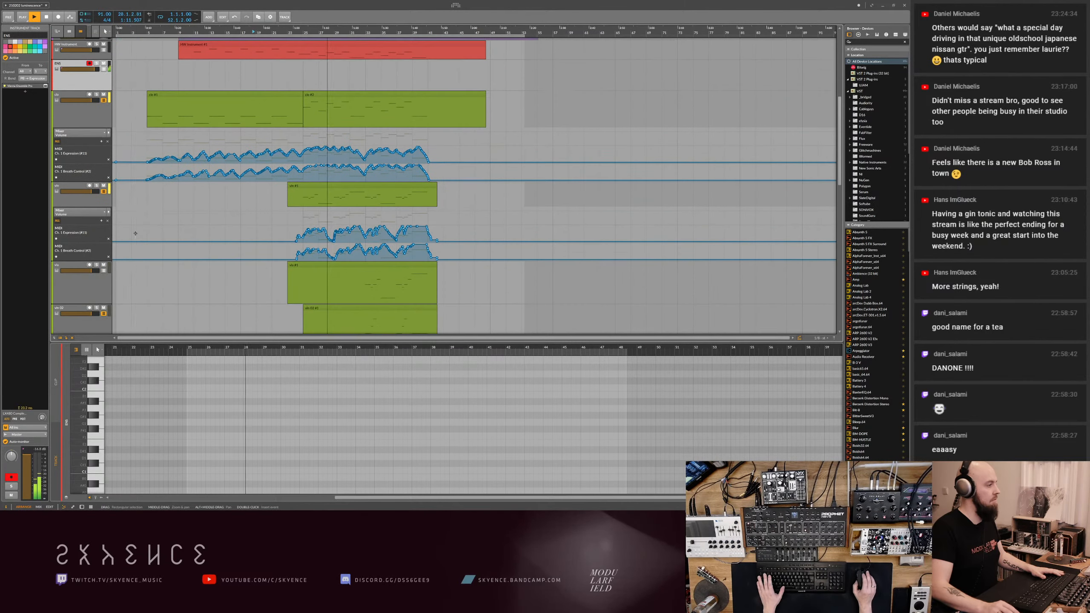
scroll(135, 234, down, 5)
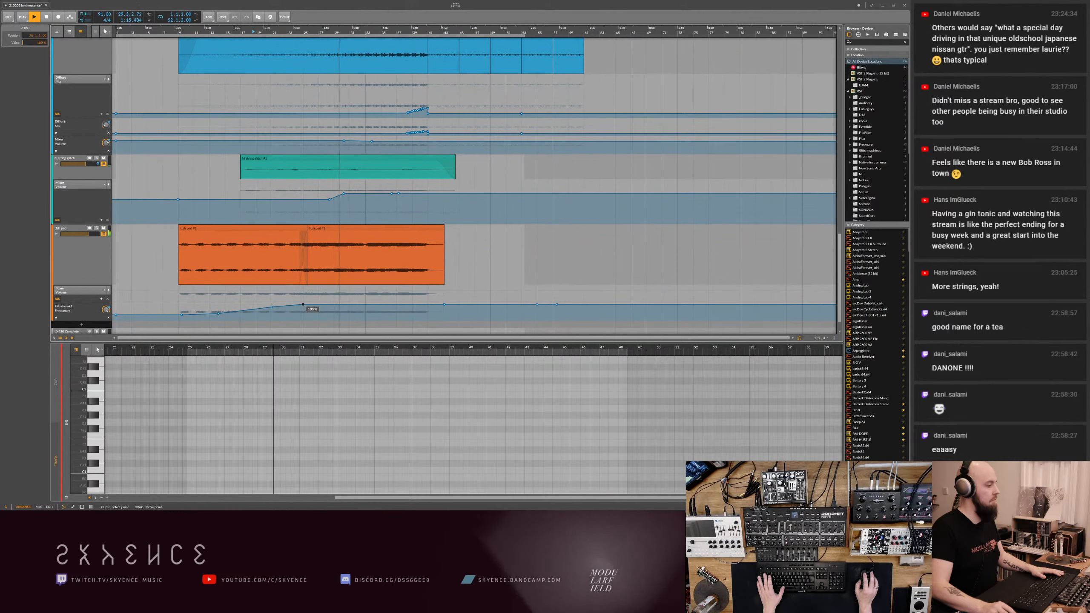
click(350, 232)
drag(351, 232, 351, 236)
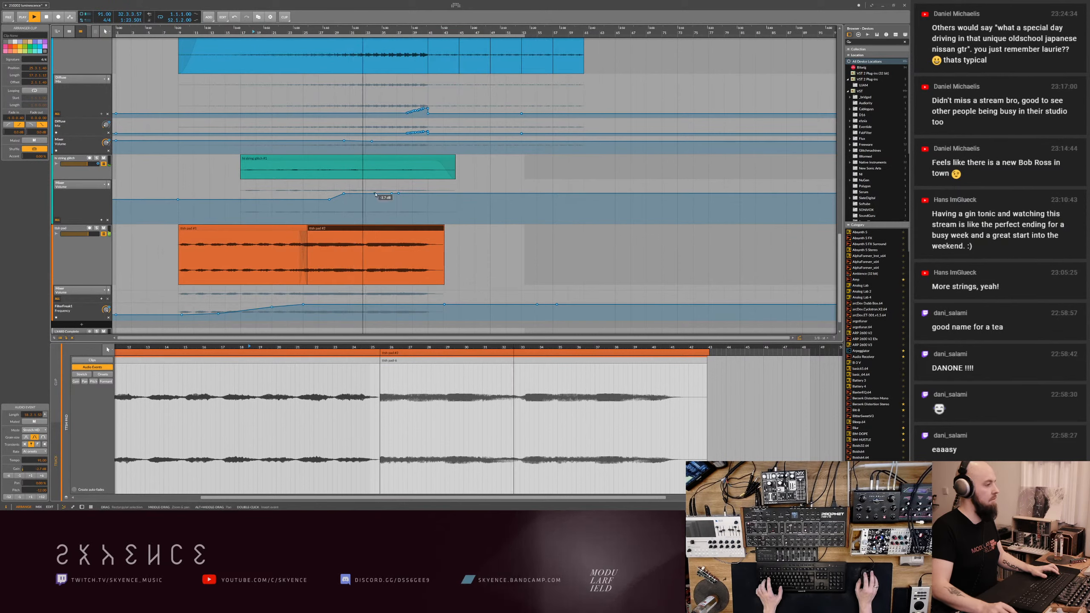
drag(340, 190, 400, 196)
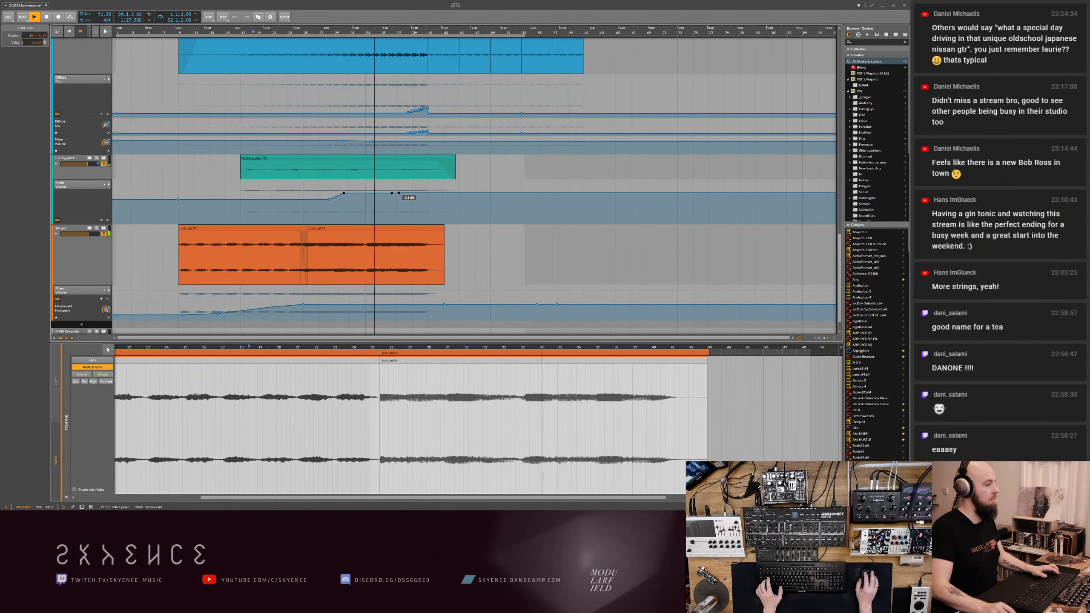
- Set the insertion marker at bar 45, save the project and stop playback
scroll(393, 193, up, 5)
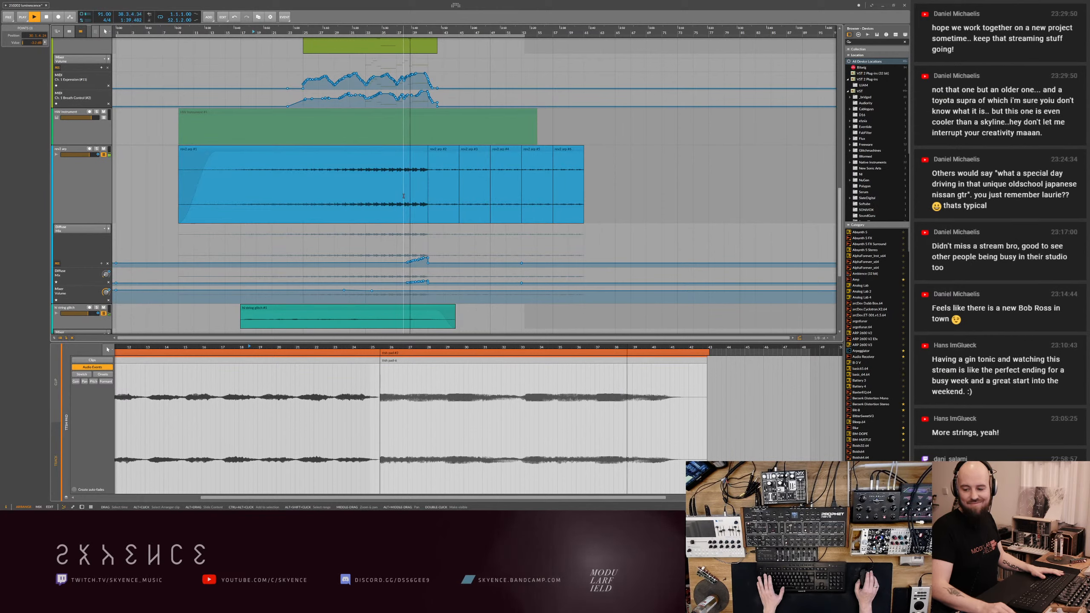
click(460, 238)
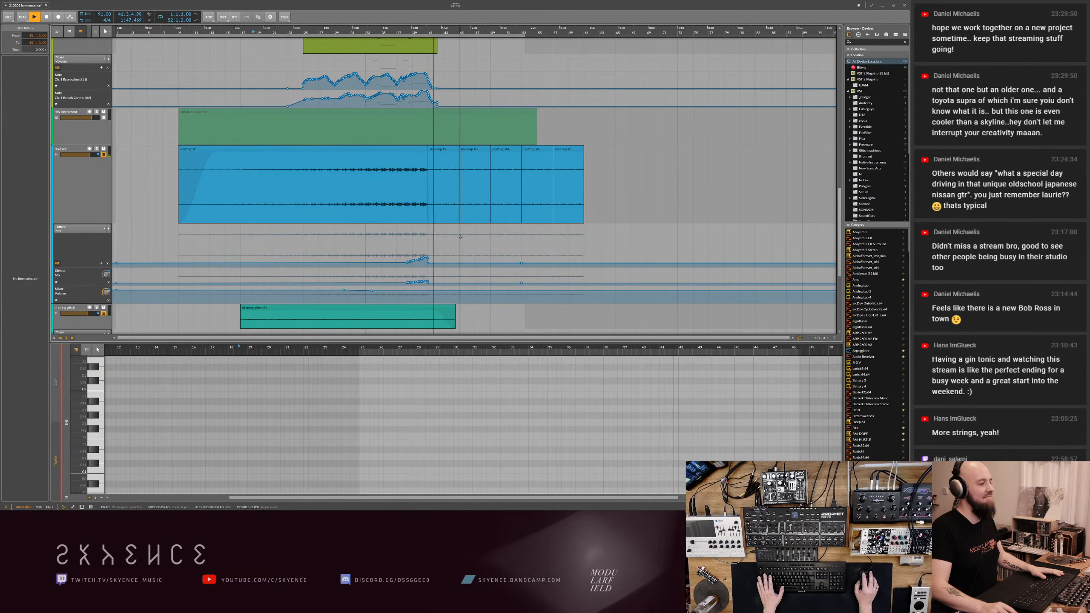
key(ctrl+s)
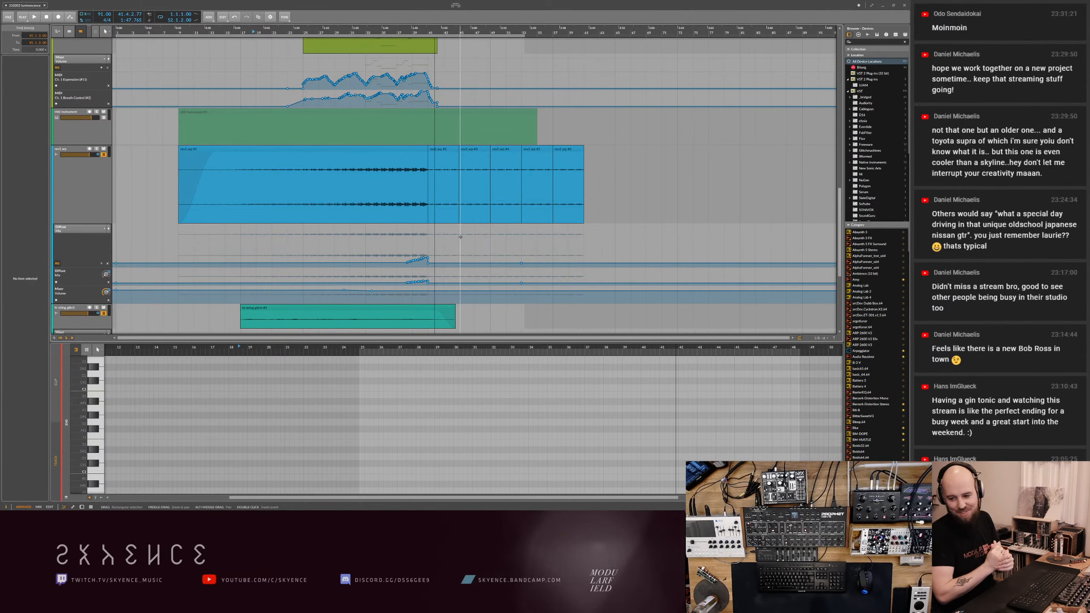
click(46, 18)
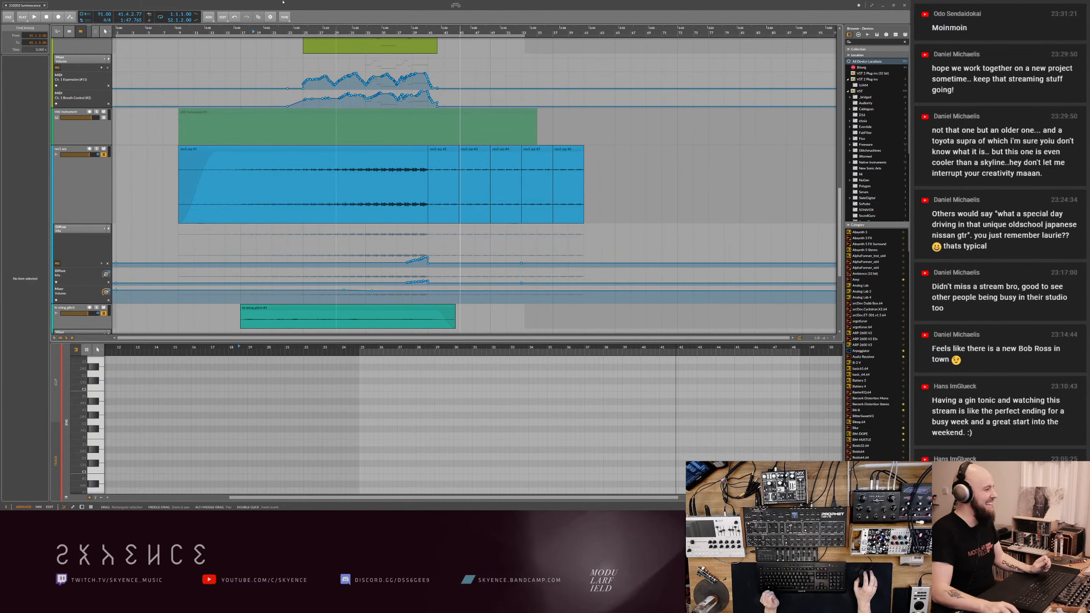
- Play the arrangement from the beginning and select the long teal audio track
scroll(178, 95, down, 4)
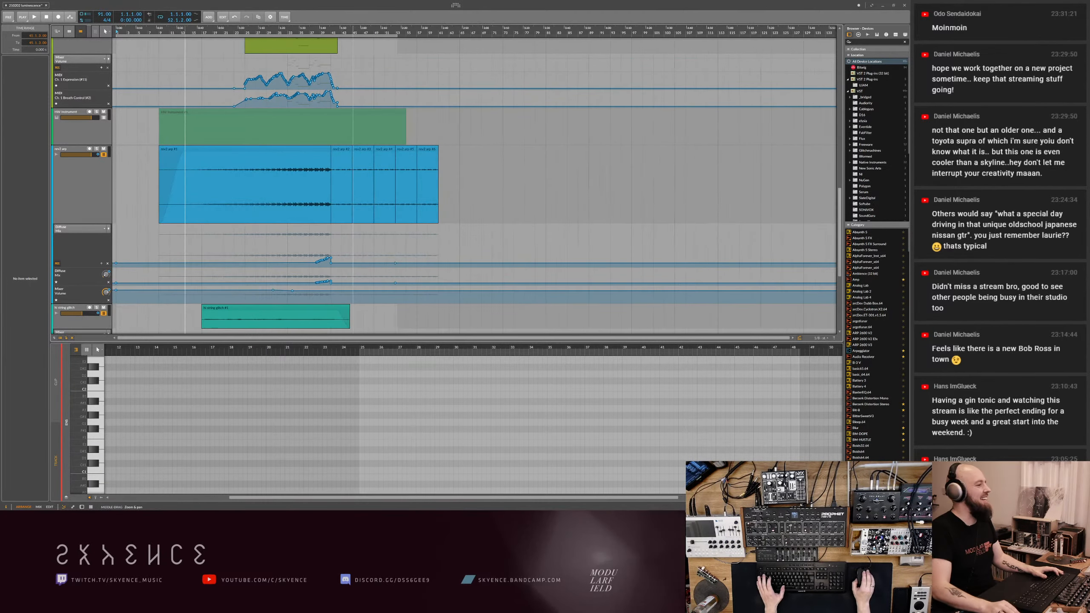
scroll(214, 83, up, 4)
scroll(217, 83, up, 10)
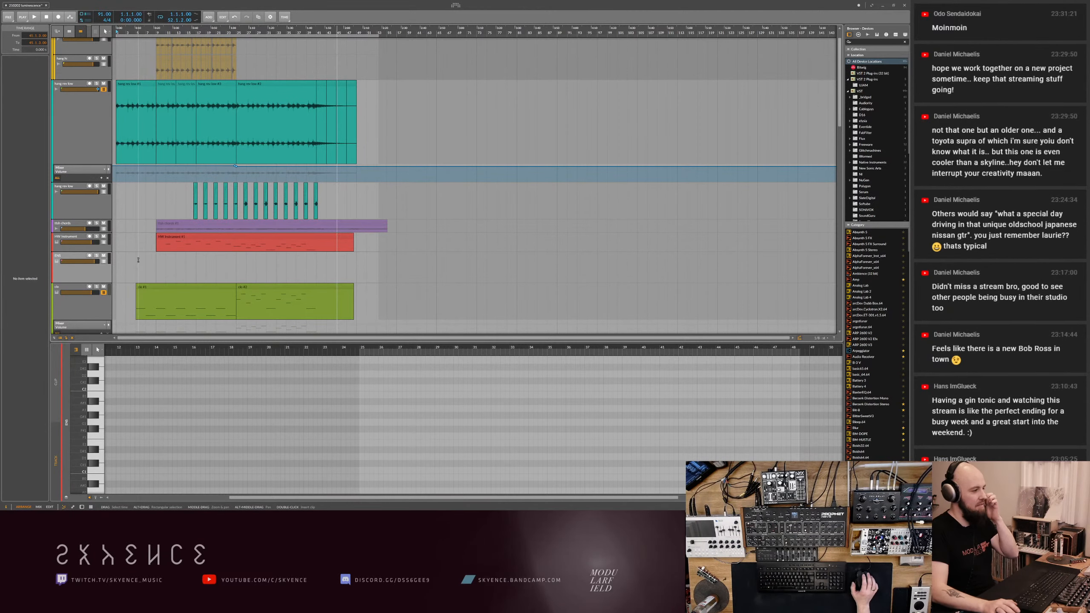
scroll(171, 120, up, 1)
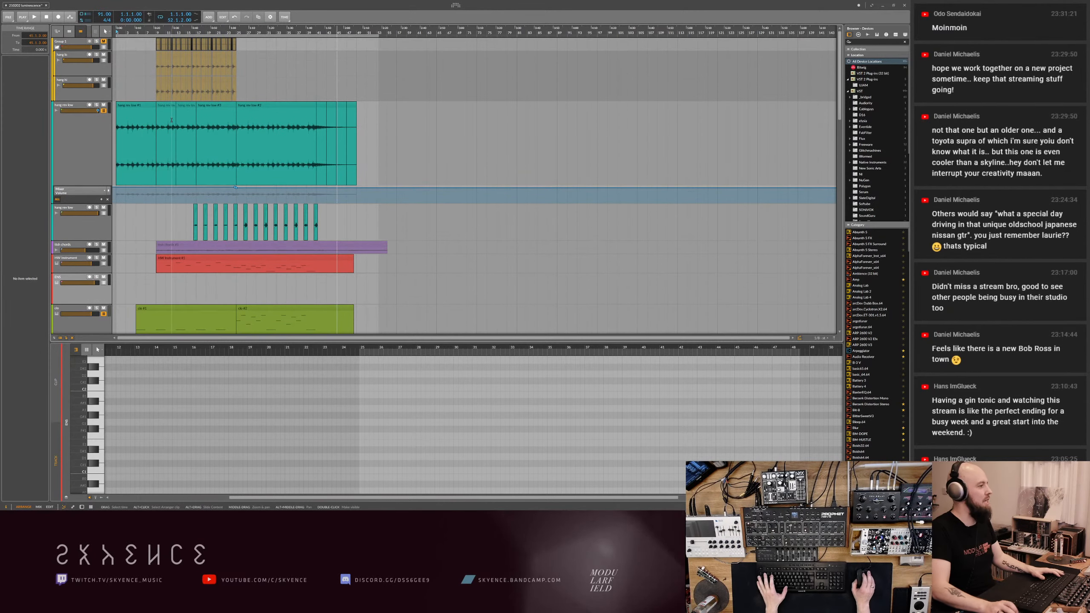
key(space)
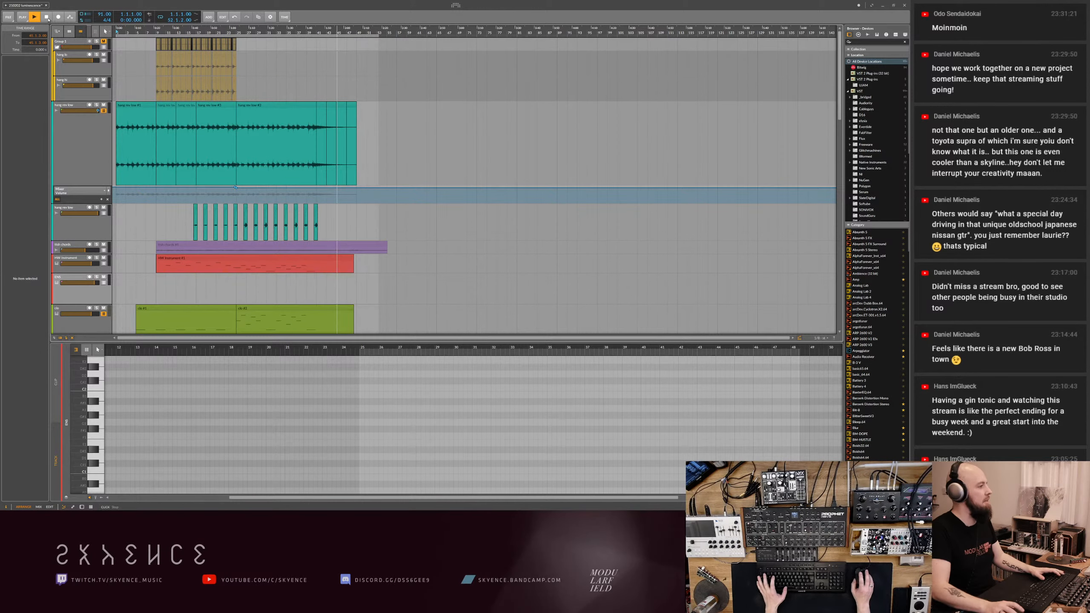
click(97, 156)
scroll(155, 222, down, 10)
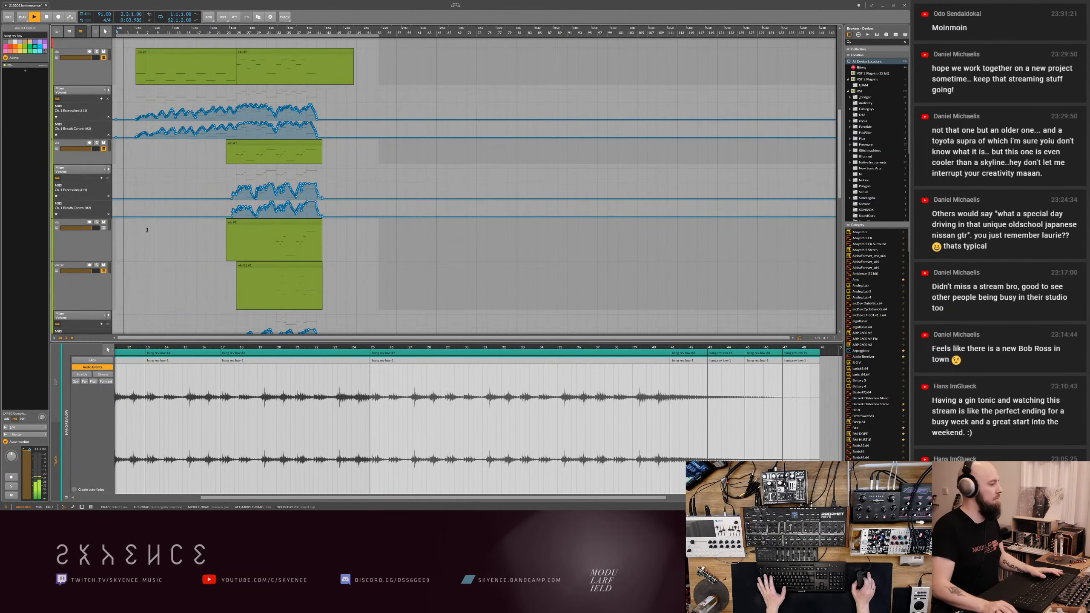
scroll(148, 229, up, 12)
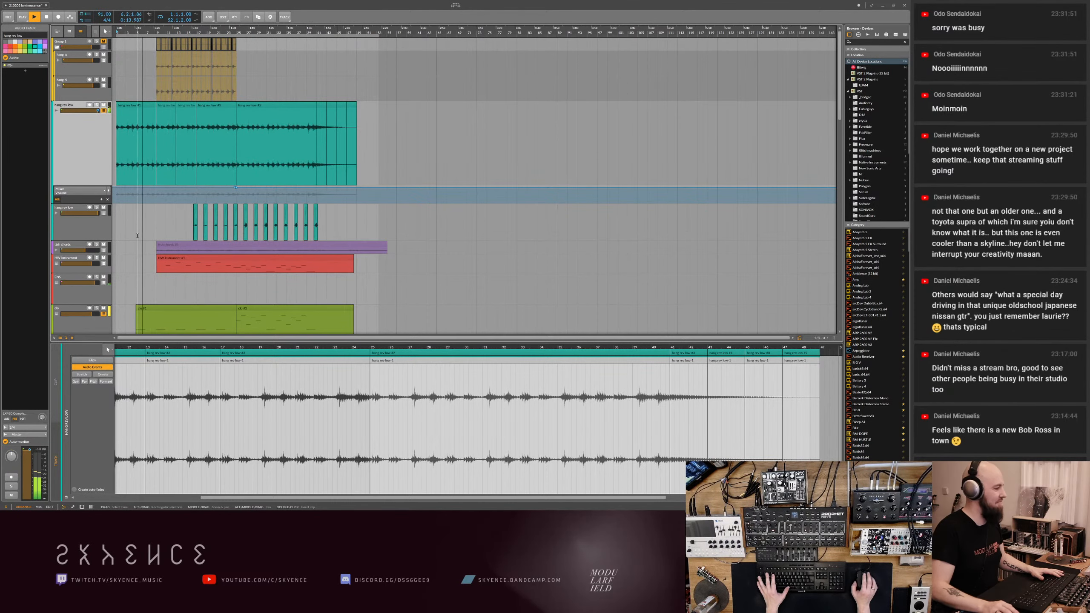
- Redraw the opening of the first green string track's Expression and Breath Control curves between bars 5 and 9 with a more immediate start
scroll(138, 236, down, 10)
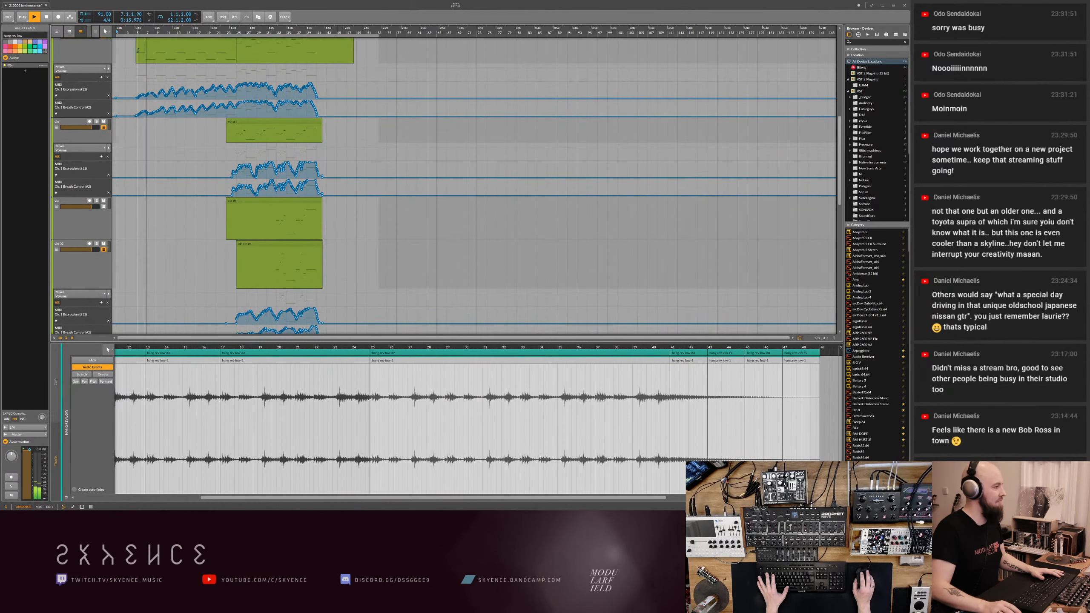
drag(123, 29, 123, 90)
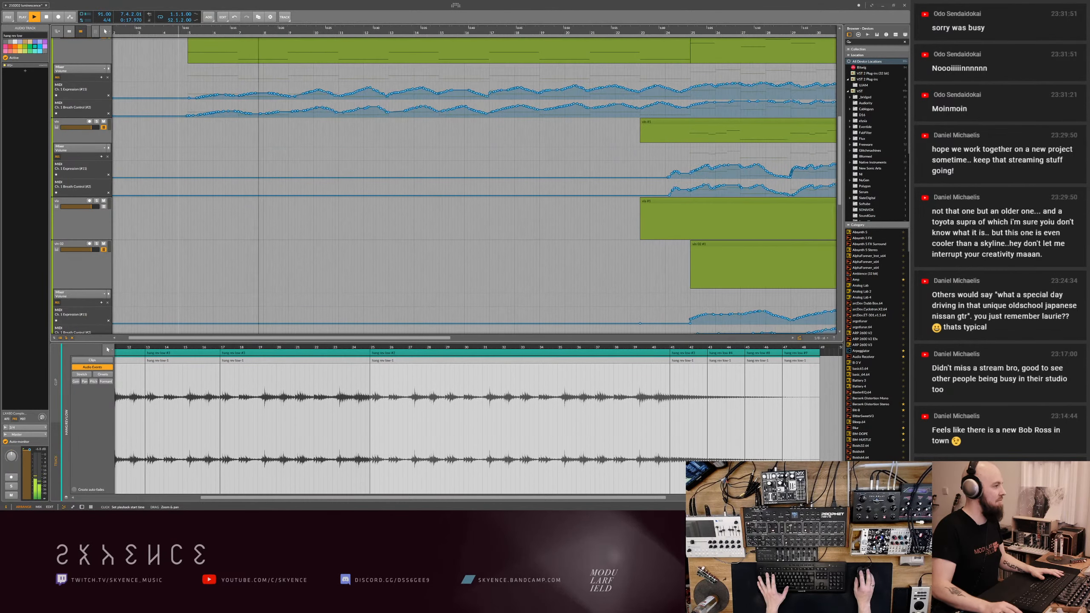
key(d)
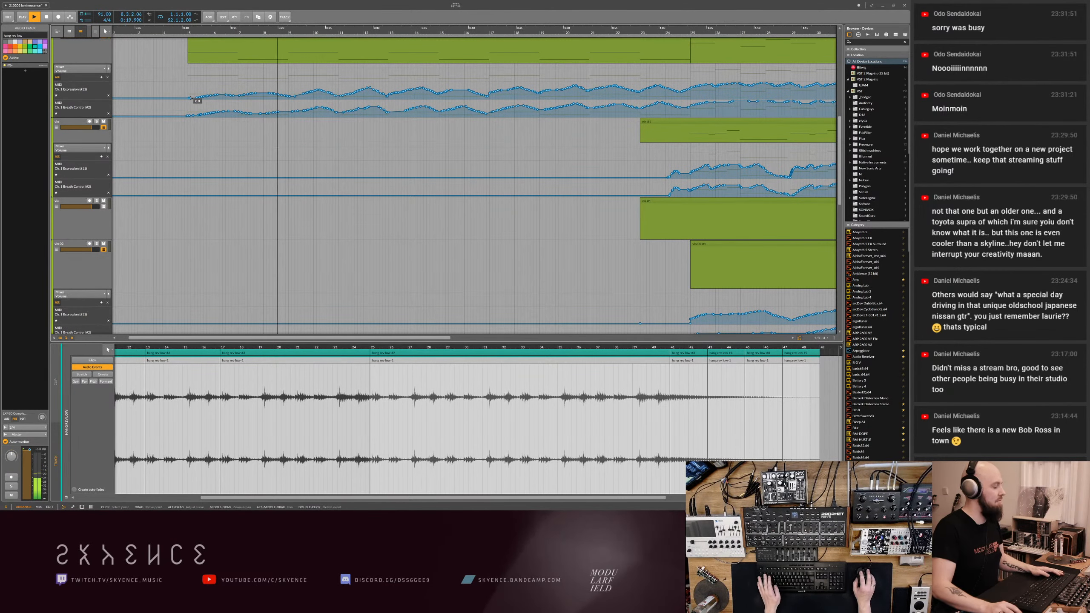
mouse_move(190, 93)
mouse_down()
mouse_move(241, 95)
mouse_move(194, 111)
mouse_move(293, 109)
mouse_up()
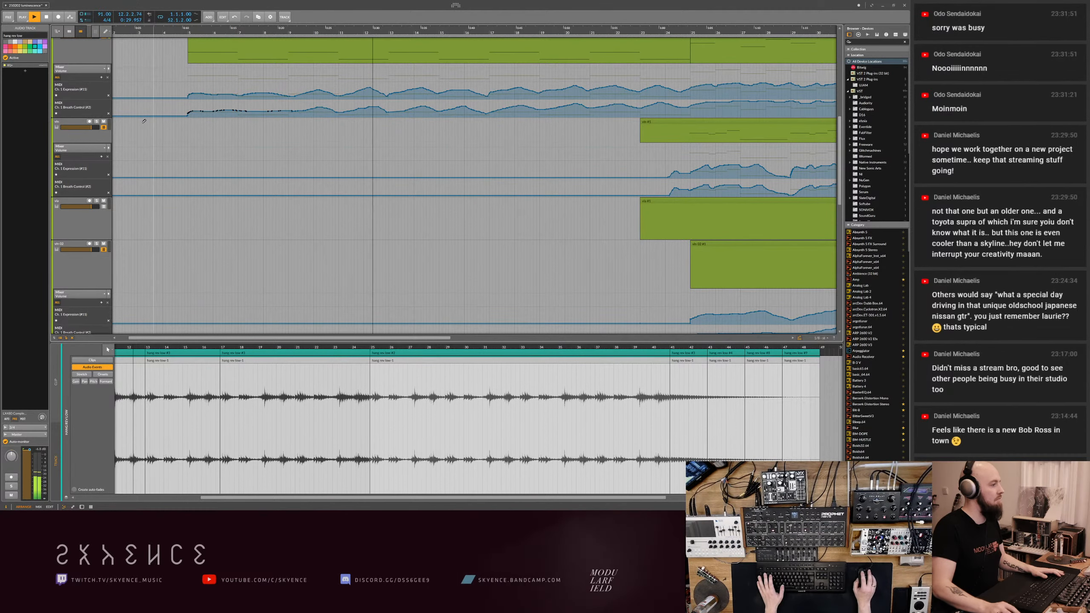
- Enlarge the Breath Control lane, and refine the first points of the Breath Control and Expression curves from bar 5
drag(96, 116, 96, 153)
drag(191, 140, 226, 133)
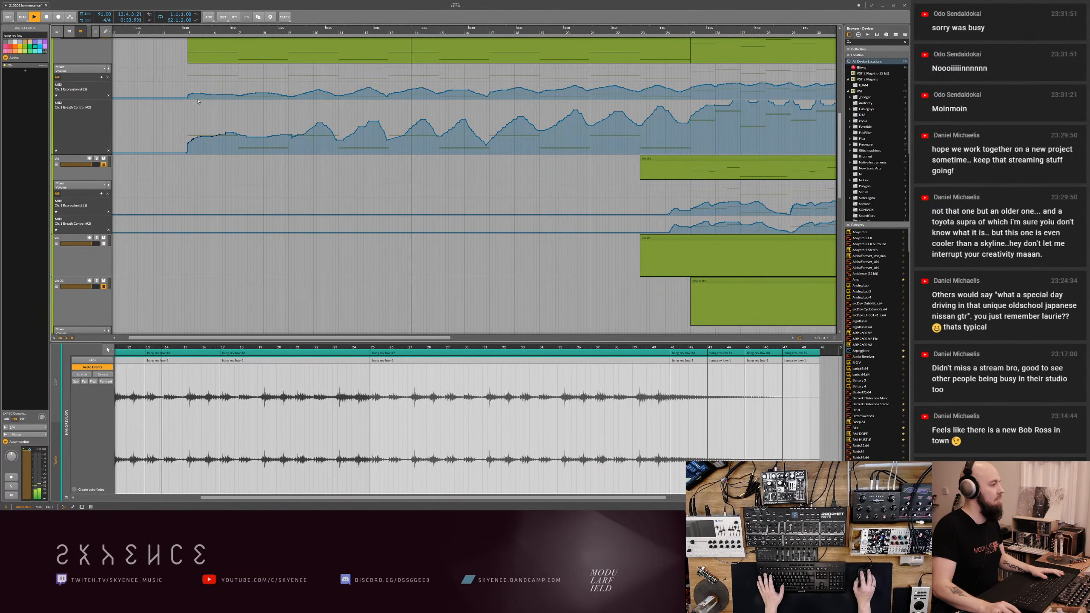
mouse_move(190, 95)
mouse_down()
mouse_move(244, 93)
mouse_move(188, 96)
mouse_up()
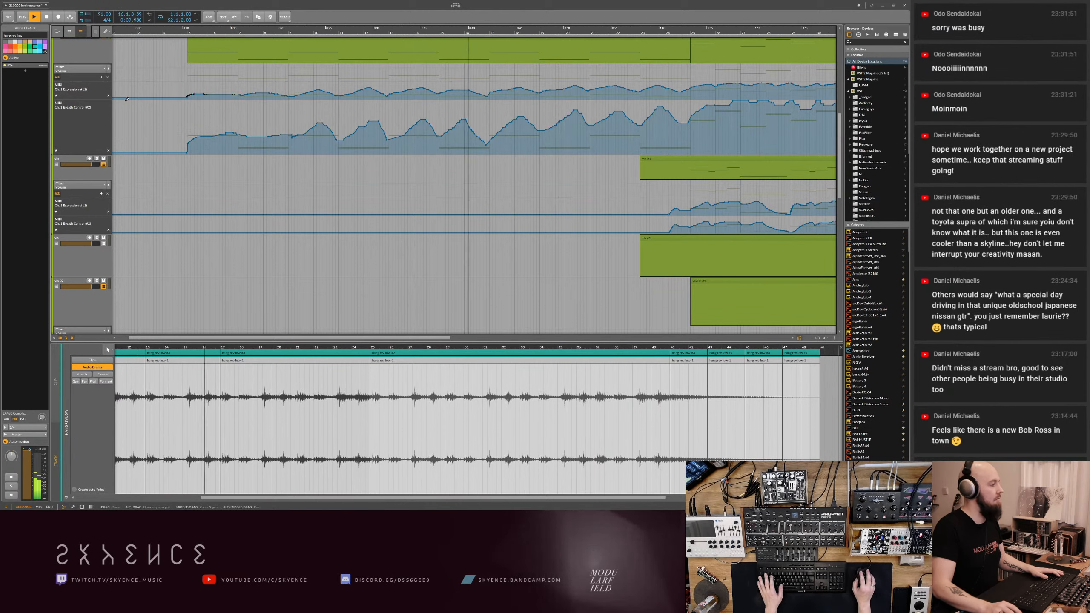
- Select the first five clips of the long teal audio track and save the project
scroll(130, 138, down, 6)
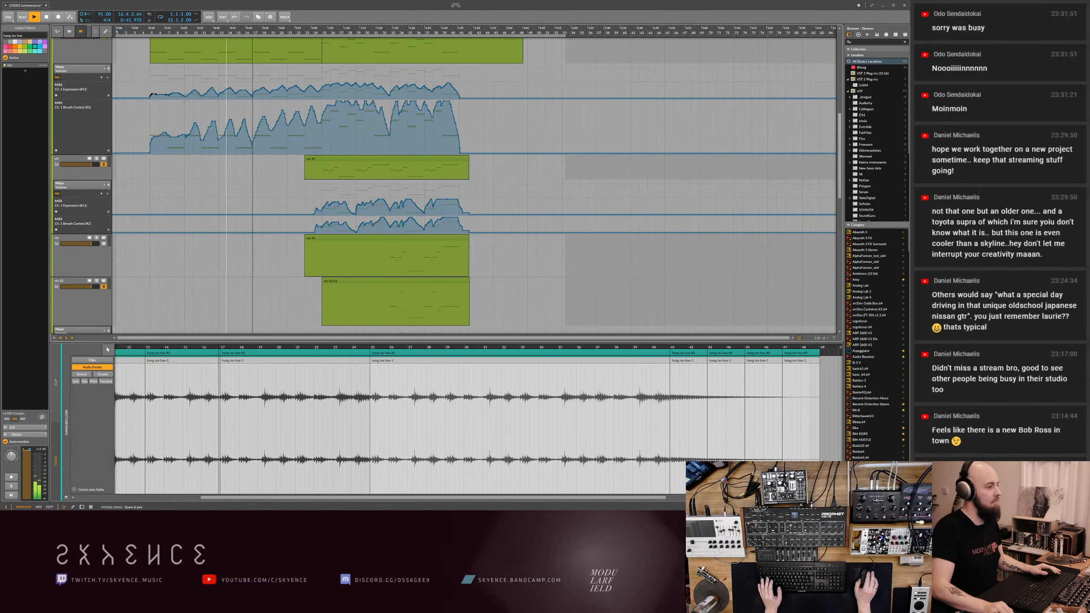
scroll(258, 138, up, 10)
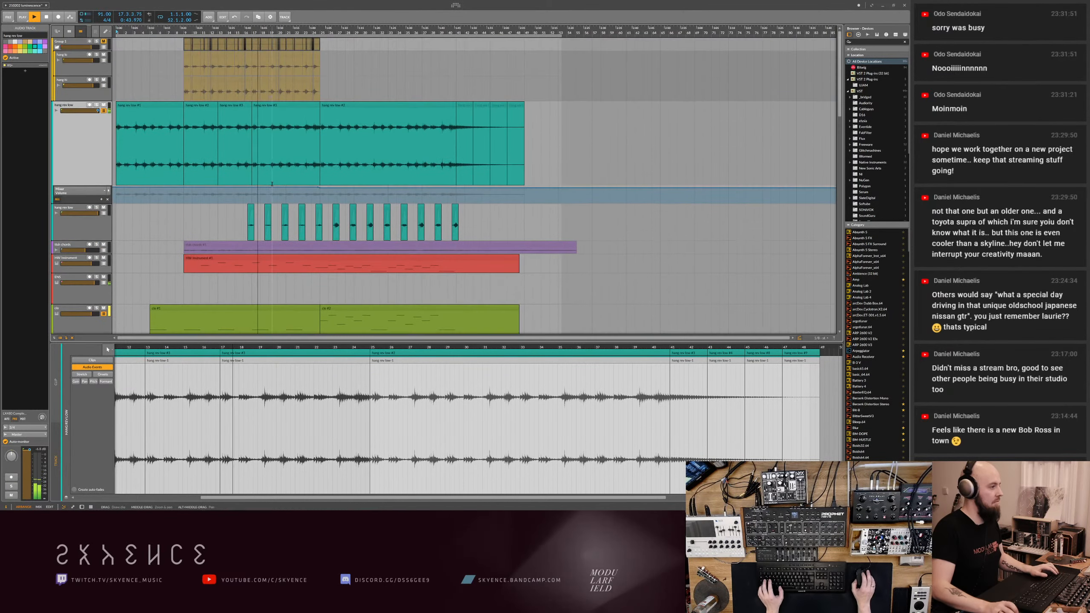
click(161, 105)
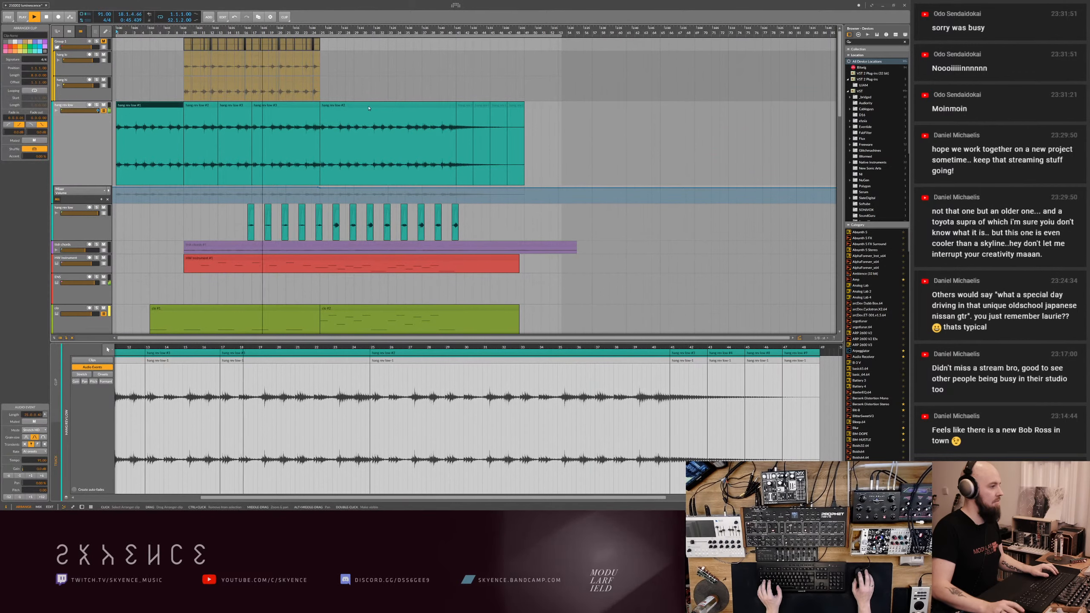
shift+click(391, 106)
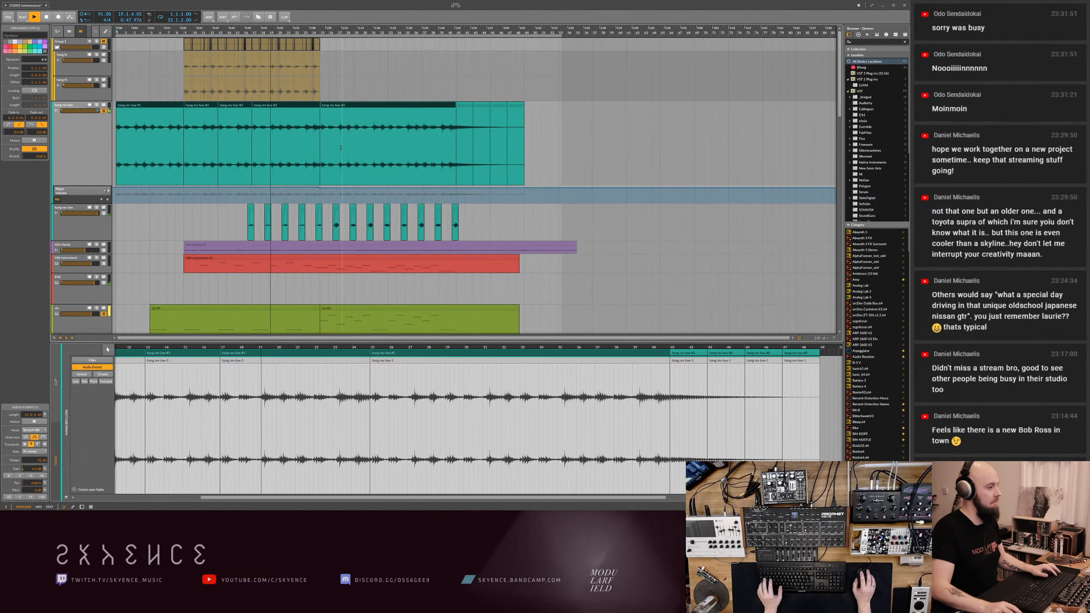
key(ctrl+s)
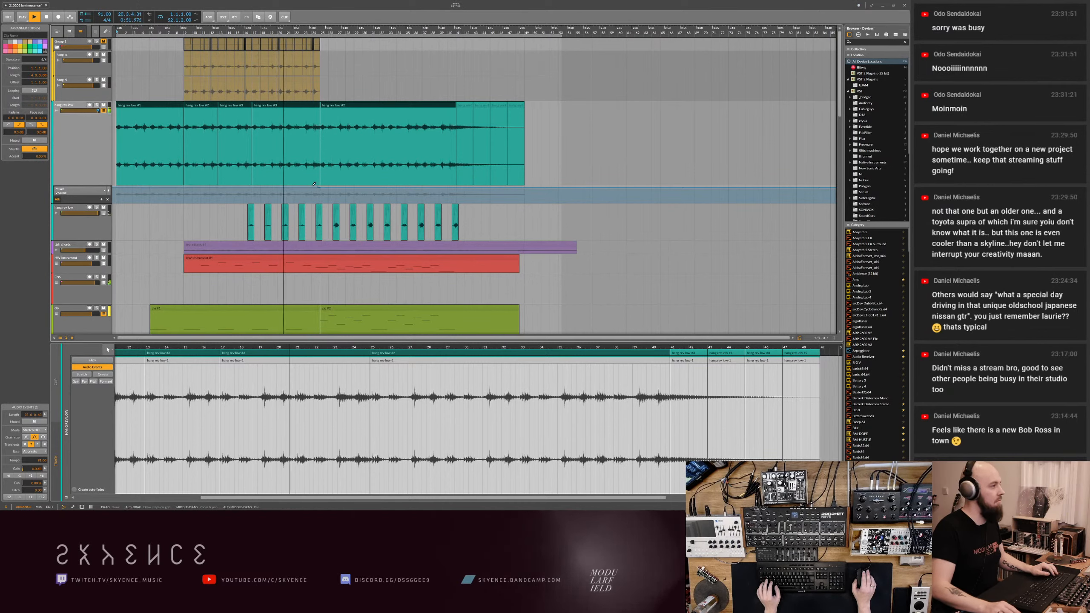
key(ctrl+s)
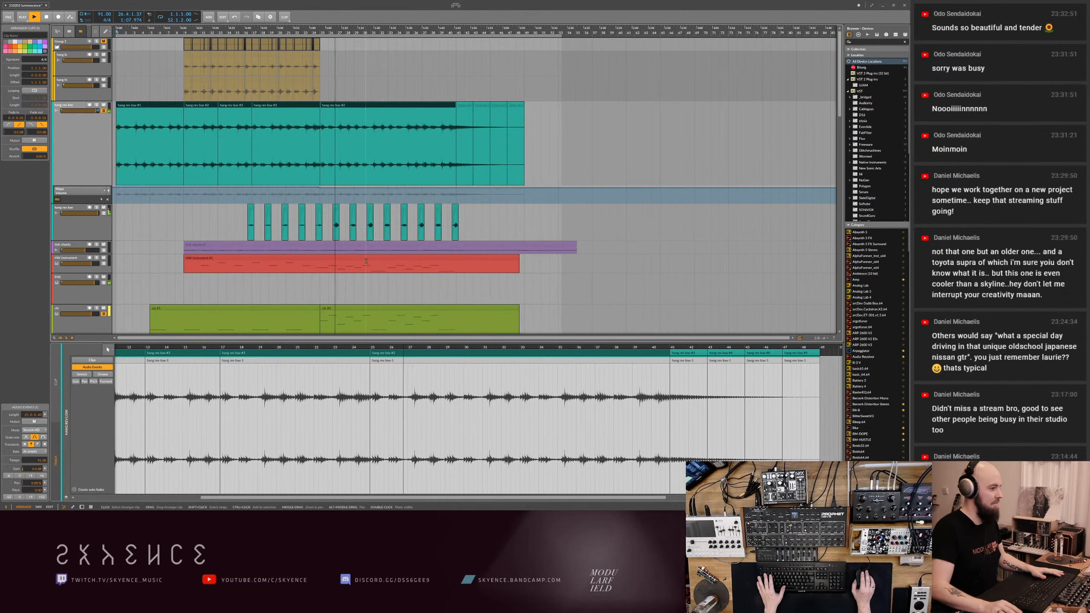
- Check the string lanes during playback, select around the long teal track's last clips, and set the insertion marker past their end
scroll(368, 277, down, 6)
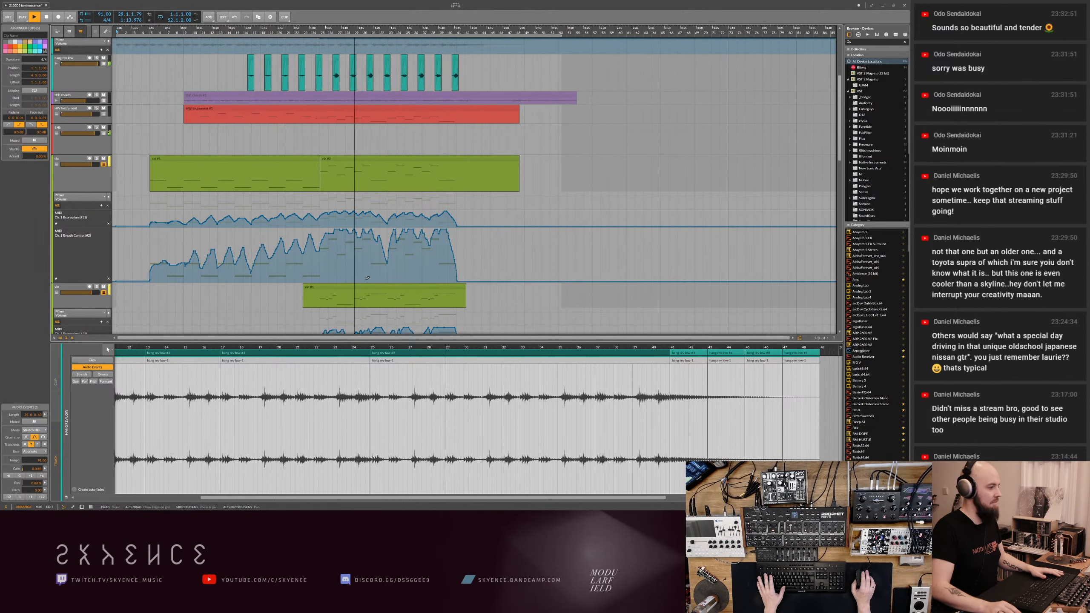
scroll(400, 258, down, 3)
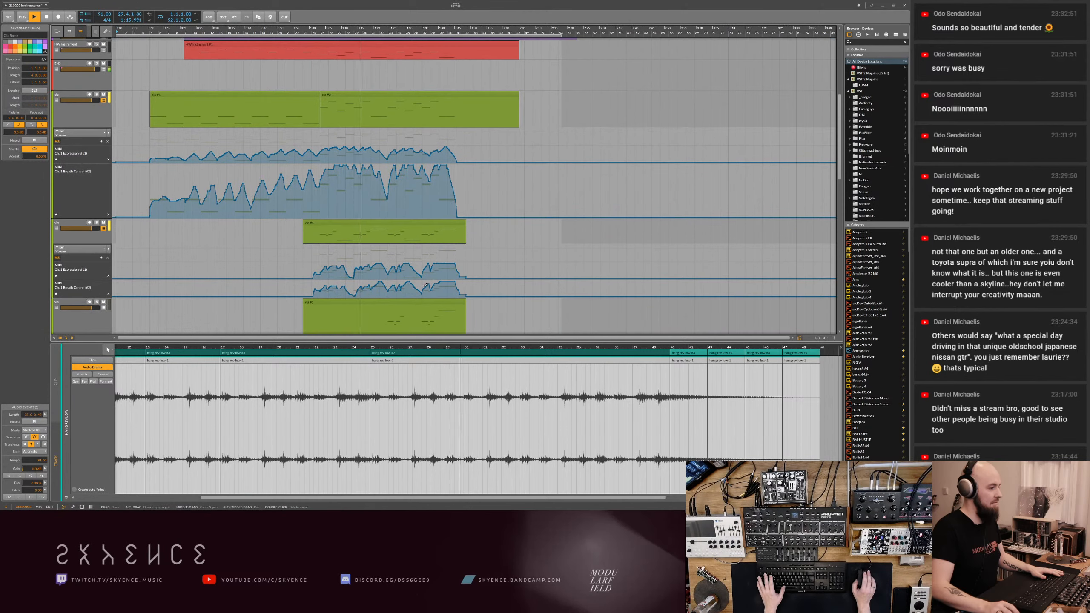
scroll(400, 258, up, 10)
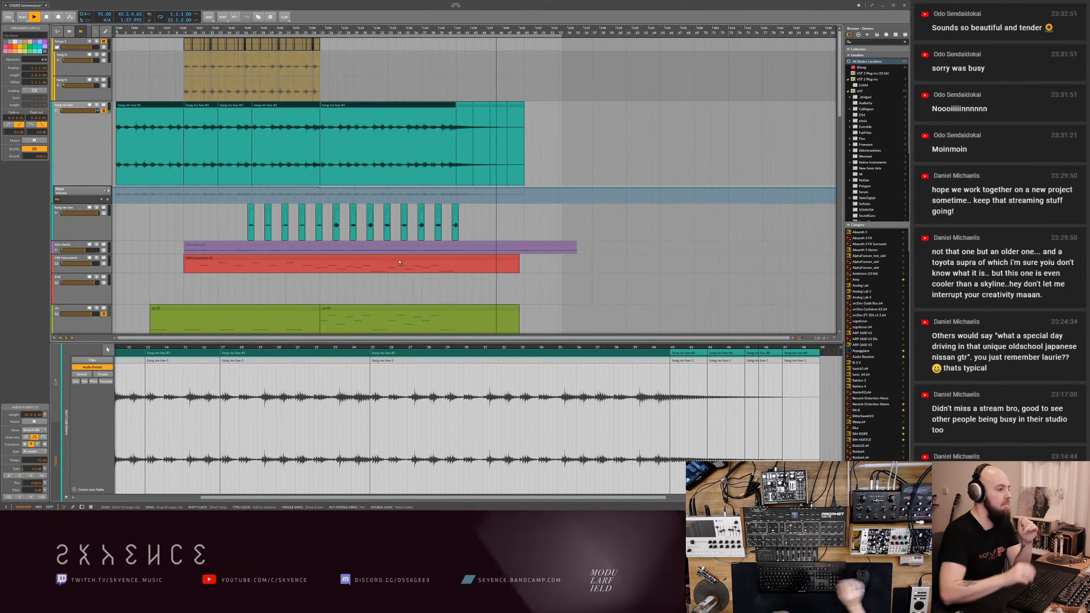
key(1)
drag(536, 104, 468, 108)
click(545, 155)
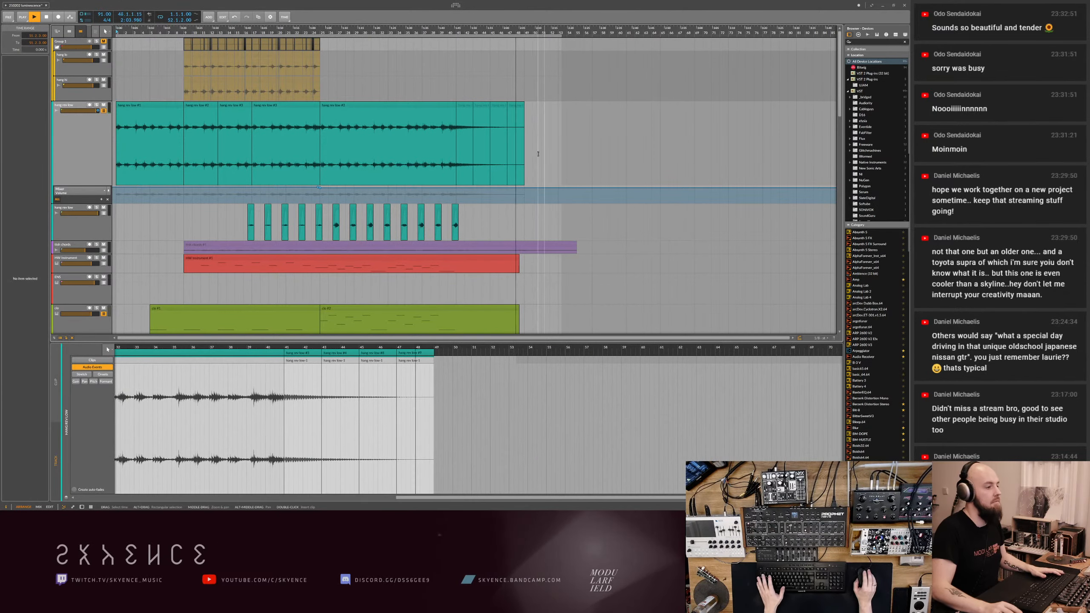
- Delete the last three clips of the blue audio track and save the project
scroll(535, 167, down, 5)
scroll(535, 167, down, 5)
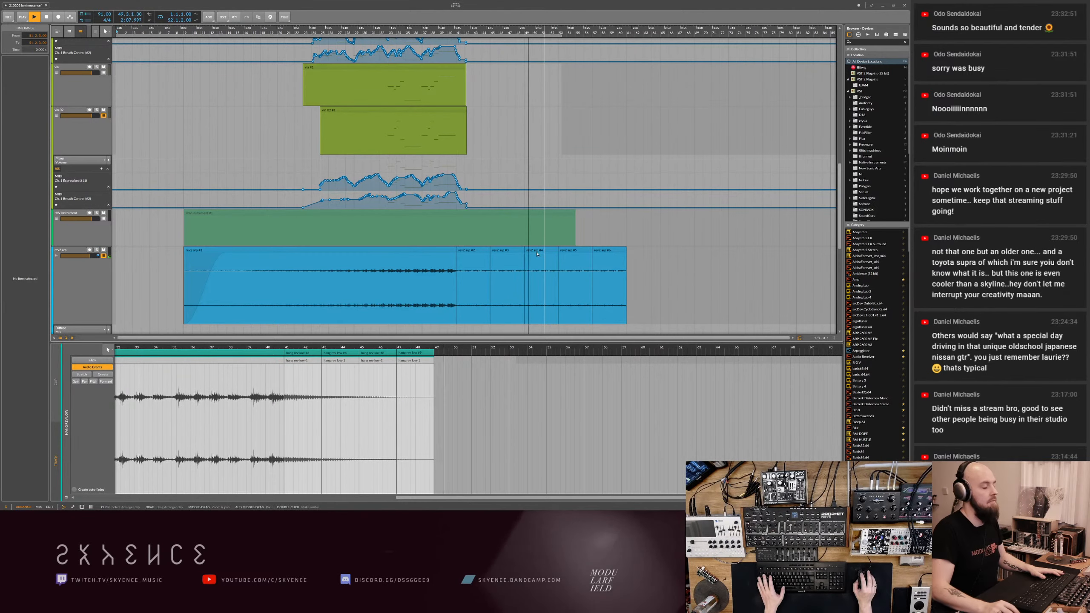
scroll(492, 162, down, 1)
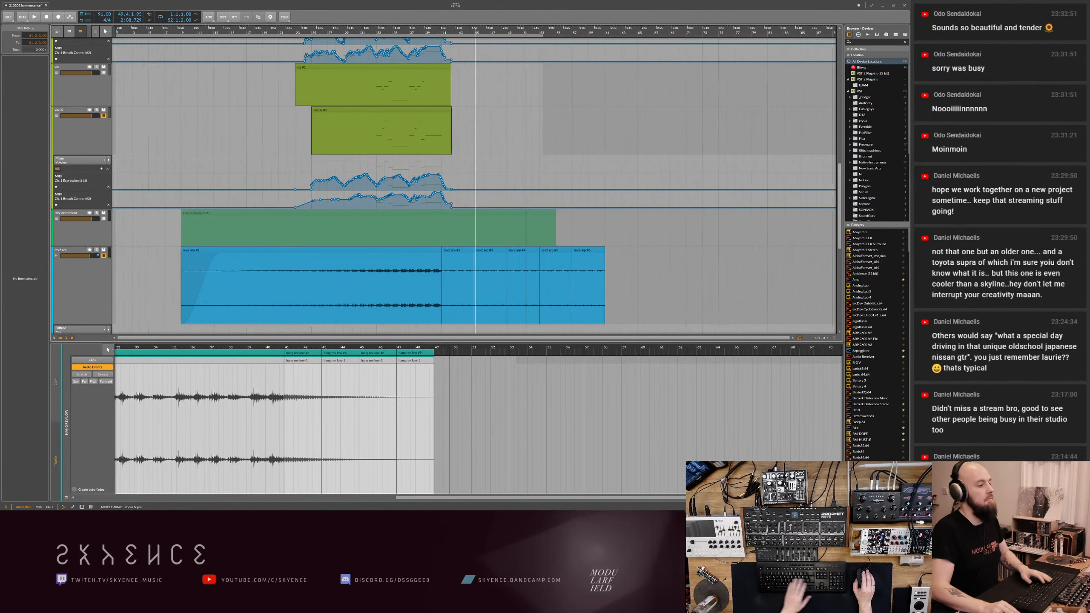
click(510, 250)
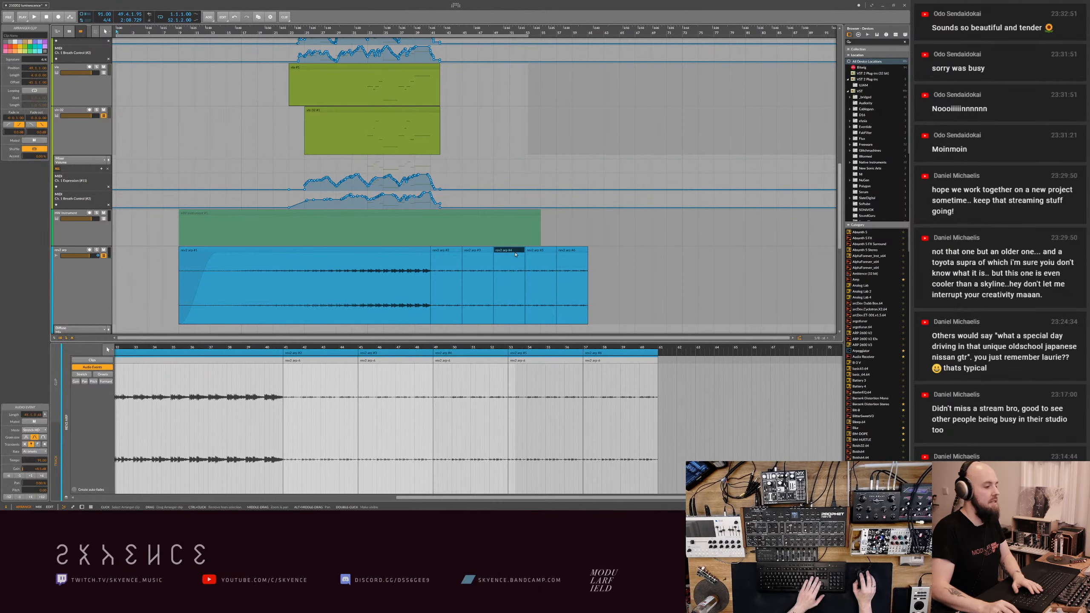
key(Delete)
drag(510, 250, 603, 250)
key(Delete)
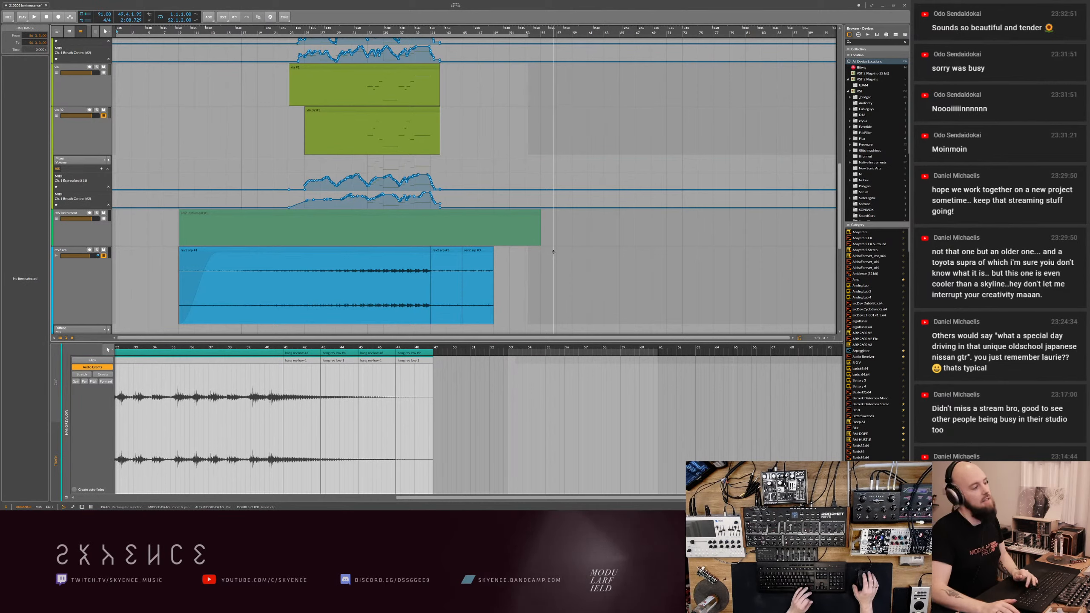
click(488, 253)
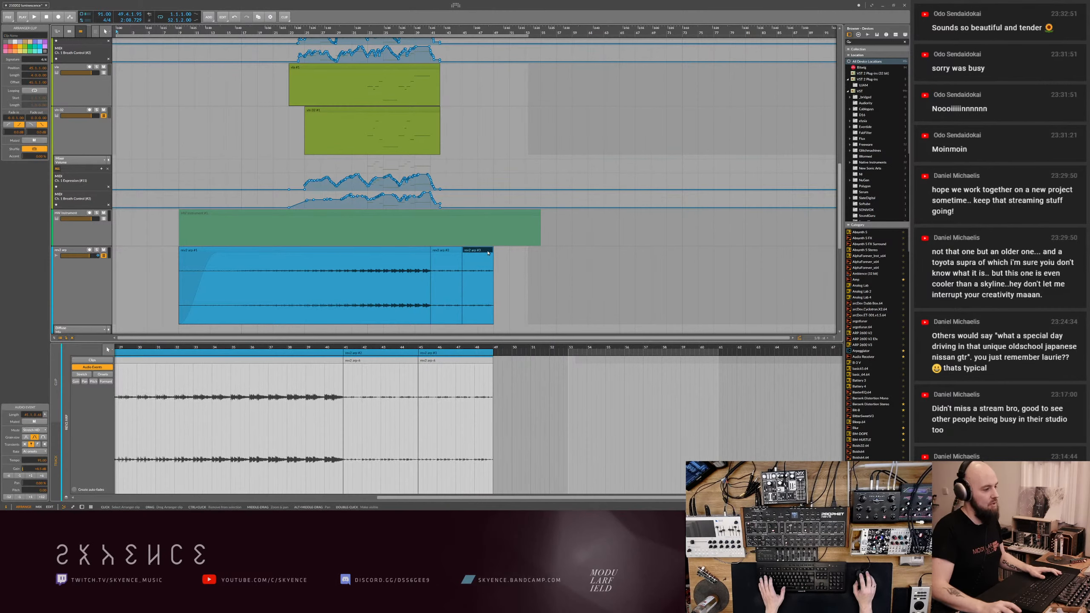
key(ctrl+s)
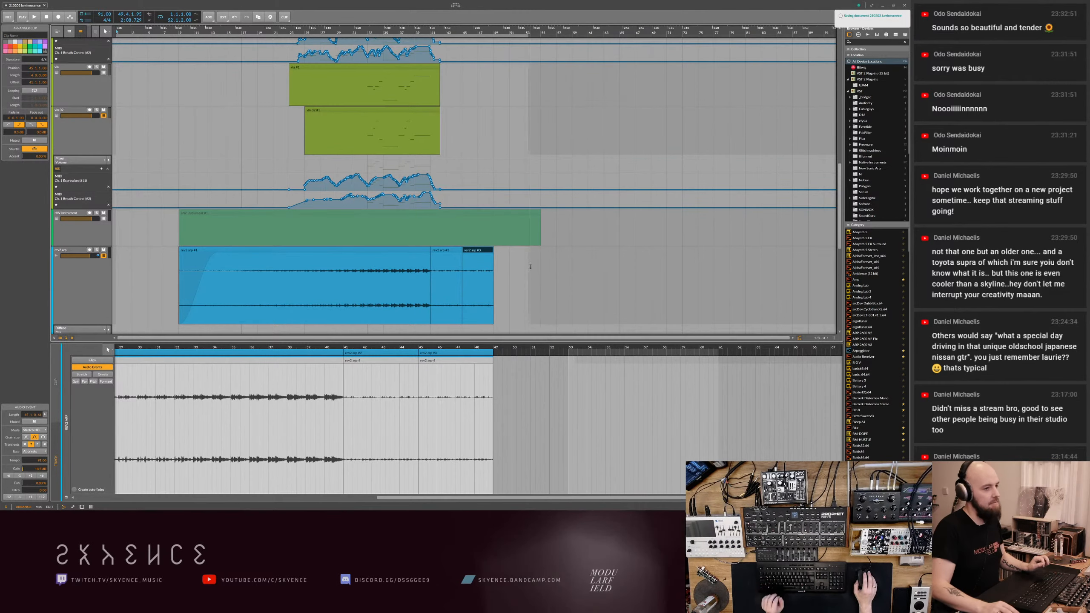
- Reduce the heights of the lower green string tracks to make the arrangement more compact
scroll(548, 266, down, 2)
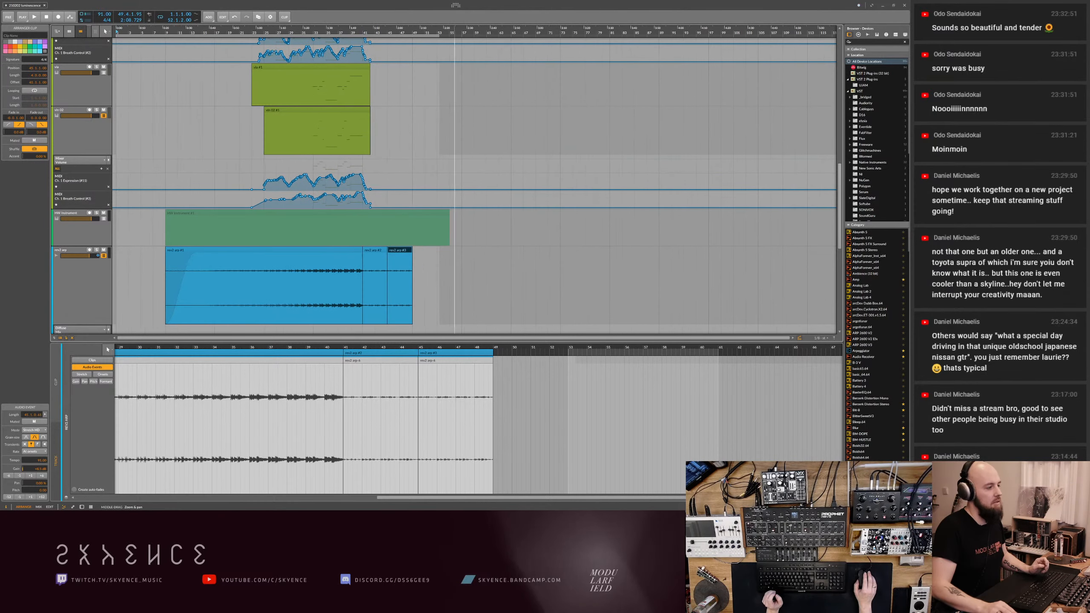
scroll(429, 260, up, 4)
scroll(434, 260, down, 1)
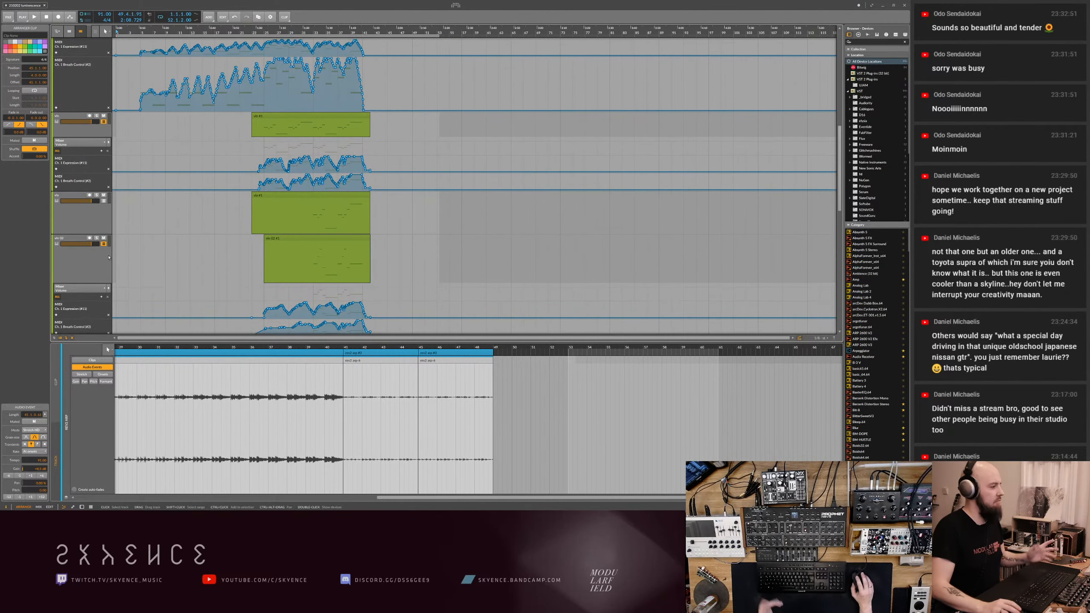
drag(89, 282, 94, 216)
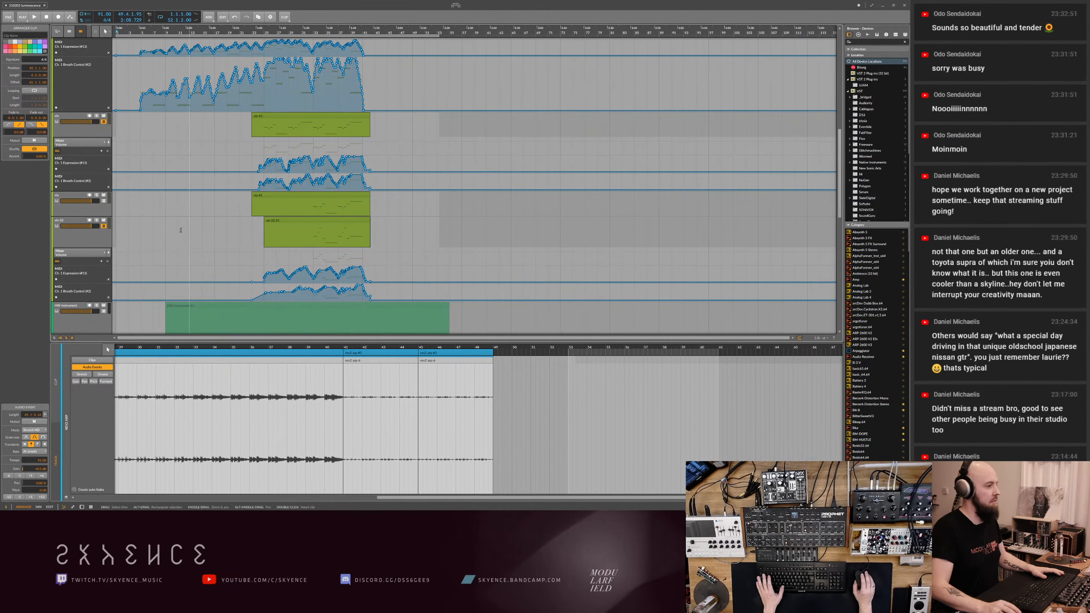
drag(83, 137, 83, 132)
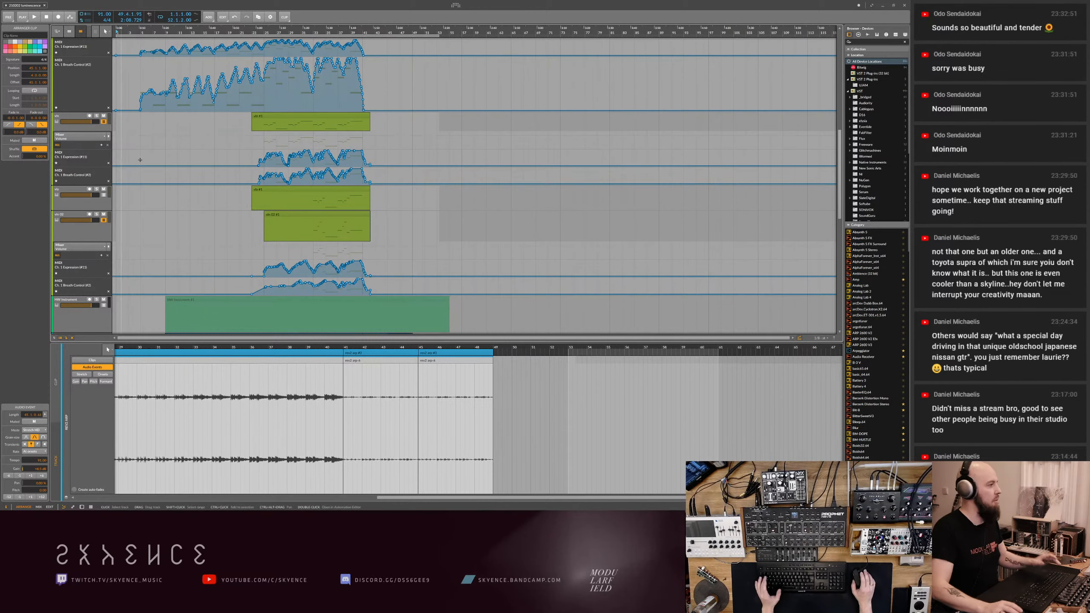
- Shrink the first green string track's Breath Control lane to about the height of its Expression lane
scroll(166, 186, up, 6)
scroll(165, 186, up, 2)
click(81, 262)
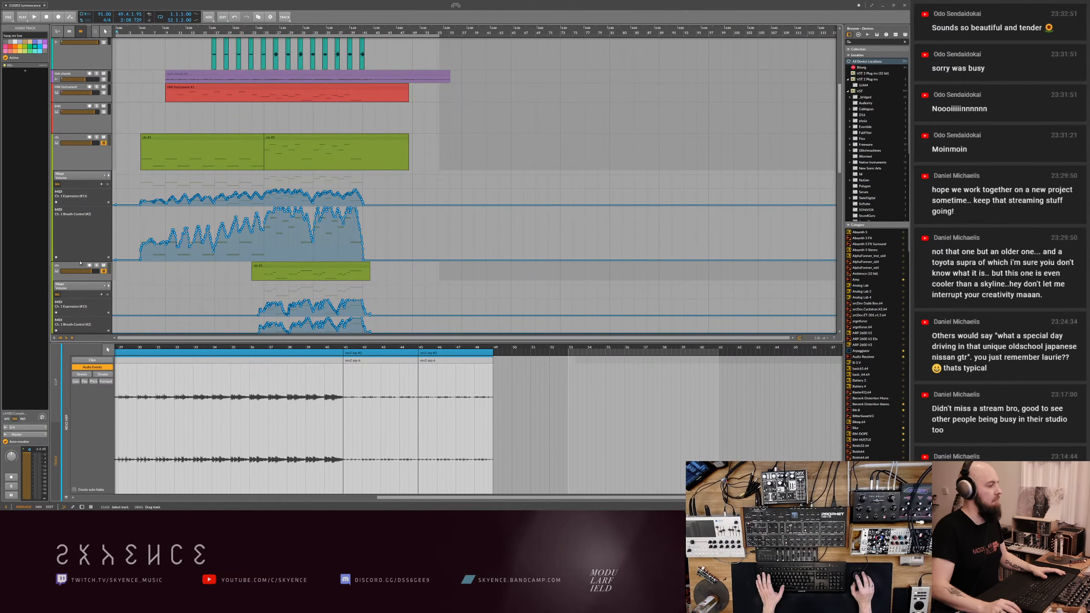
drag(79, 260, 80, 230)
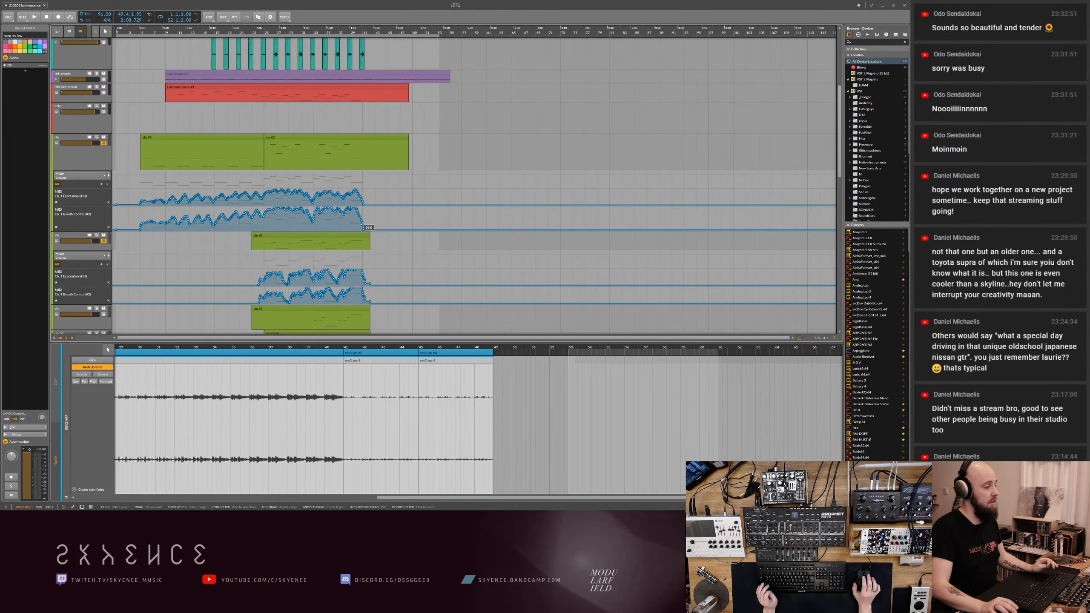
- Solo the track above the green string tracks, play from bar 25, and check the strings' automation through their ending
drag(376, 234, 413, 233)
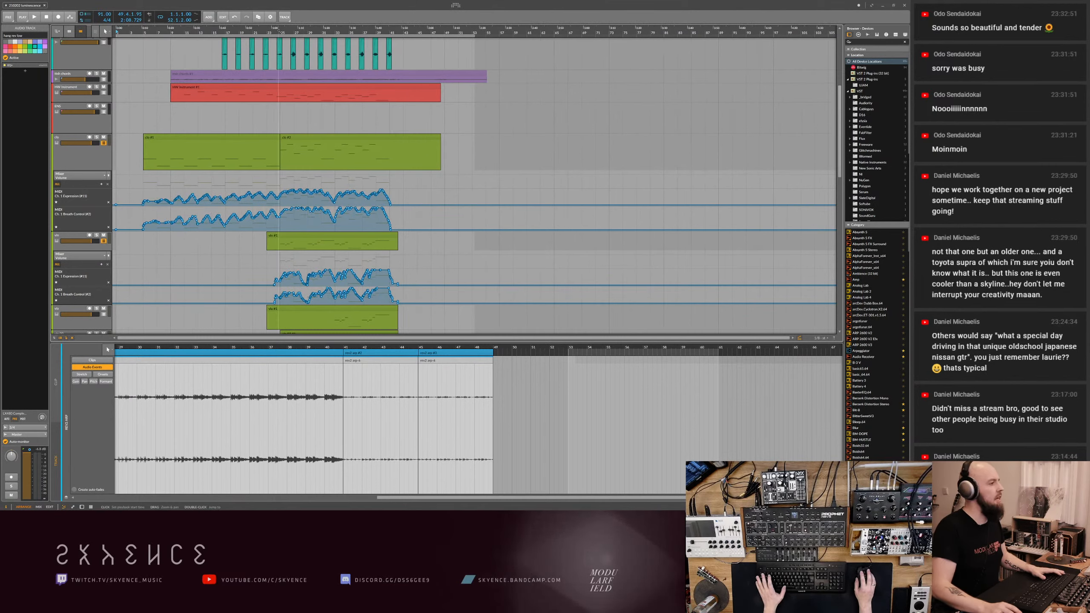
scroll(303, 266, down, 4)
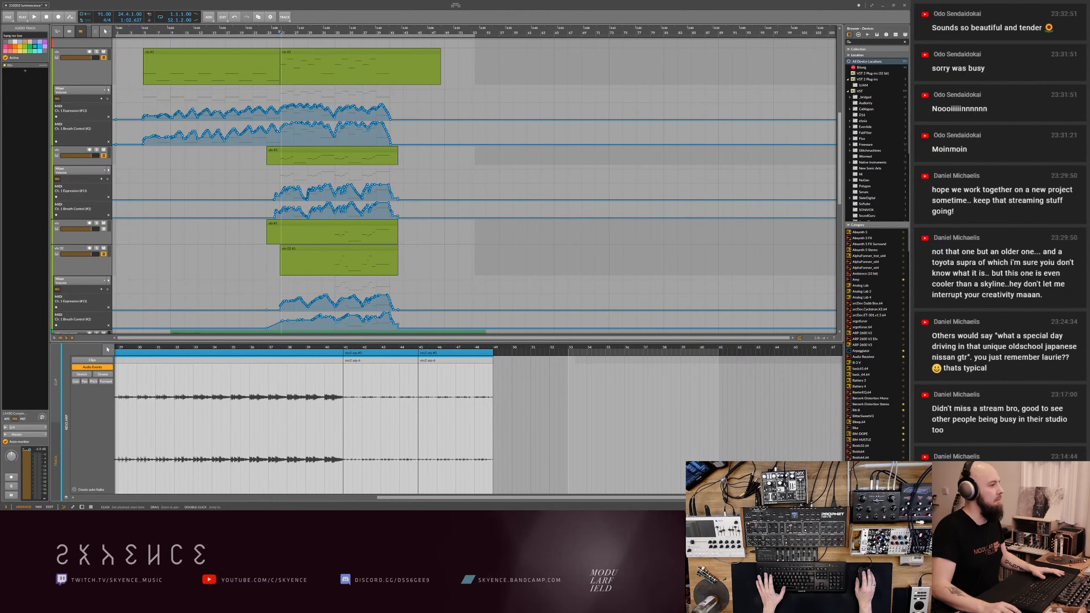
drag(281, 32, 305, 32)
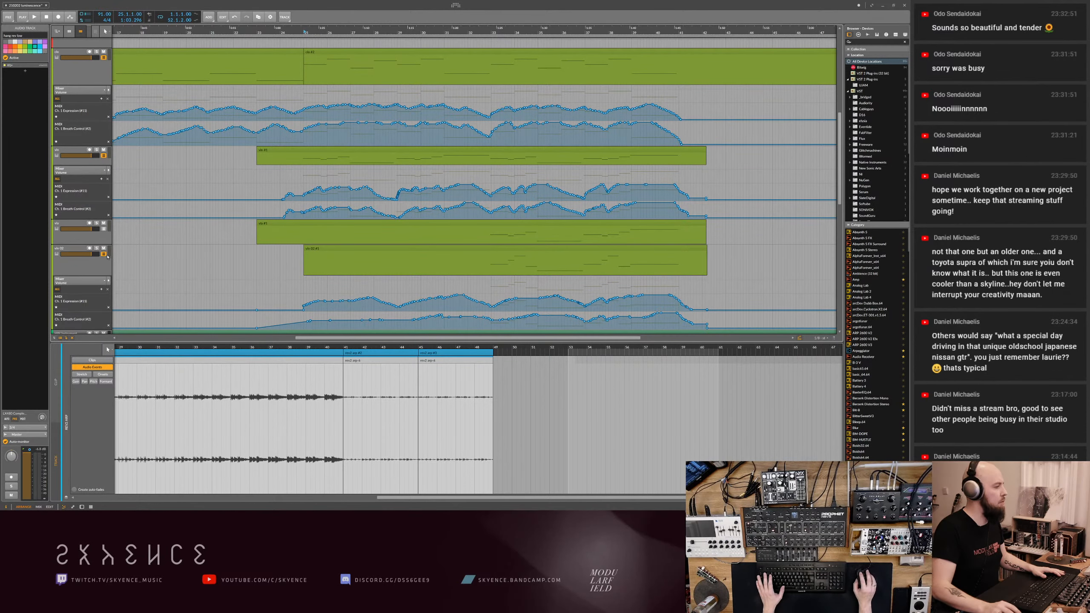
scroll(171, 192, up, 5)
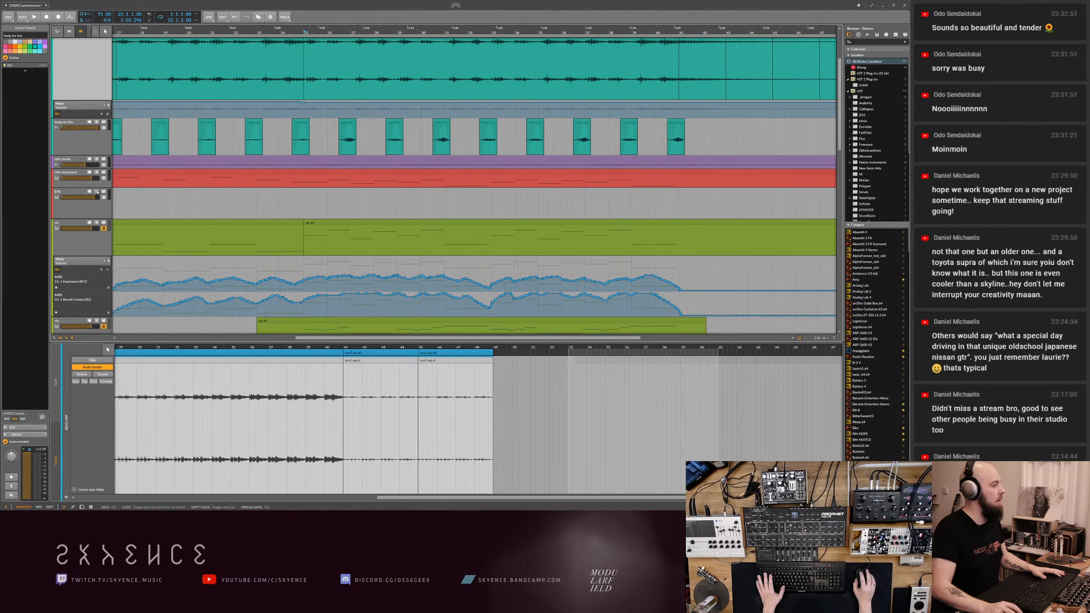
key(space)
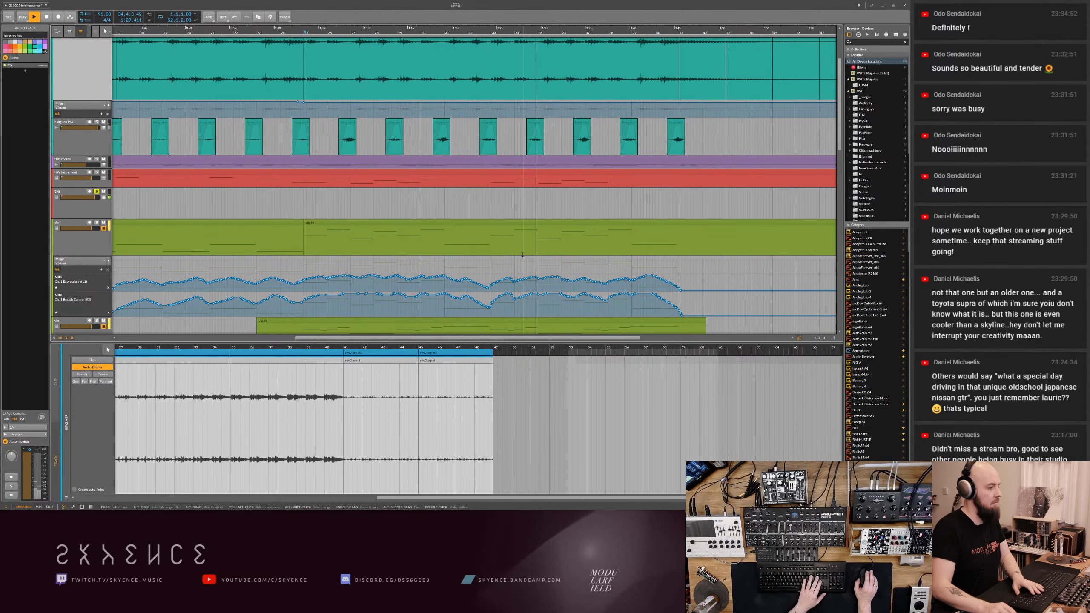
drag(563, 253, 493, 253)
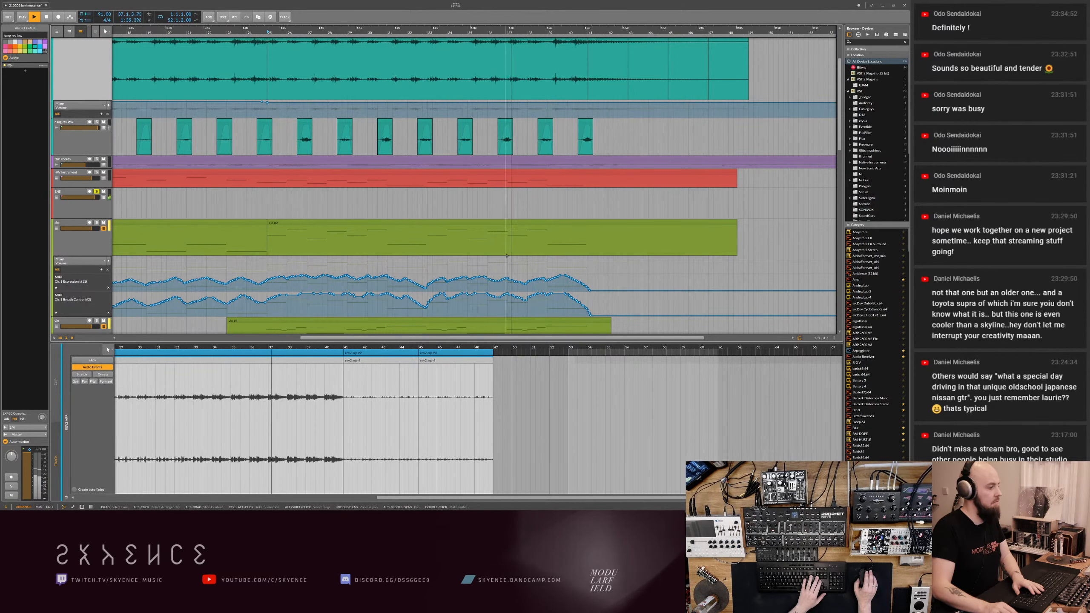
scroll(498, 253, down, 4)
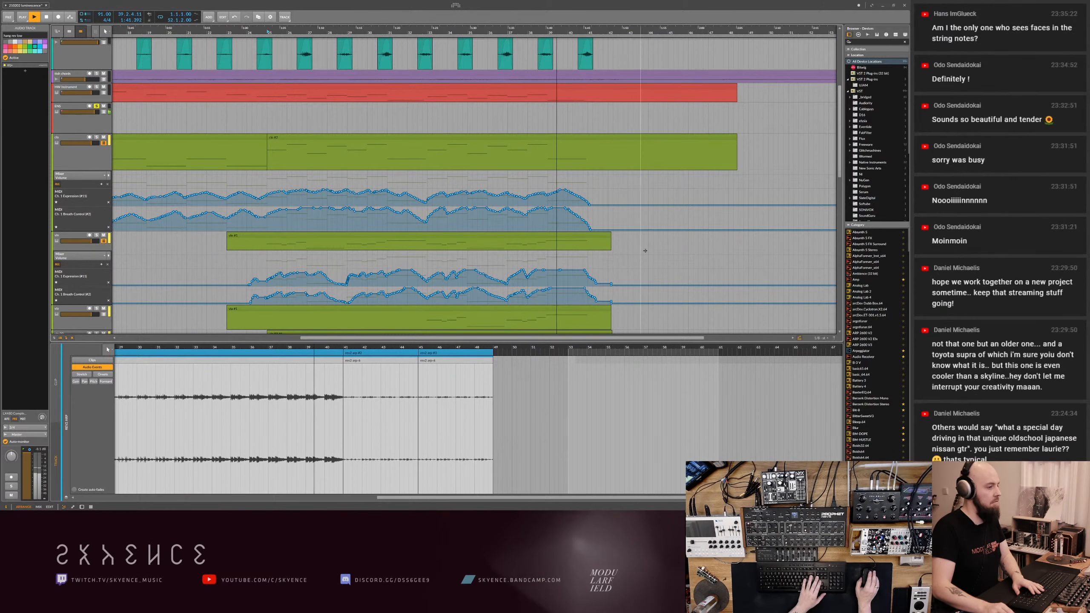
scroll(587, 271, down, 2)
scroll(588, 271, down, 3)
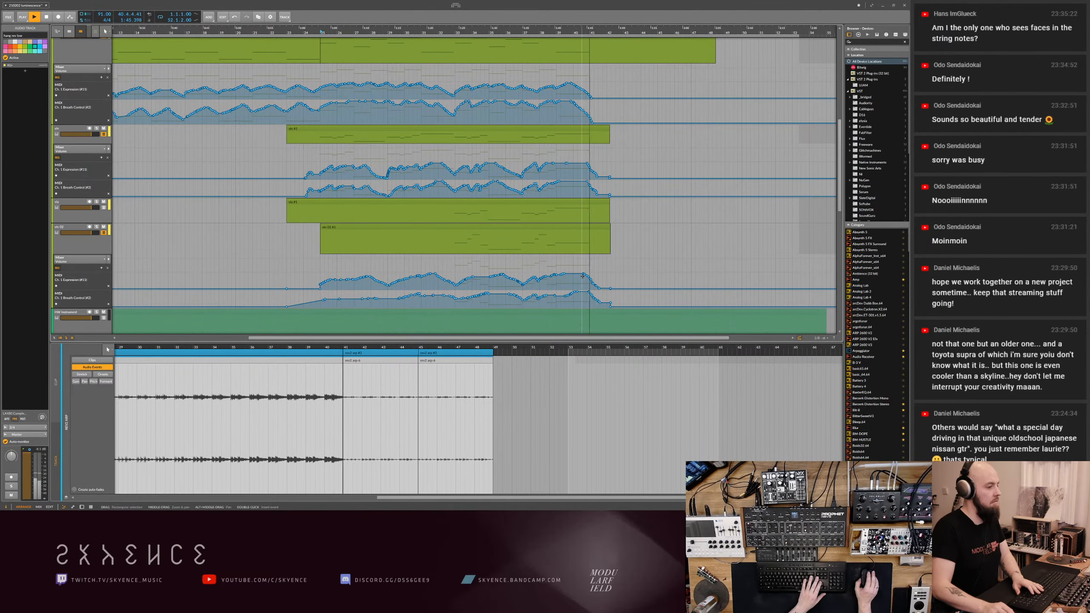
key(space)
- Show the notes of the lowest green string clip in the editor and save the project
click(566, 229)
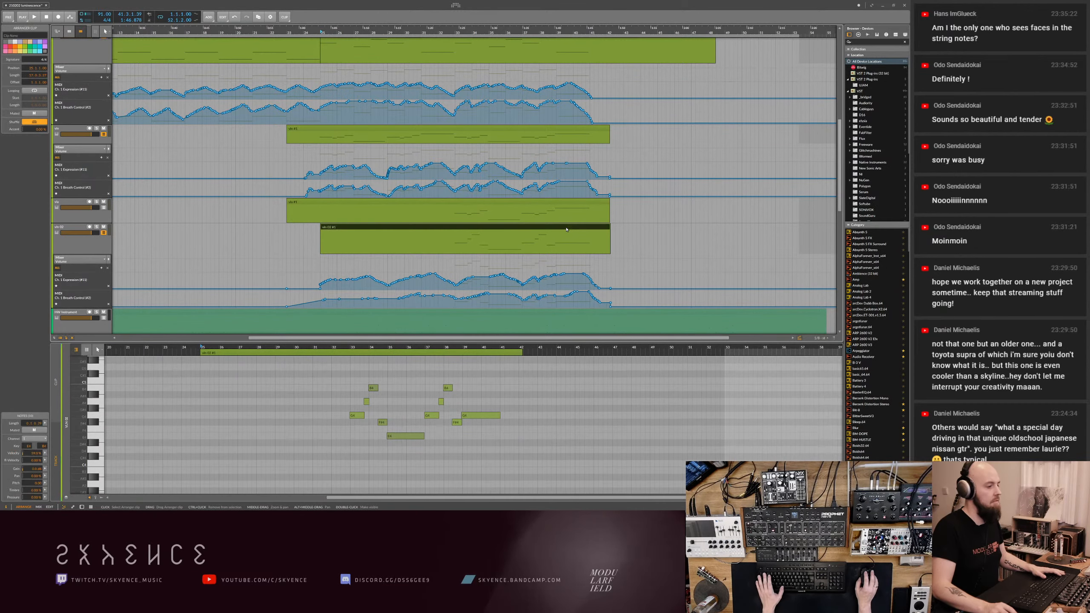
scroll(472, 404, up, 2)
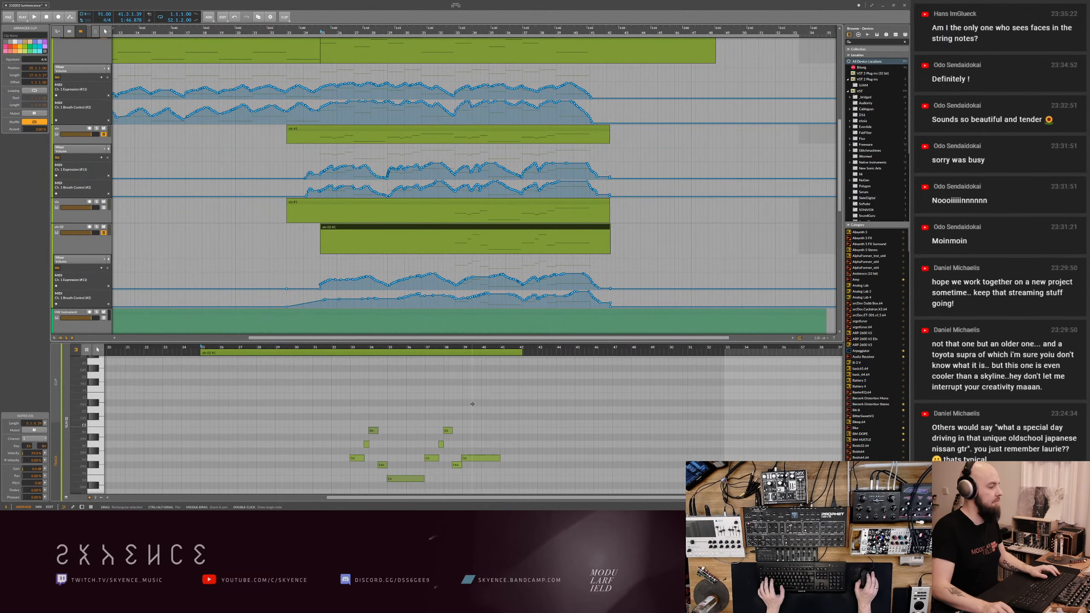
click(485, 399)
key(ctrl+s)
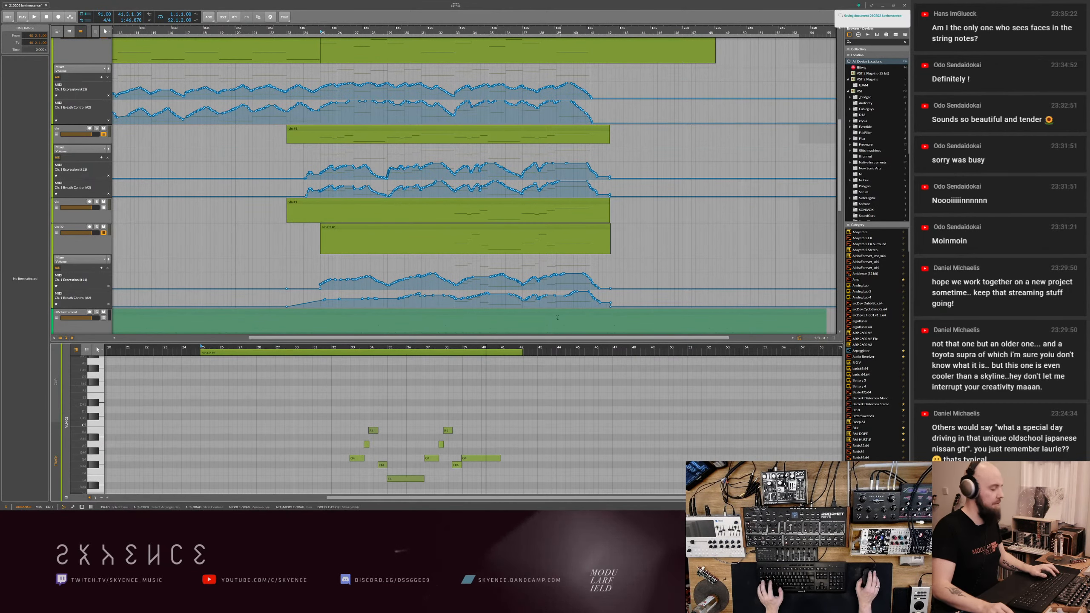
- Play the full arrangement from bar 25, show an additional Volume automation lane under the long teal track, and select its bar 25 point
scroll(162, 132, up, 5)
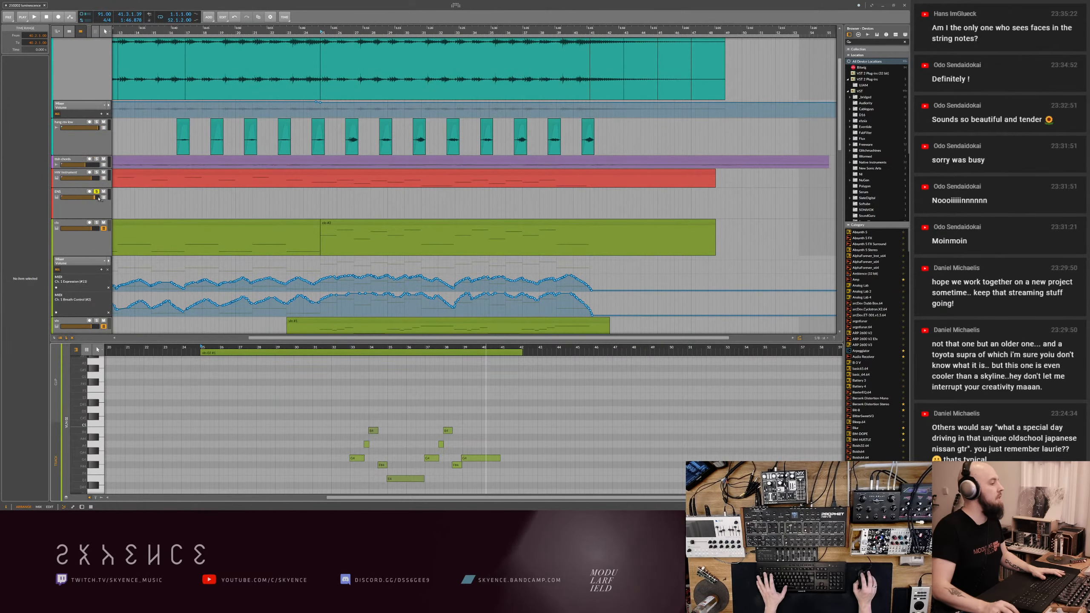
key(space)
scroll(103, 129, up, 2)
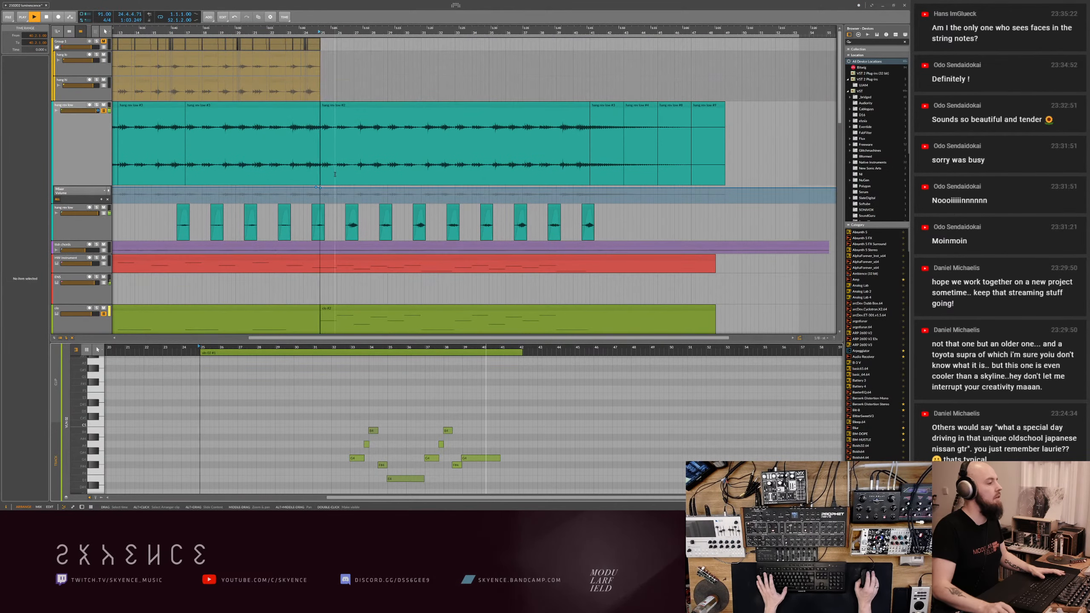
click(103, 105)
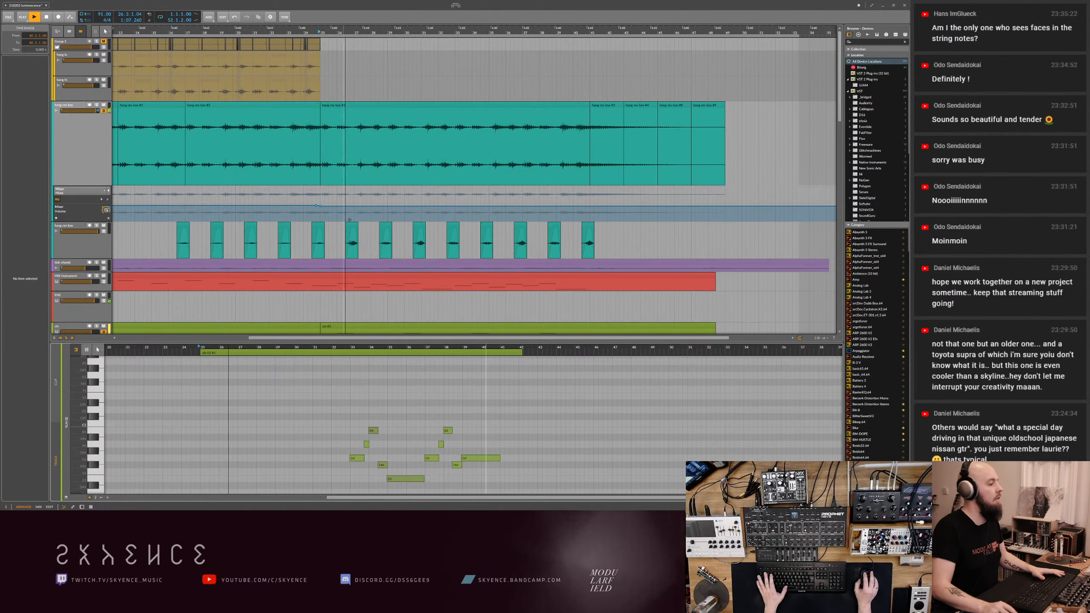
click(320, 207)
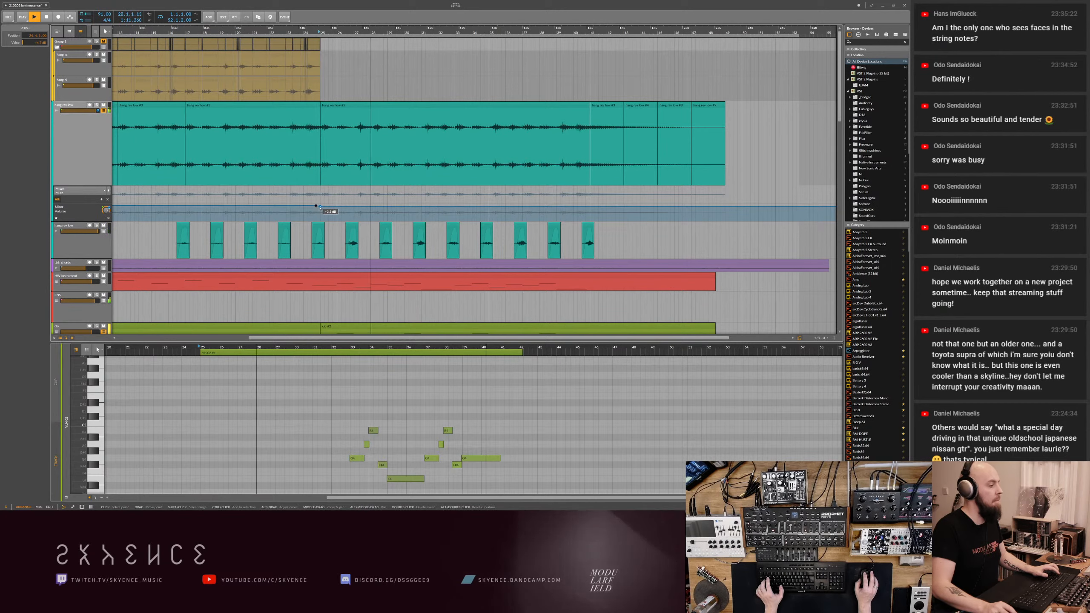
- Solo the long teal track and open its device chain to inspect the EQ
click(86, 147)
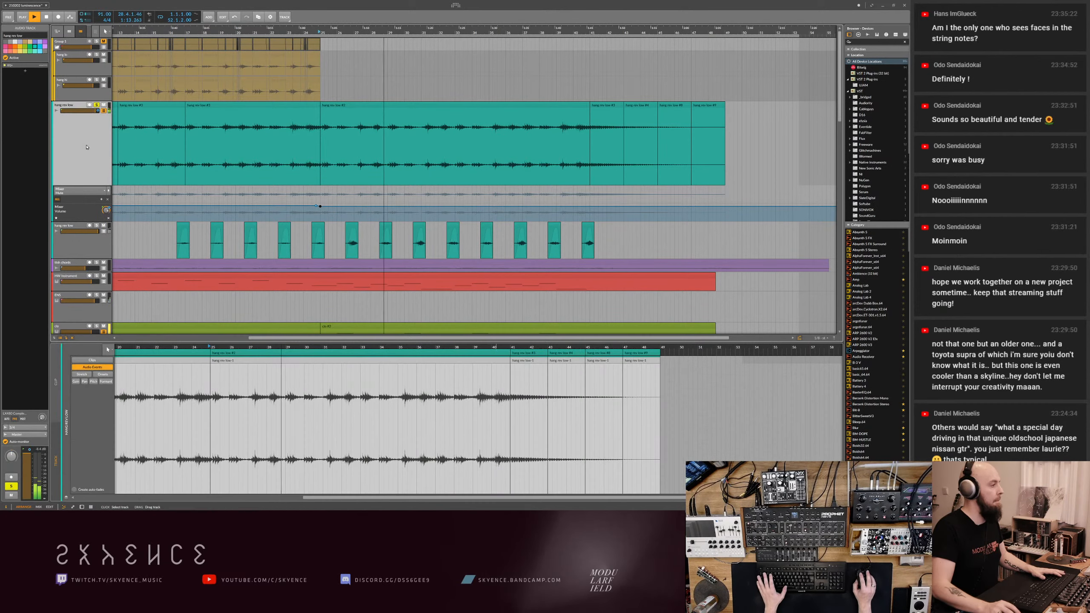
double_click(86, 147)
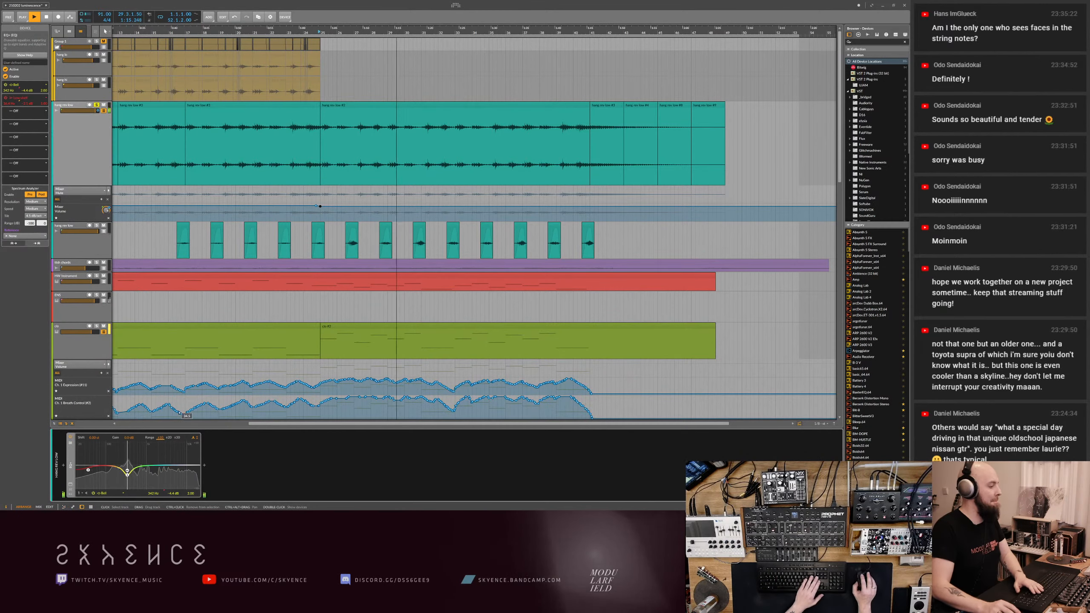
click(77, 189)
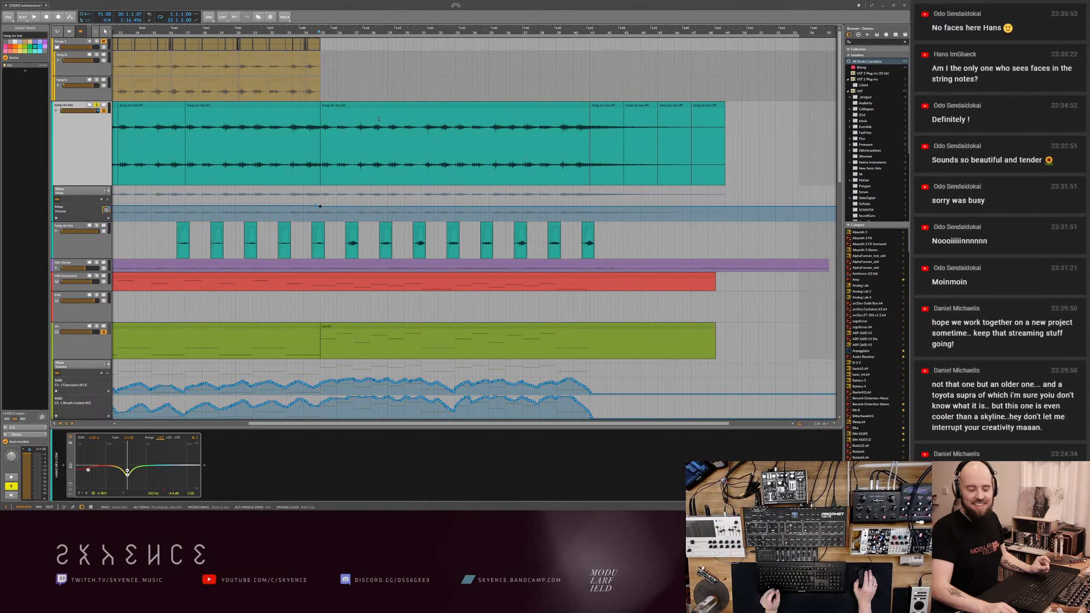
- Open the notes of the third green string track's clip and look over the string tracks in the arrangement
scroll(350, 143, down, 5)
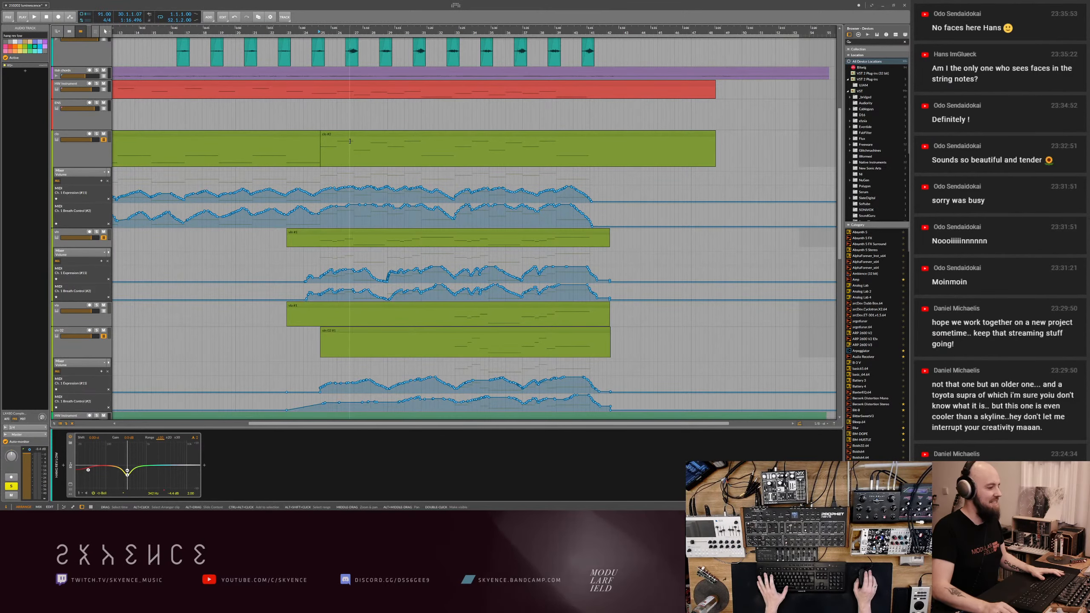
scroll(350, 141, down, 2)
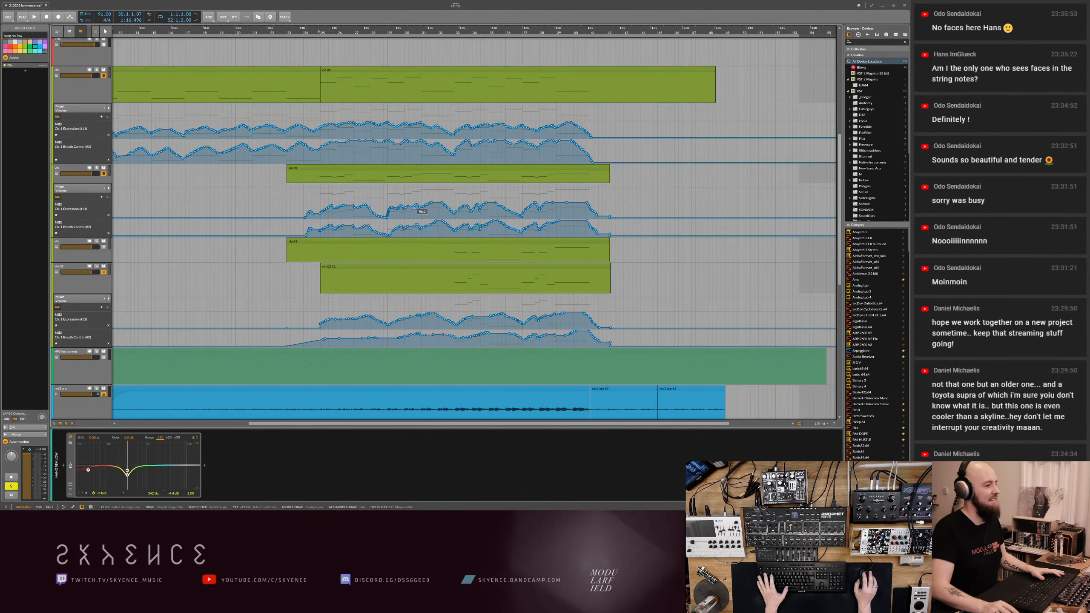
double_click(442, 242)
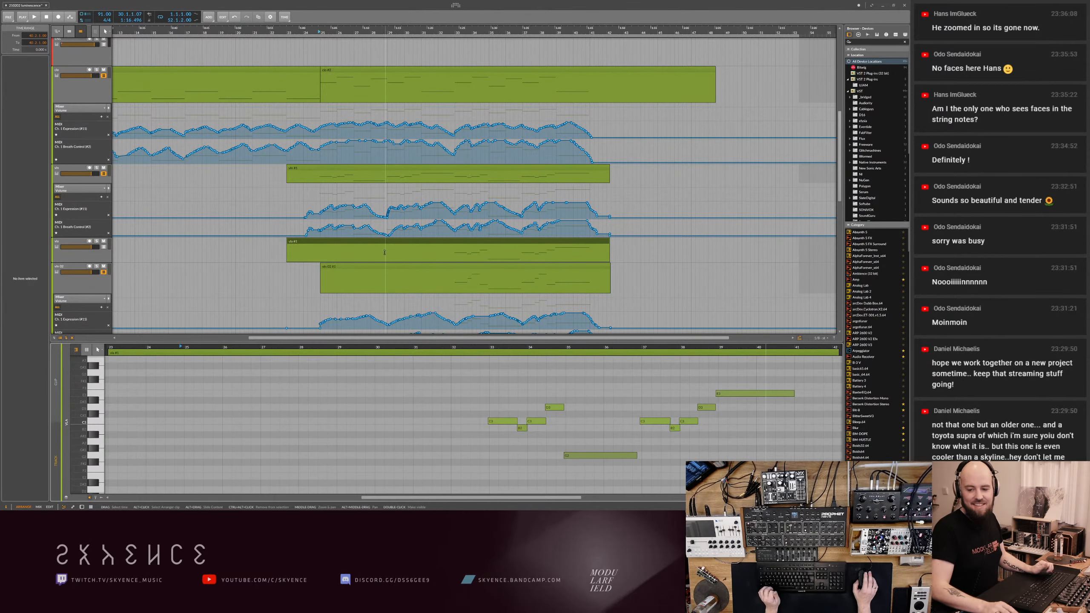
scroll(385, 252, down, 6)
ctrl+scroll(369, 227, down, 5)
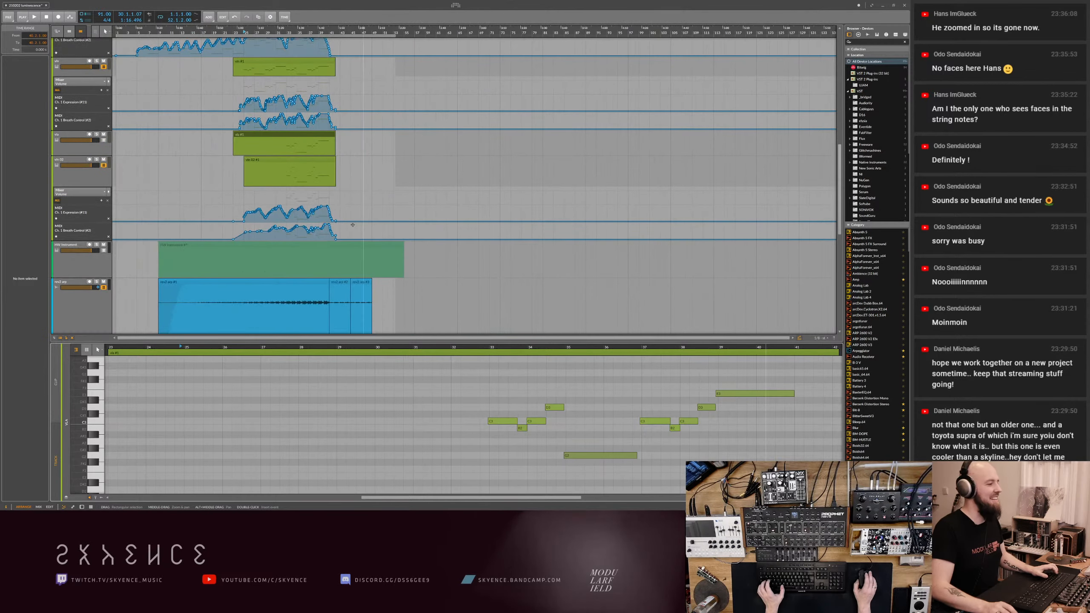
ctrl+scroll(369, 227, down, 3)
scroll(242, 206, up, 5)
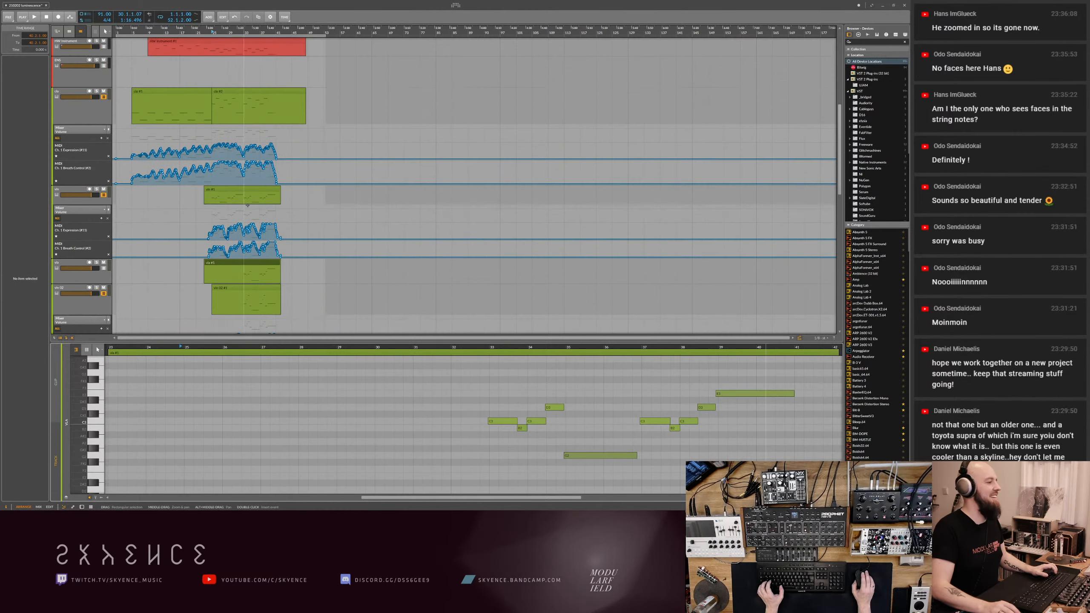
- Insert the soothe plug-in after the EQ on the long teal track, reduce its depth, and close the plug-in window
scroll(334, 183, up, 8)
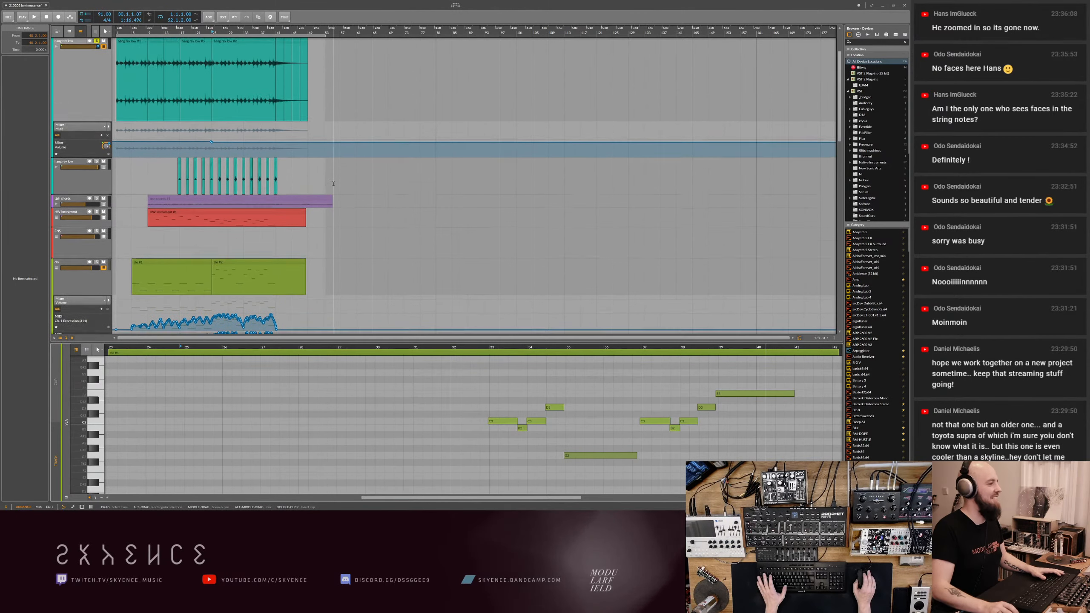
scroll(333, 183, down, 8)
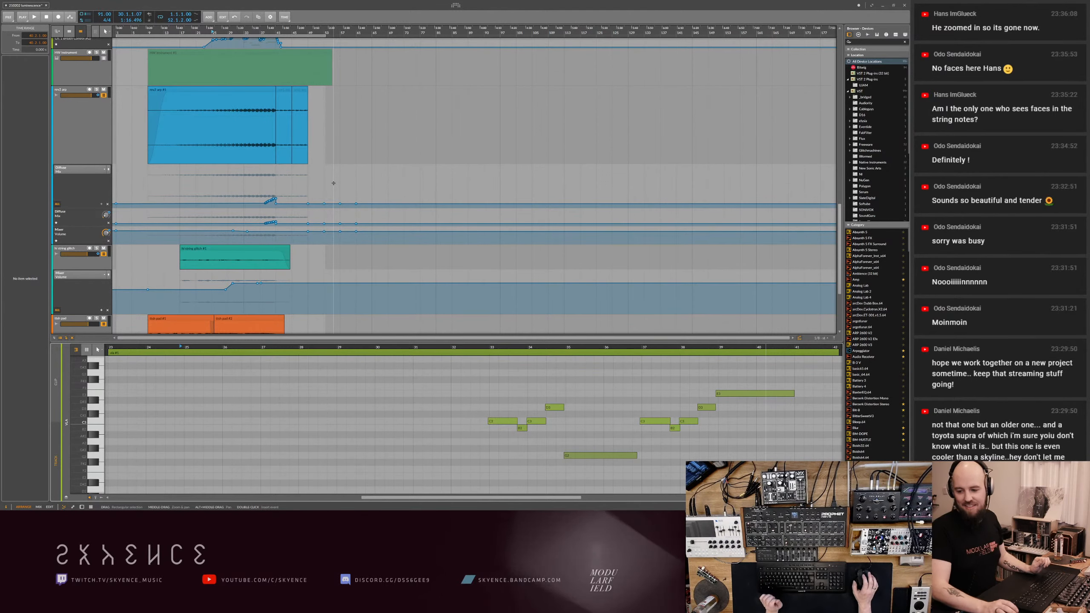
scroll(333, 183, down, 4)
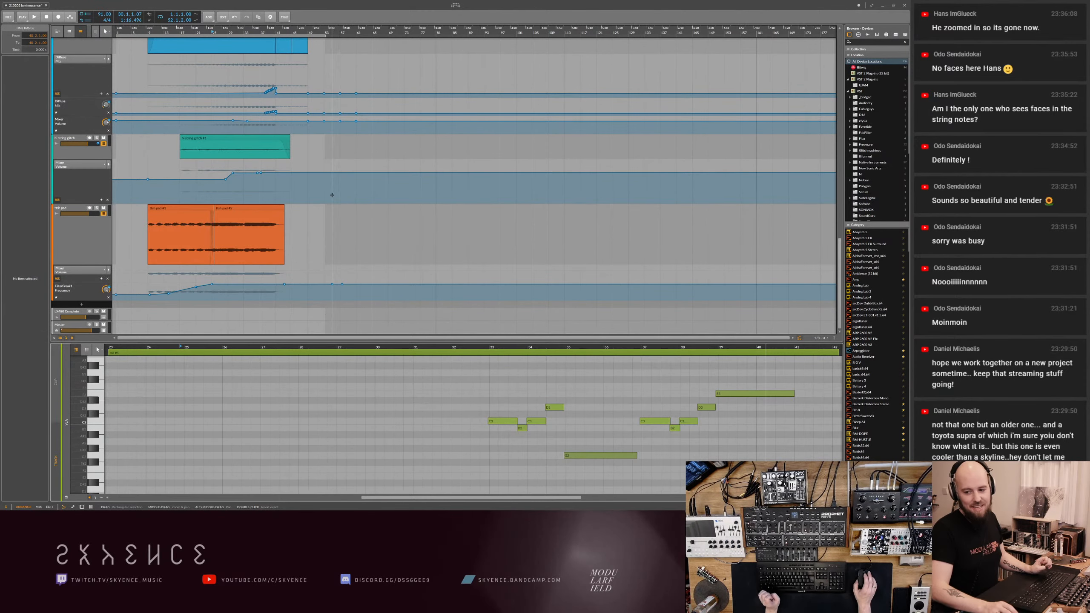
scroll(332, 201, up, 6)
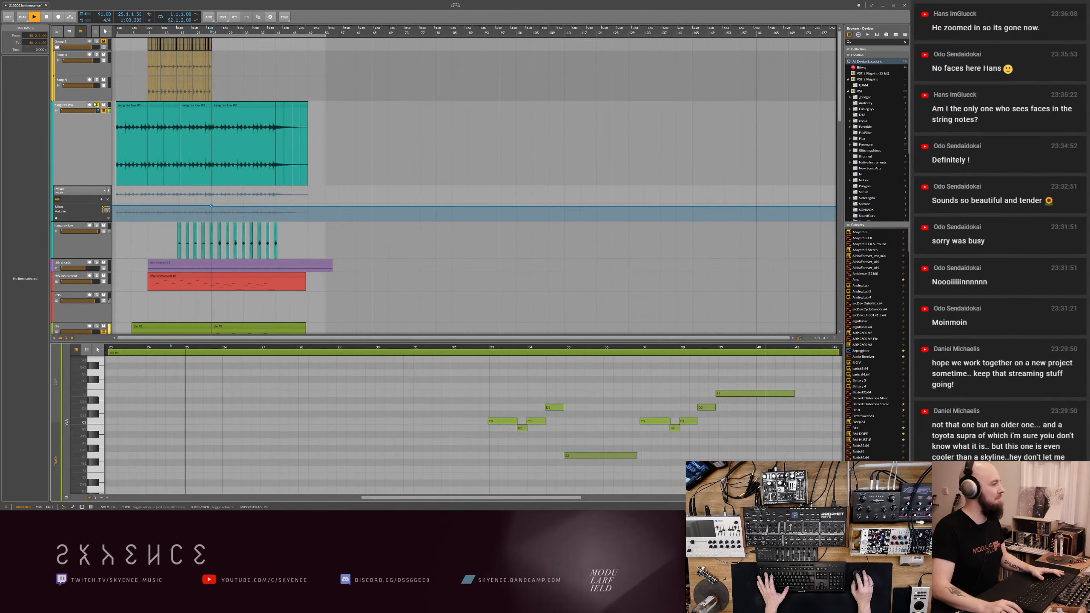
click(89, 145)
double_click(90, 145)
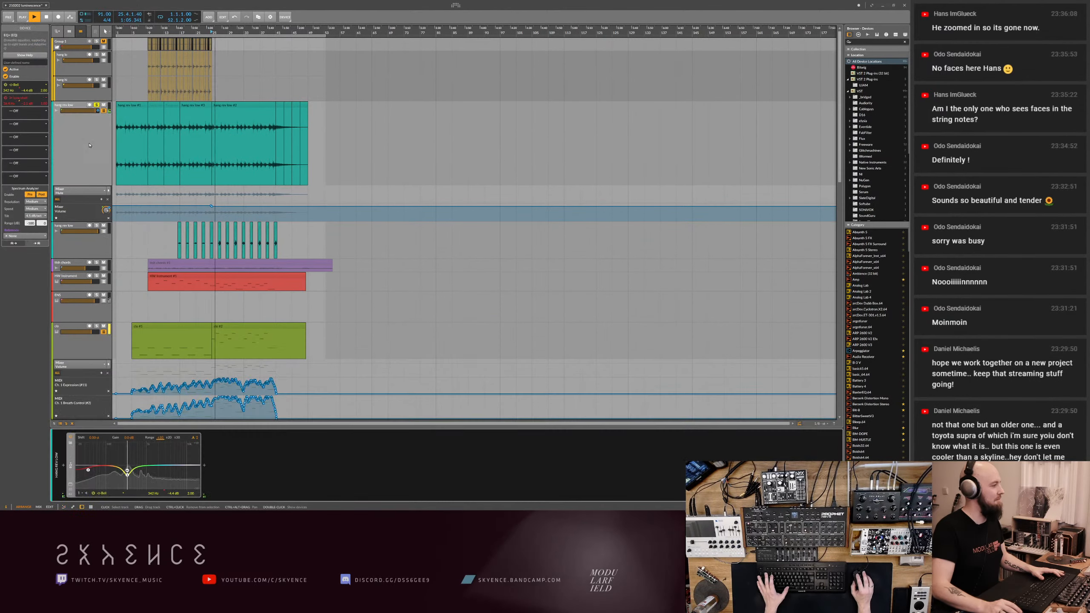
double_click(209, 469)
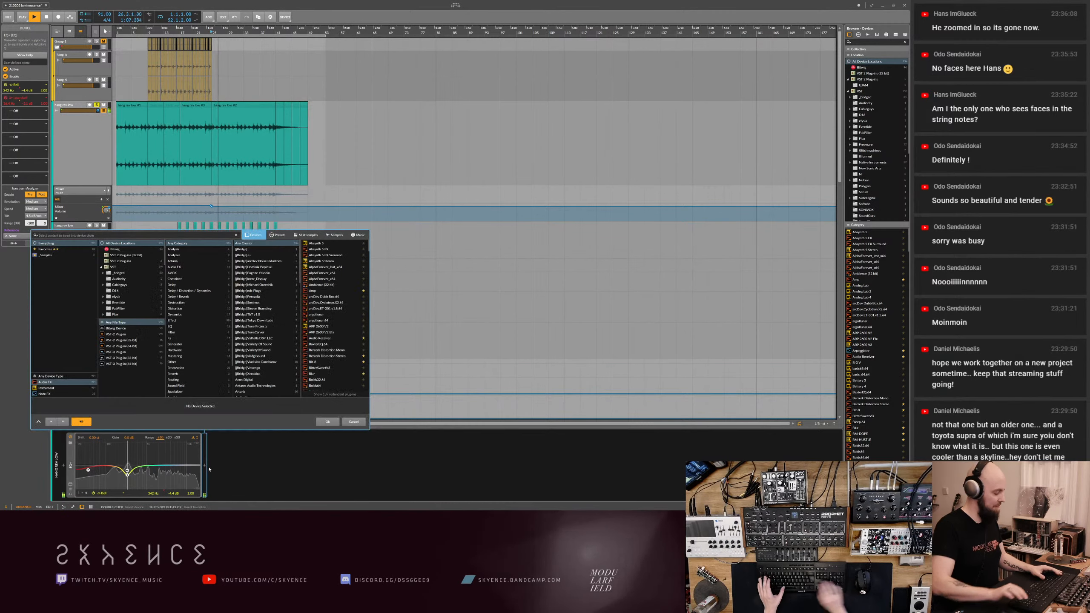
text(soothe)
key(Return)
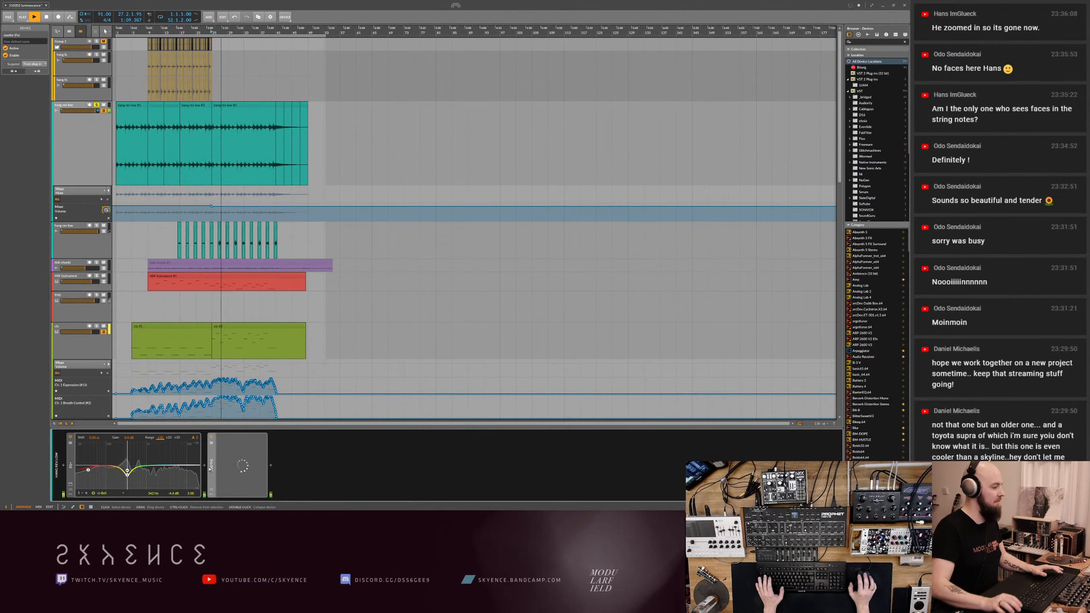
drag(388, 245, 385, 274)
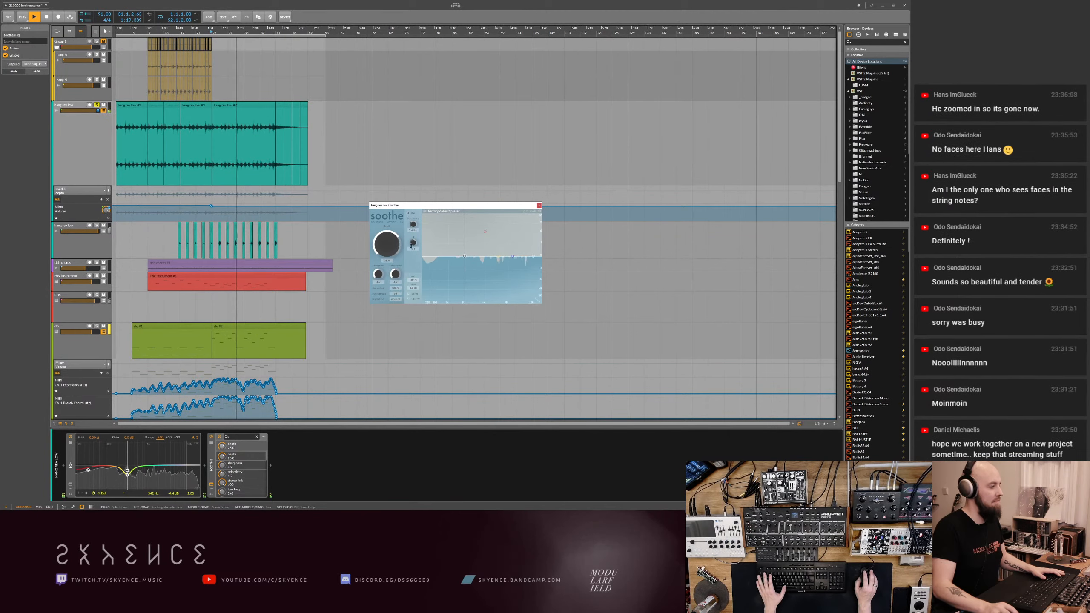
click(540, 205)
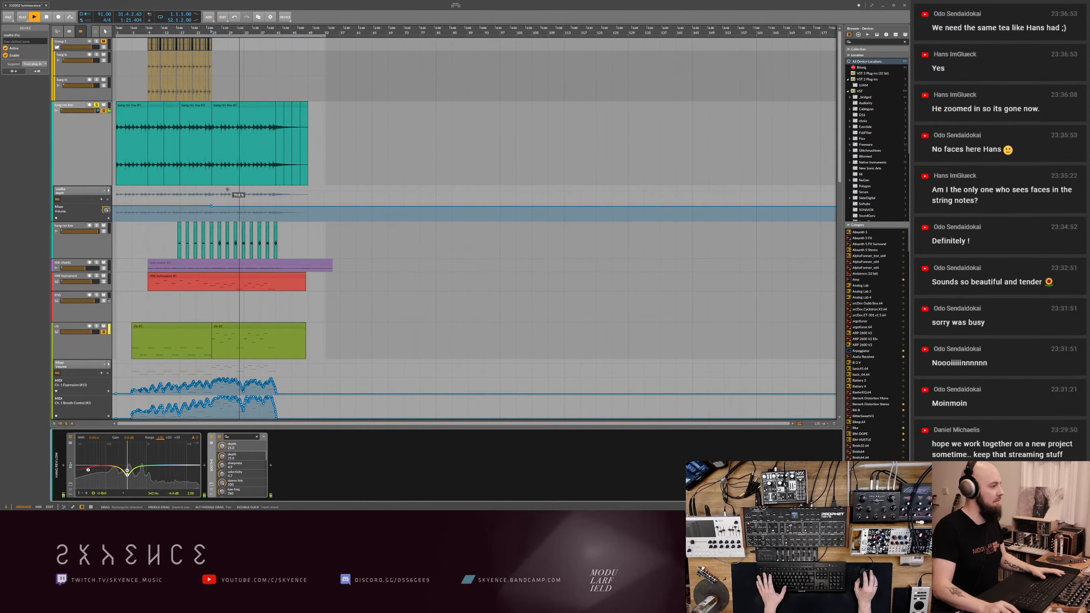
- Add a second cut at a lower frequency in the long teal track's EQ and take the track out of solo
click(79, 145)
mouse_move(127, 473)
mouse_down()
mouse_move(128, 447)
mouse_move(114, 472)
mouse_up()
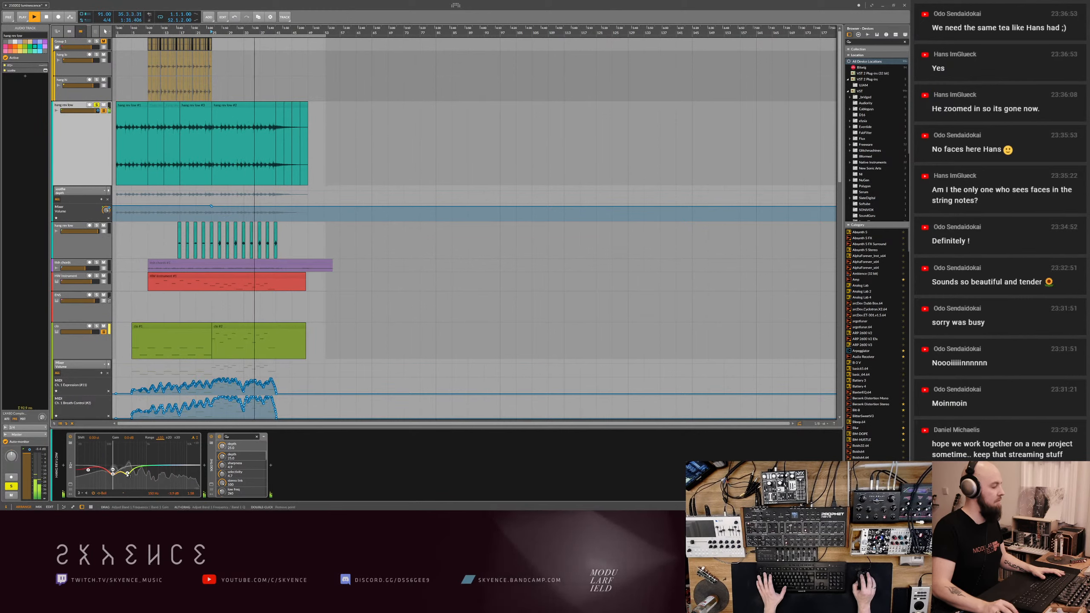
drag(127, 474, 114, 479)
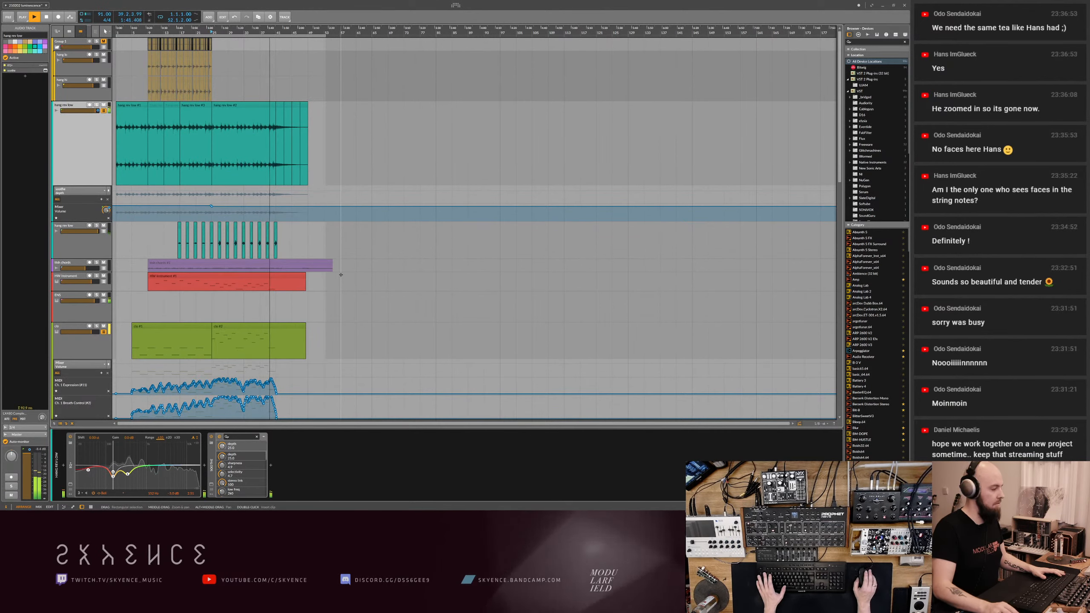
- Extend the last blue audio clip to about bar 50 and give its end a short fade-out
drag(340, 287, 425, 295)
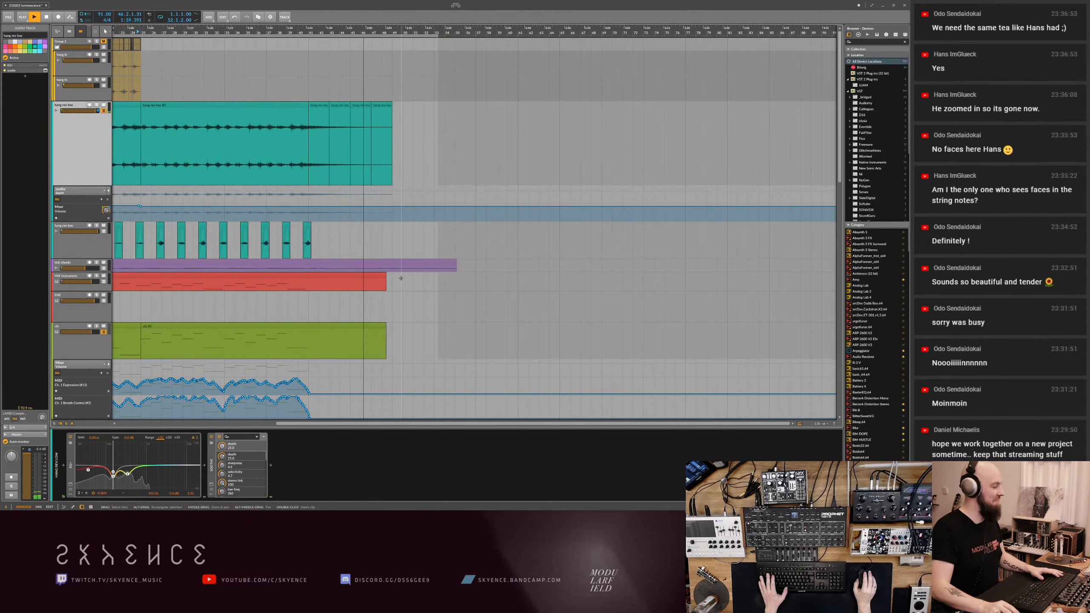
drag(378, 236, 425, 237)
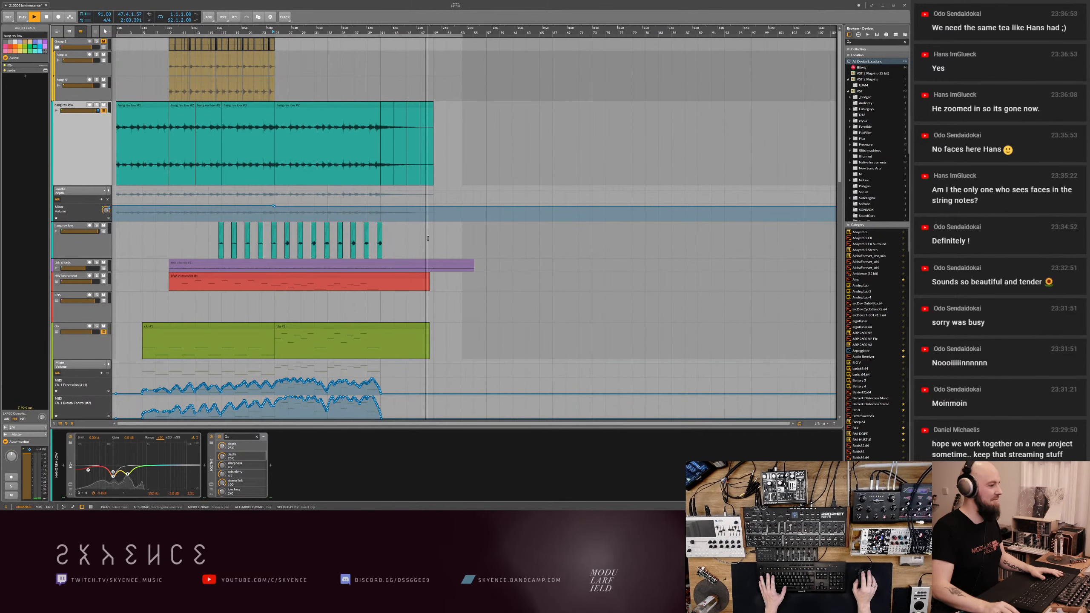
scroll(428, 238, down, 10)
click(428, 244)
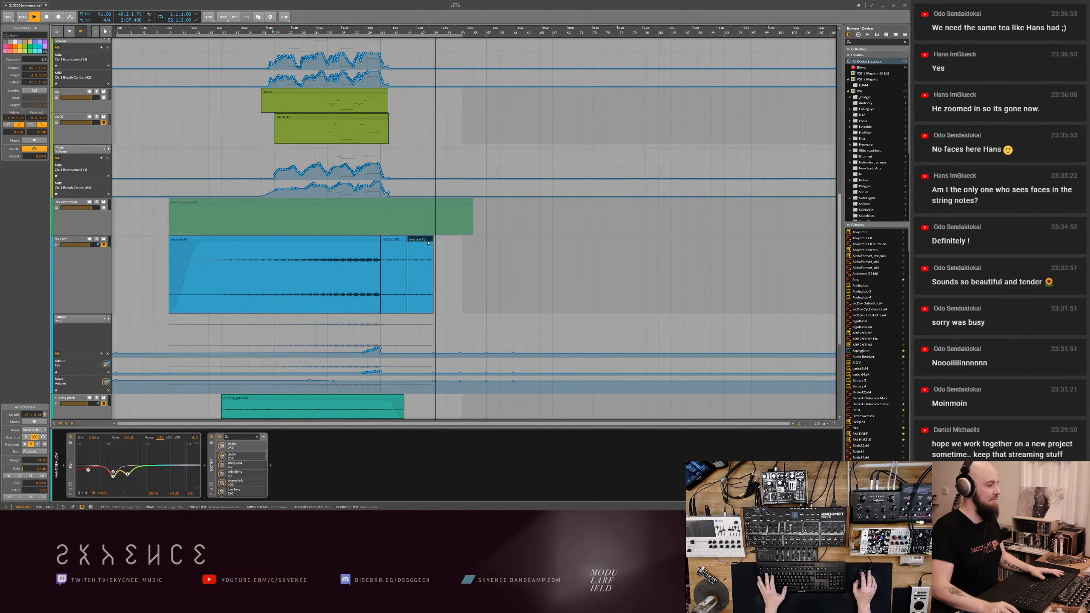
key(space)
drag(428, 29, 463, 221)
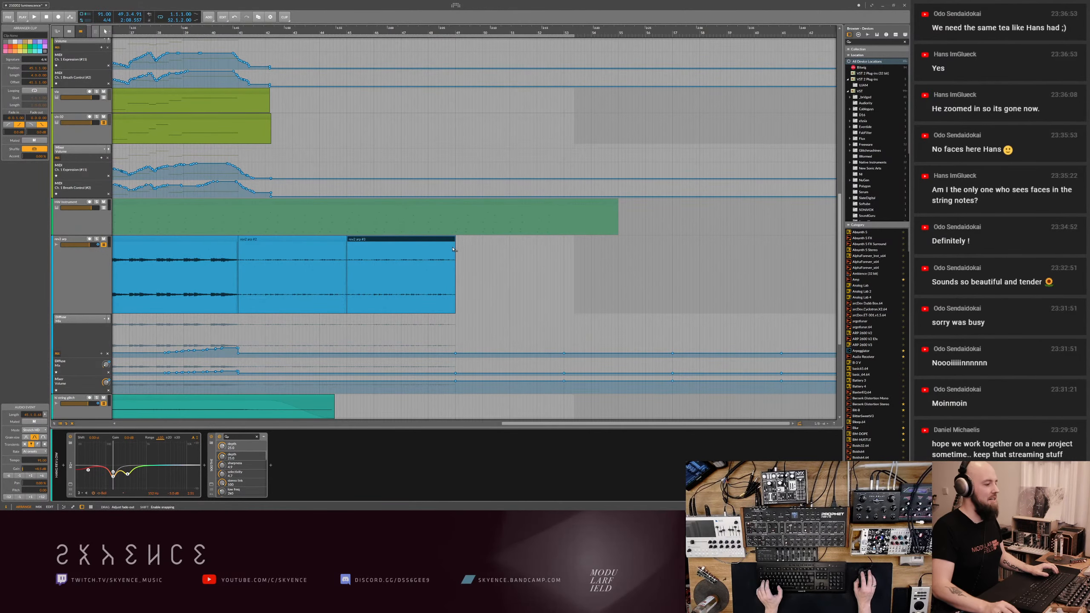
drag(451, 252, 493, 248)
key(space)
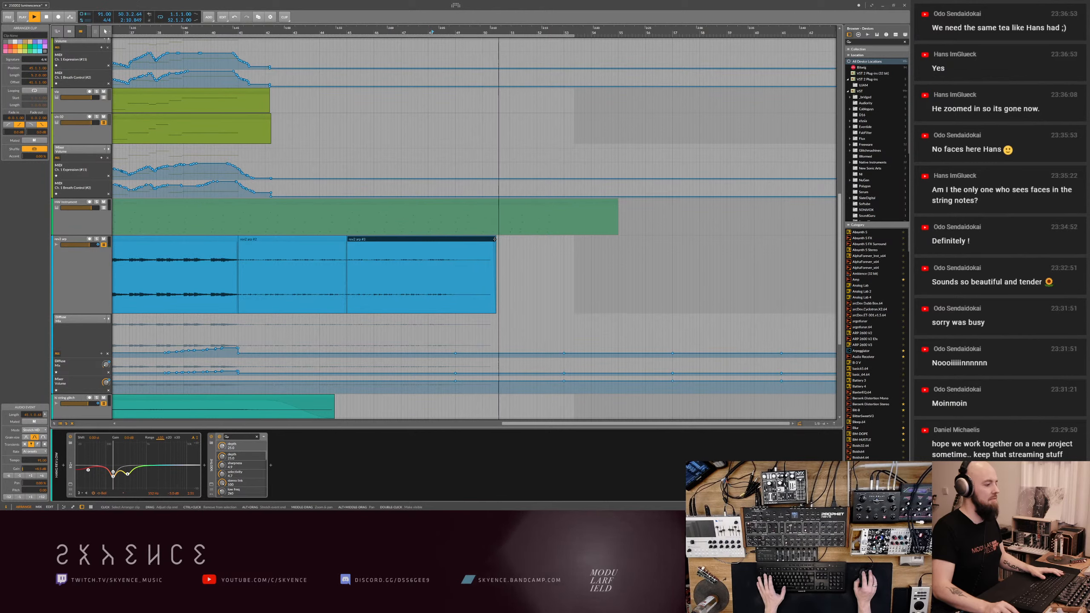
drag(495, 240, 466, 244)
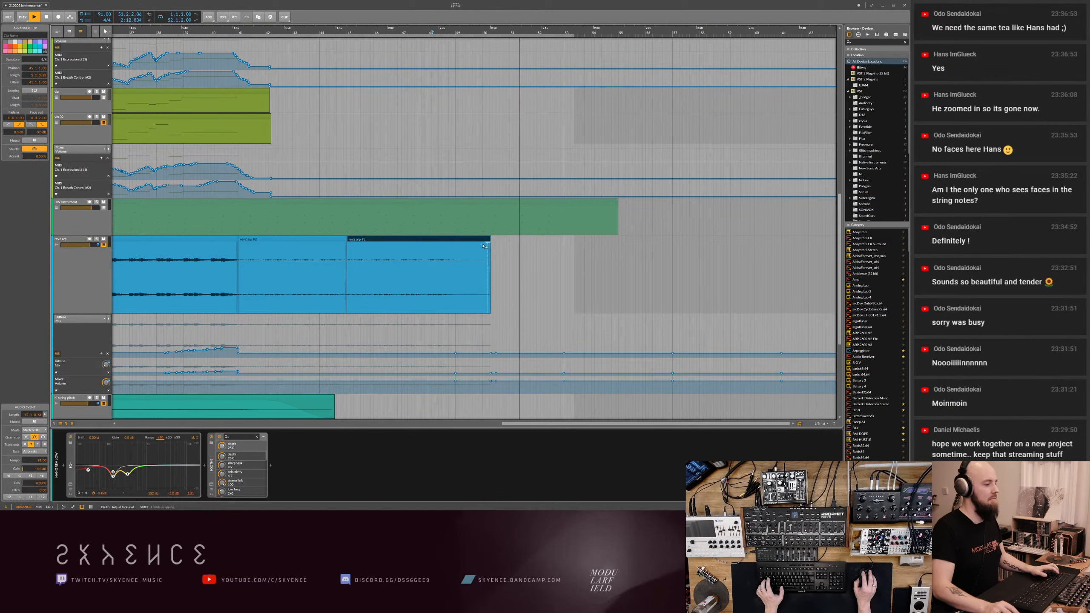
click(419, 33)
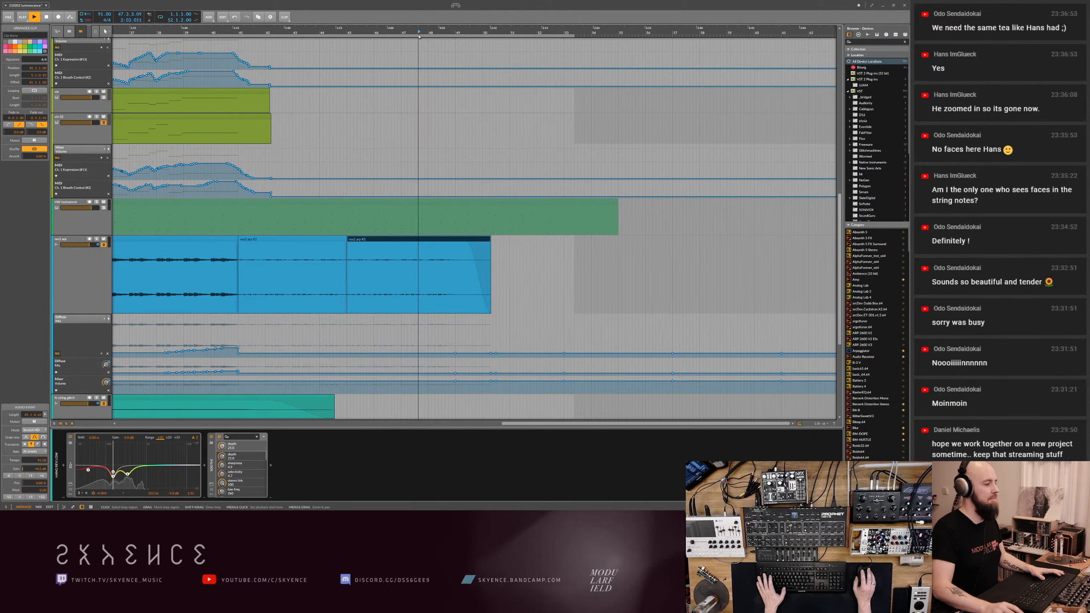
- Add a fade-out about one bar long to the last clip of the long teal track and play from just before bar 47
scroll(449, 150, up, 8)
scroll(448, 150, up, 2)
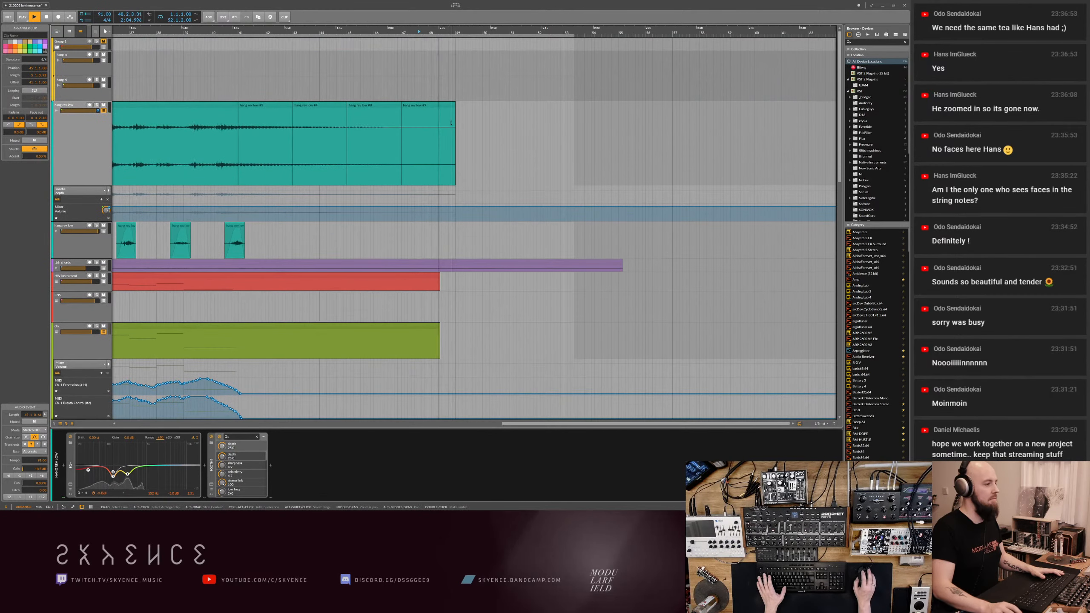
click(451, 120)
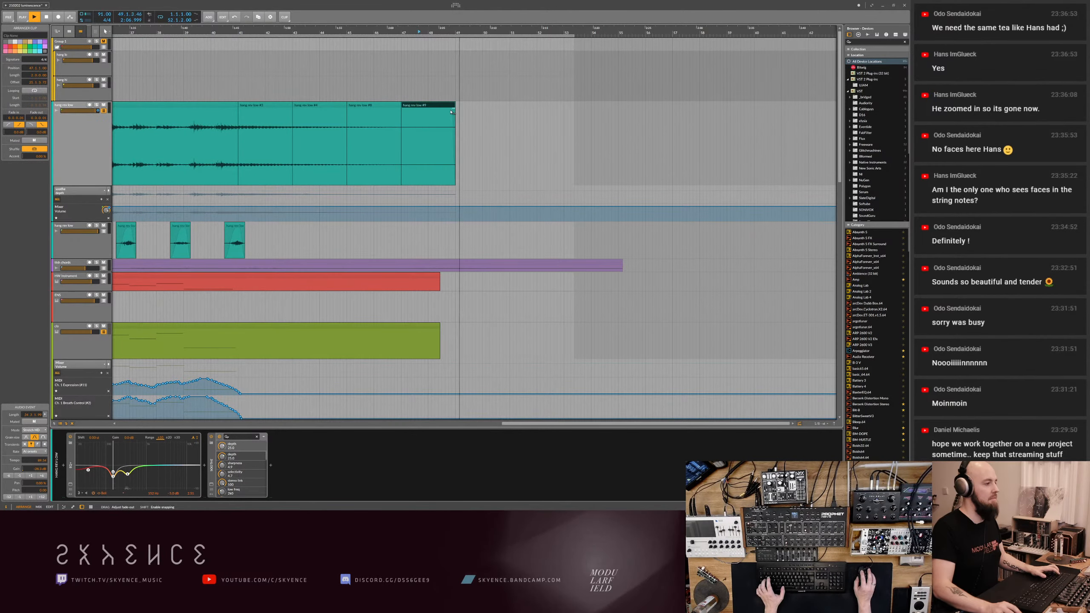
drag(451, 111, 413, 112)
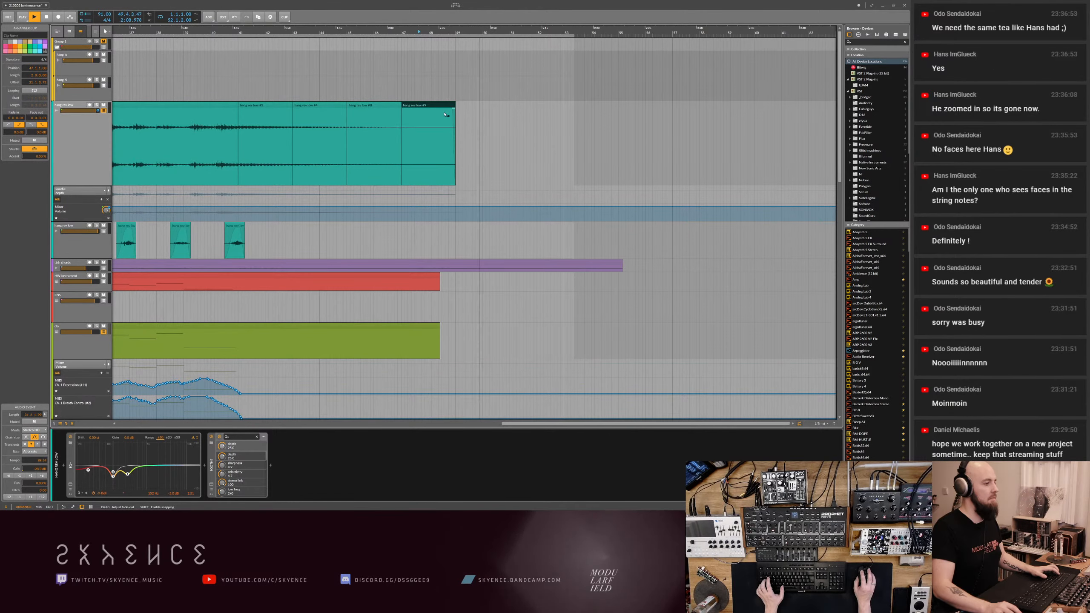
click(396, 32)
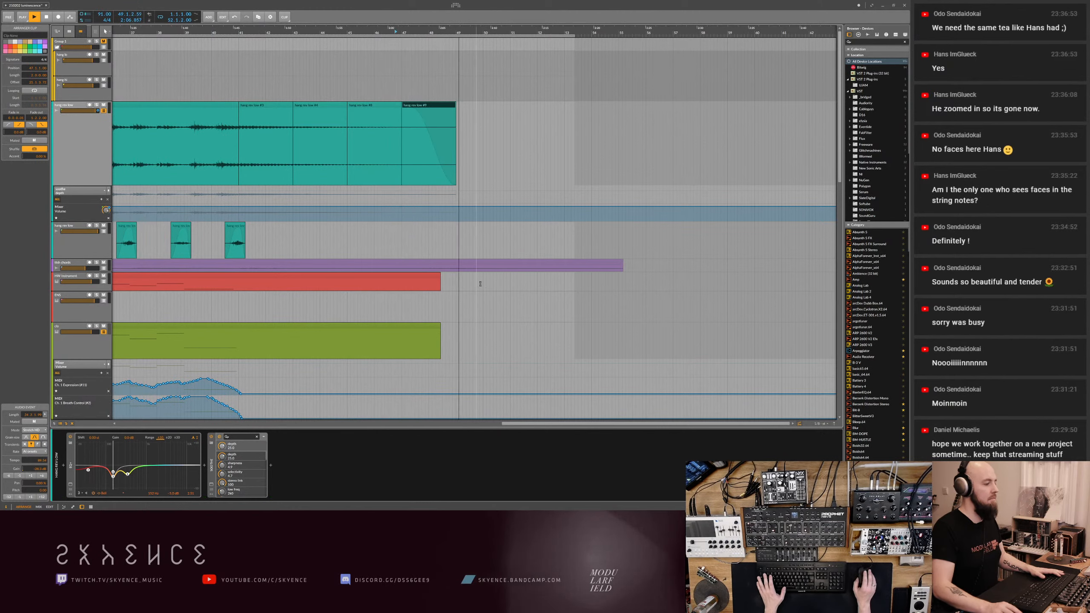
- Delete the leftover automation points beyond the end of the blue audio clip
scroll(518, 318, down, 3)
scroll(518, 317, down, 10)
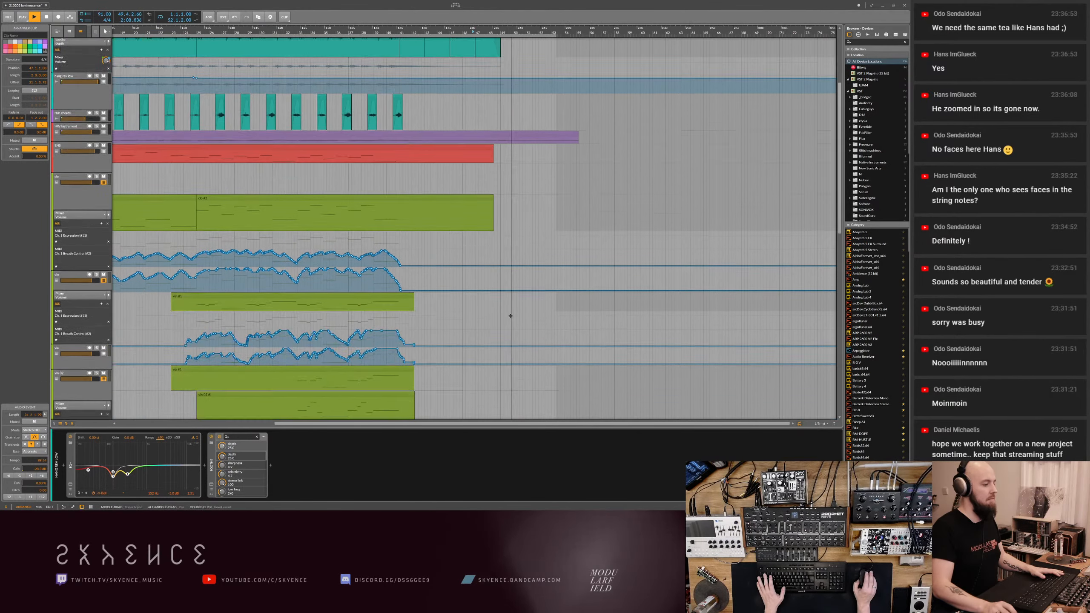
drag(491, 174, 703, 218)
key(Delete)
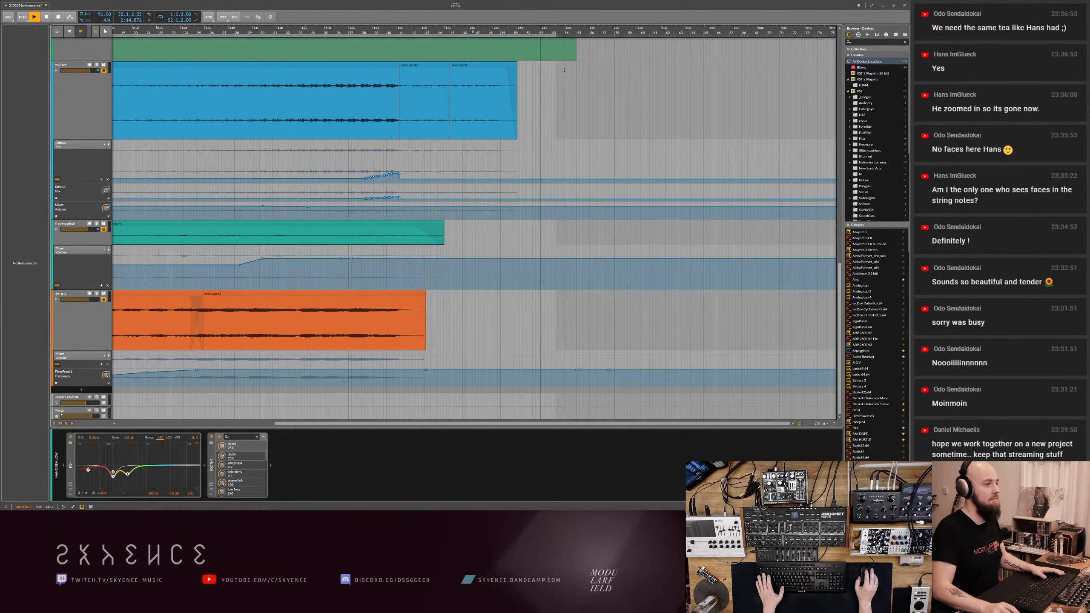
- Stop playback, return the playhead to the start of the arrangement, and save the project
key(space)
scroll(528, 125, up, 3)
scroll(528, 125, up, 4)
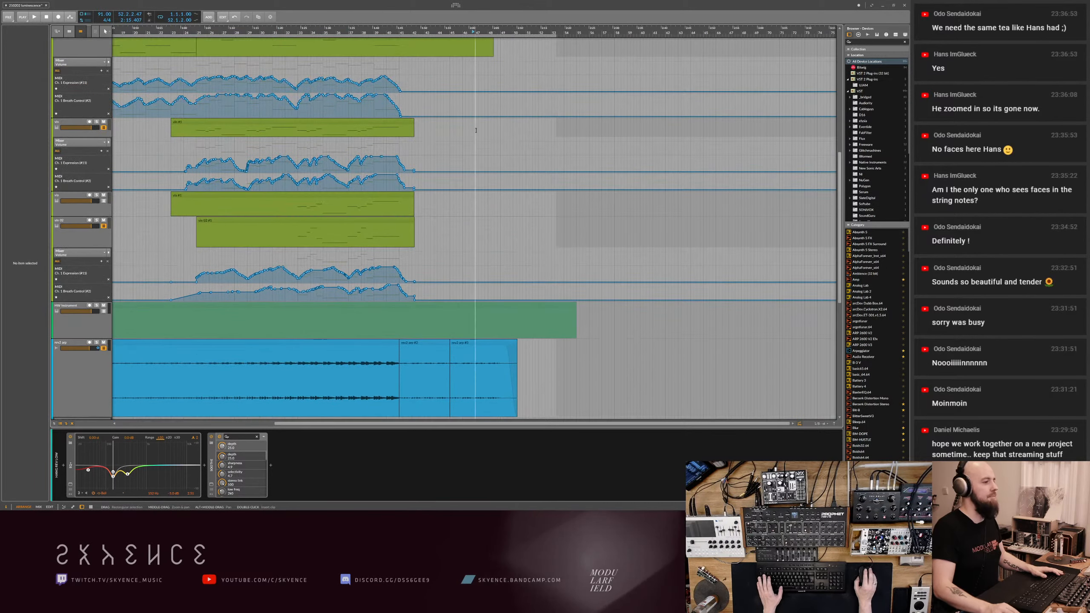
scroll(412, 133, down, 4)
scroll(195, 137, up, 5)
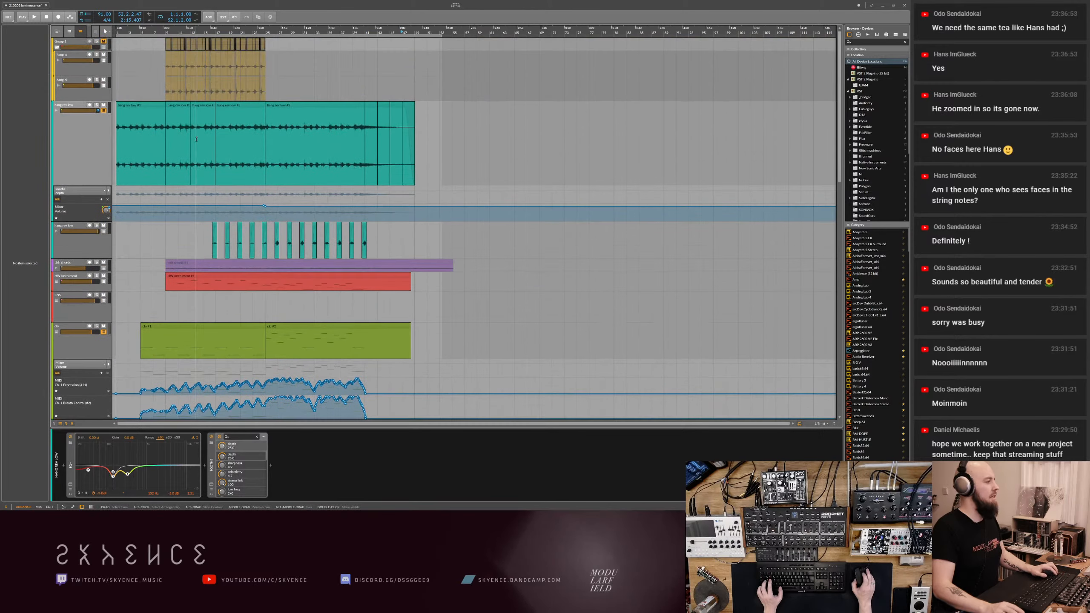
key(ctrl+s)
scroll(121, 386, down, 1)
scroll(116, 339, down, 2)
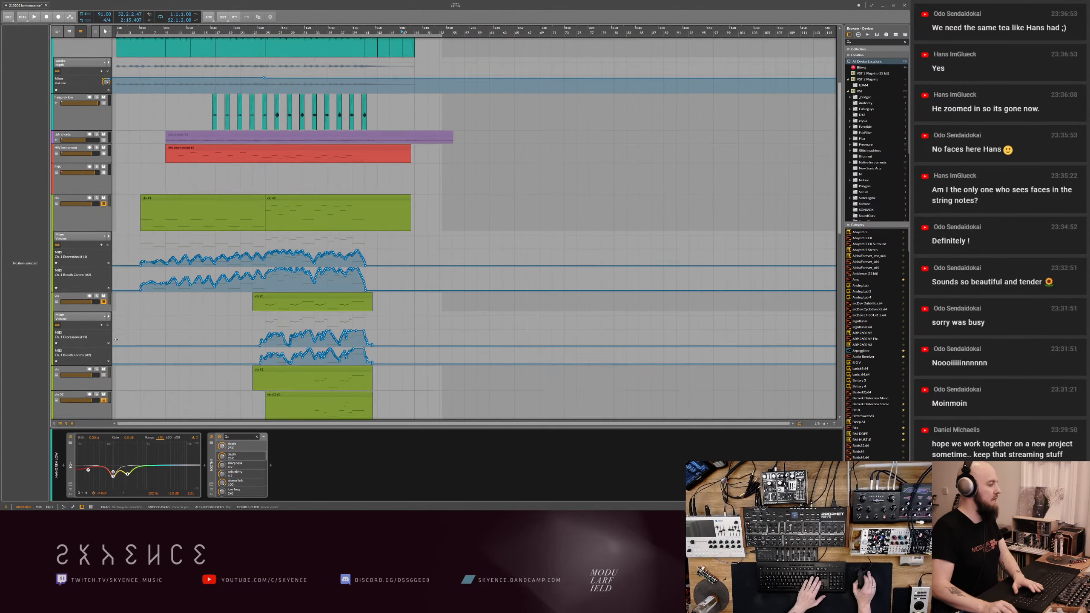
scroll(116, 339, down, 2)
scroll(115, 339, up, 4)
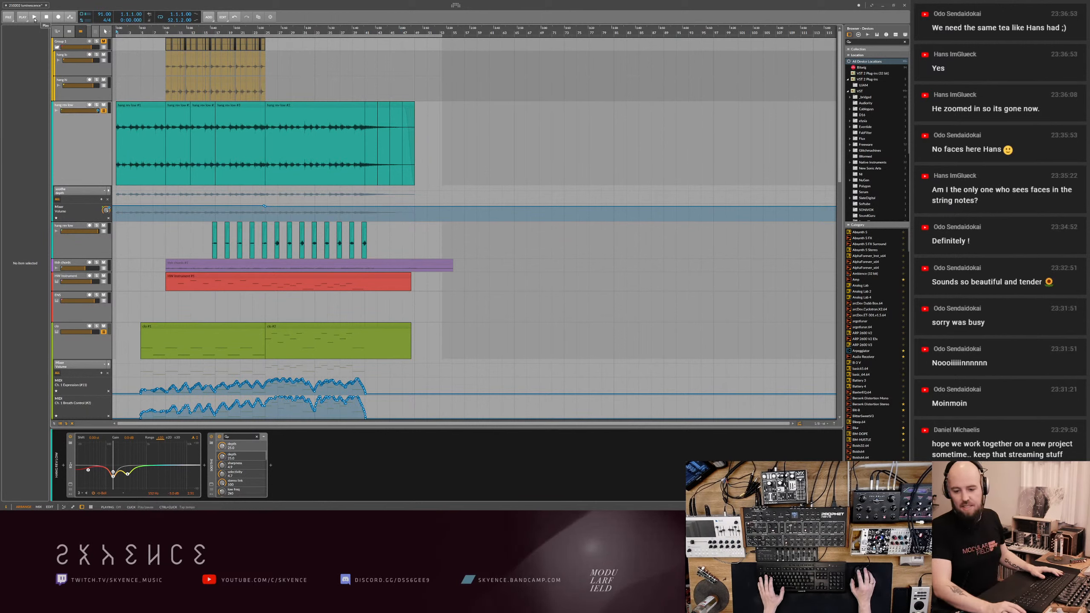
key(ctrl+s)
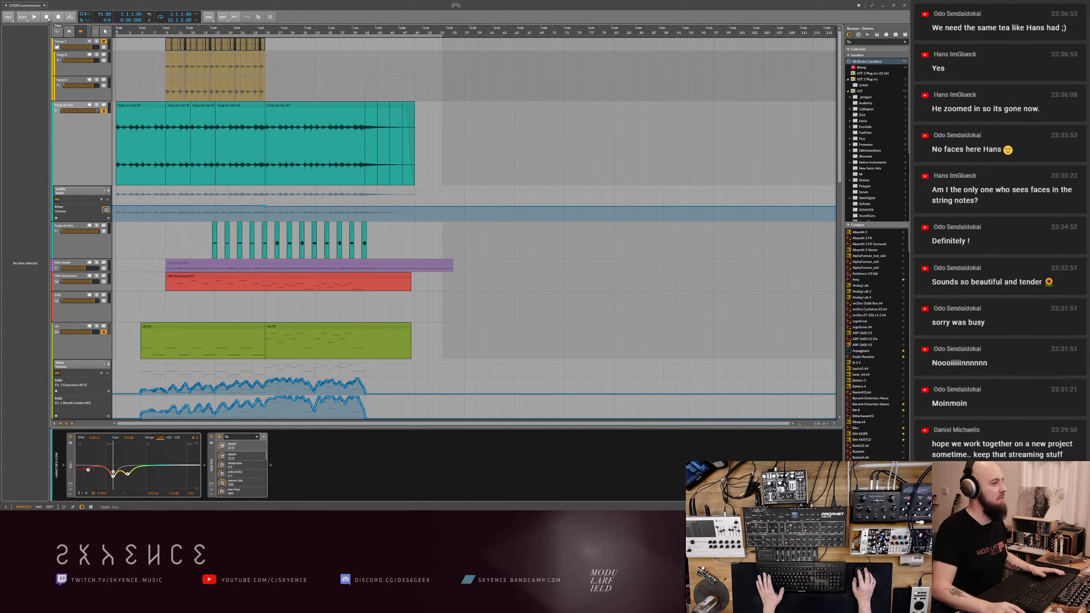
- Play the arrangement from the start and fine-tune the low bands of the long teal track's EQ
key(space)
click(96, 149)
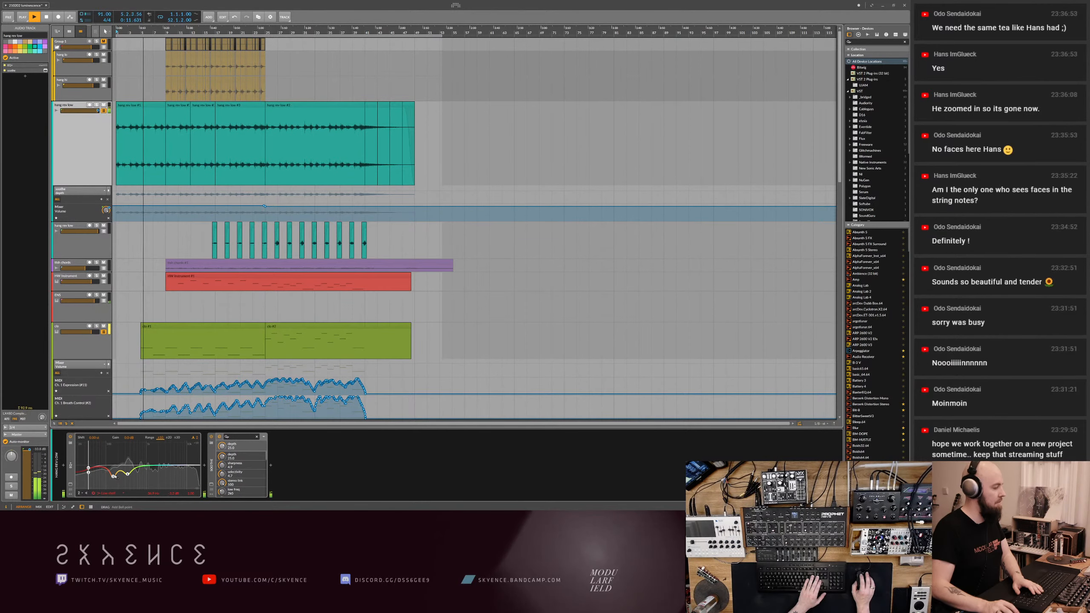
- Enlarge the first green string track's Expression and Breath Control lanes and delete the Expression points just after bar 5
scroll(130, 369, down, 2)
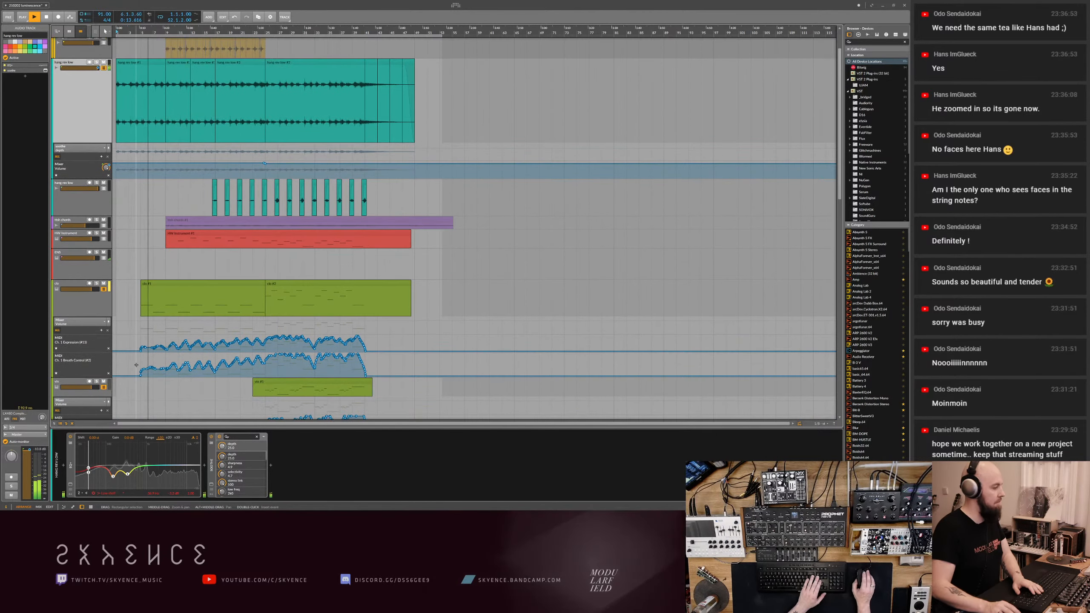
scroll(136, 366, up, 5)
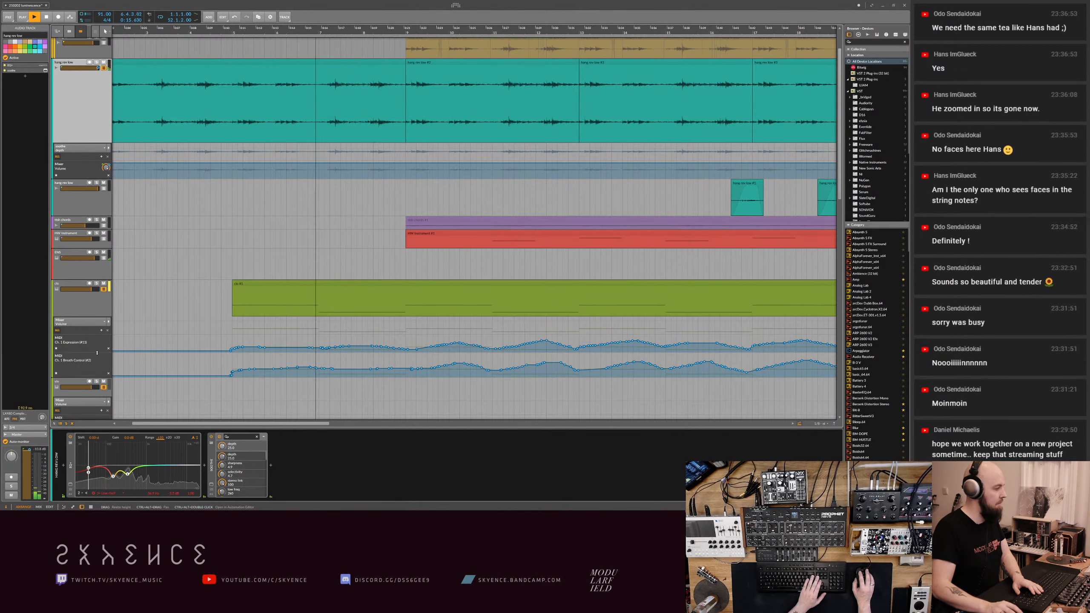
drag(97, 352, 97, 396)
drag(231, 375, 256, 383)
key(Delete)
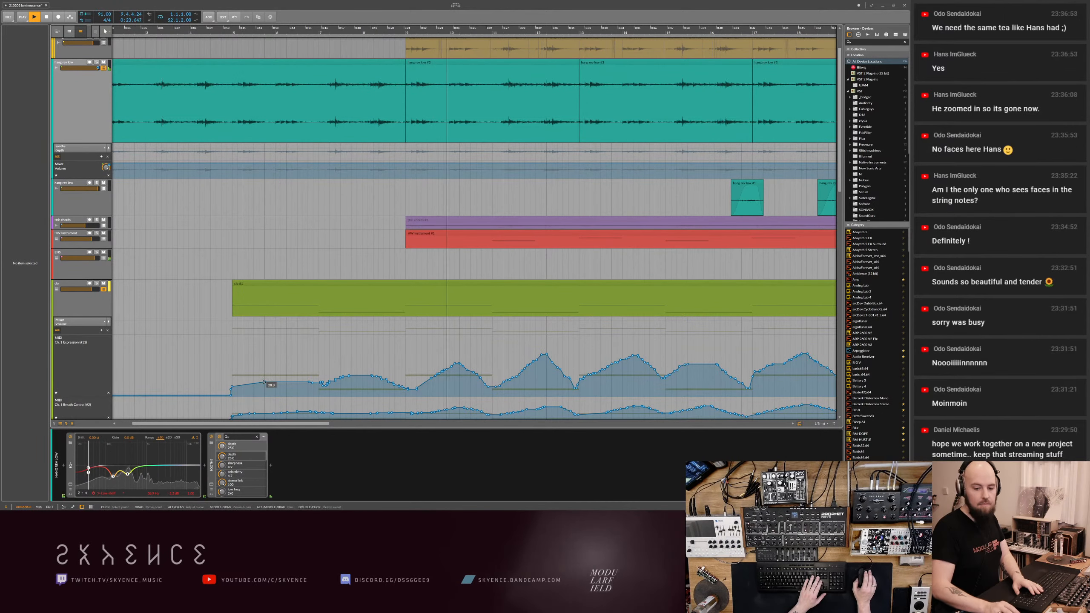
scroll(268, 382, down, 3)
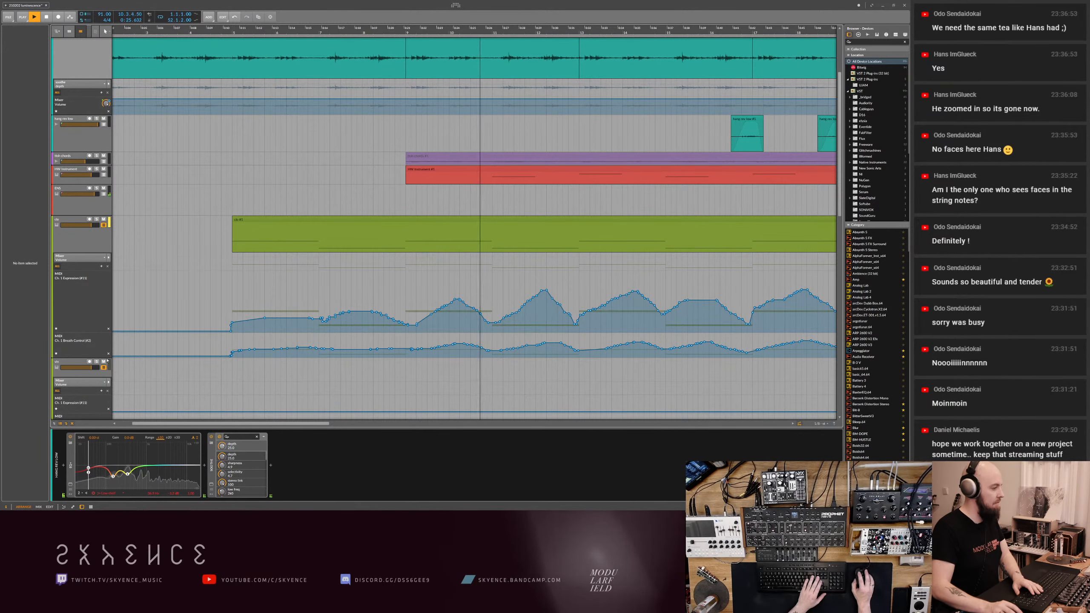
drag(98, 357, 98, 400)
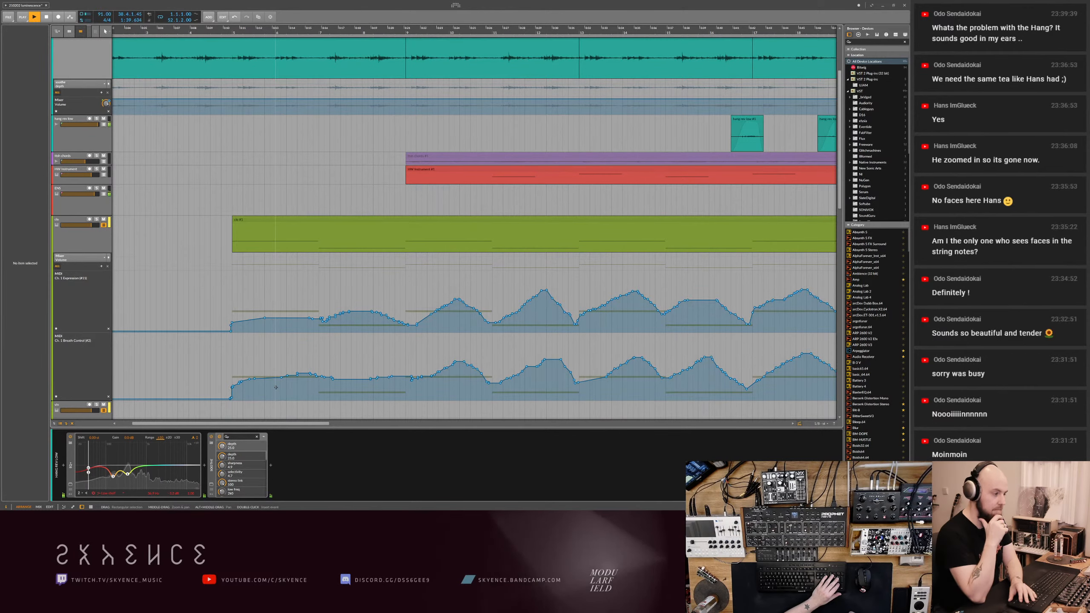
- Stop the arrangement playback and save the project
drag(303, 322, 304, 375)
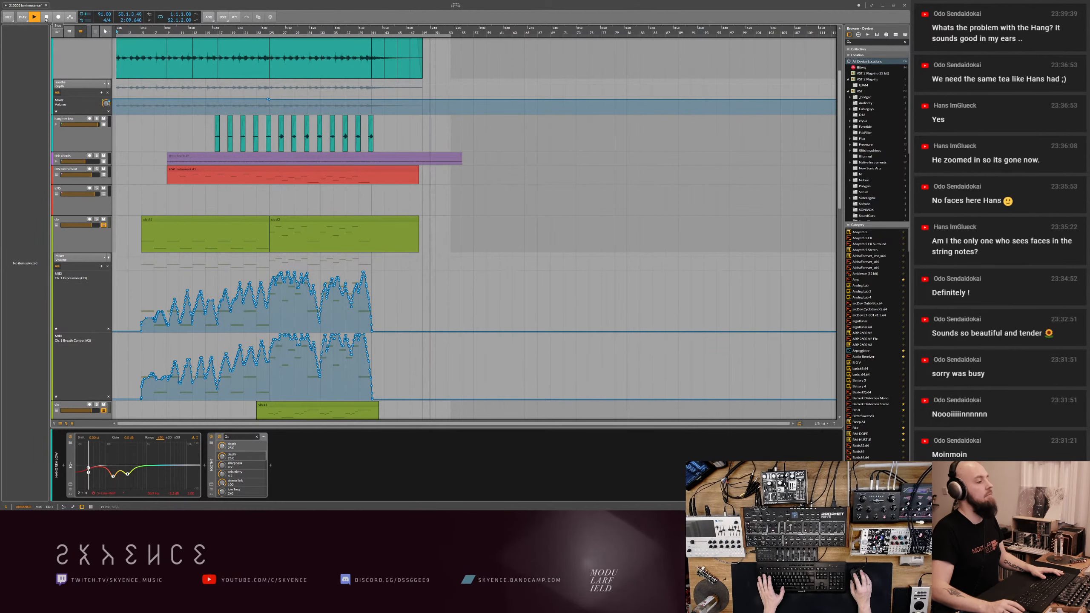
key(ctrl+s)
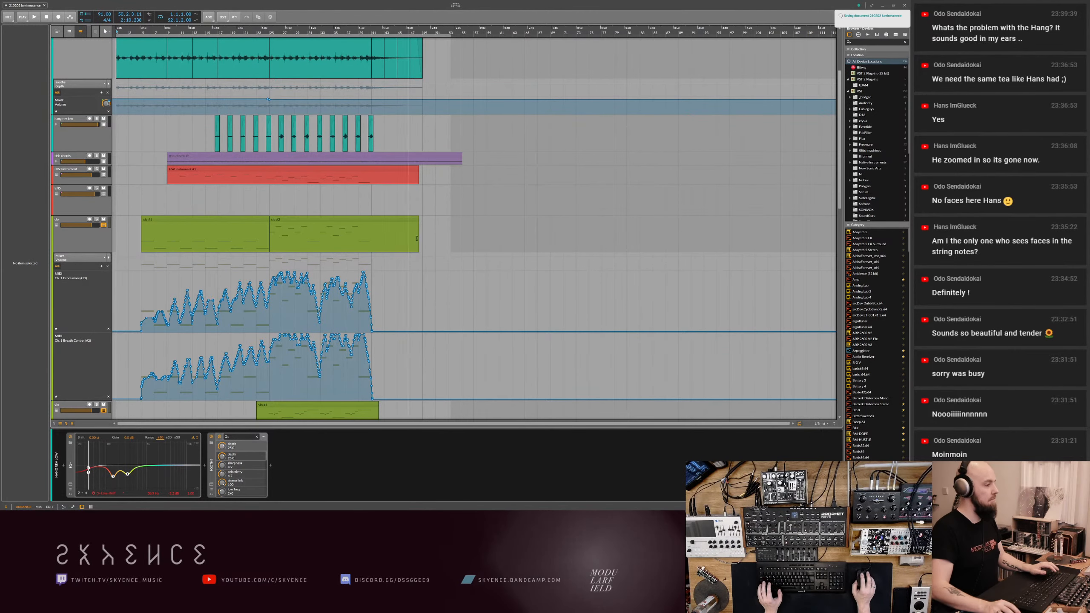
- Examine the long teal track's EQ curve in the enlarged editor and return to the arrangement
scroll(452, 226, down, 3)
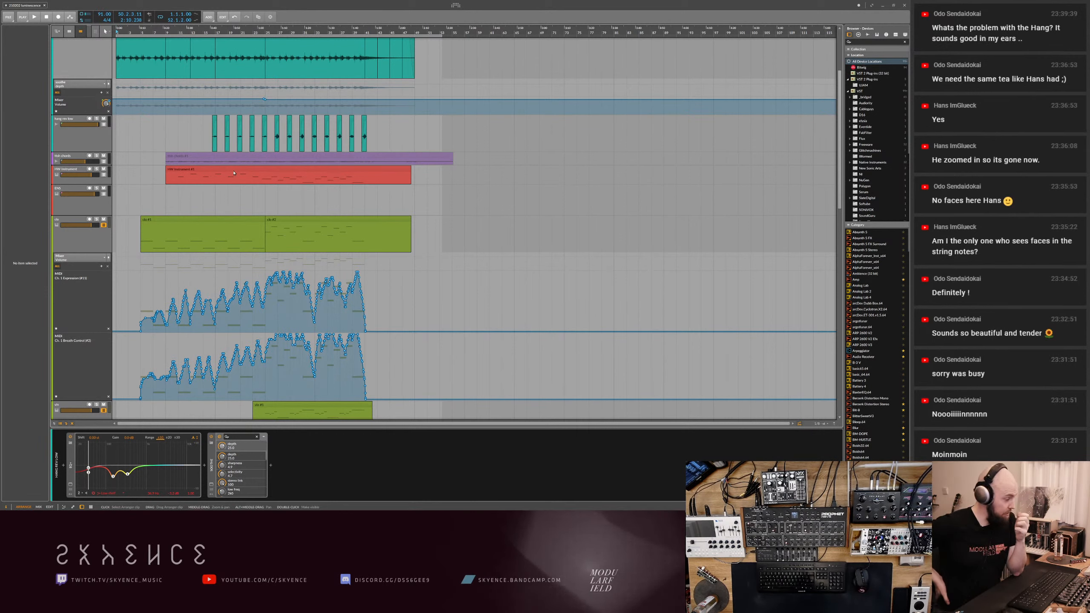
click(71, 484)
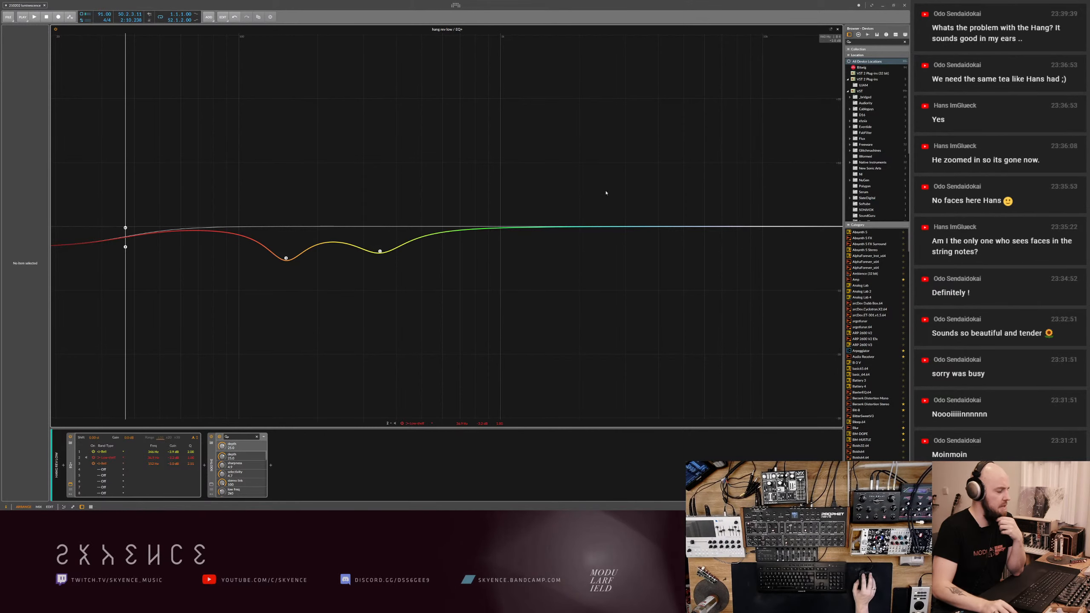
click(838, 30)
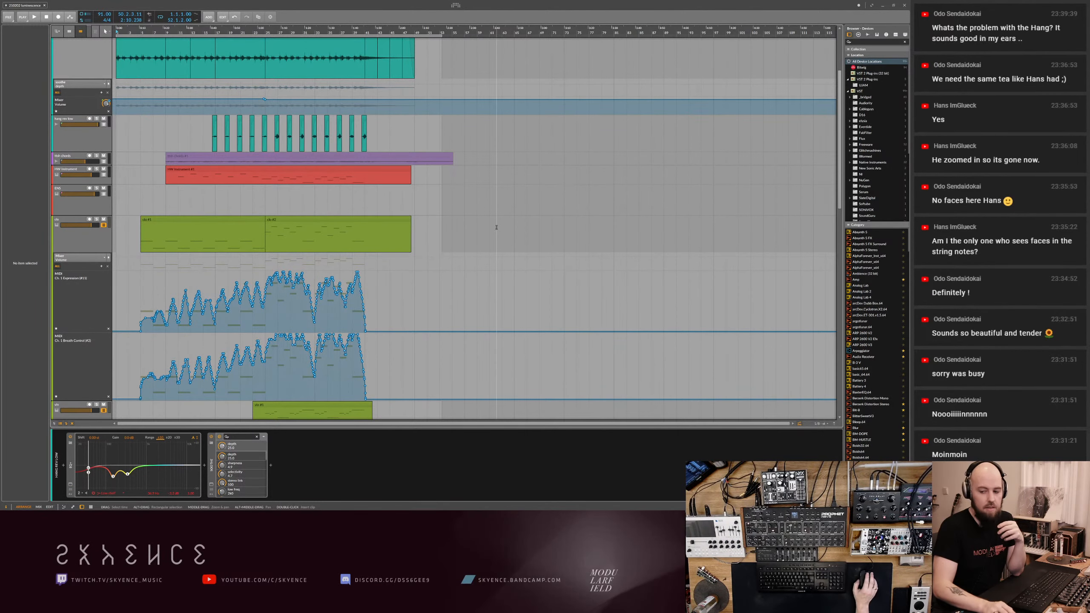
- Solo the blue audio track and play the arrangement from around bar 25
scroll(497, 227, down, 15)
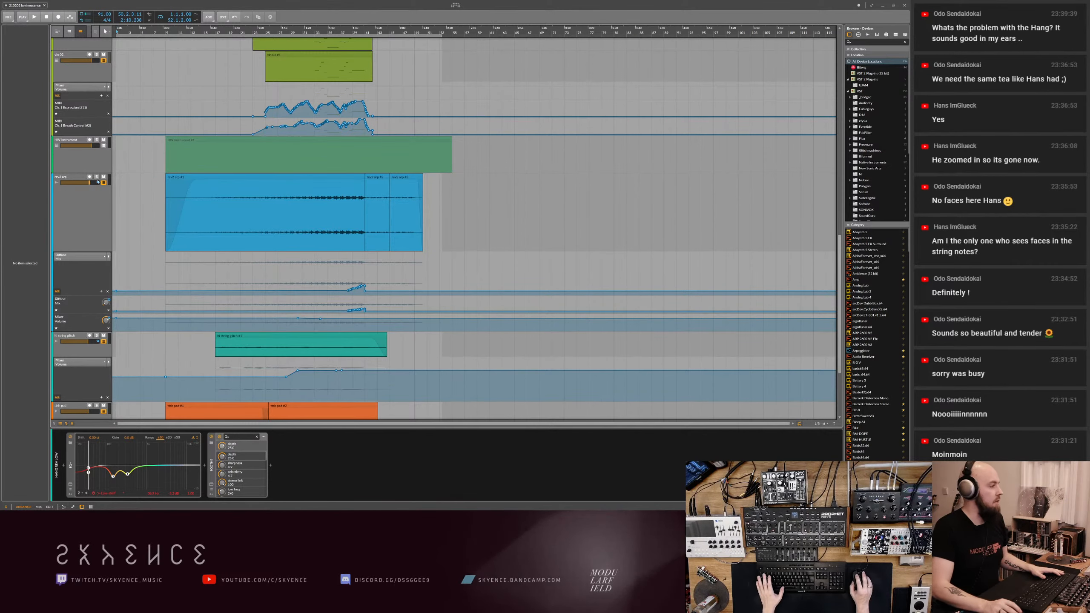
click(97, 176)
click(259, 30)
key(space)
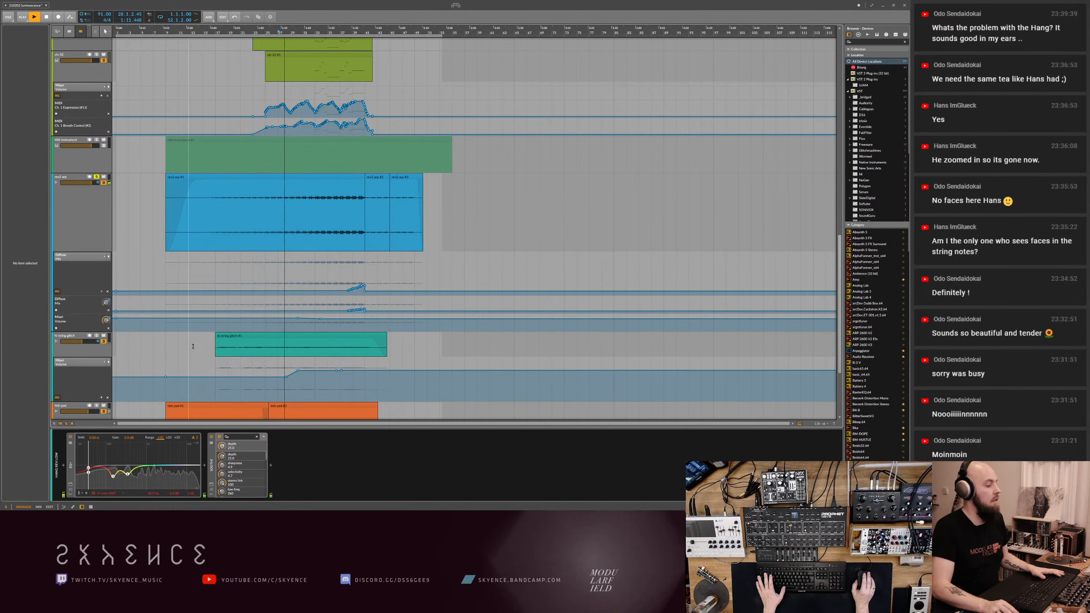
- Solo the orange audio track instead of the blue one, play it from bar 25, and stop playback
scroll(190, 345, down, 3)
click(96, 342)
click(96, 112)
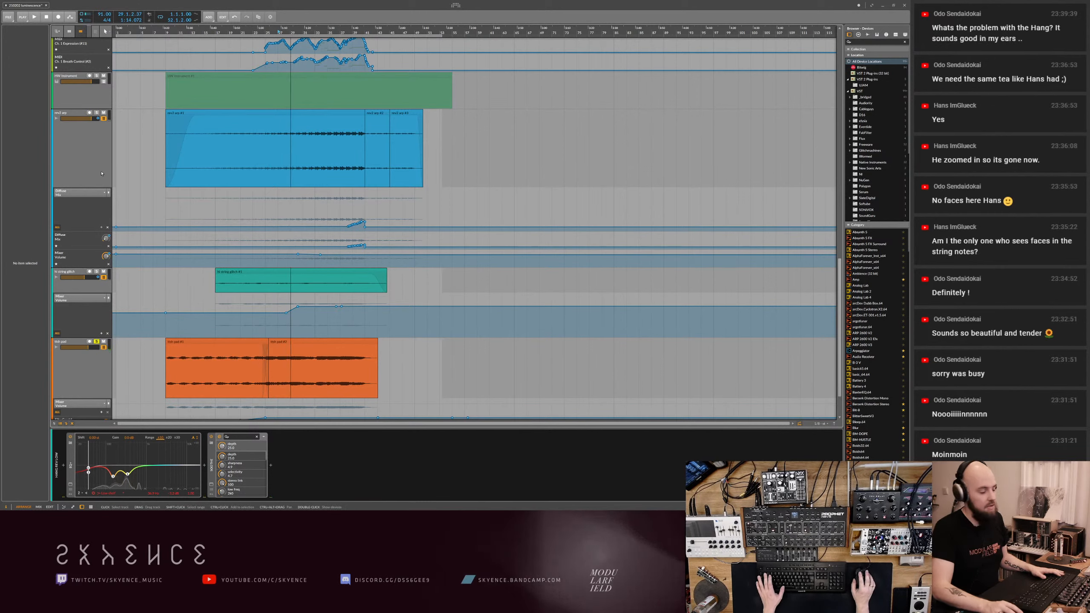
click(267, 31)
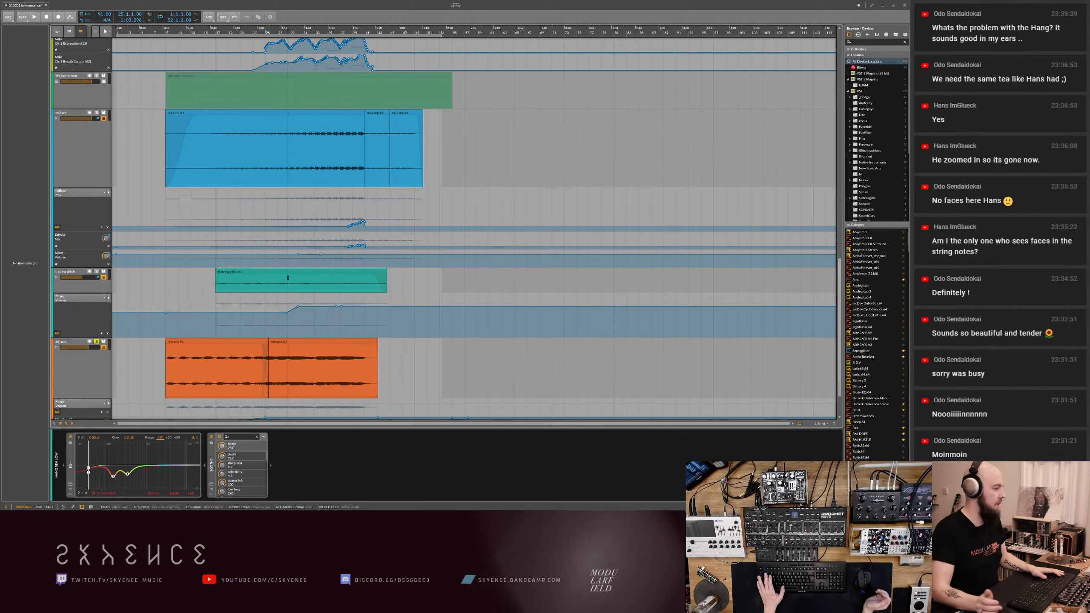
key(space)
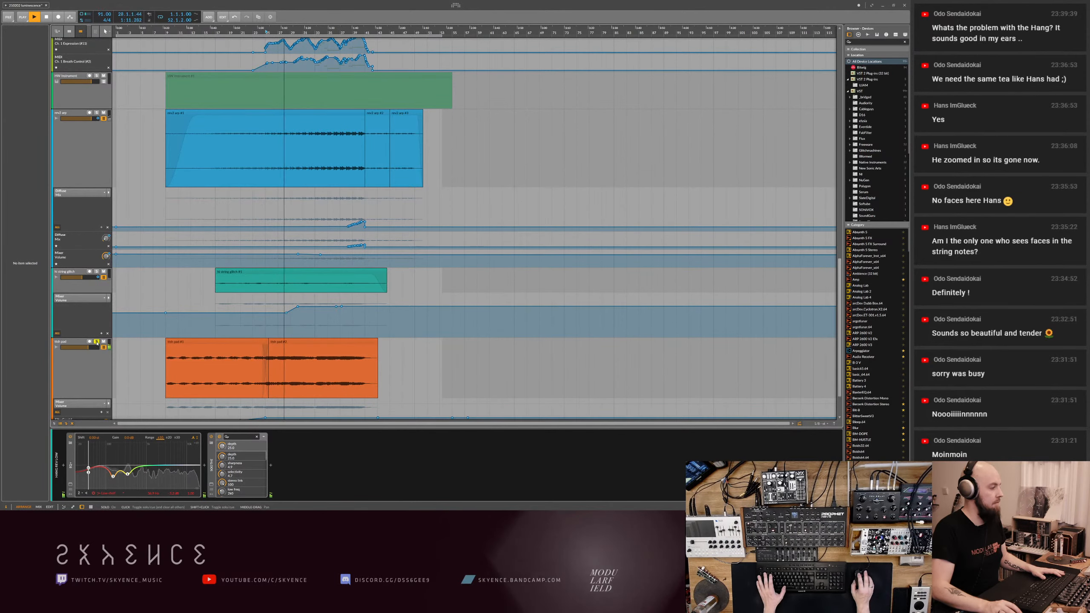
key(space)
- Return the playhead to bar 1 and check the fade settings of the long teal track's first clip
scroll(205, 362, up, 15)
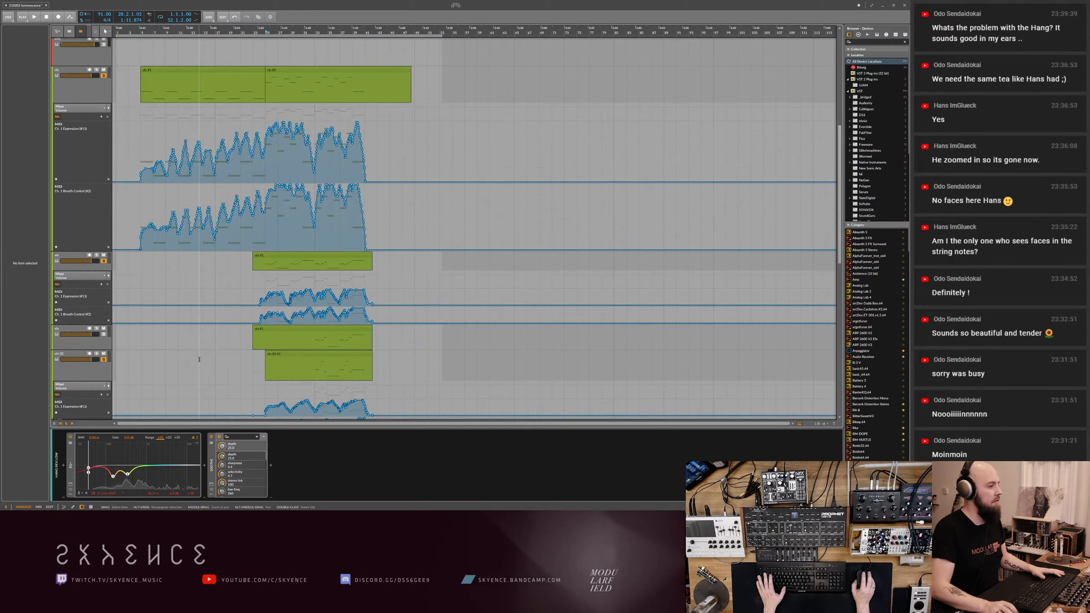
scroll(206, 363, up, 2)
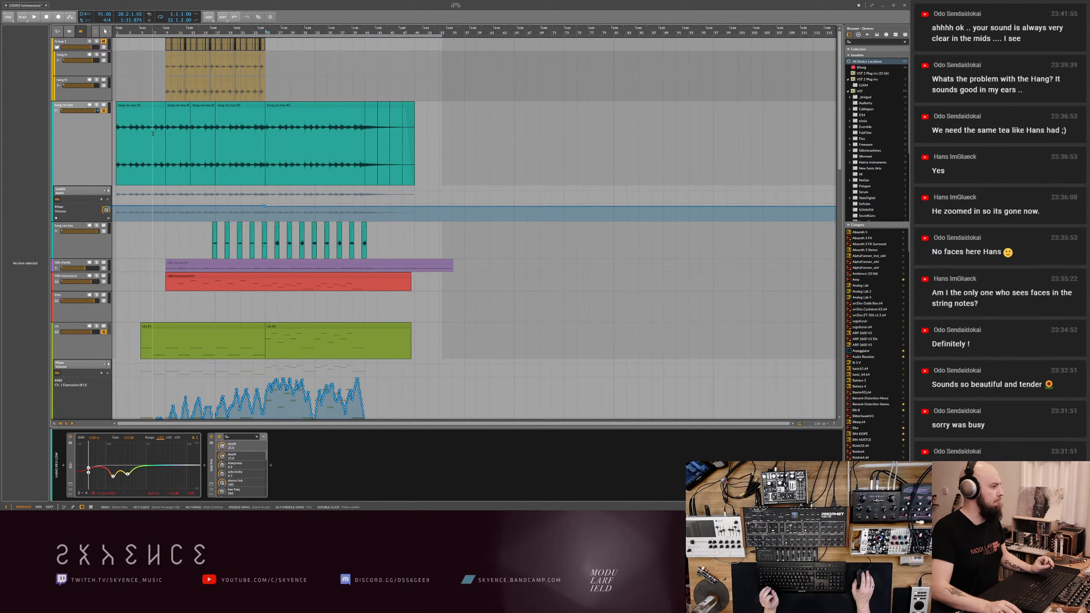
drag(151, 137, 199, 178)
click(117, 33)
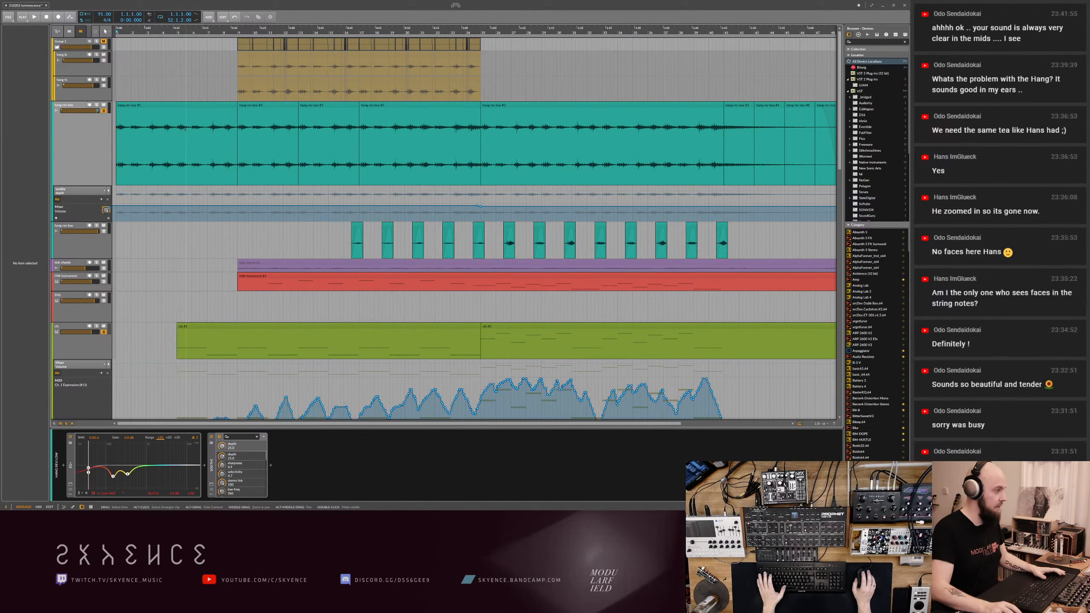
click(139, 114)
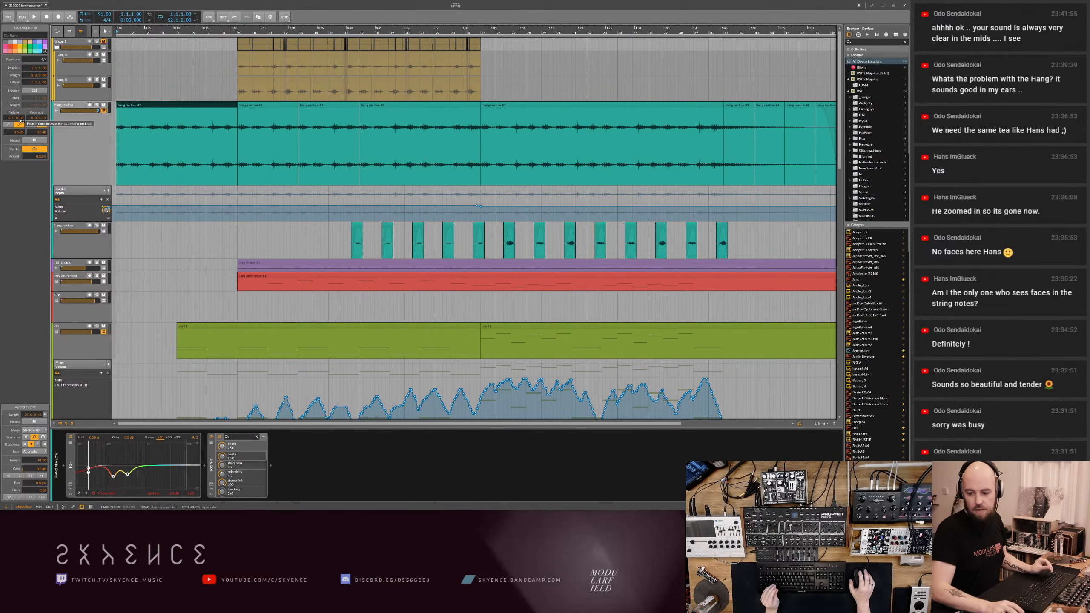
click(98, 141)
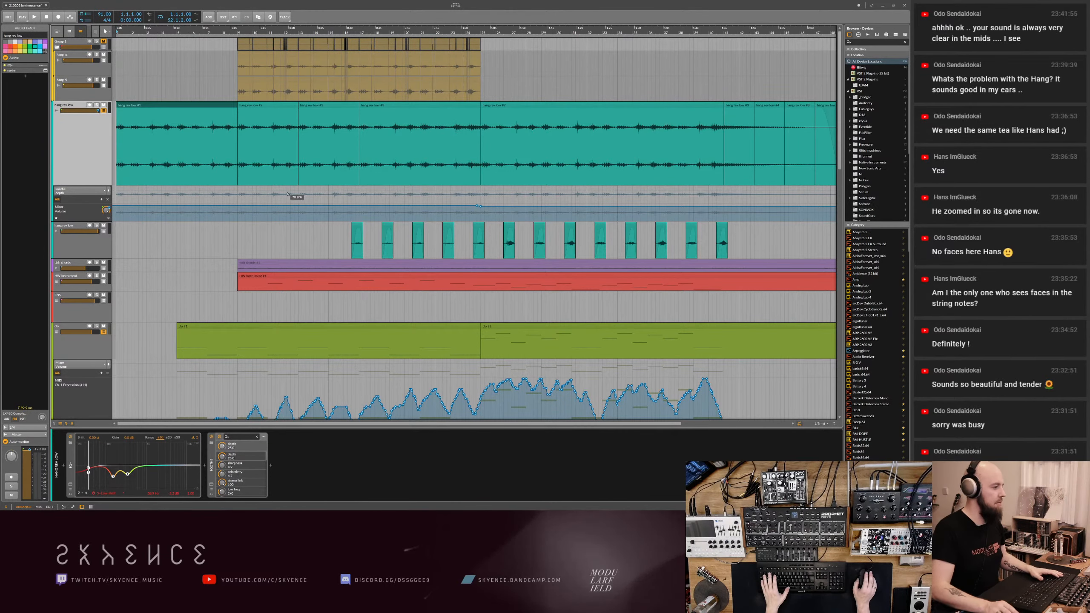
- Move the purple chords clip well past the end of the arrangement, to about bar 81
scroll(247, 240, down, 5)
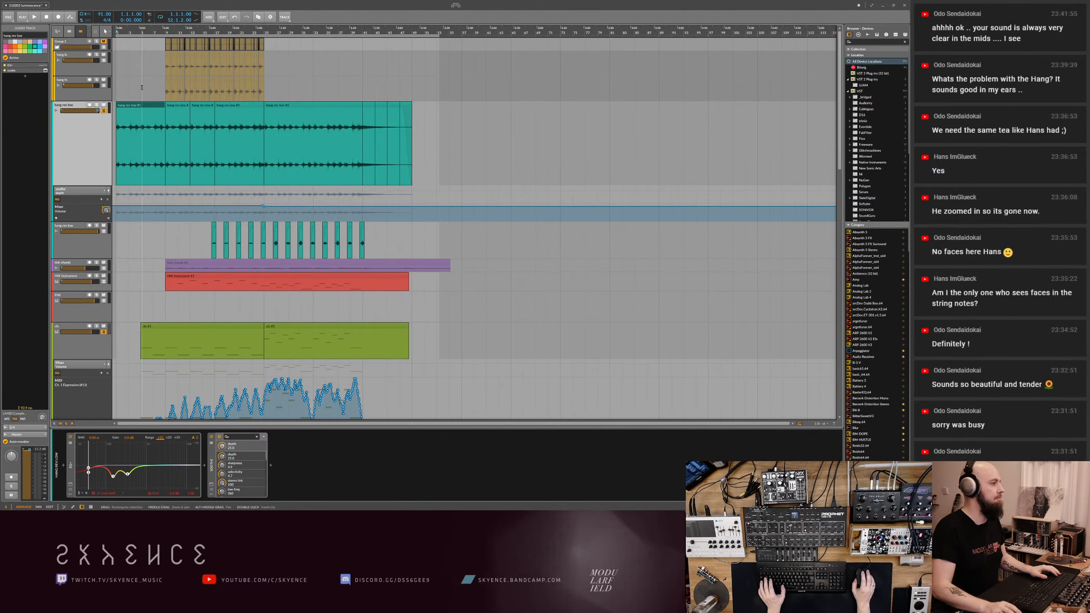
click(424, 134)
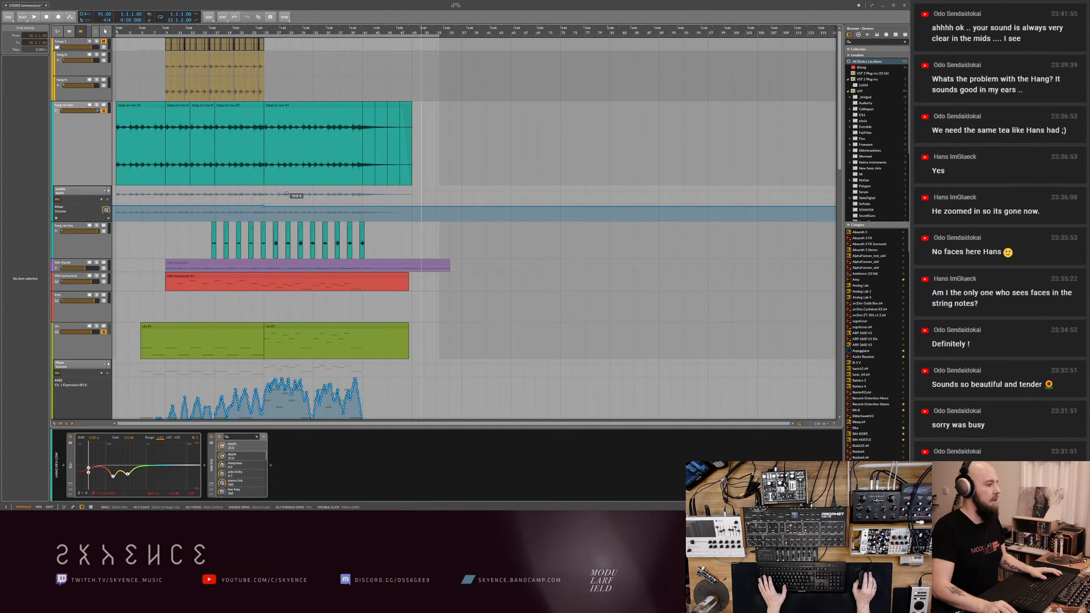
key(minus)
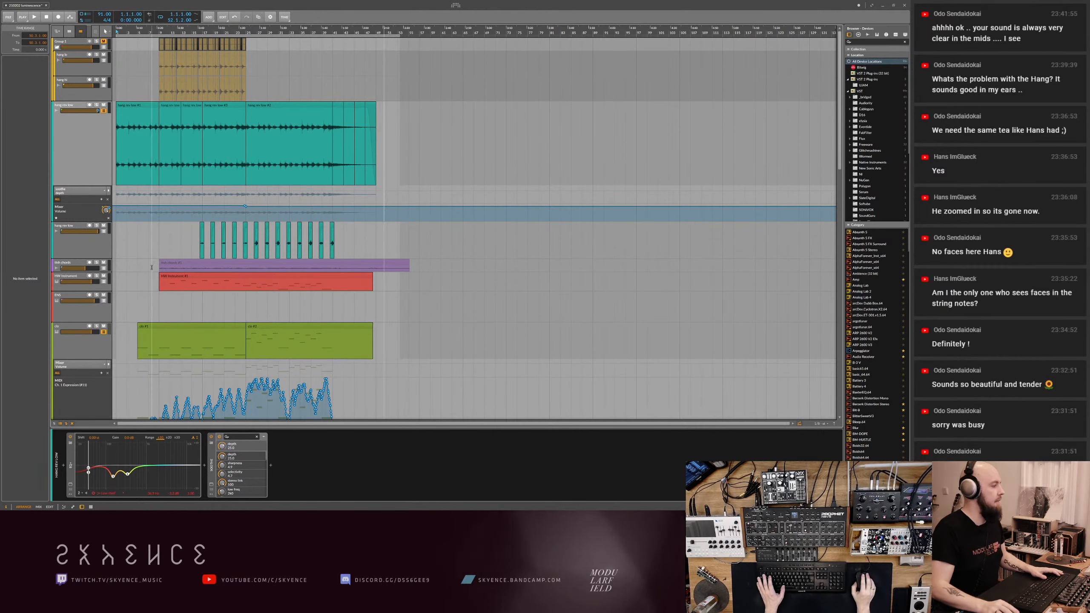
scroll(341, 231, down, 3)
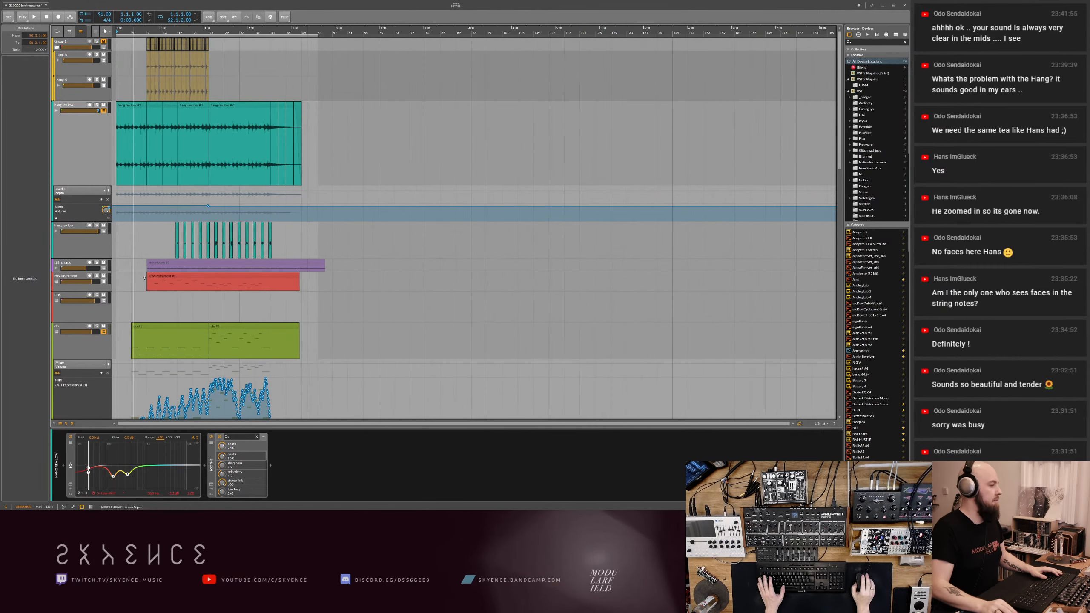
click(71, 265)
drag(155, 265, 434, 272)
mouse_move(360, 261)
mouse_down()
mouse_move(315, 245)
mouse_move(375, 271)
mouse_move(352, 262)
mouse_up()
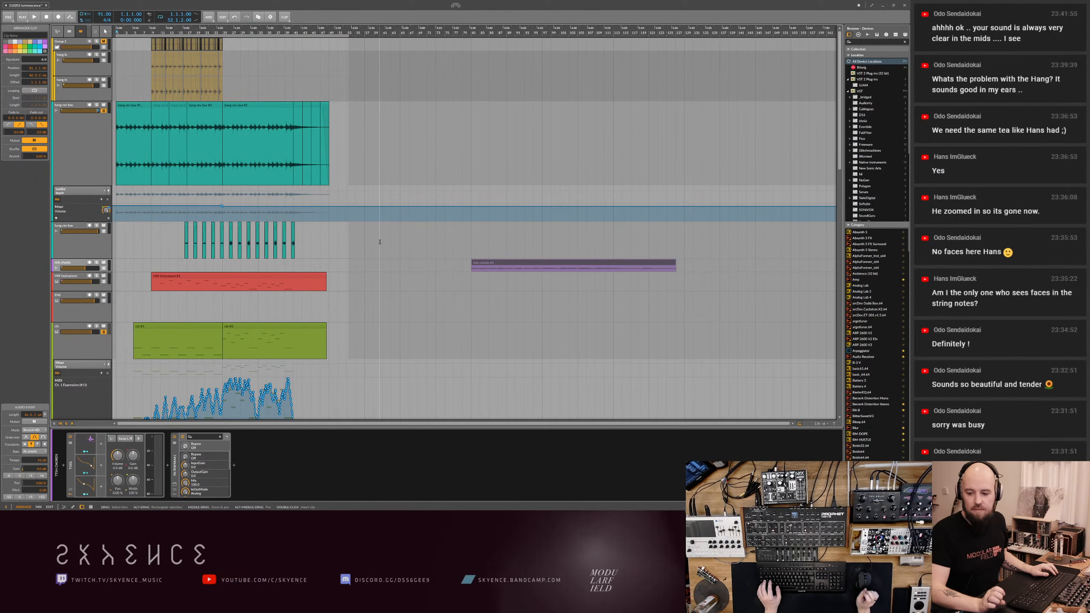
- Save the project
drag(379, 242, 435, 271)
drag(370, 254, 497, 257)
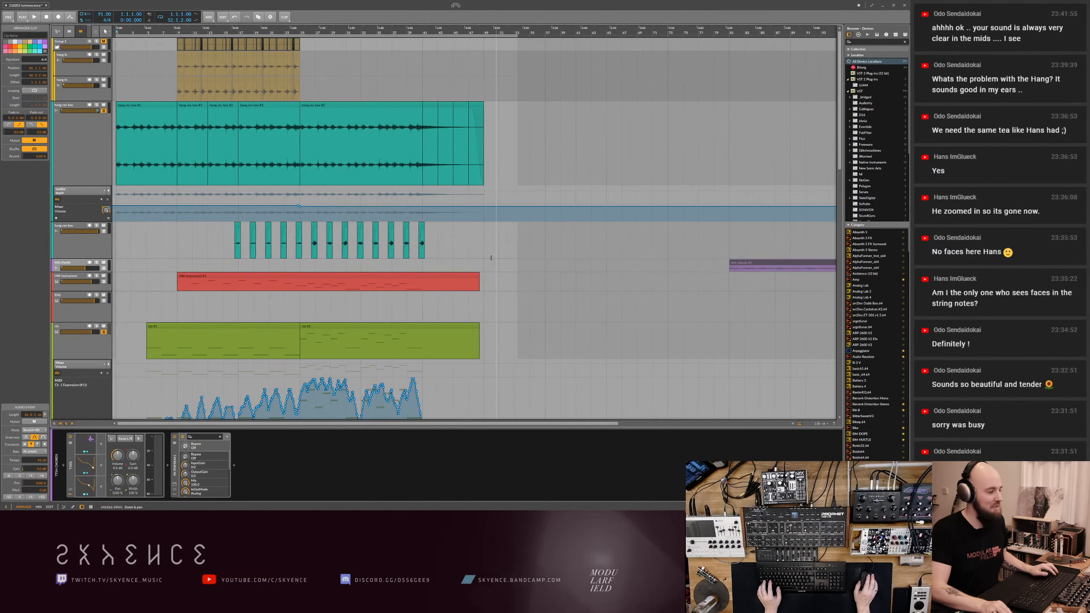
key(ctrl+s)
drag(191, 250, 201, 278)
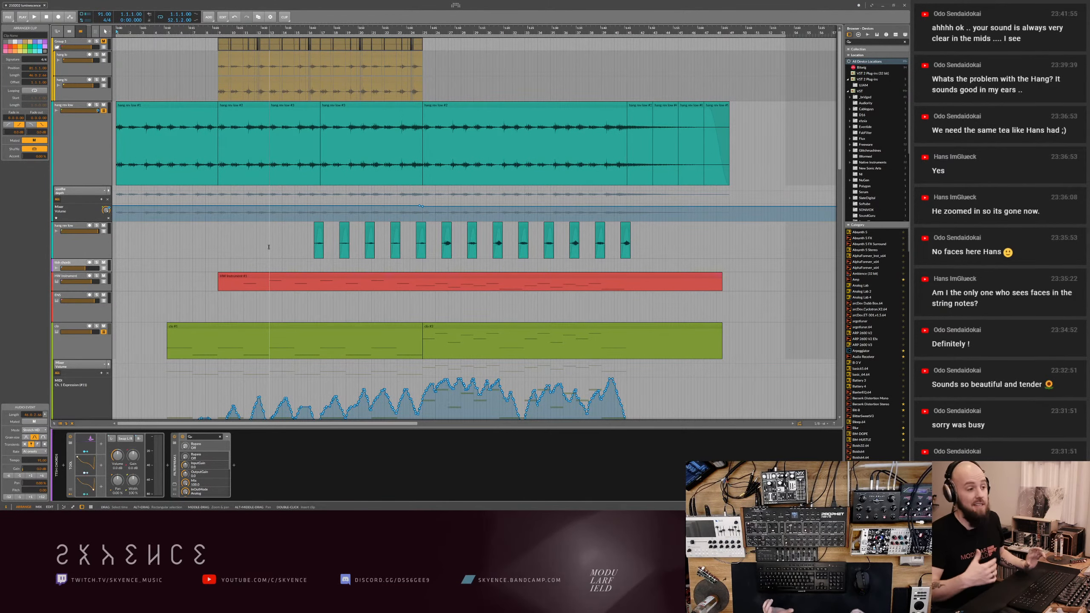